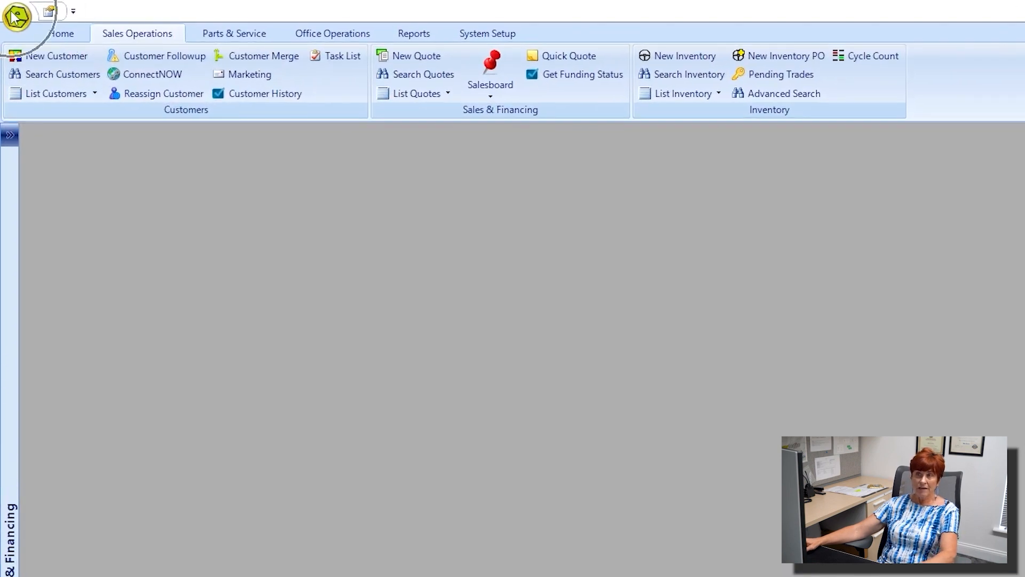
Step: Browse the recent-records menu and Parts and Service features, then return to Sales operations
click(16, 17)
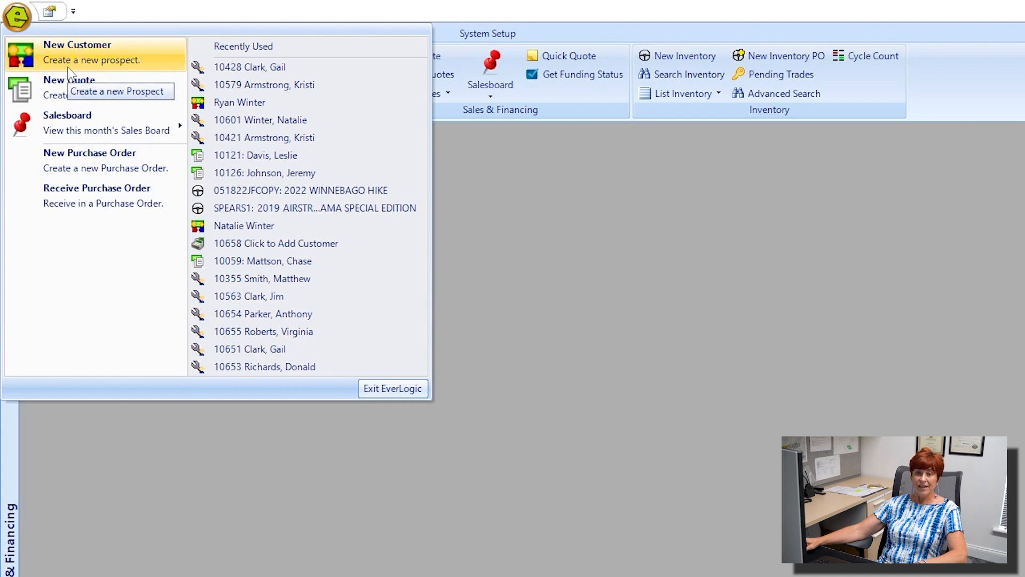
click(172, 12)
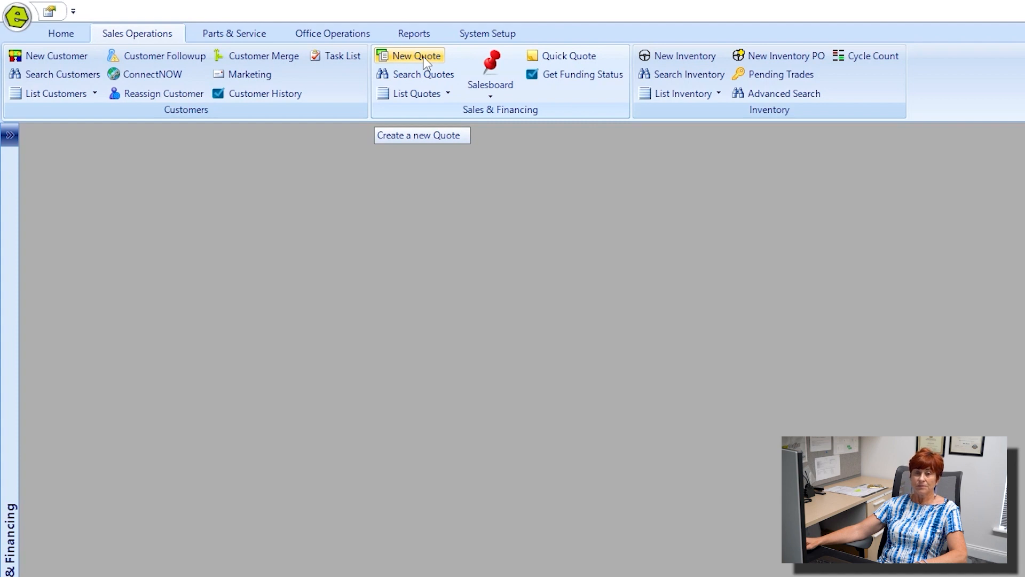
click(252, 33)
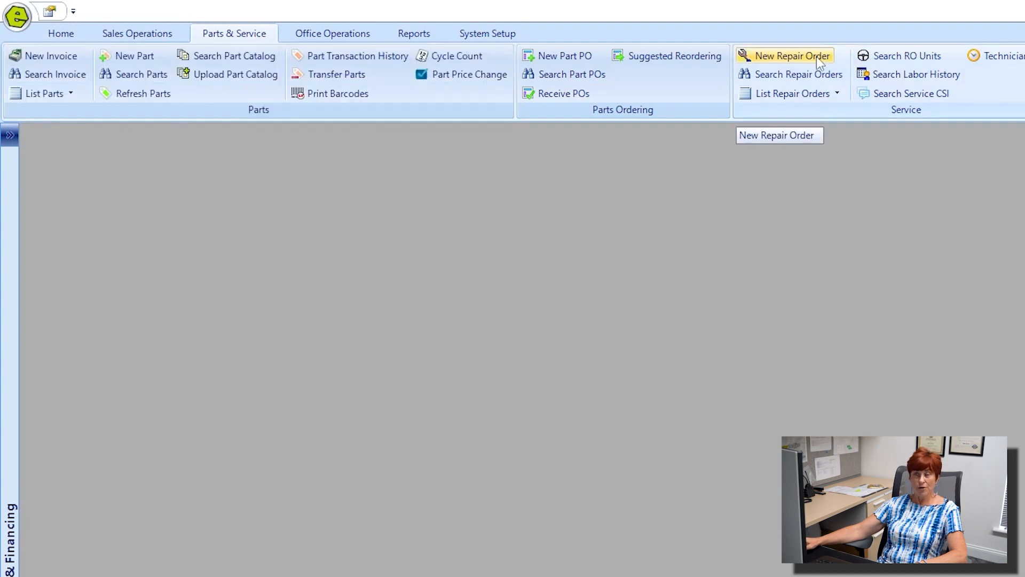
click(138, 32)
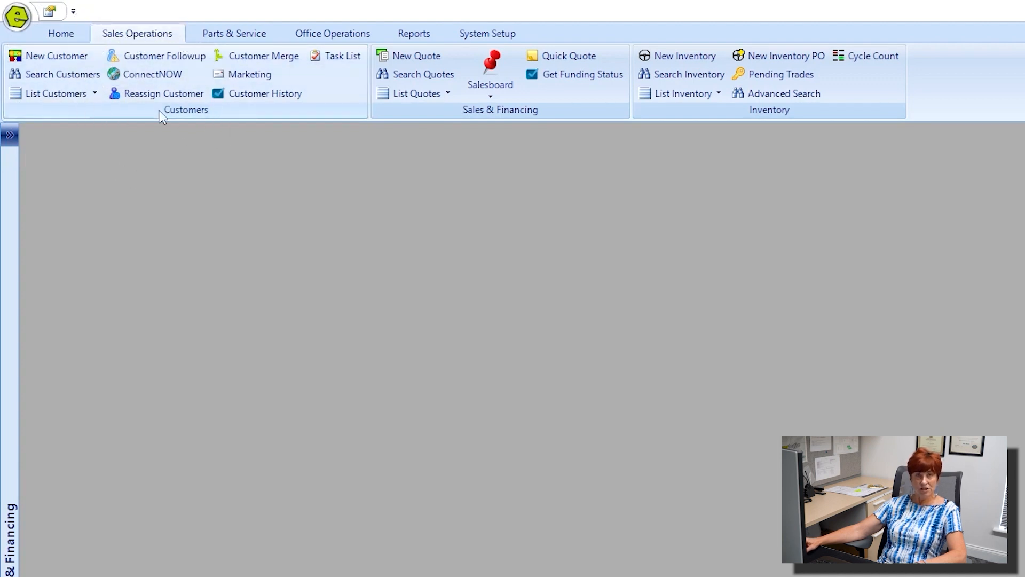
Step: Create a new customer in Quick Entry with the customer's full name and home phone, and save it
click(69, 59)
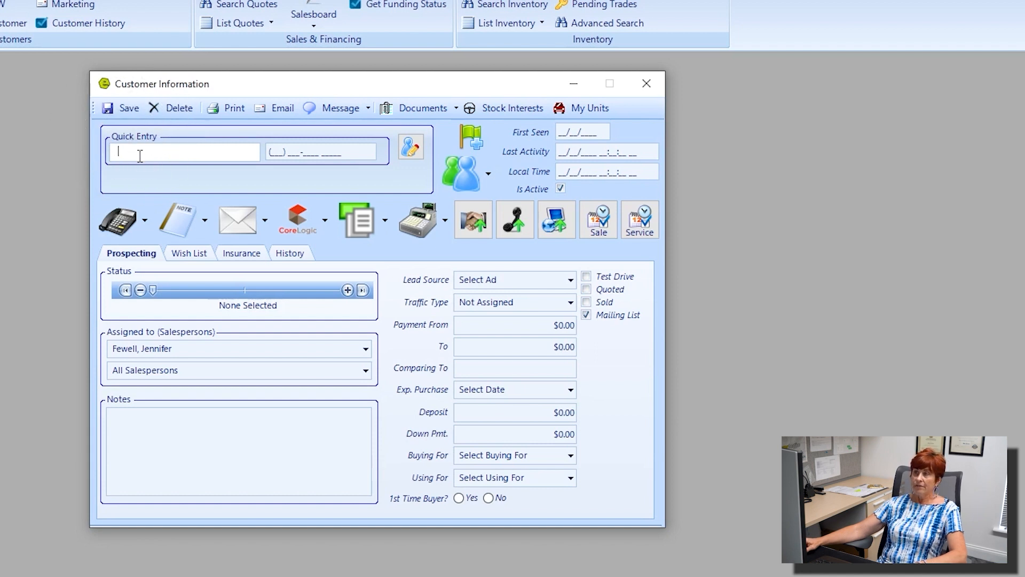
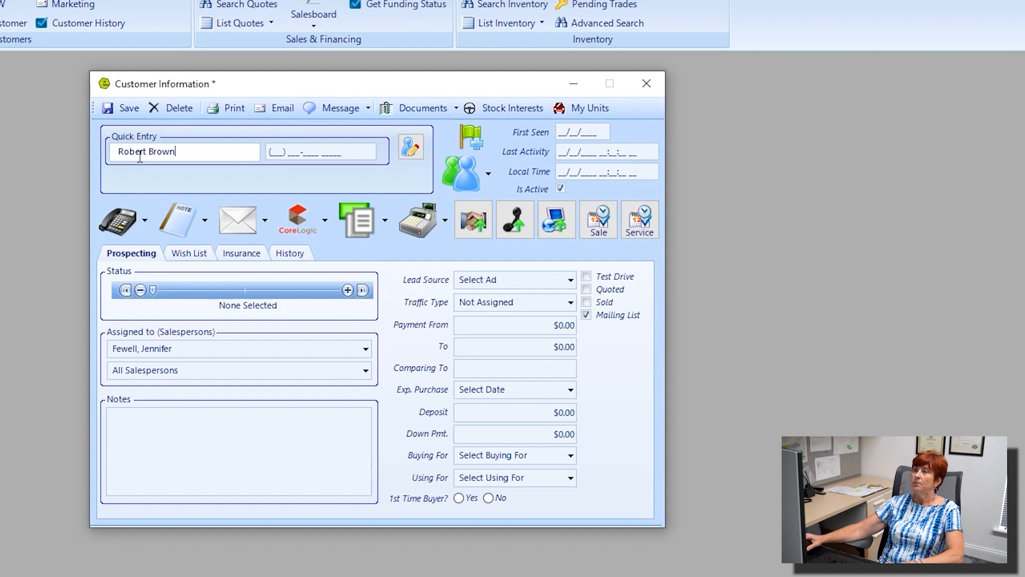
click(272, 151)
text(??????????)
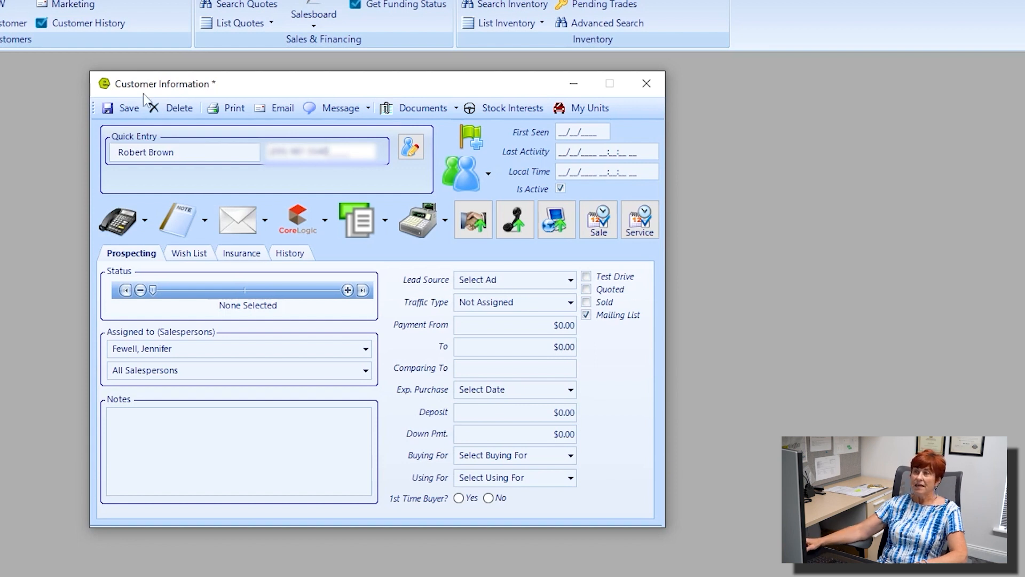
click(127, 109)
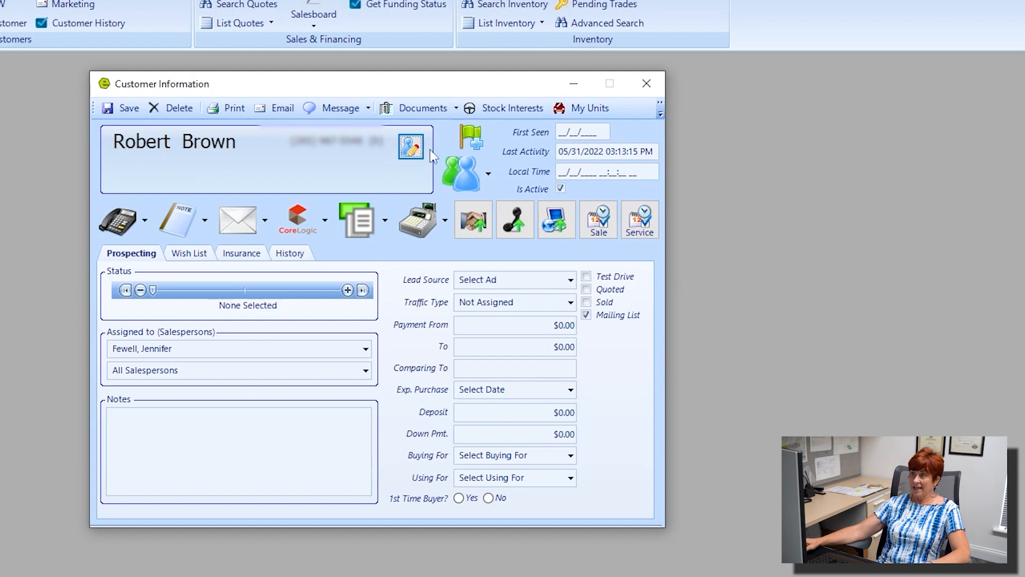
Step: Open the Customer Details dialog, move it aside, and try entering a personal nickname
click(412, 149)
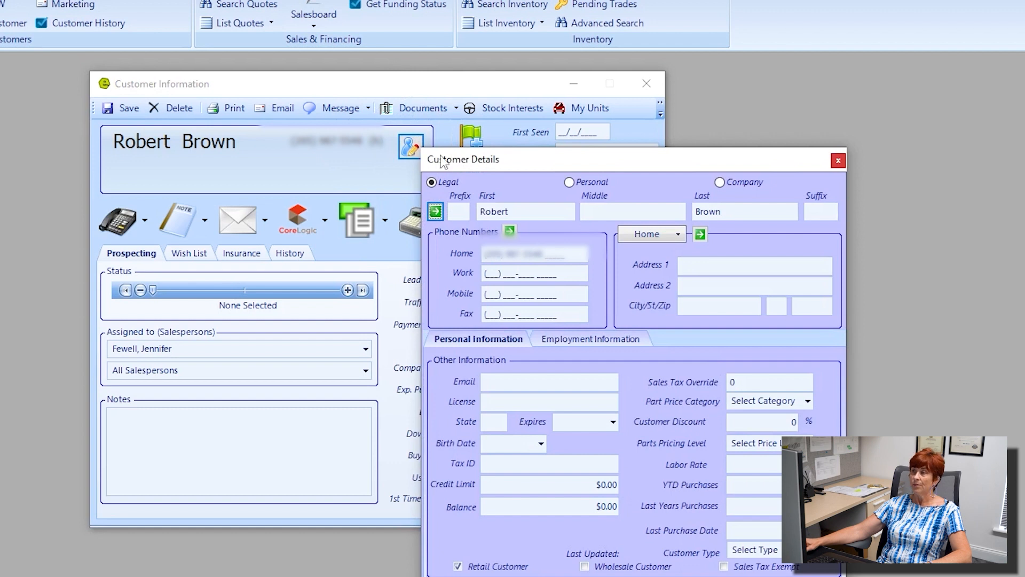
drag(535, 159, 216, 85)
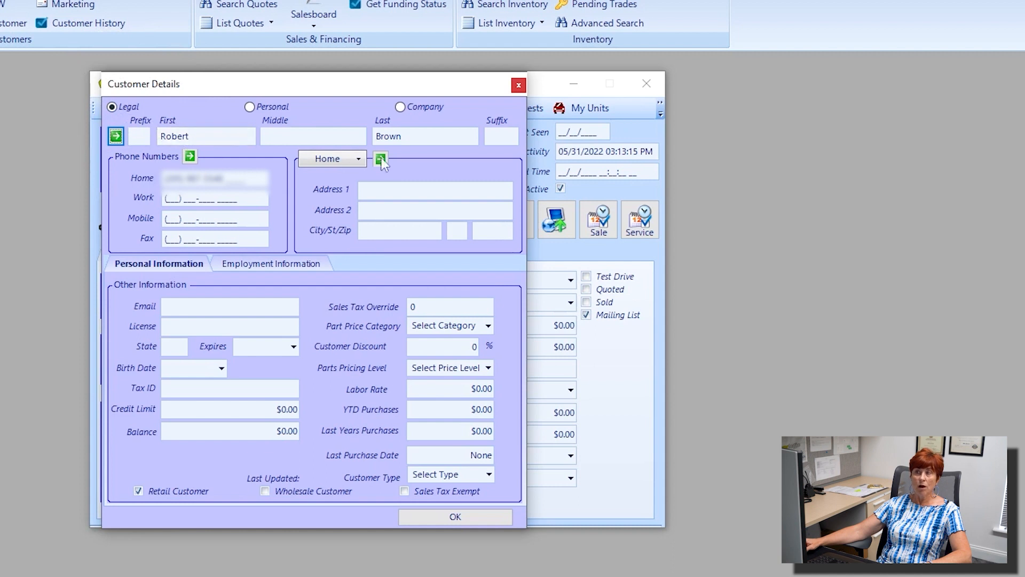
click(252, 108)
click(201, 135)
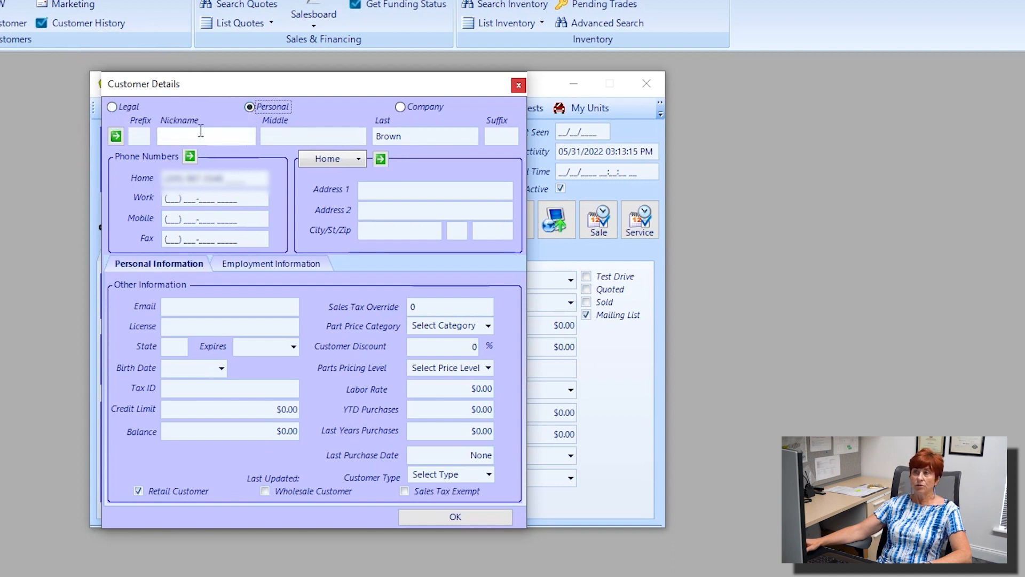
text(Rob)
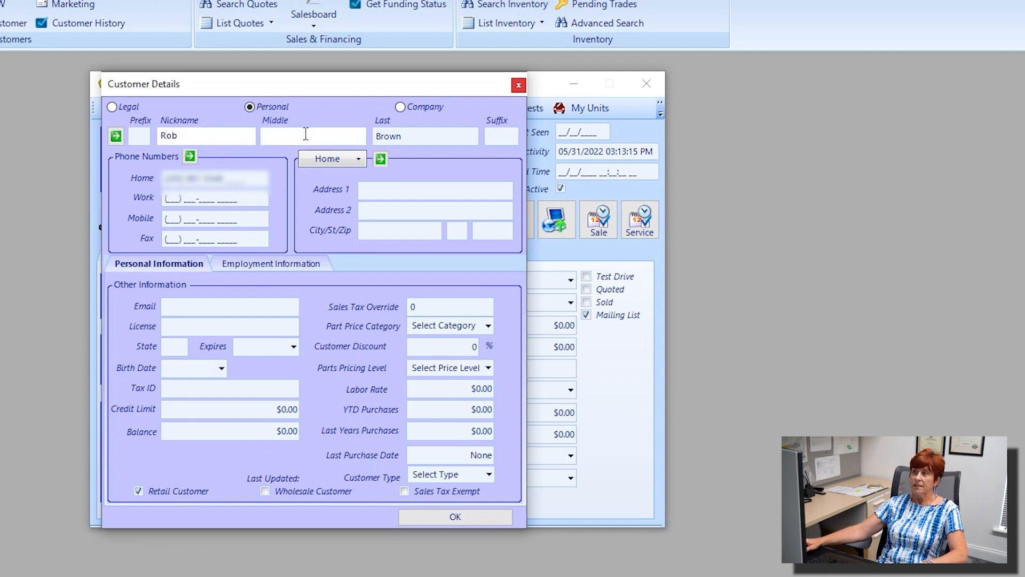
Step: Switch back from Company to Legal name format with the customer's first name re-entered
click(402, 107)
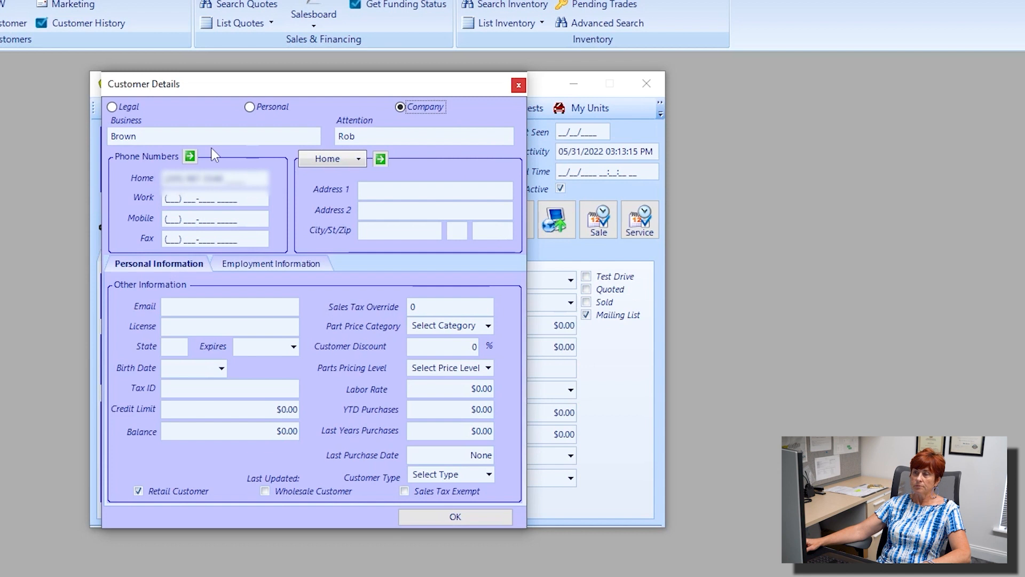
click(113, 107)
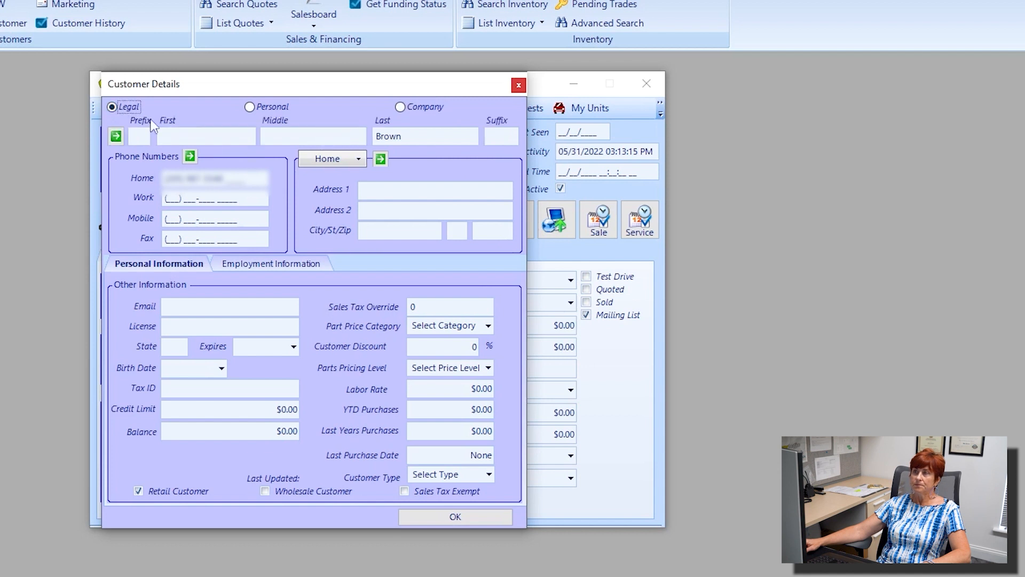
click(179, 131)
text(Robert)
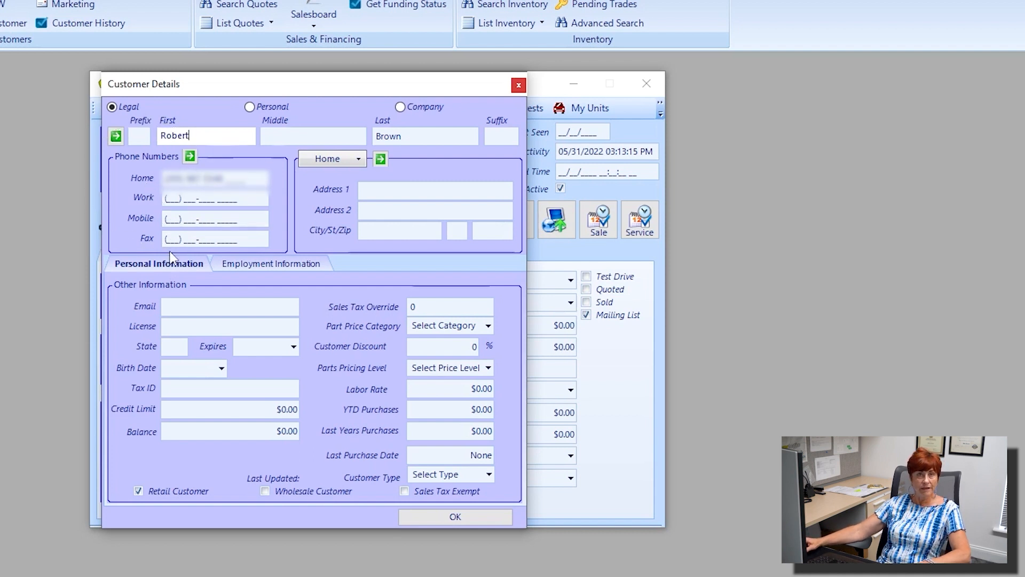
click(376, 191)
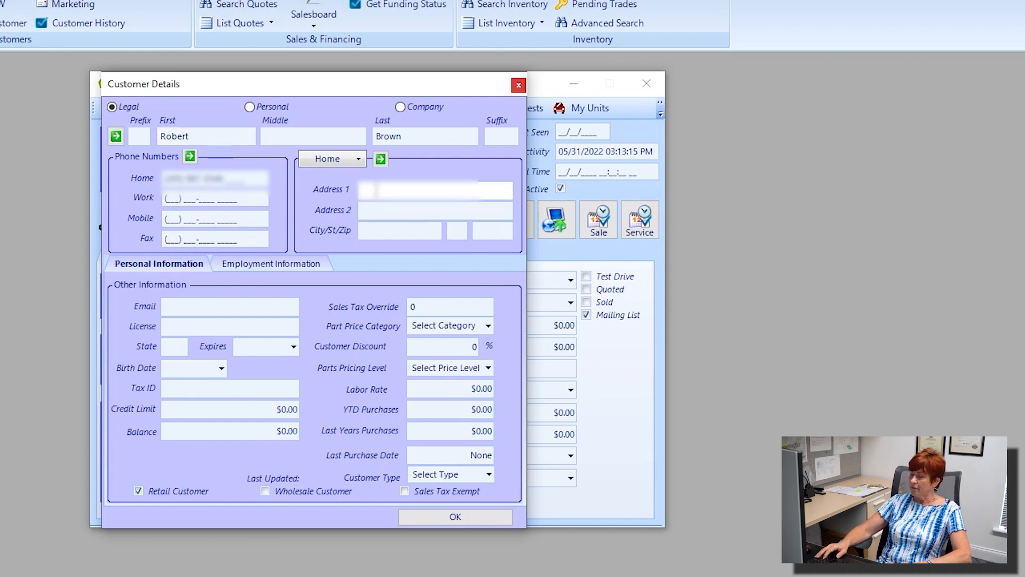
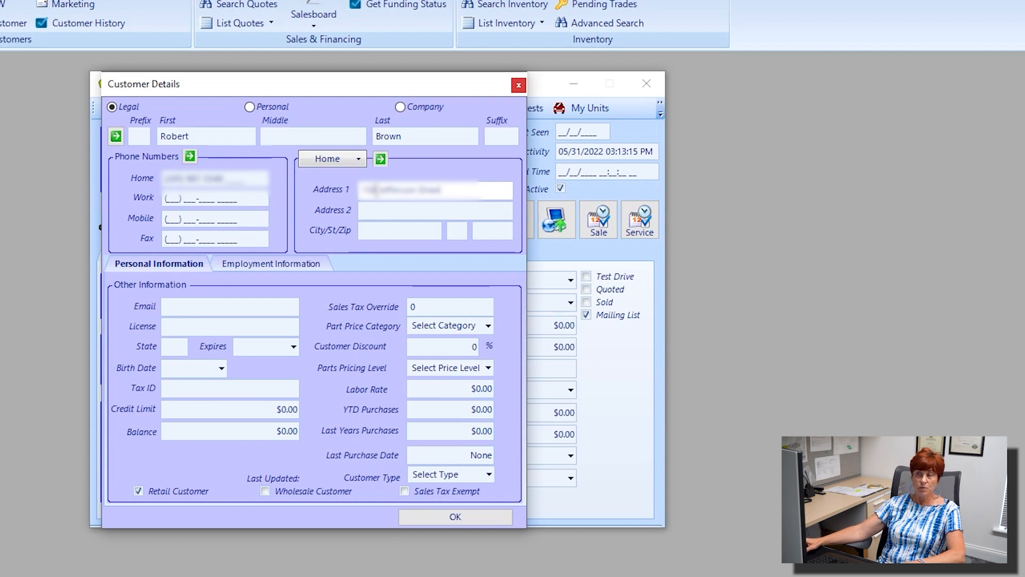
Step: Enter the home street address and ZIP code so city and state fill in automatically
click(489, 231)
text(35063)
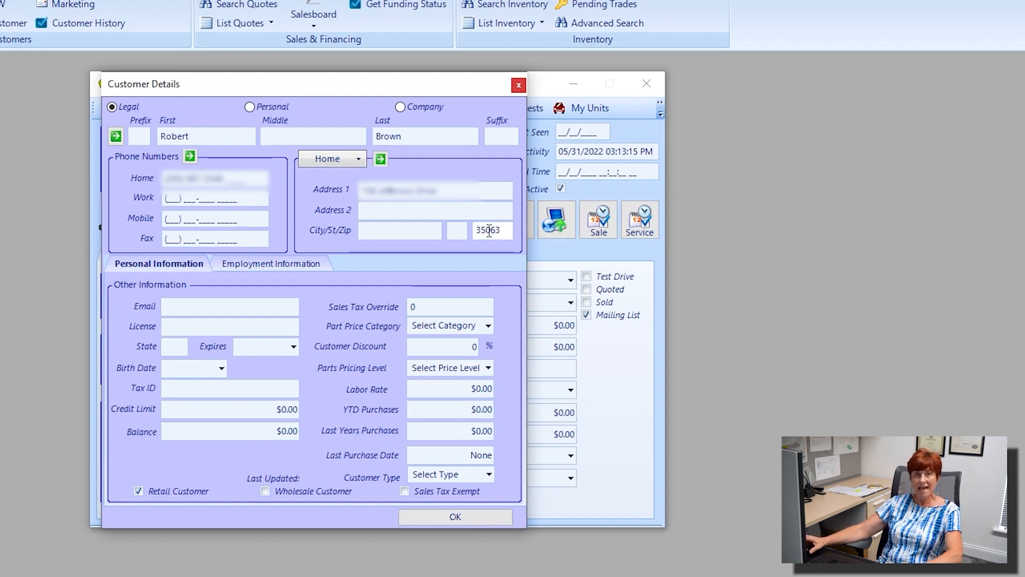
key(Tab)
drag(407, 235, 353, 227)
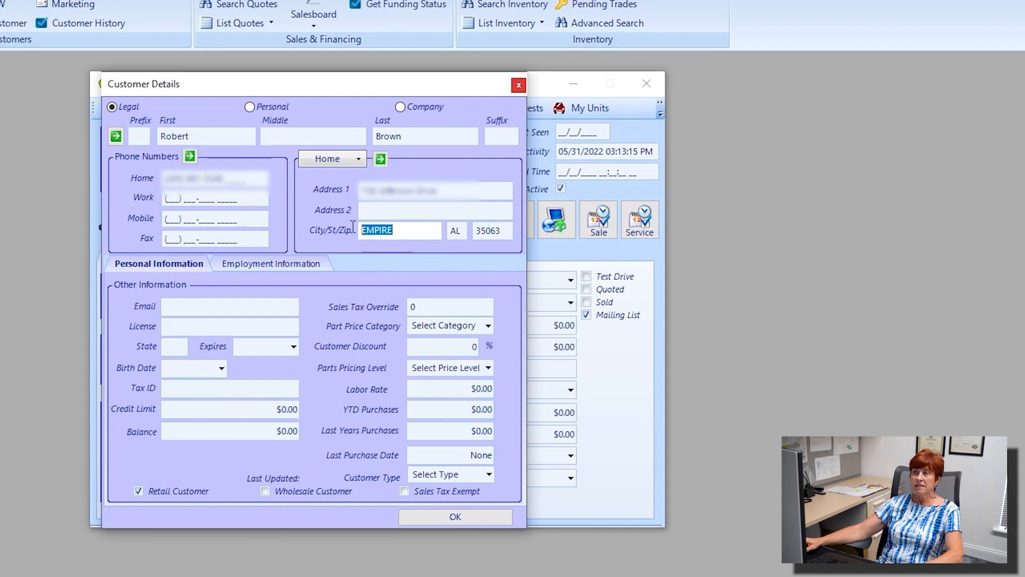
click(475, 234)
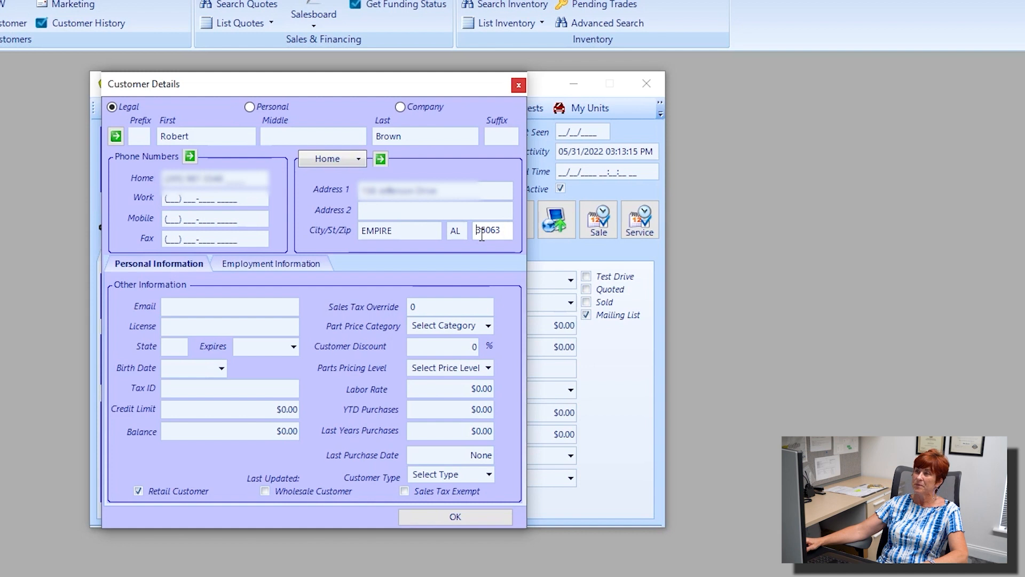
Step: Copy the home address into the Ship/Mail address
click(359, 159)
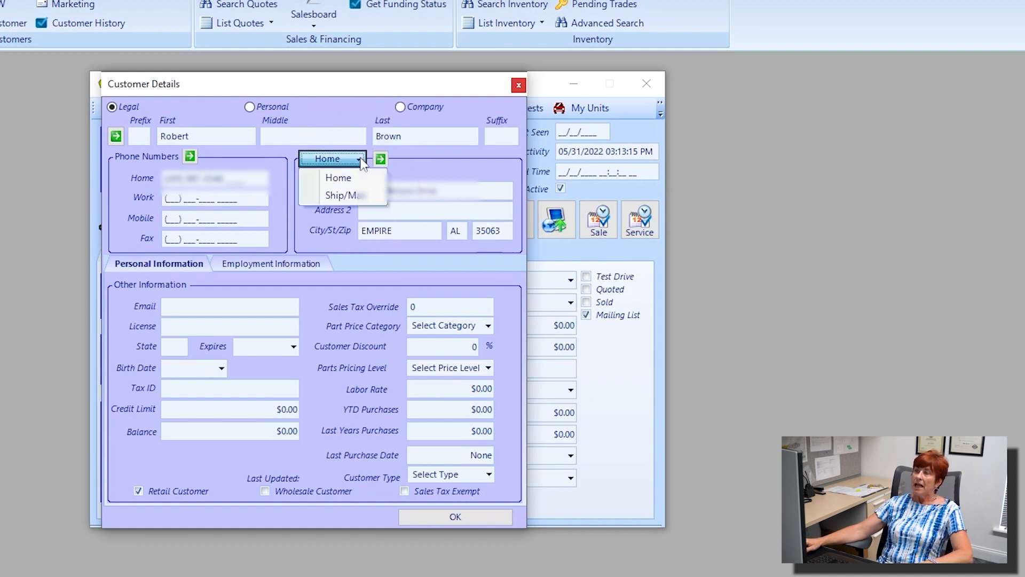
click(344, 196)
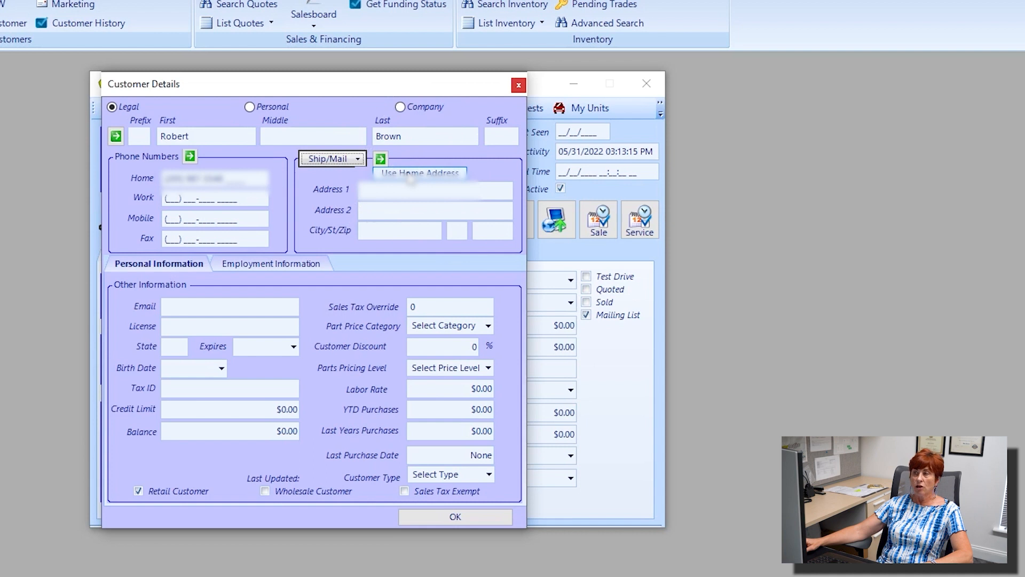
click(409, 178)
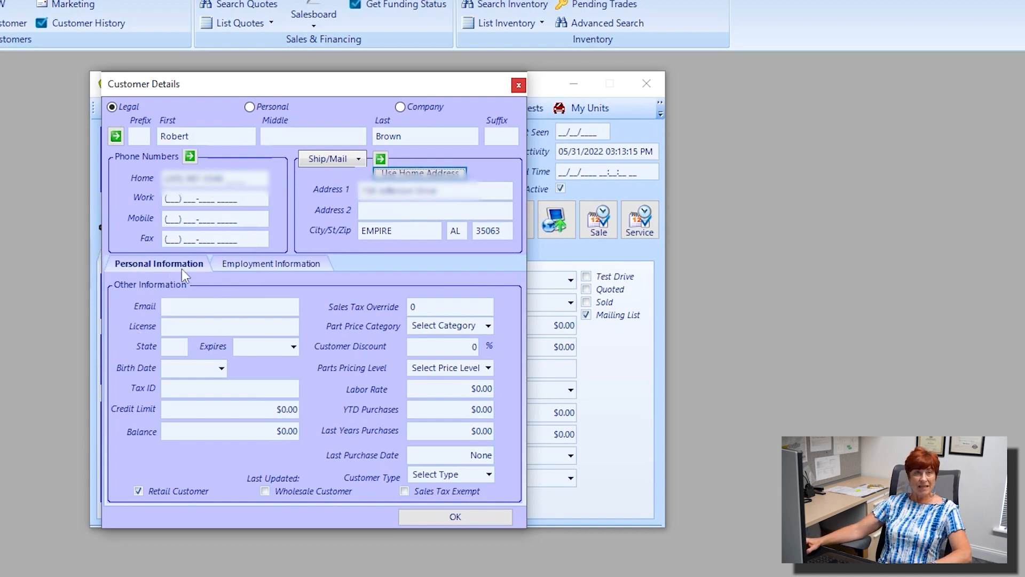
Step: Enter the customer's gmail.com email address in the Email field
click(195, 307)
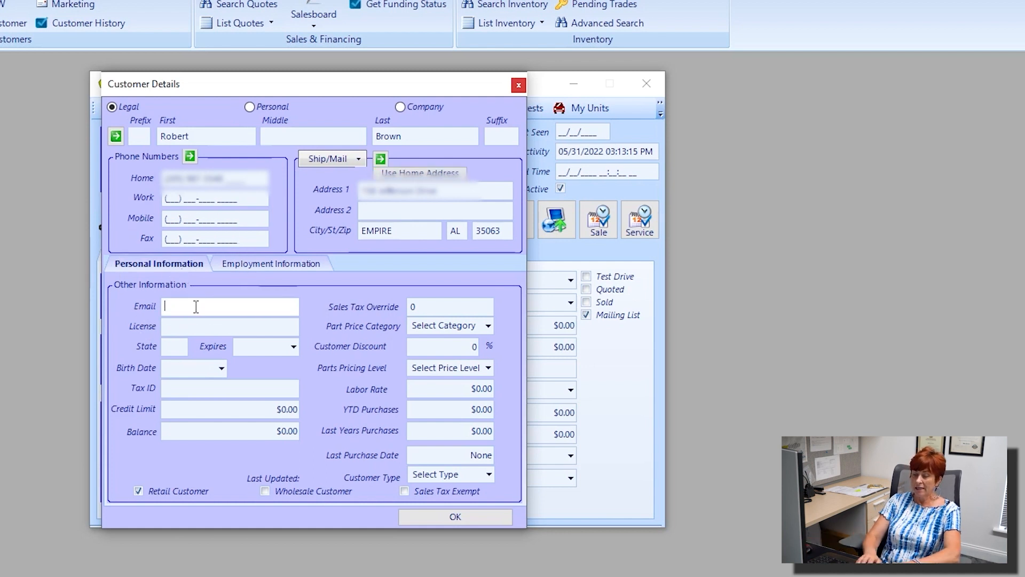
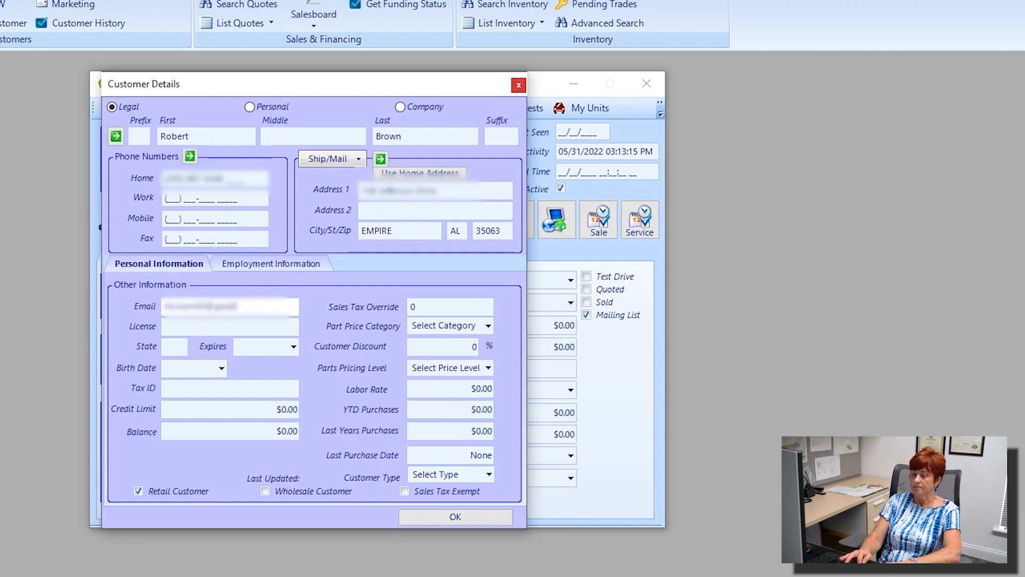
click(203, 331)
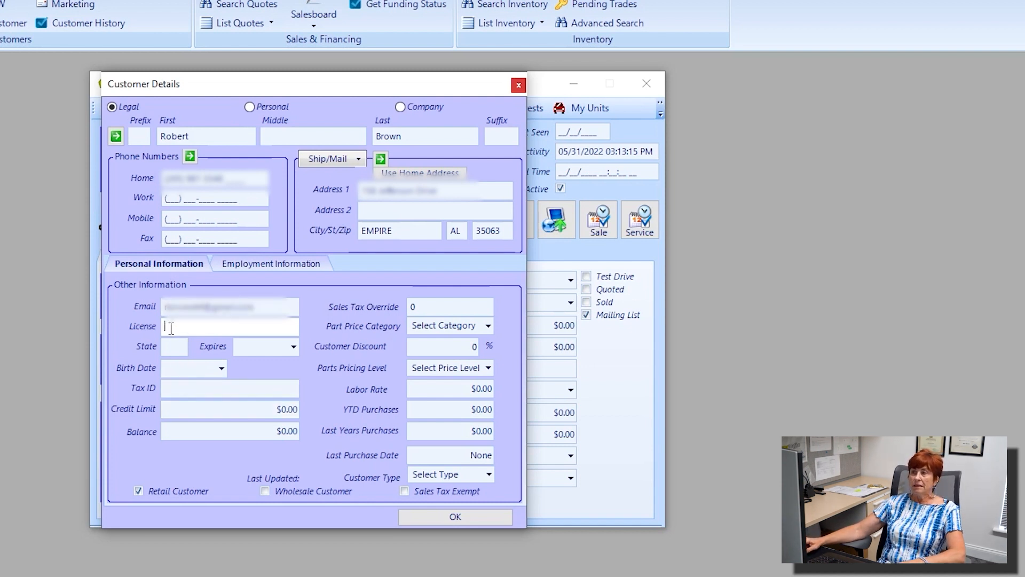
Step: Open the Birth Date calendar and close it without choosing a date
key(ctrl)
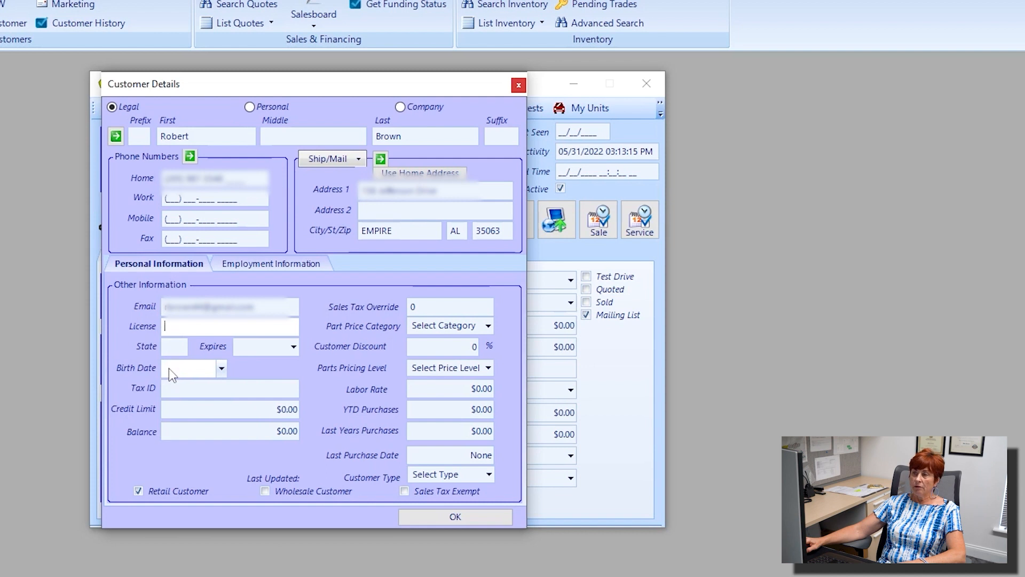
click(222, 369)
click(222, 368)
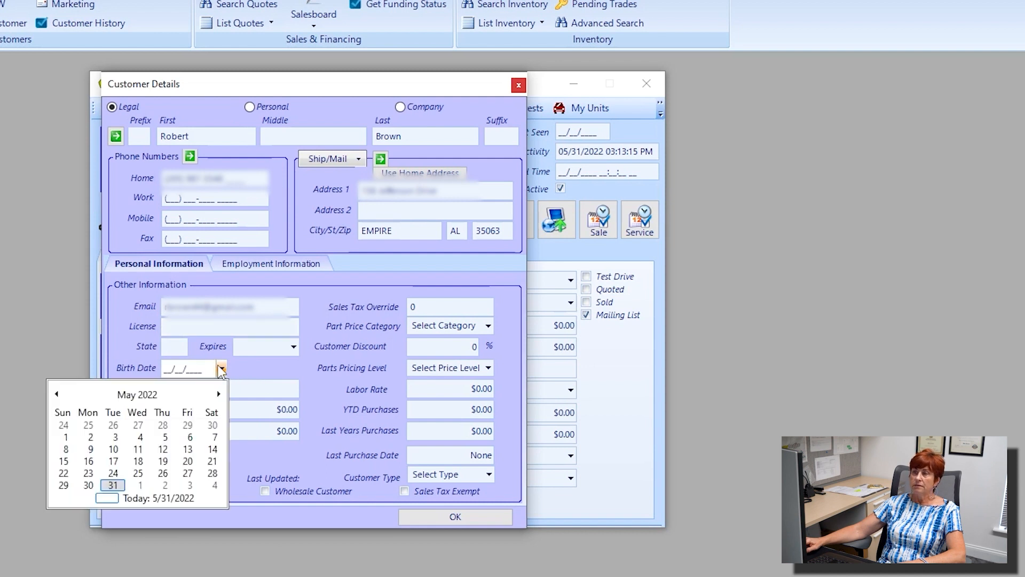
click(244, 374)
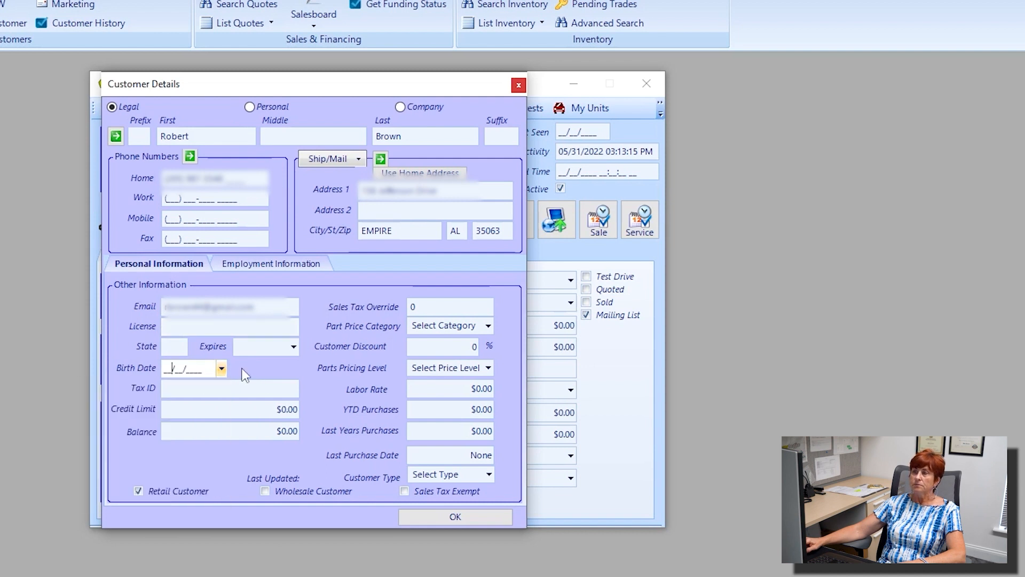
click(219, 390)
key(ctrl)
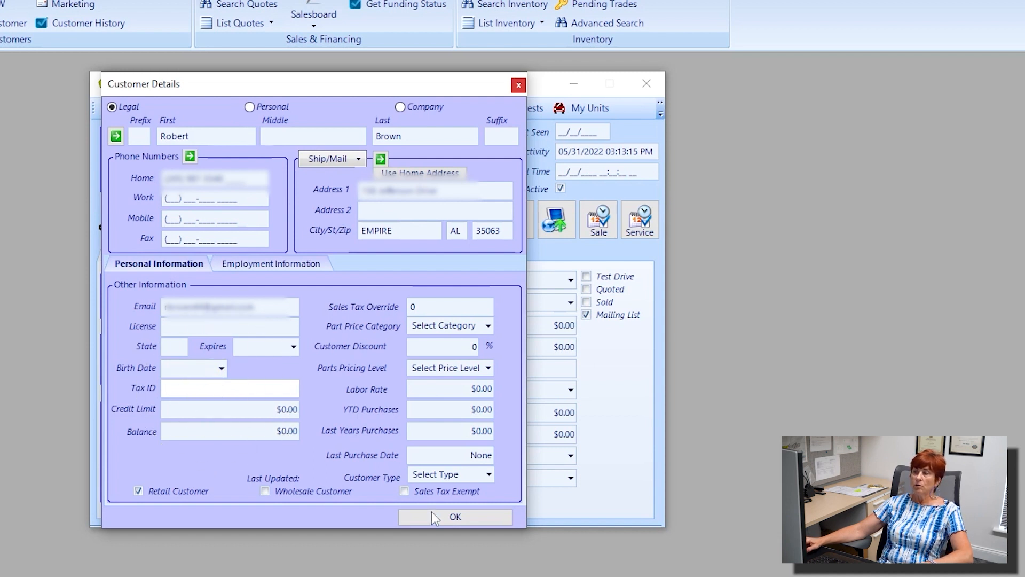
Step: Look at the Tax ID and Sales Tax Override fields without changing them
click(404, 492)
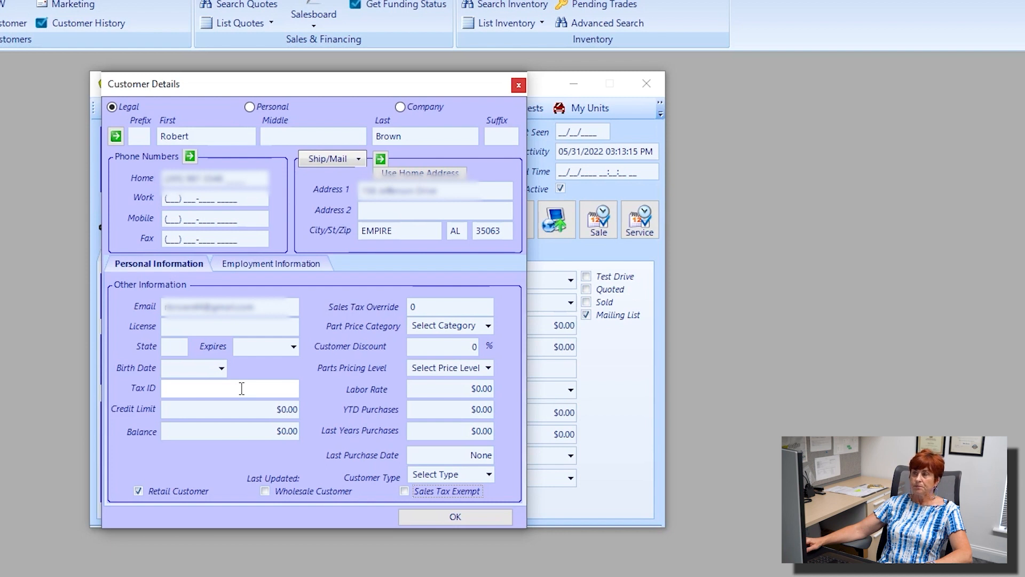
click(187, 390)
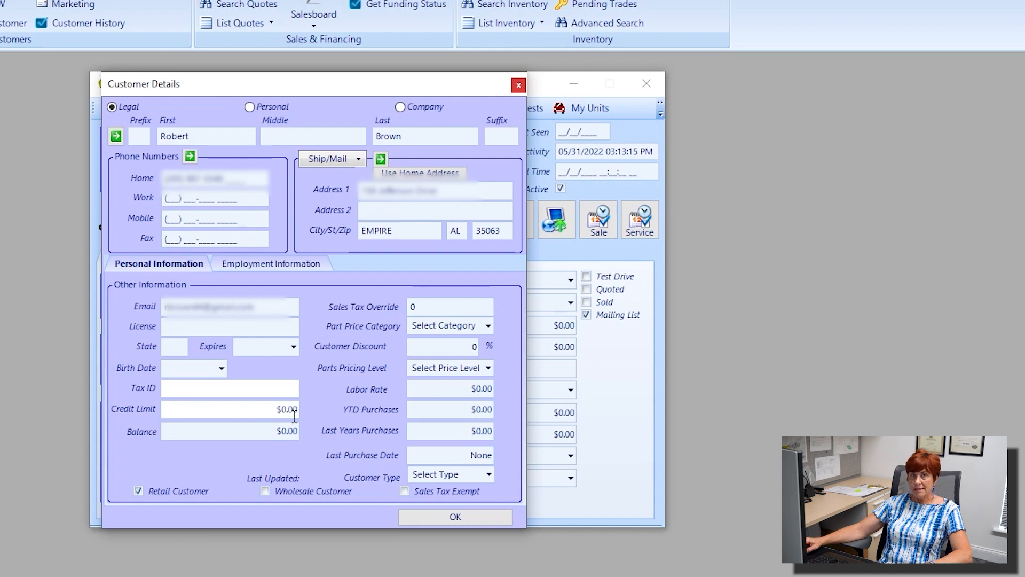
click(412, 306)
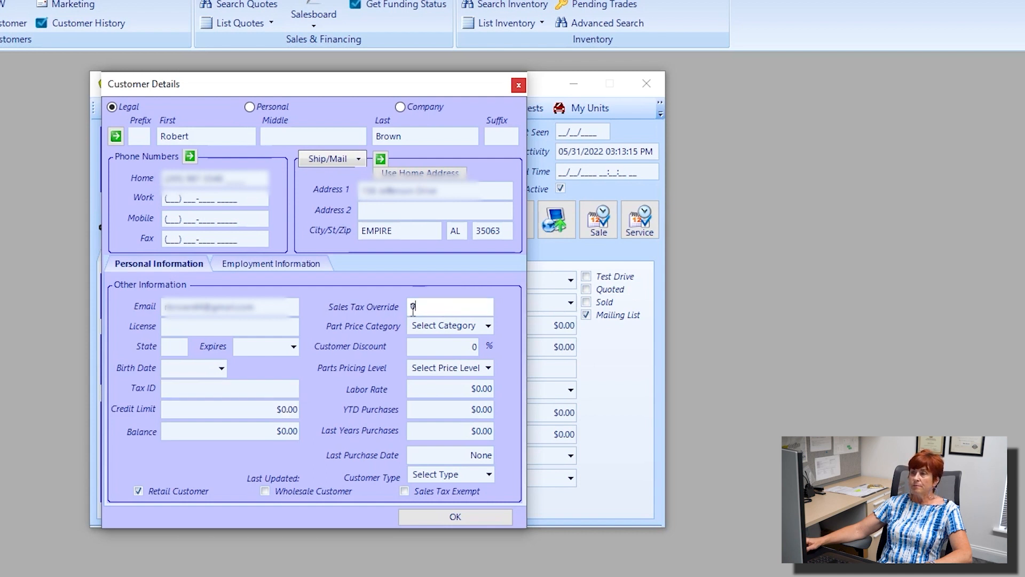
key(ctrl)
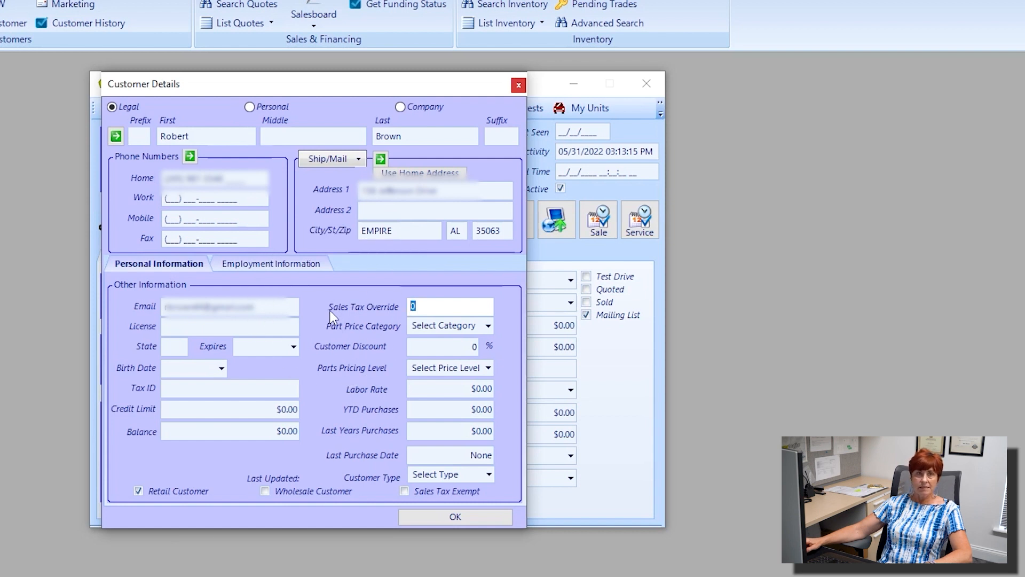
key(ctrl)
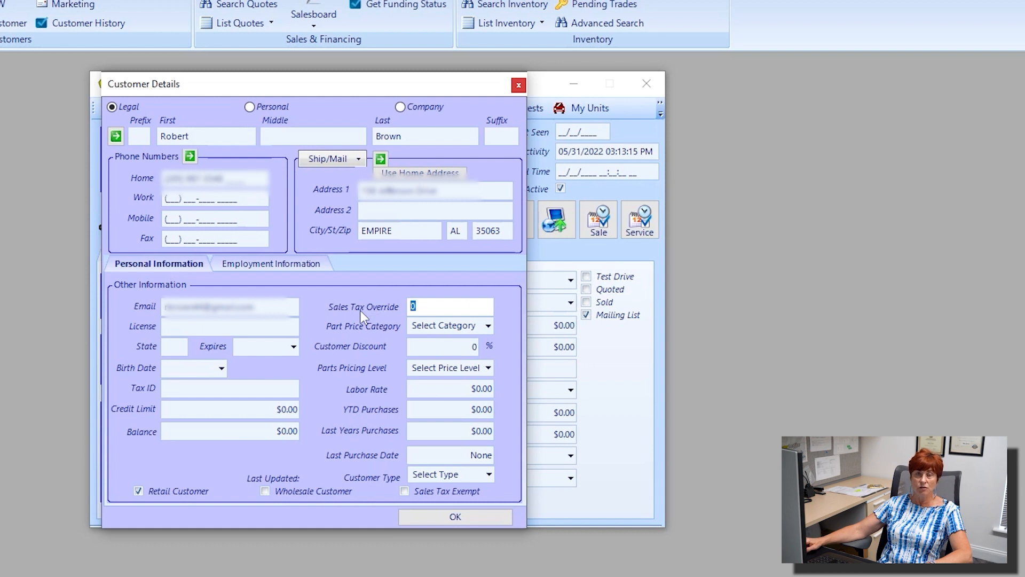
click(425, 307)
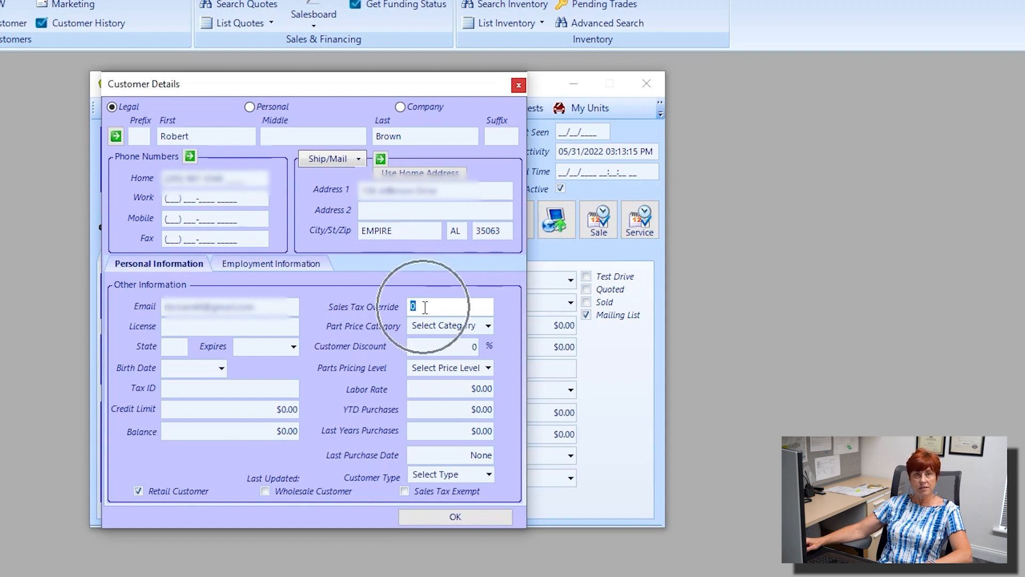
Step: Set the Credit Limit to $10,000.00
click(263, 410)
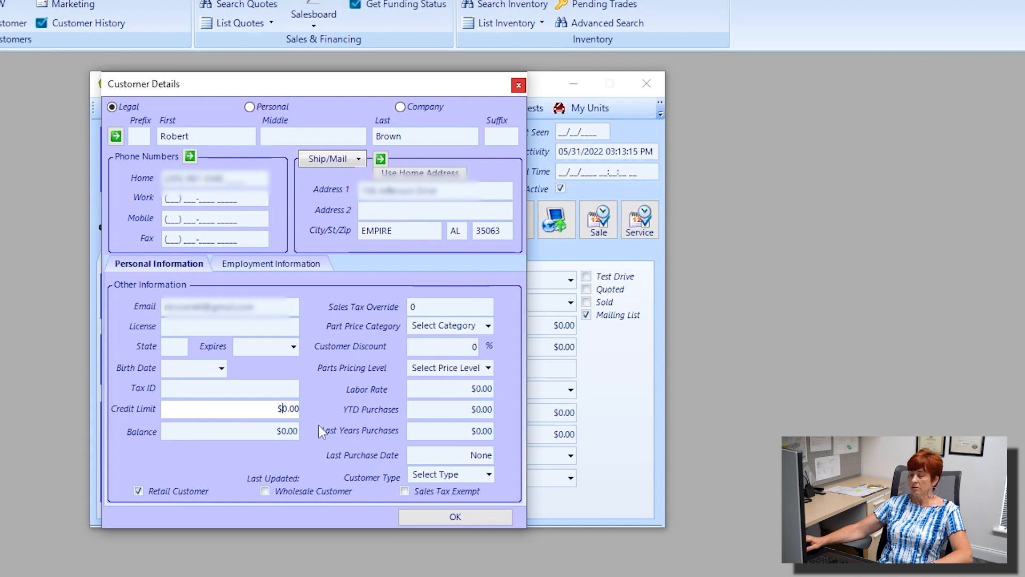
text(10000)
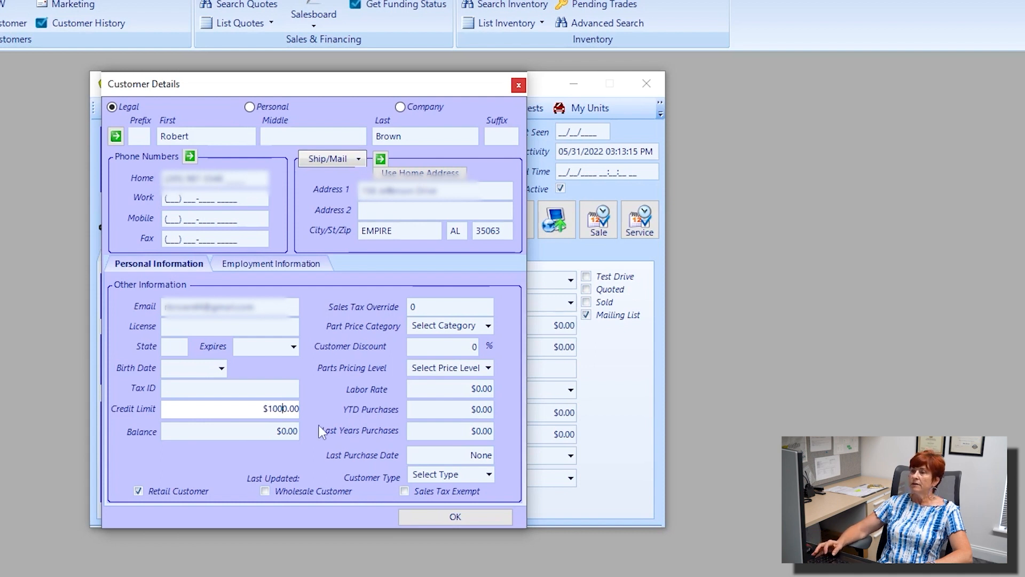
click(284, 431)
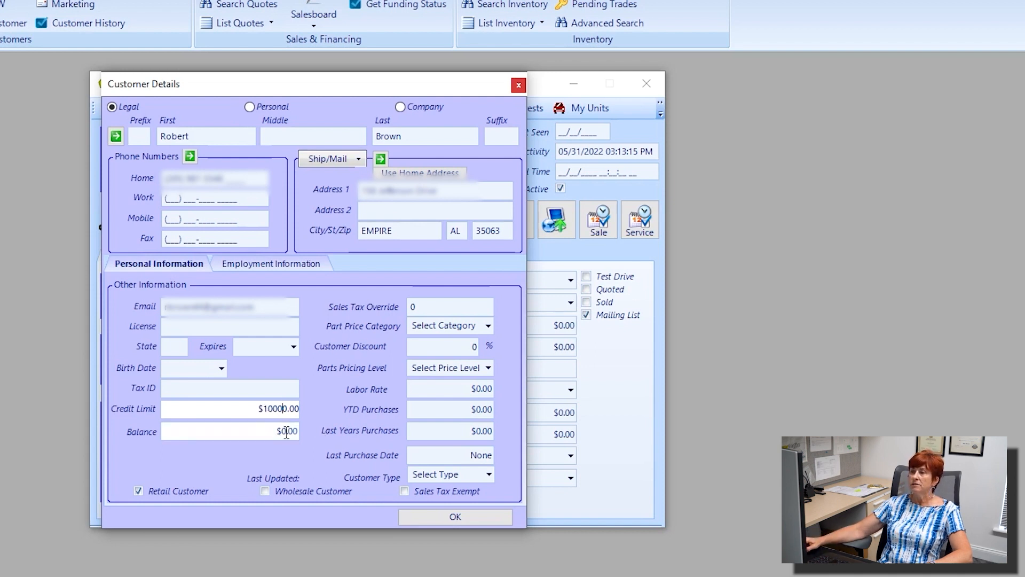
click(284, 433)
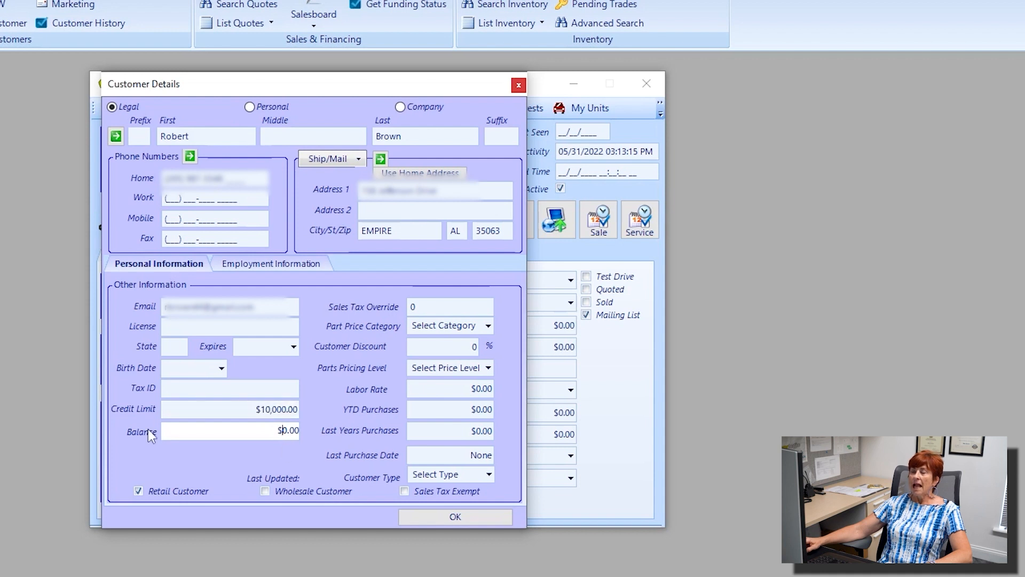
click(202, 412)
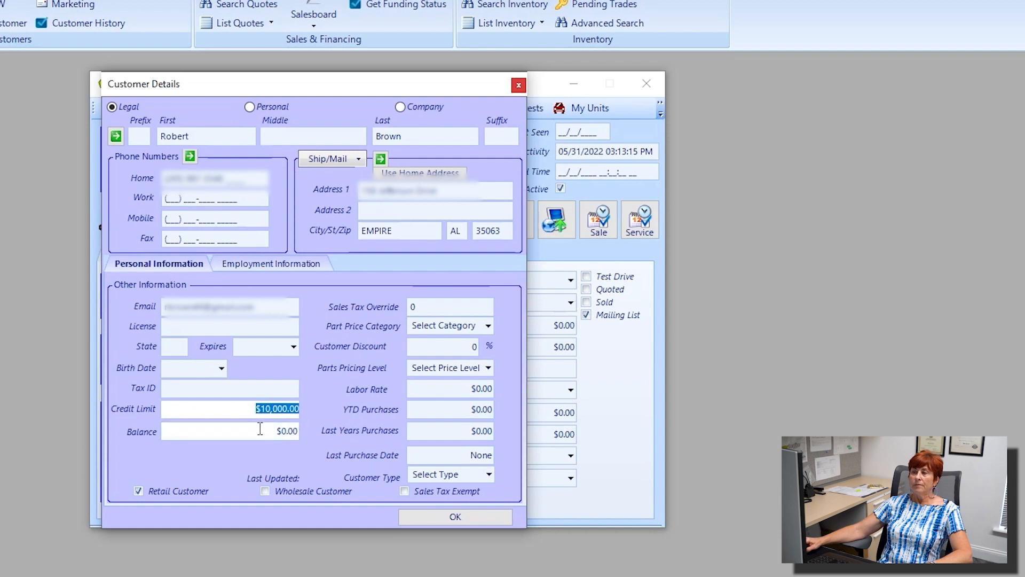
key(Tab)
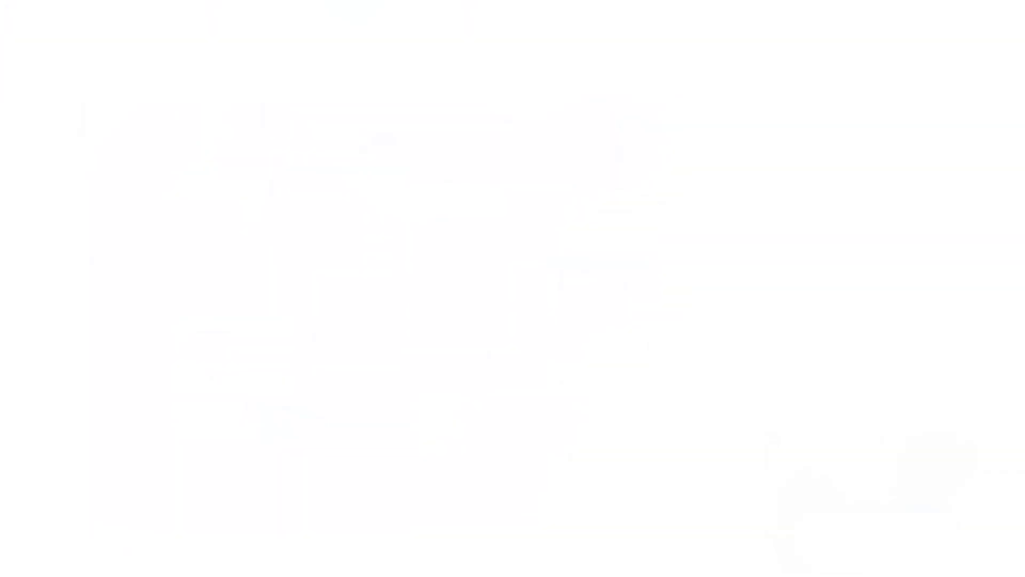
click(488, 367)
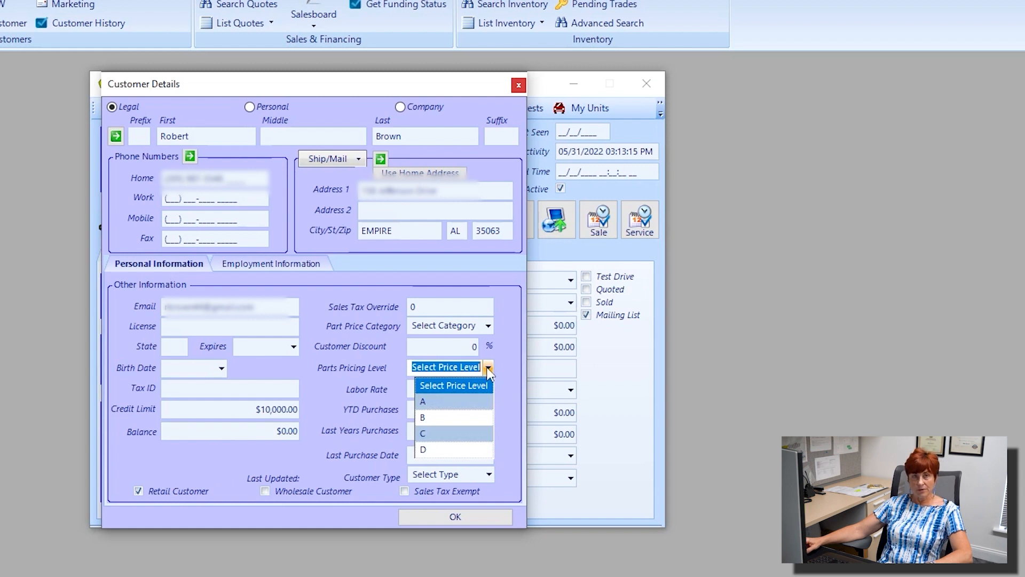
click(437, 402)
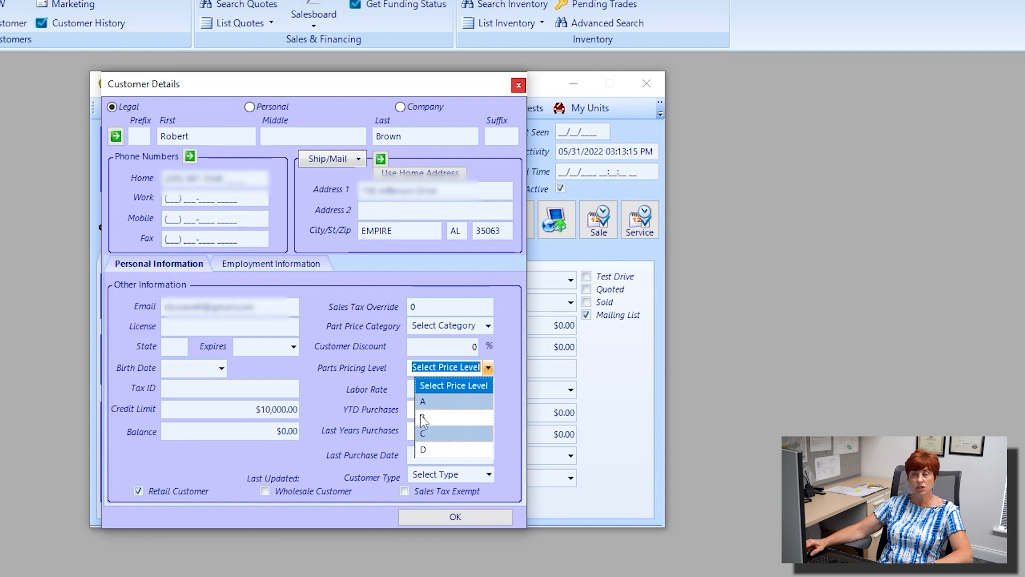
click(437, 417)
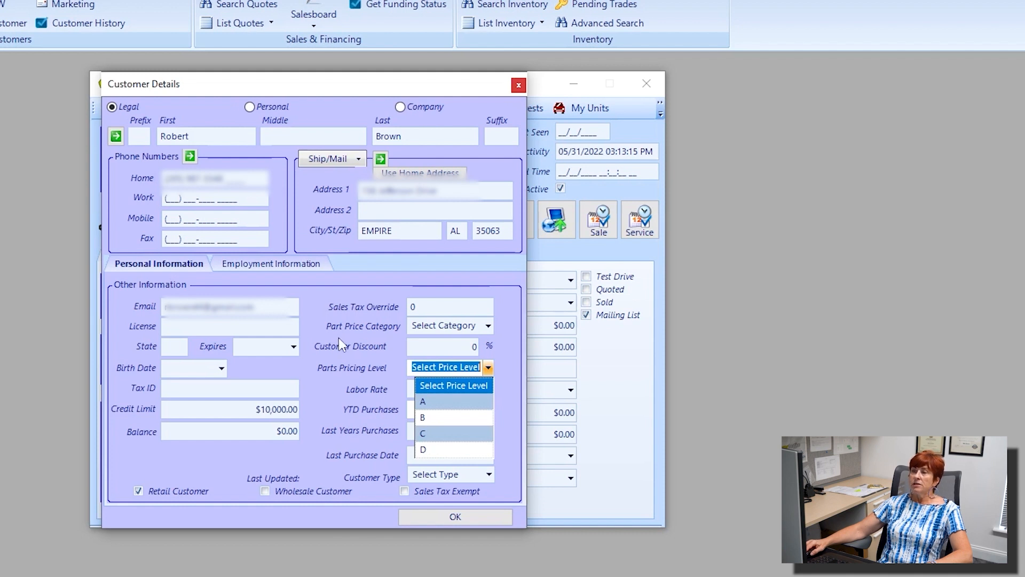
Step: Choose 75L as the part price category, after briefly trying 10C and 40C
click(486, 326)
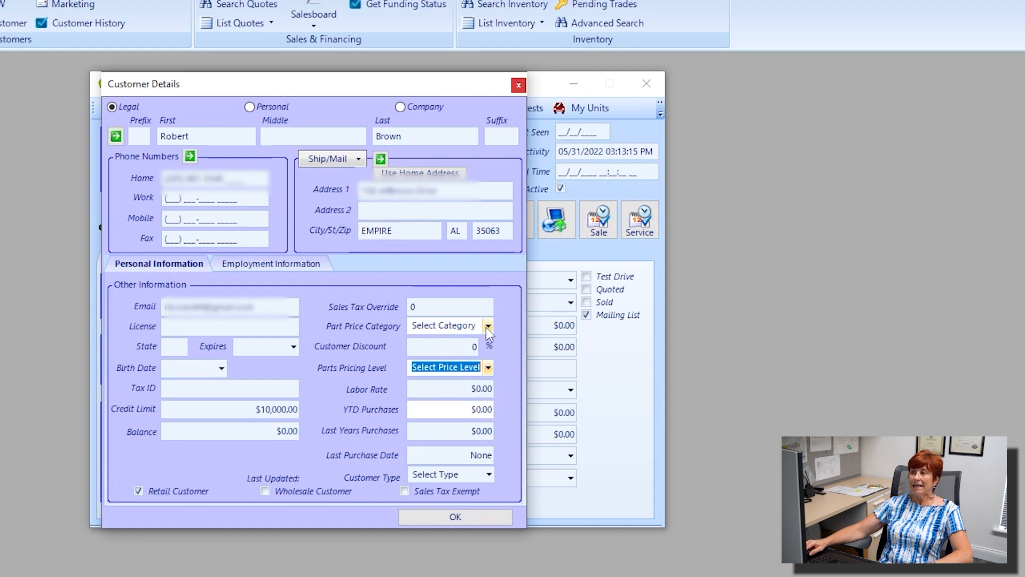
click(486, 326)
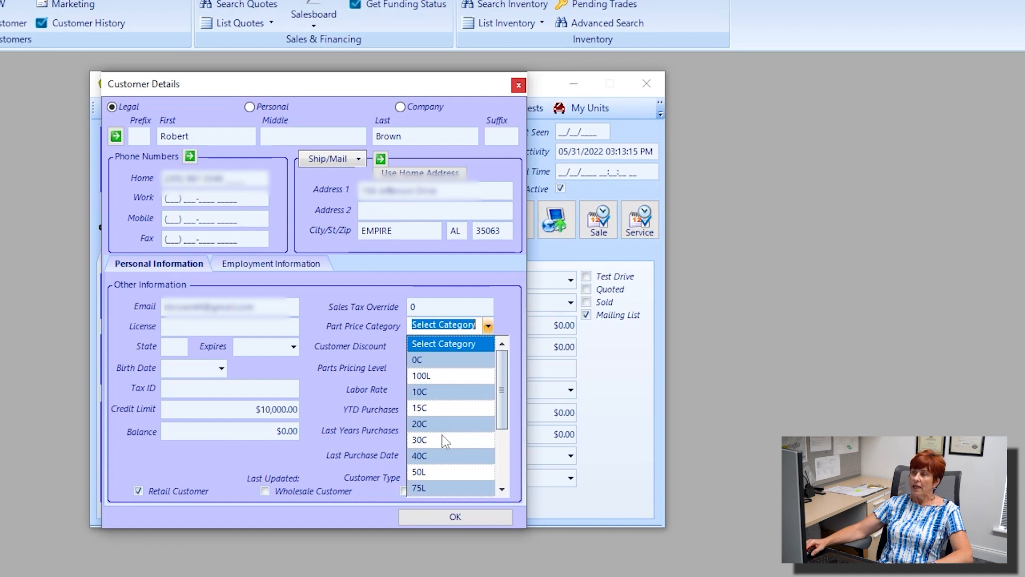
click(434, 396)
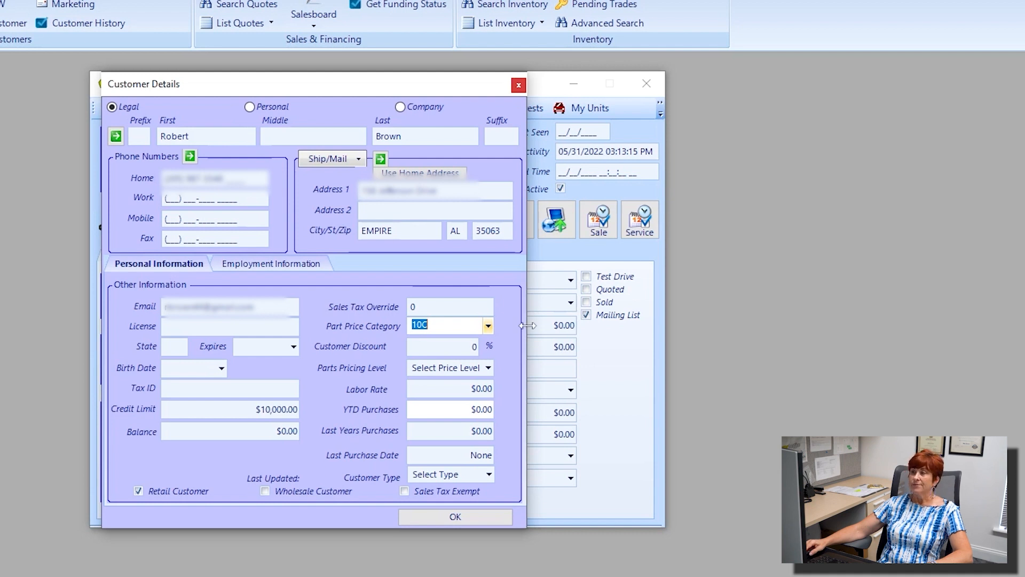
click(488, 327)
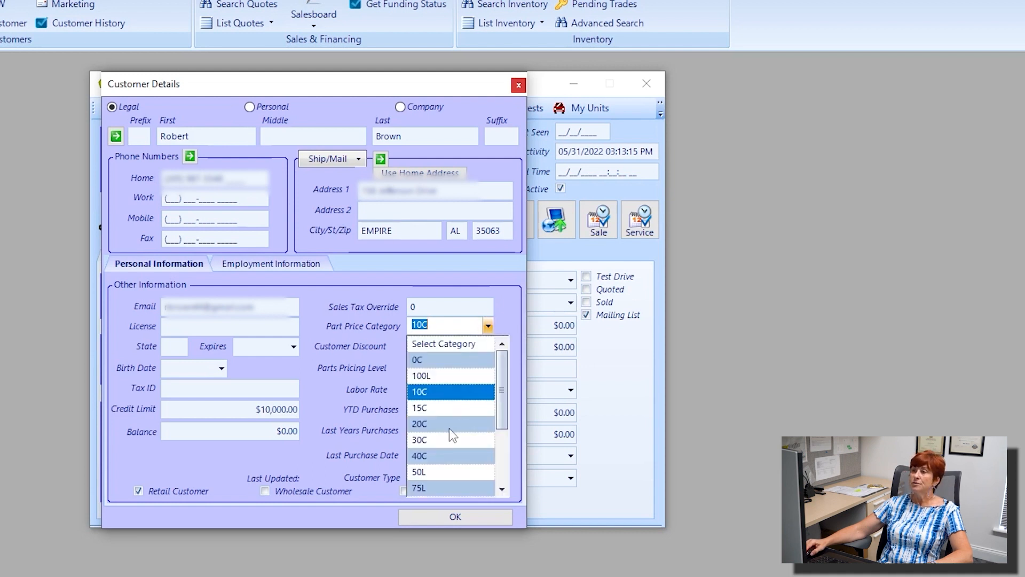
click(425, 456)
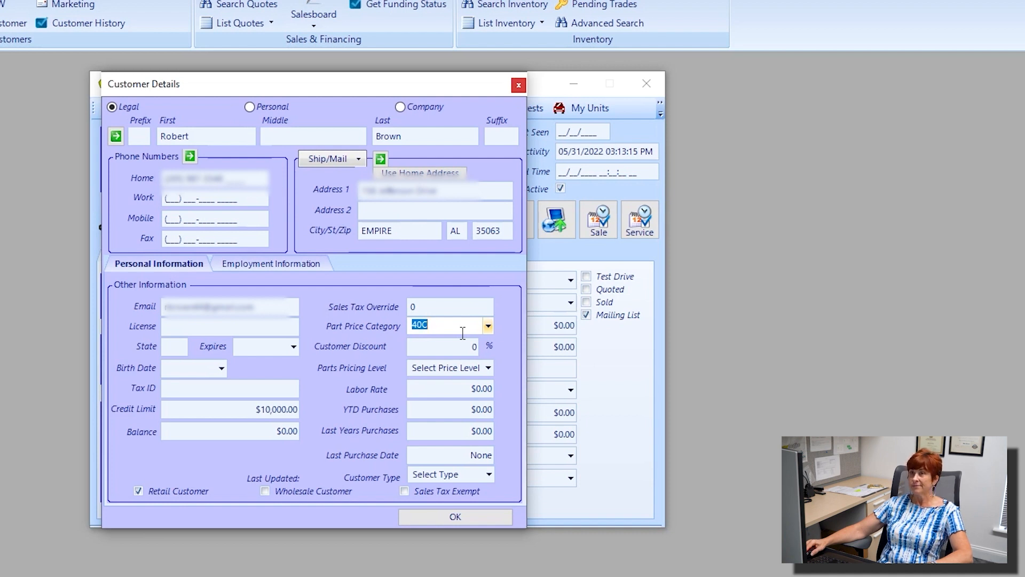
click(488, 326)
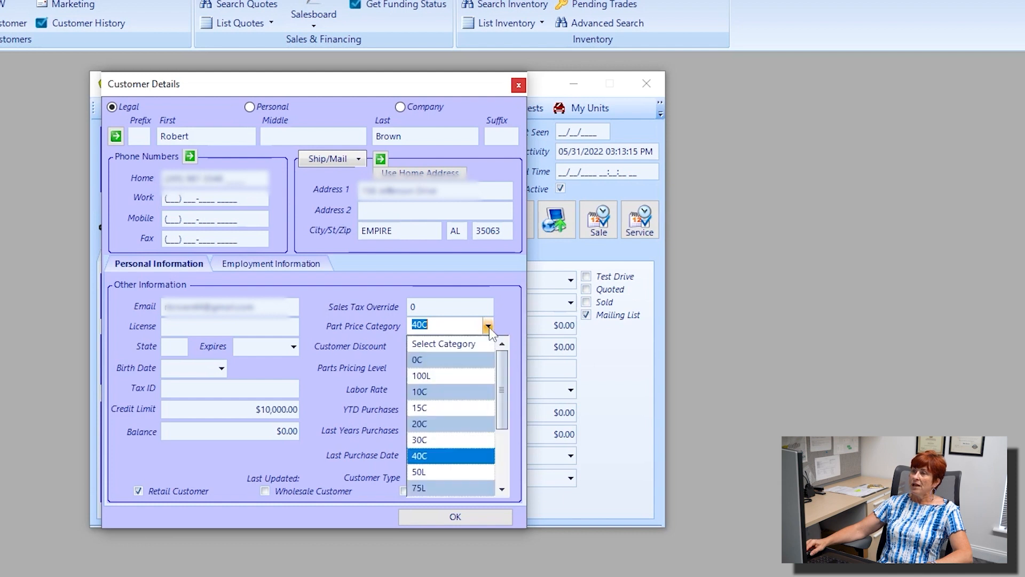
scroll(435, 411, down, 1)
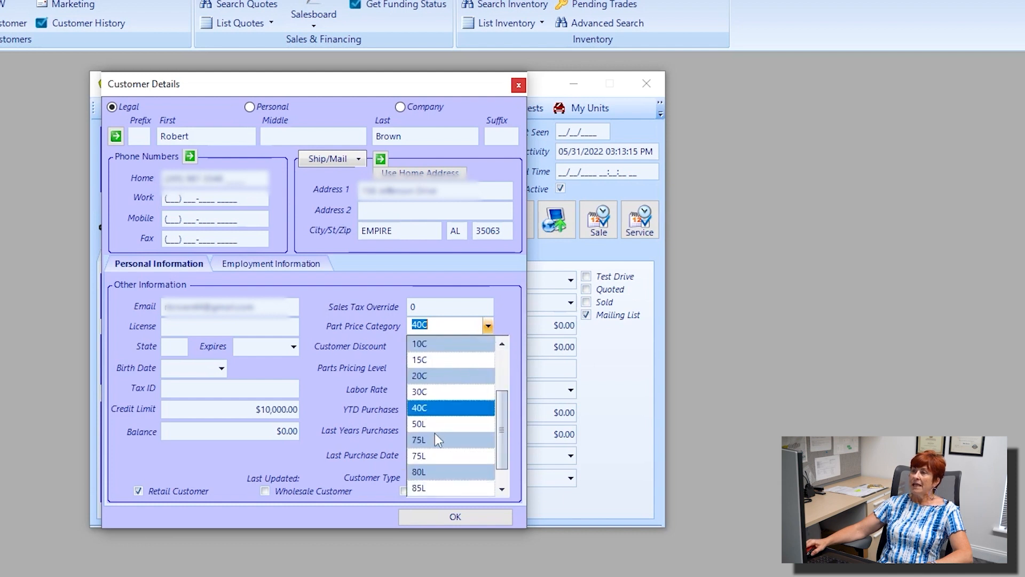
click(432, 441)
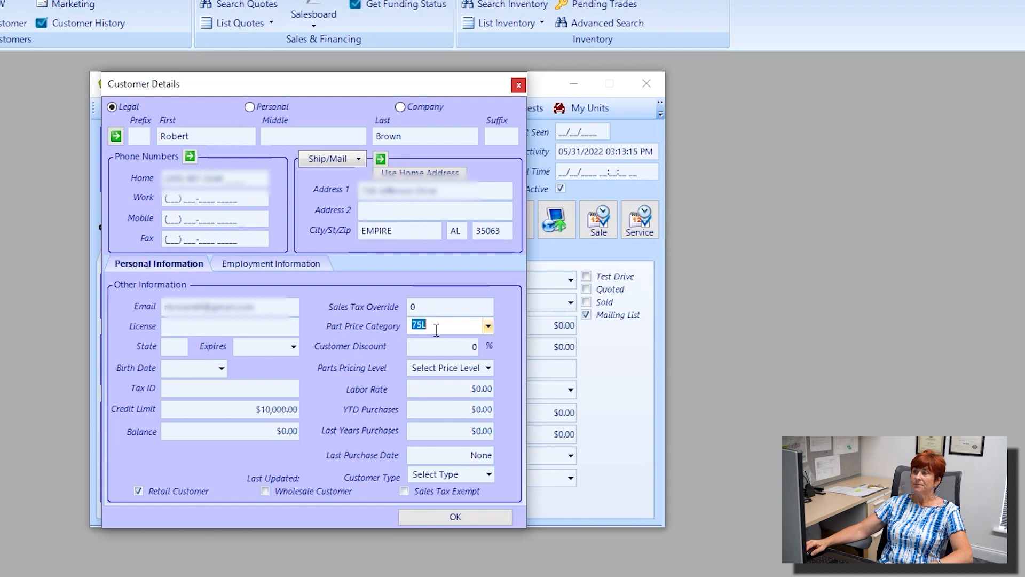
Step: Enter 10 as the customer discount percentage
key(Tab)
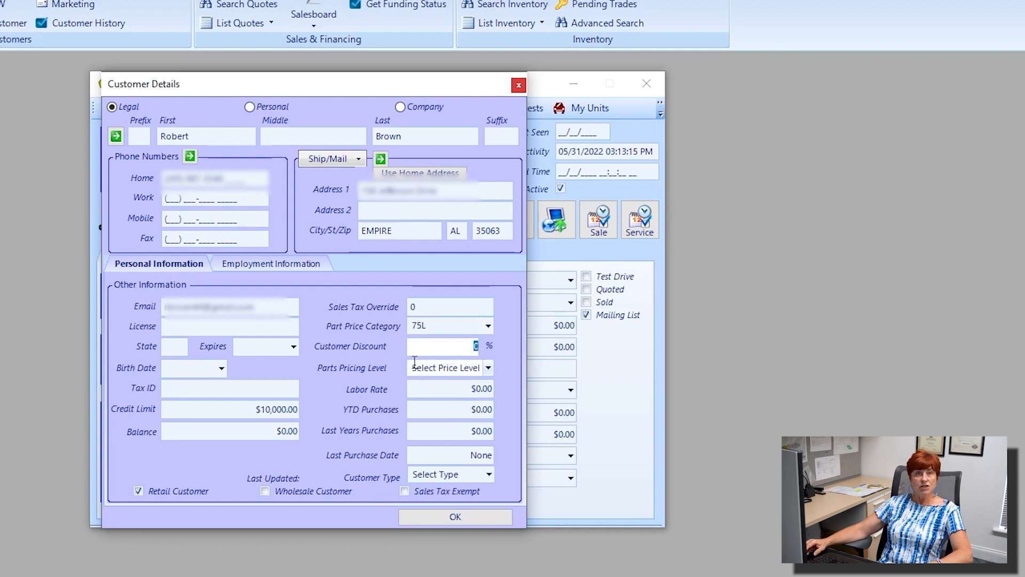
click(471, 352)
text(1)
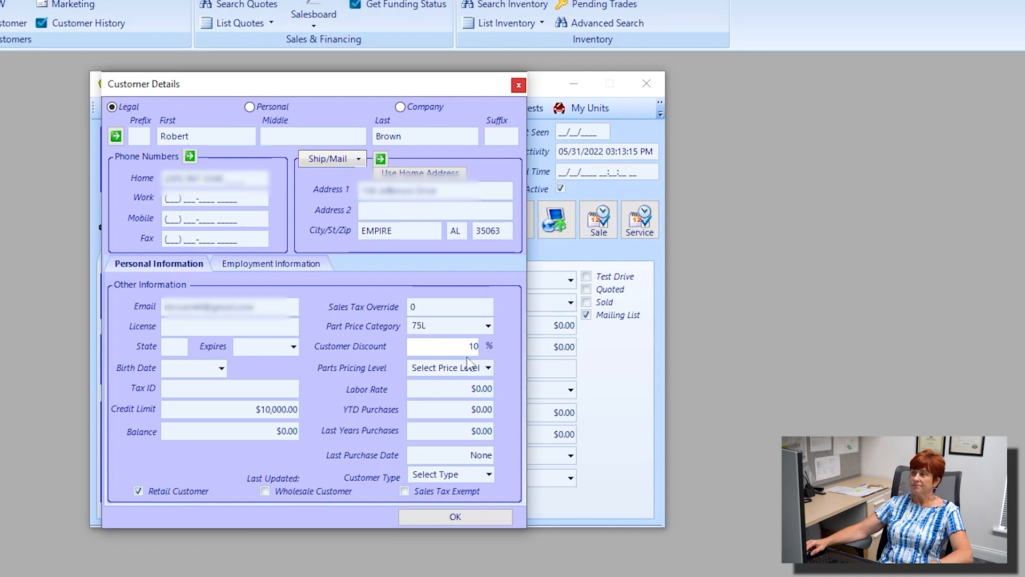
click(476, 388)
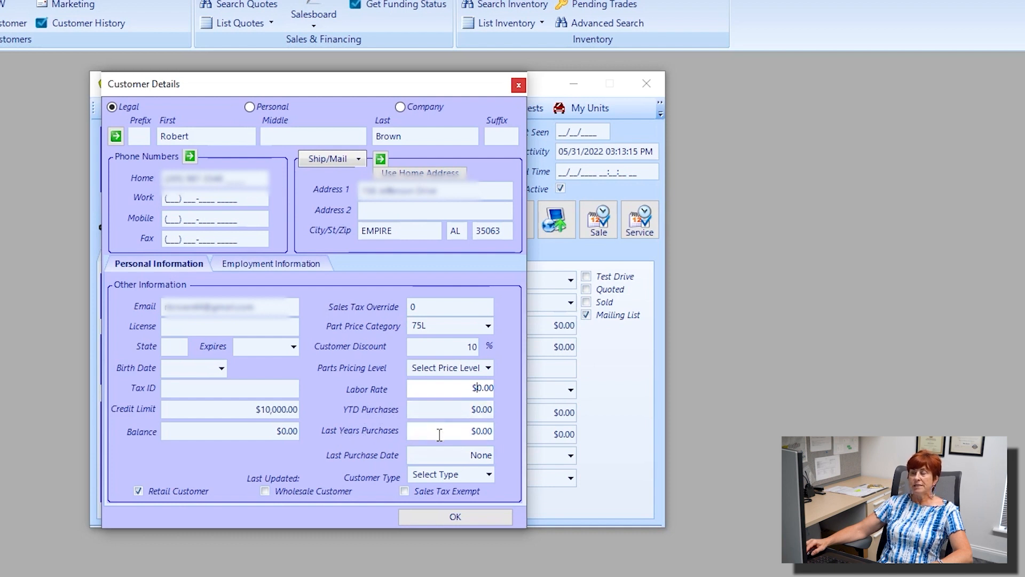
Step: Check the Last Purchase Date and Customer Type list, then show Employment Information
click(421, 456)
drag(441, 455, 515, 457)
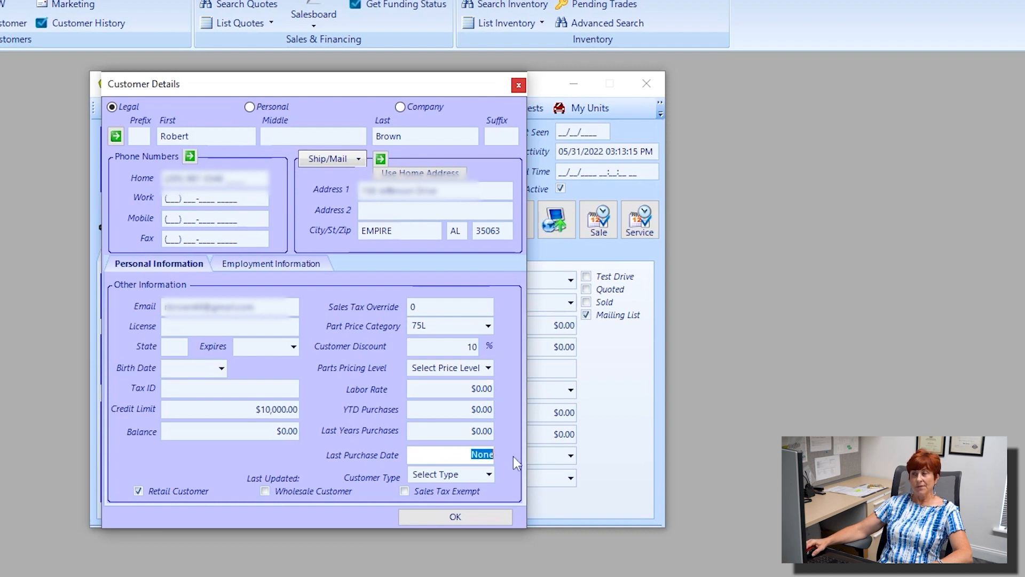
click(488, 474)
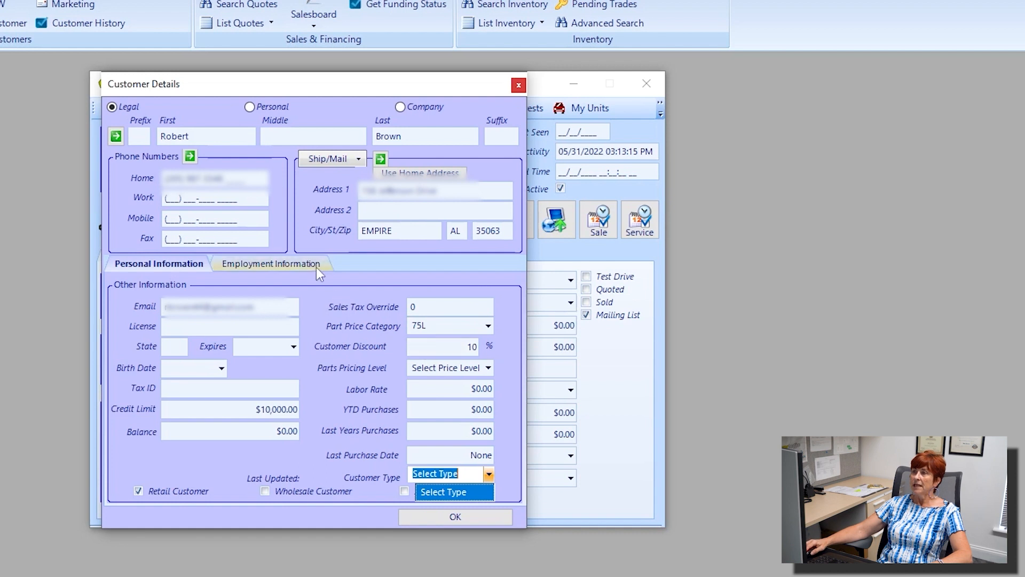
click(277, 263)
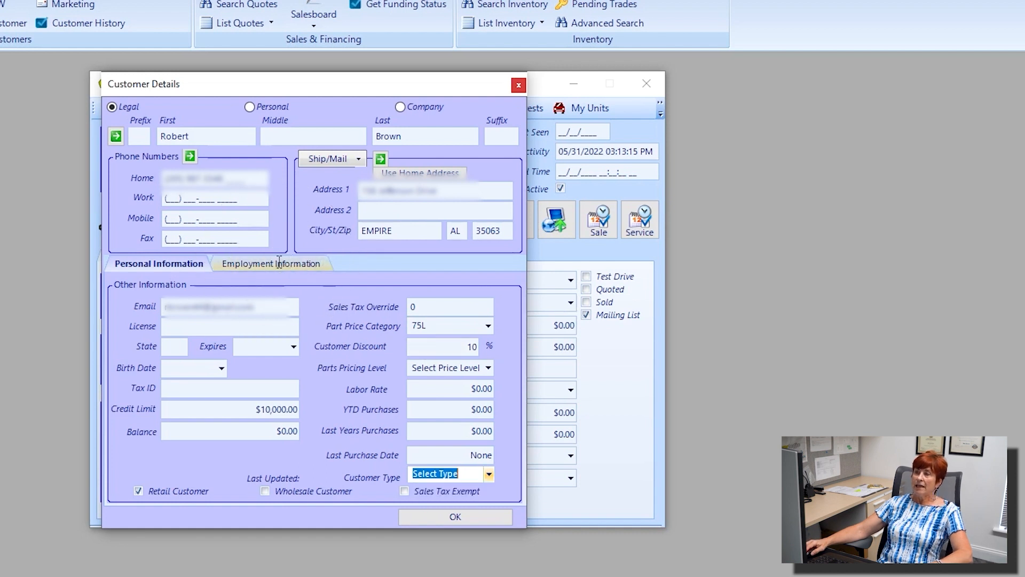
click(274, 267)
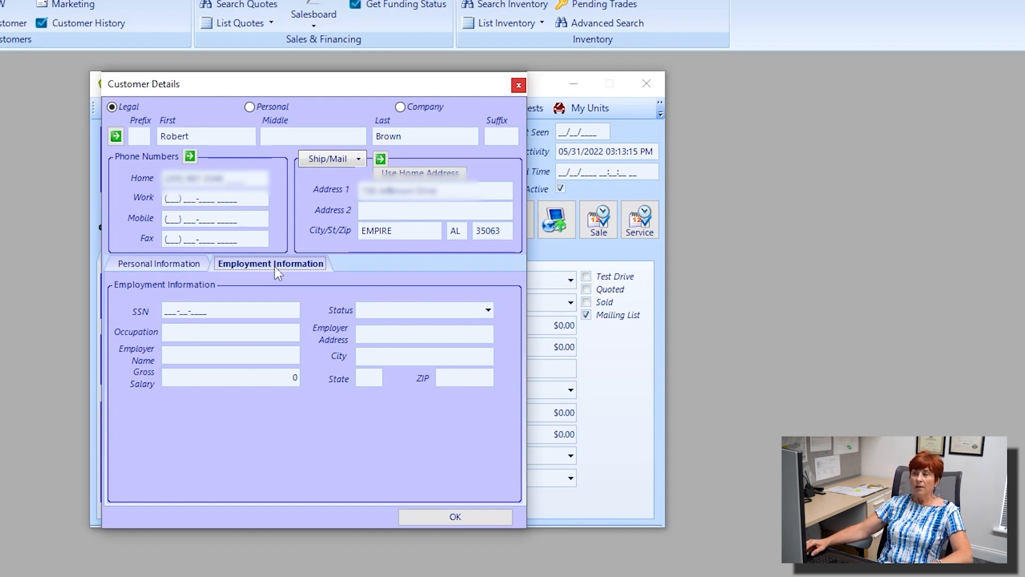
Step: Step through SSN, Occupation, Gross Salary and Status unchanged, then confirm Customer Details with OK
click(275, 267)
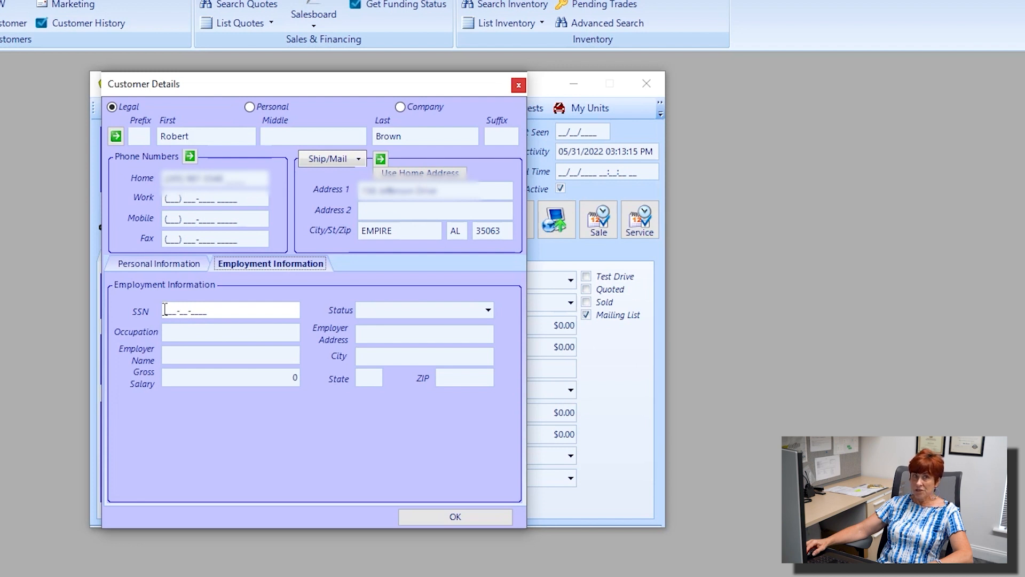
click(224, 315)
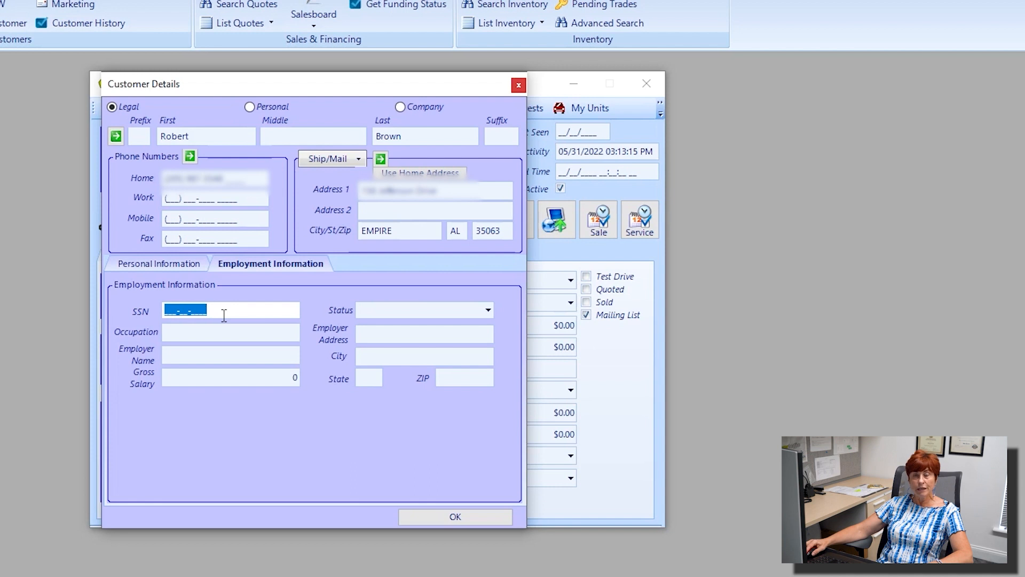
click(221, 333)
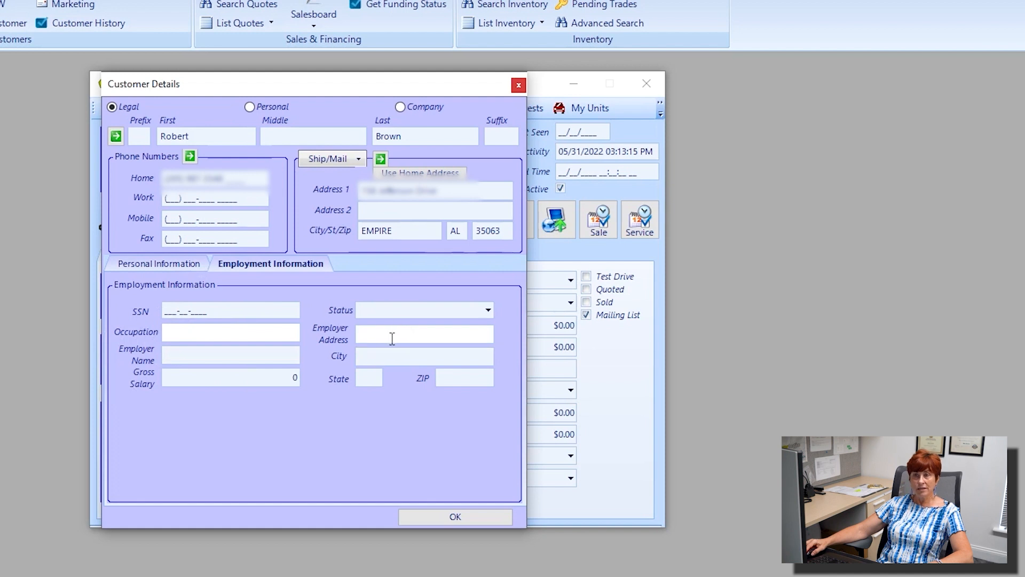
click(221, 377)
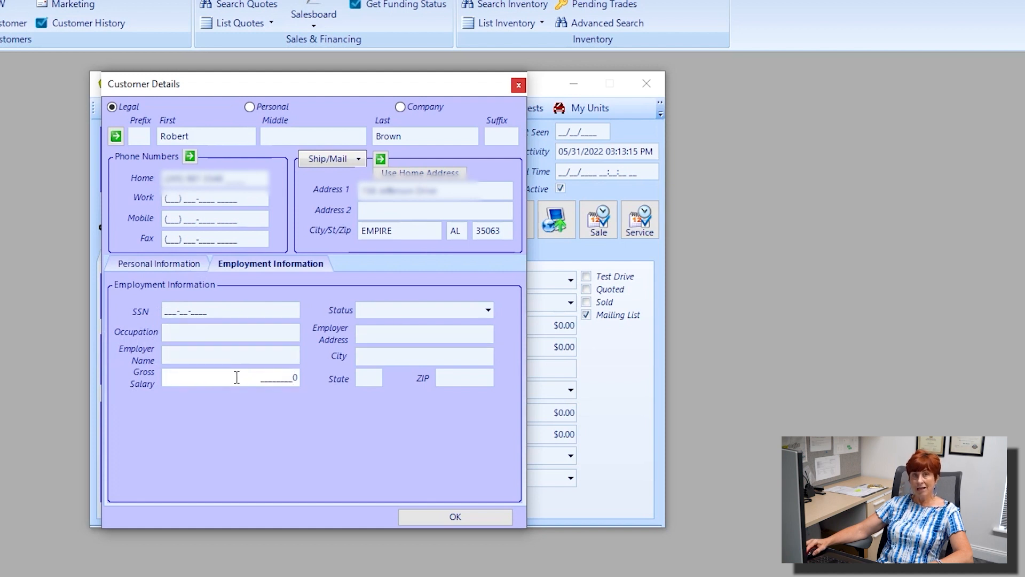
click(488, 314)
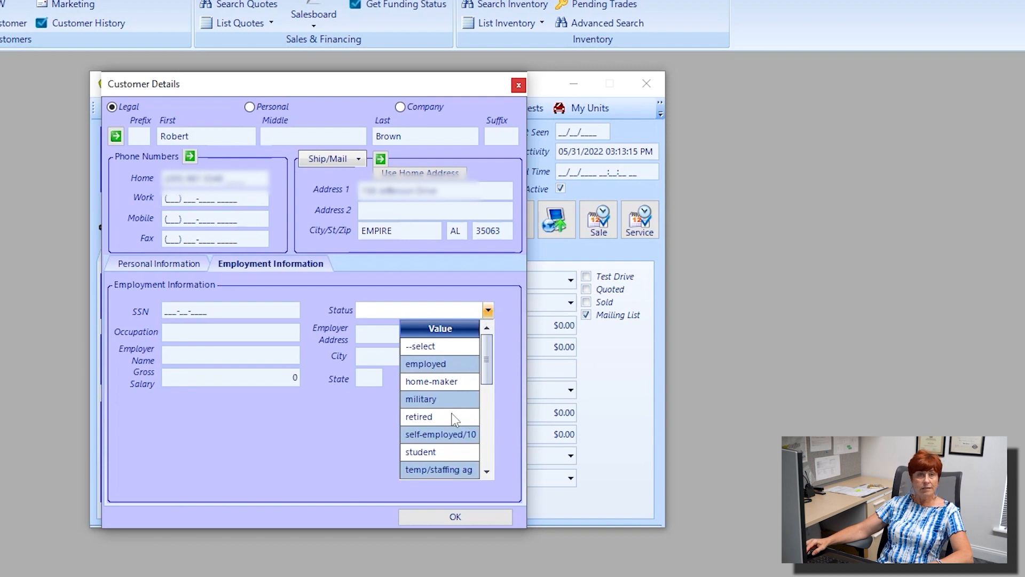
scroll(447, 435, down, 1)
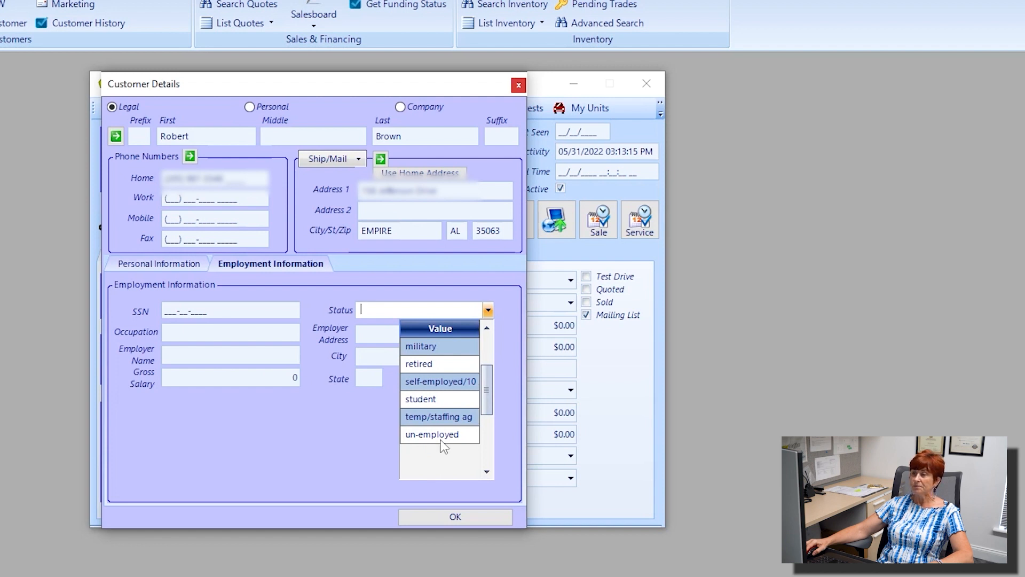
click(312, 435)
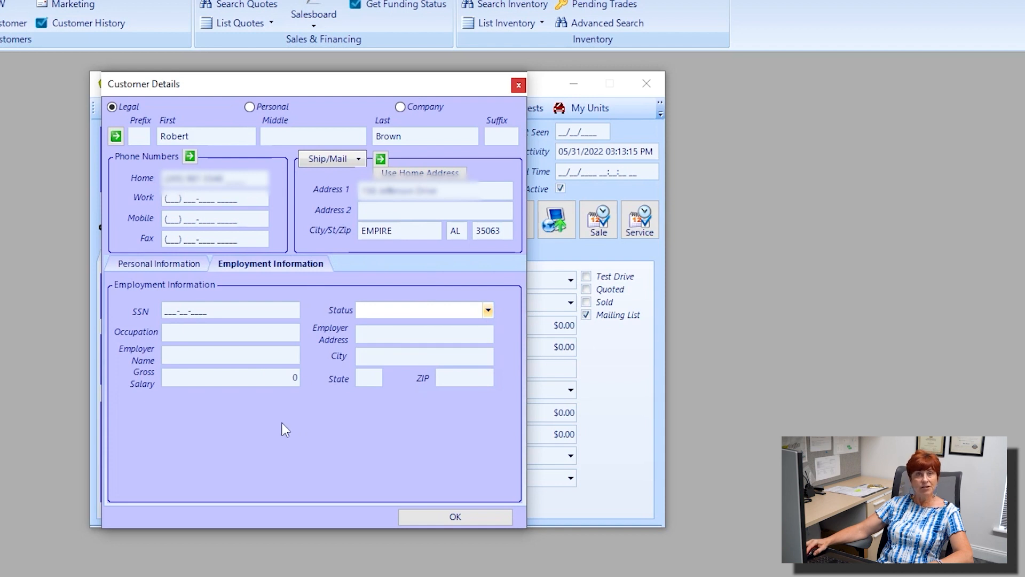
click(449, 517)
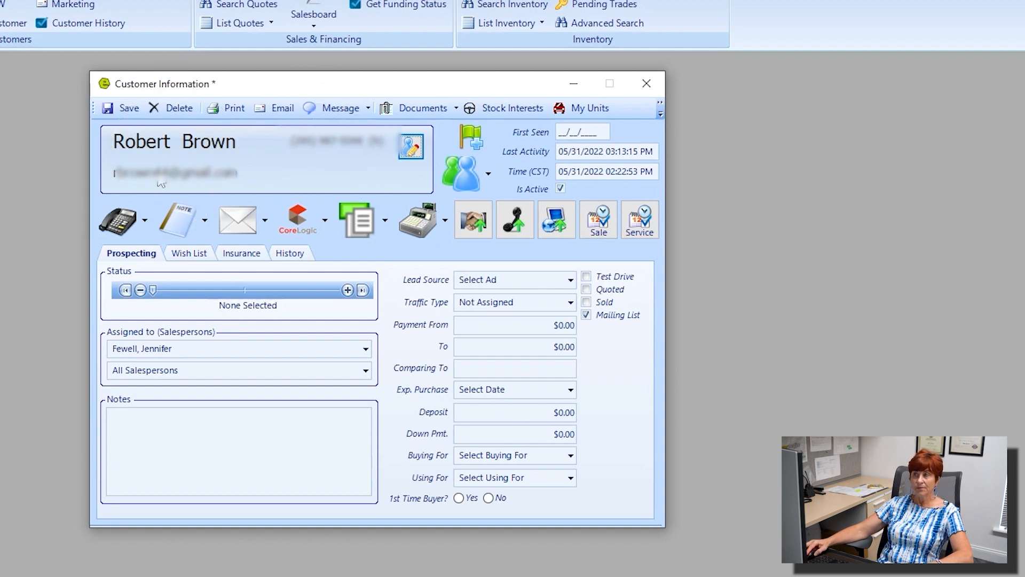
Step: Save the updated customer record from the Customer Information toolbar
click(127, 111)
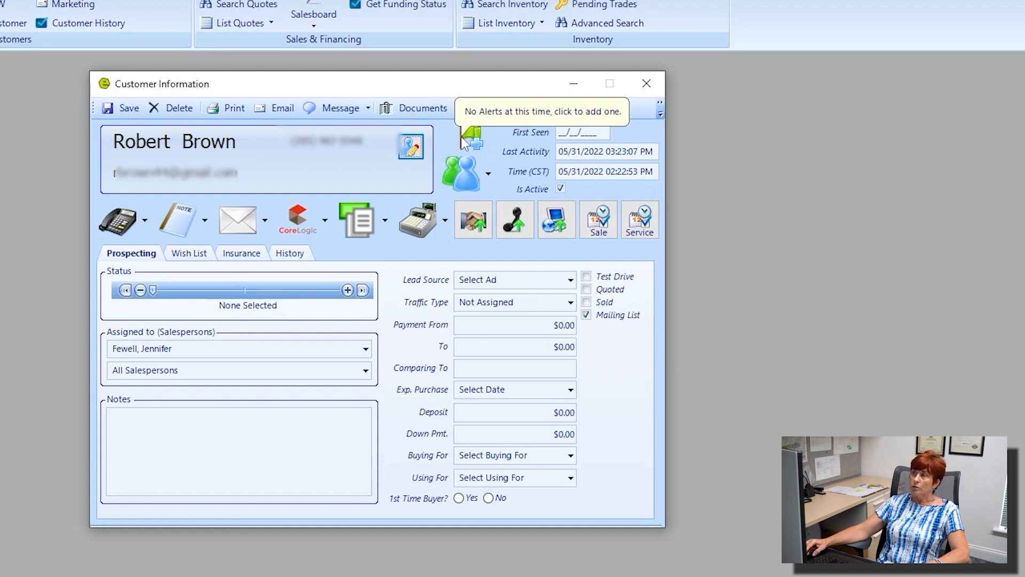
Step: Open the customer's alert settings and select the credit limit and open balance values
click(468, 140)
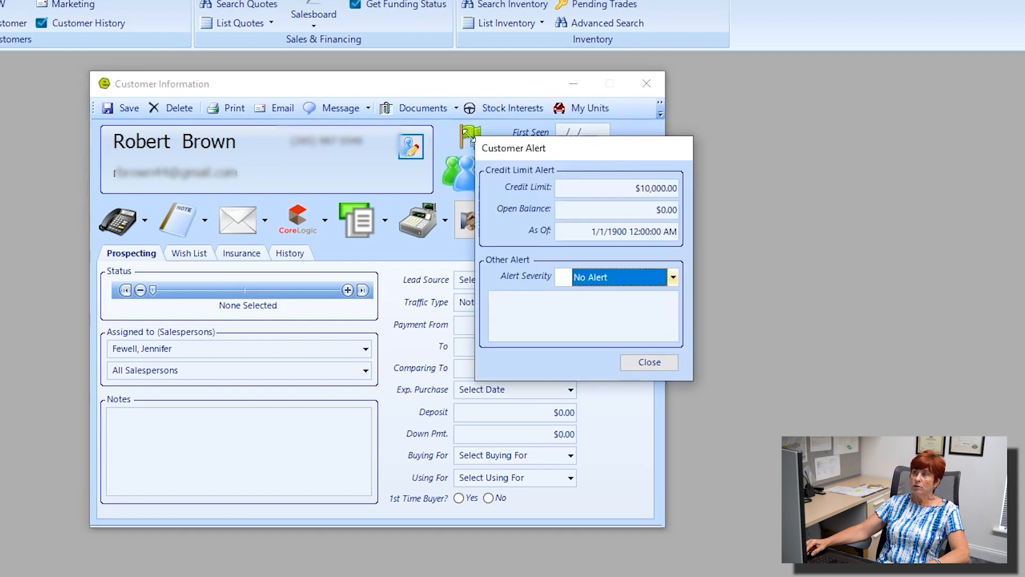
drag(577, 155, 420, 125)
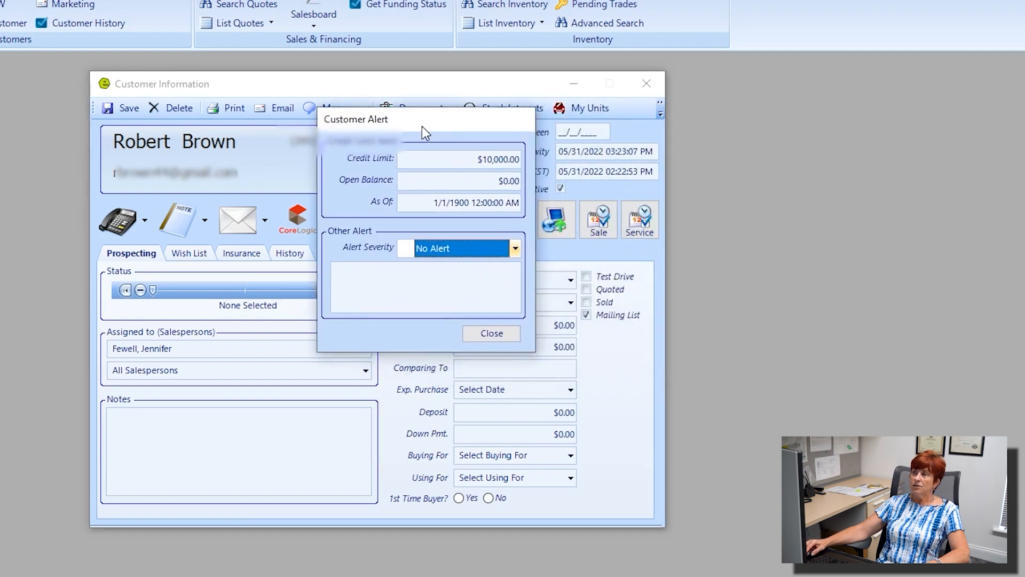
drag(451, 159, 521, 163)
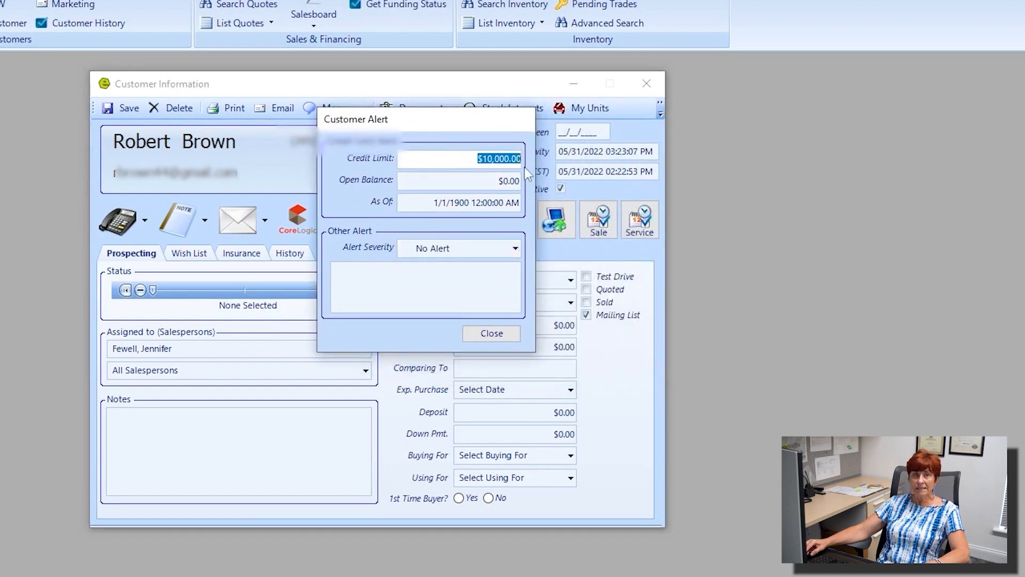
click(459, 181)
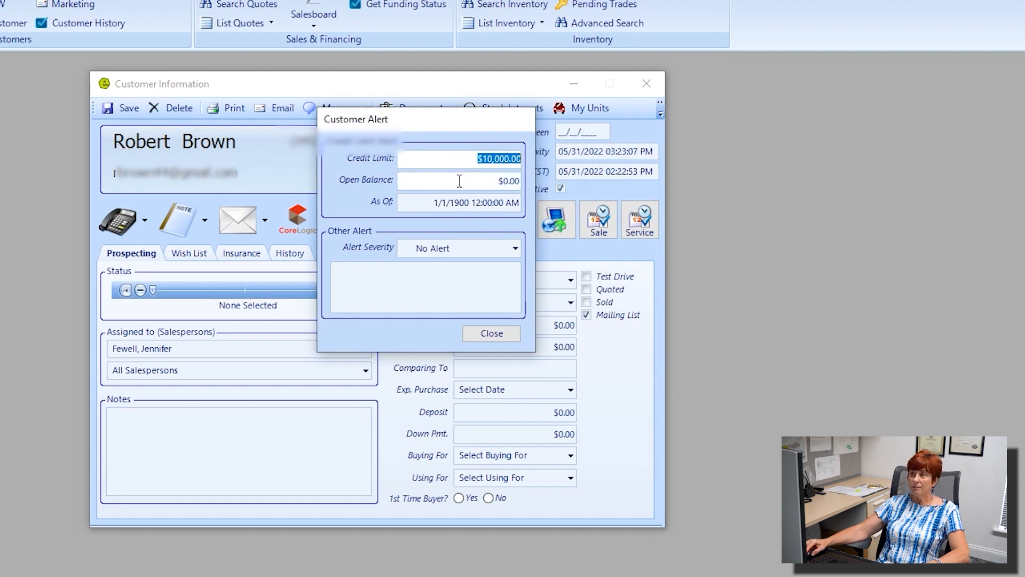
drag(473, 183, 534, 185)
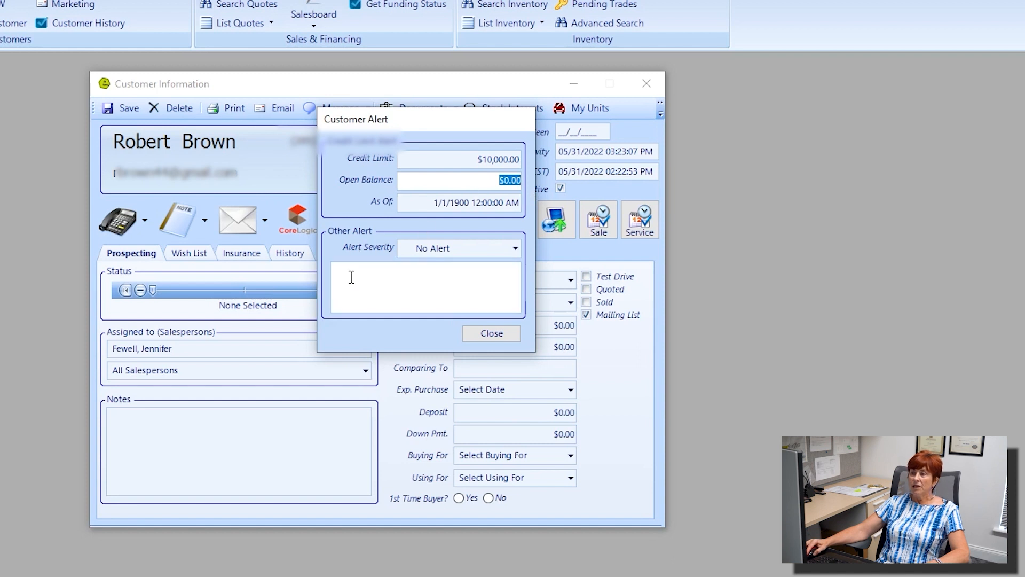
Step: Set severity to Advisory, noting the customer is 2 months behind on monthly payments
click(516, 249)
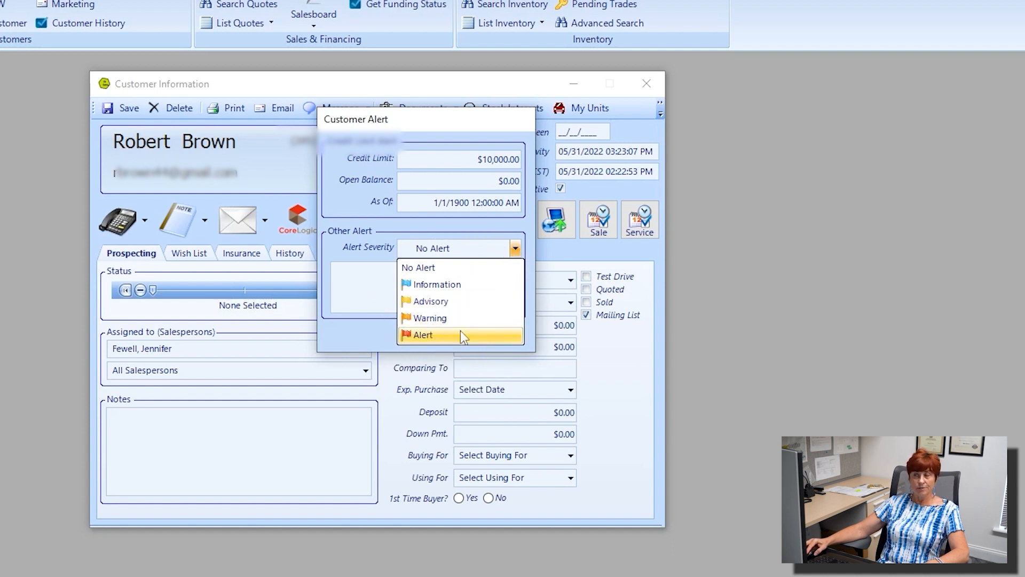
click(453, 300)
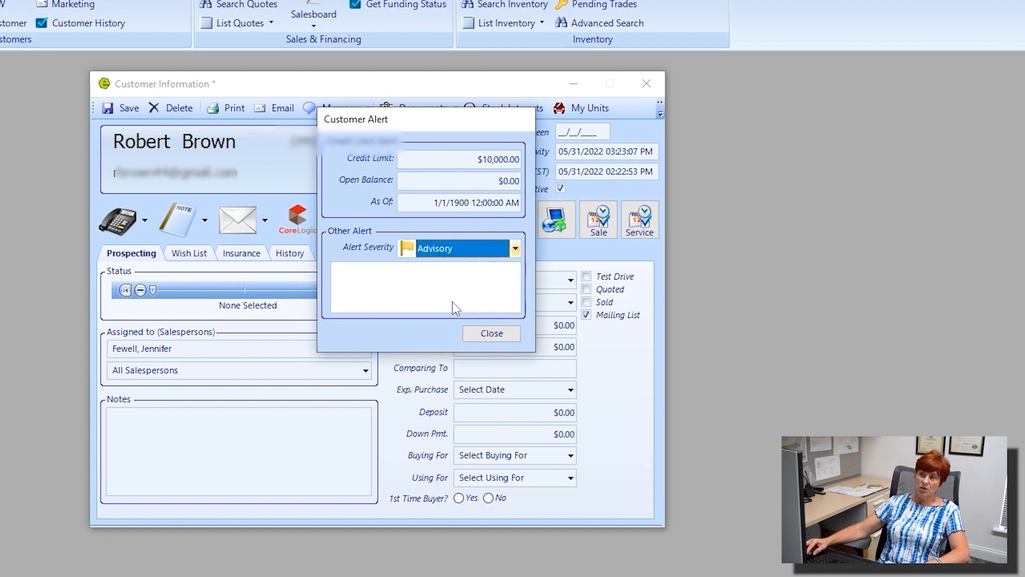
click(403, 284)
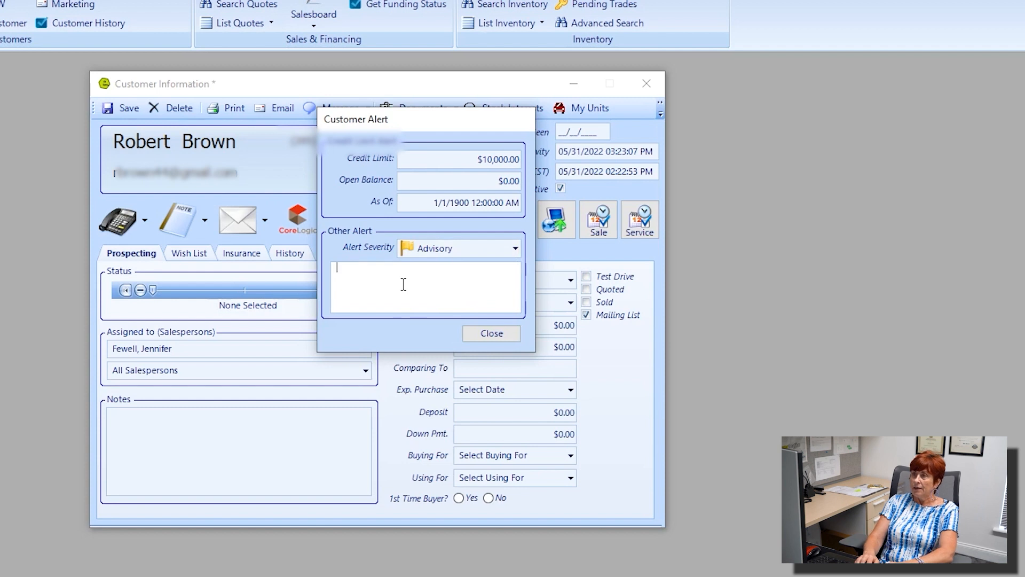
text(Rob is )
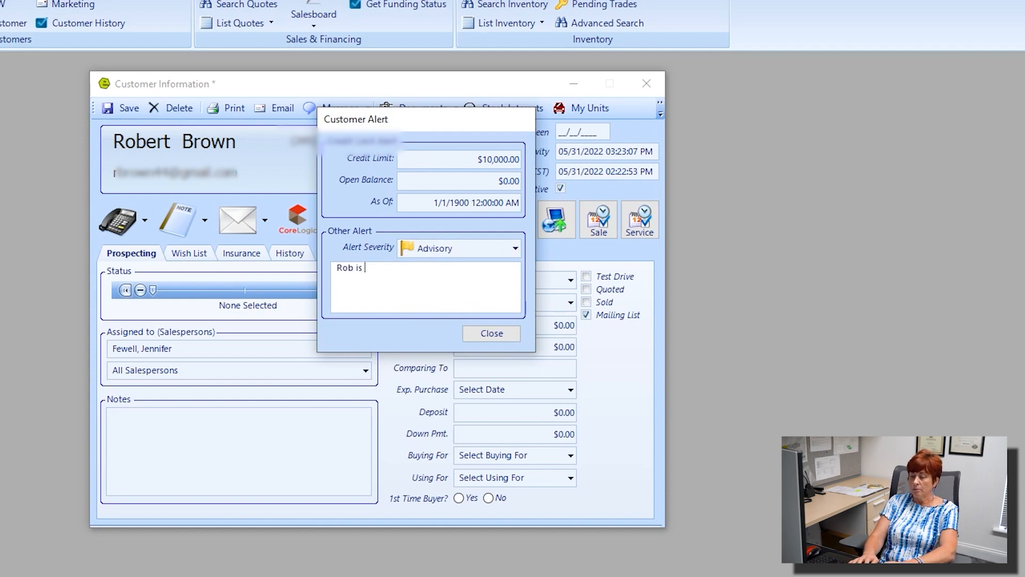
text(2 m)
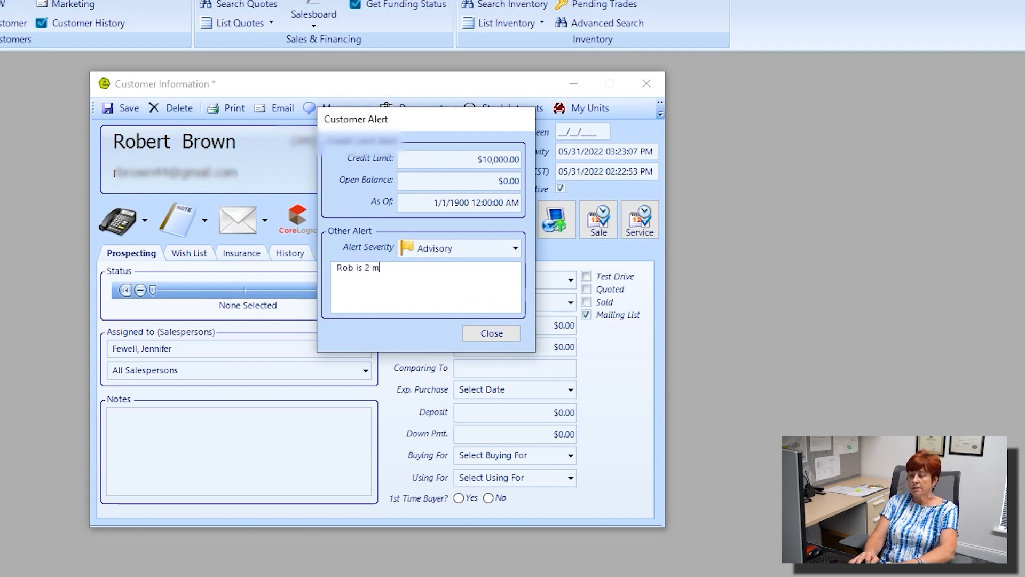
text(o behin)
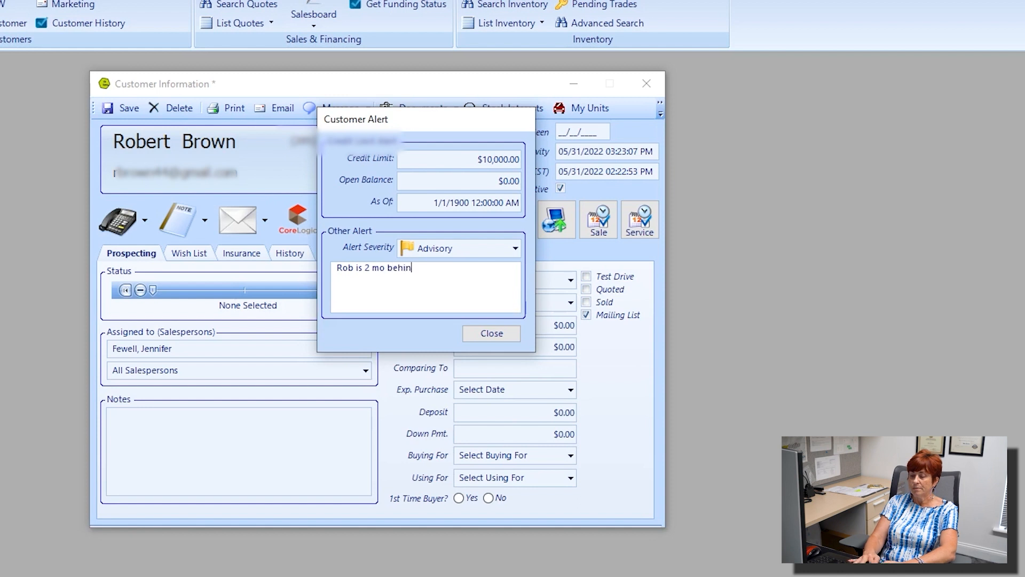
text(d on his )
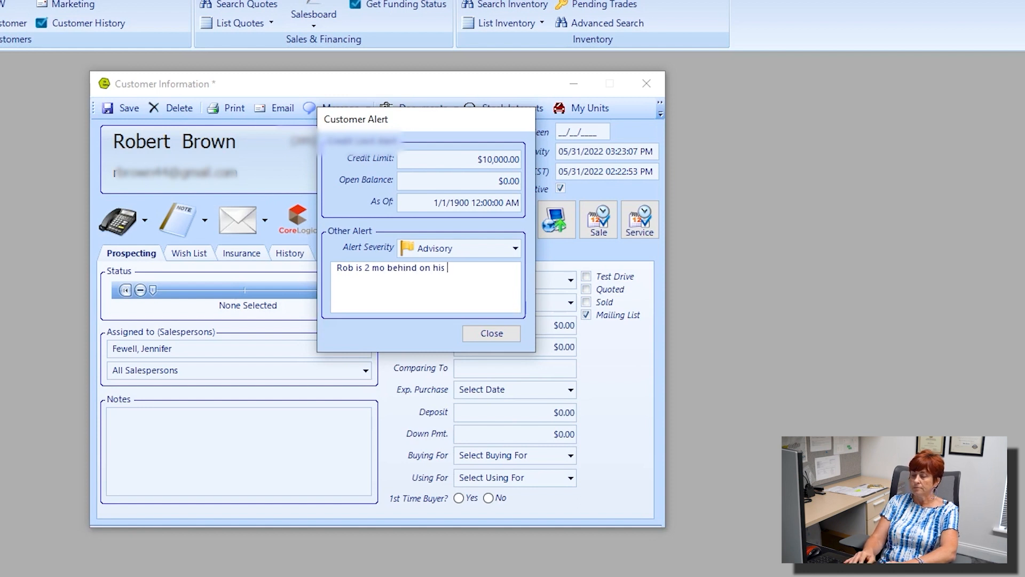
text(mo payment)
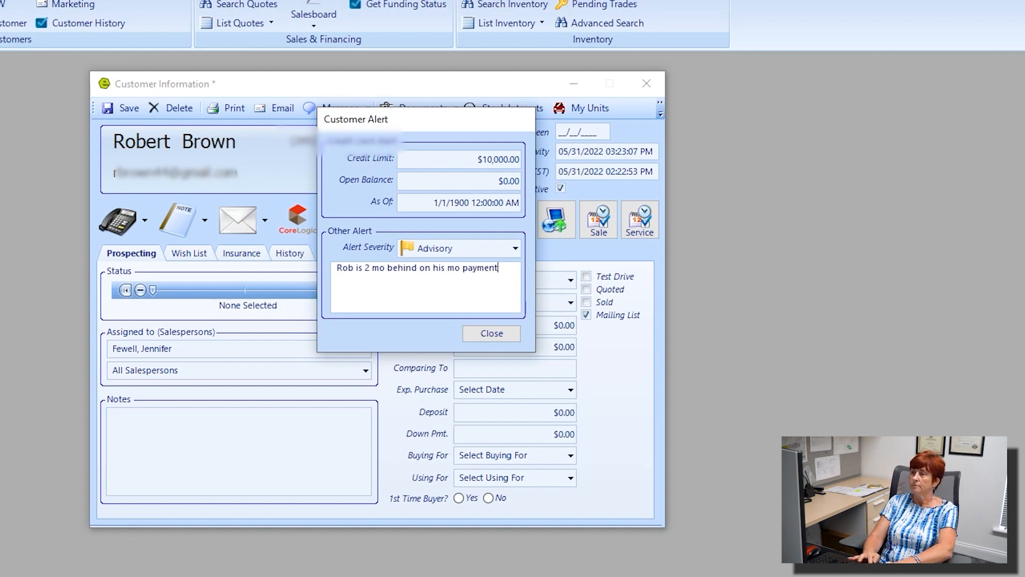
click(483, 334)
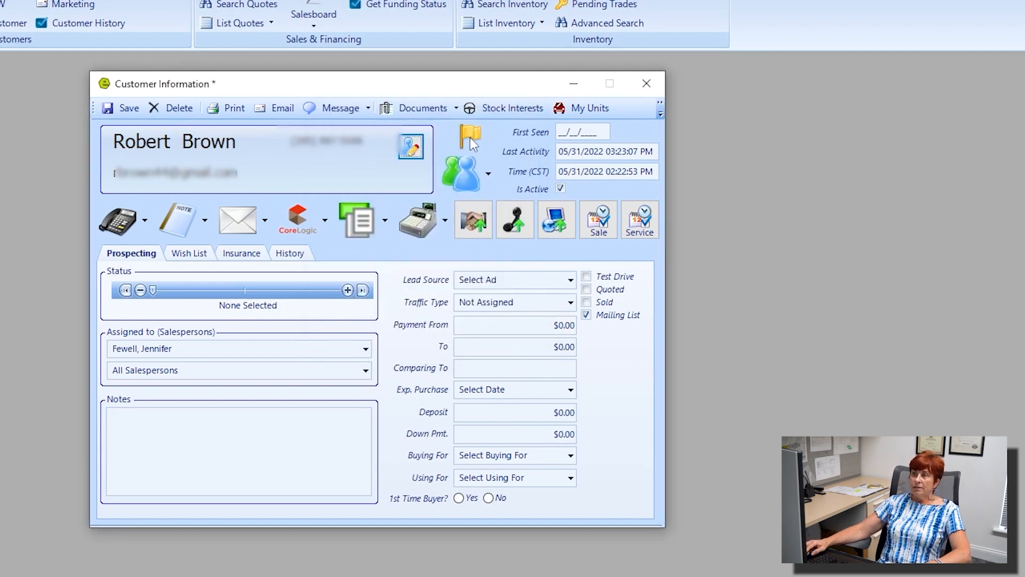
mouse_move(470, 137)
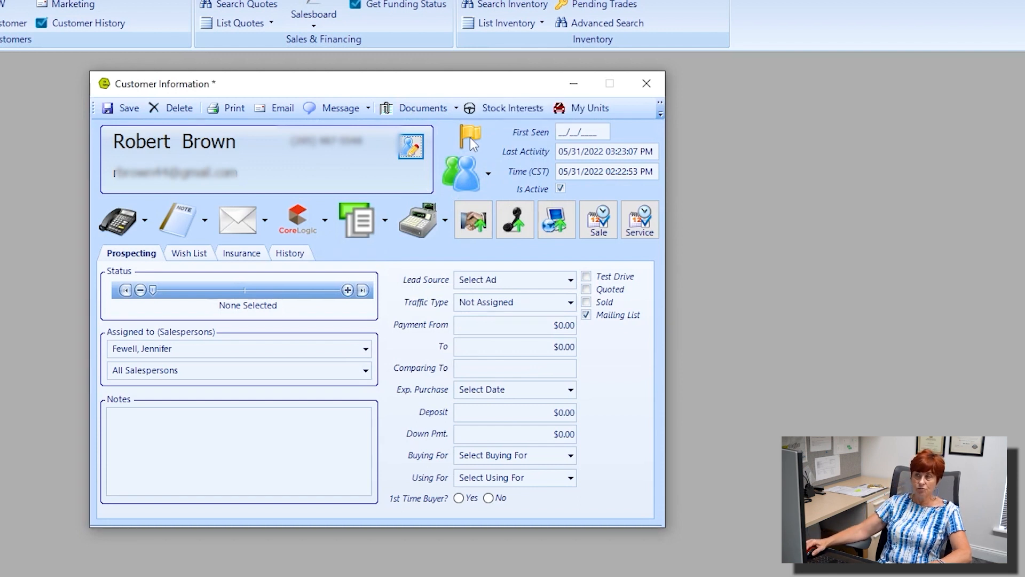
click(470, 136)
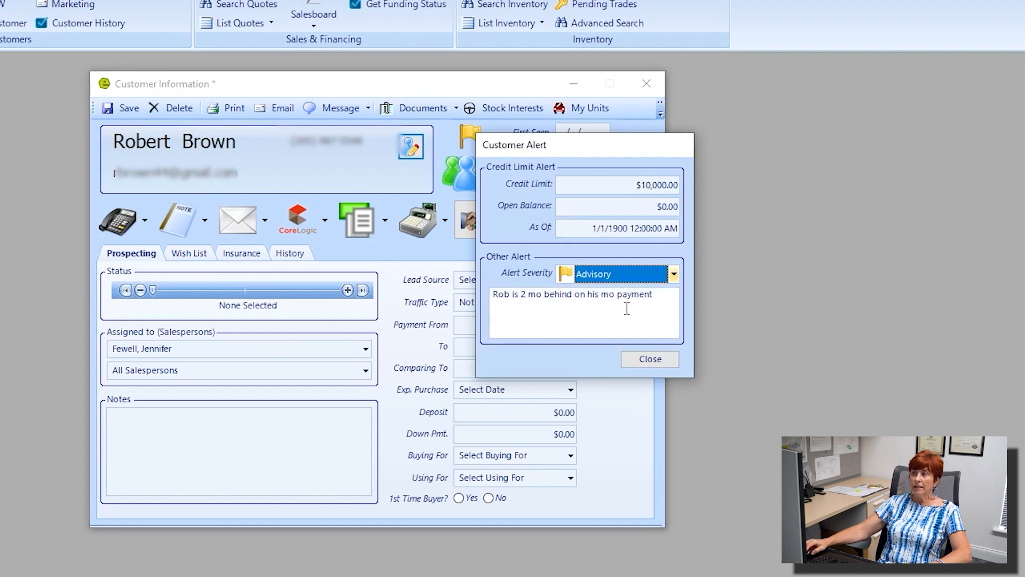
drag(662, 299, 486, 291)
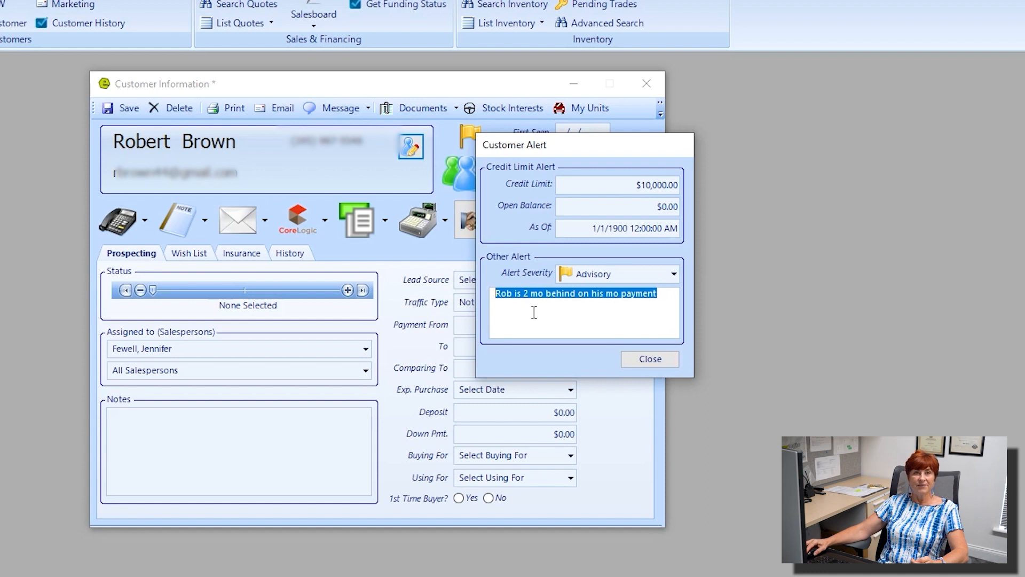
click(649, 362)
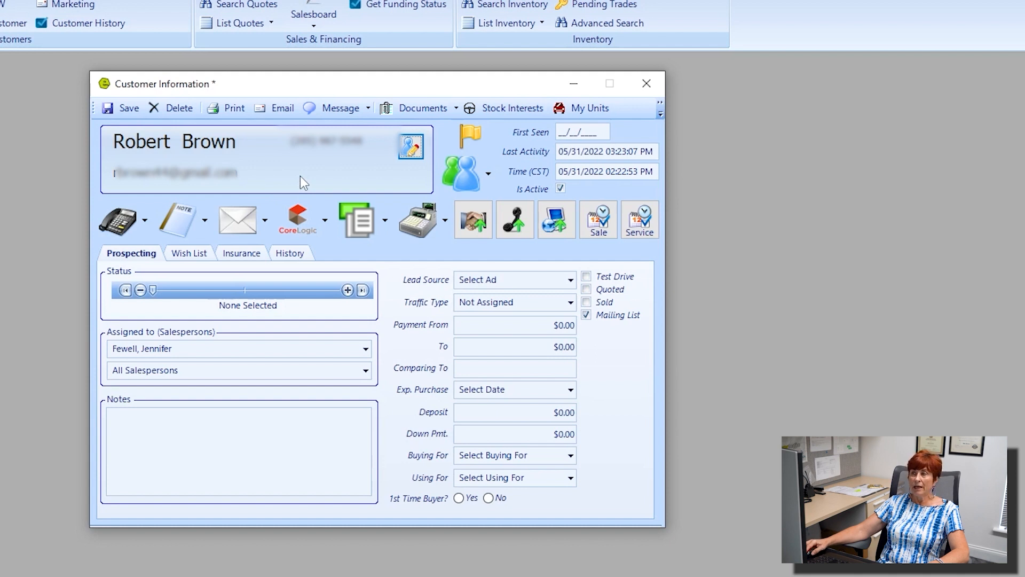
Step: Search existing customers by a new last name for an association, then start a new associated customer
click(489, 179)
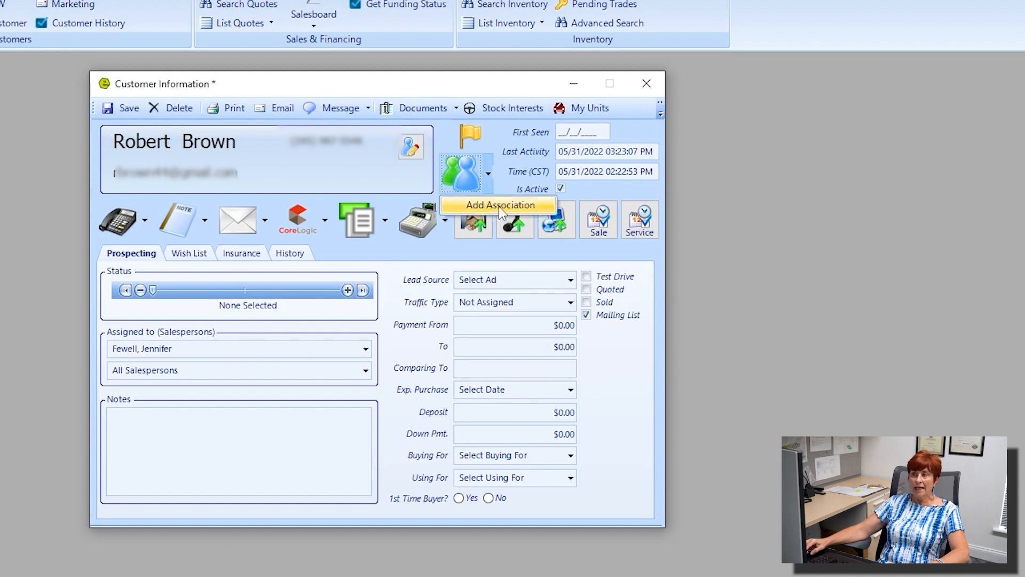
click(502, 206)
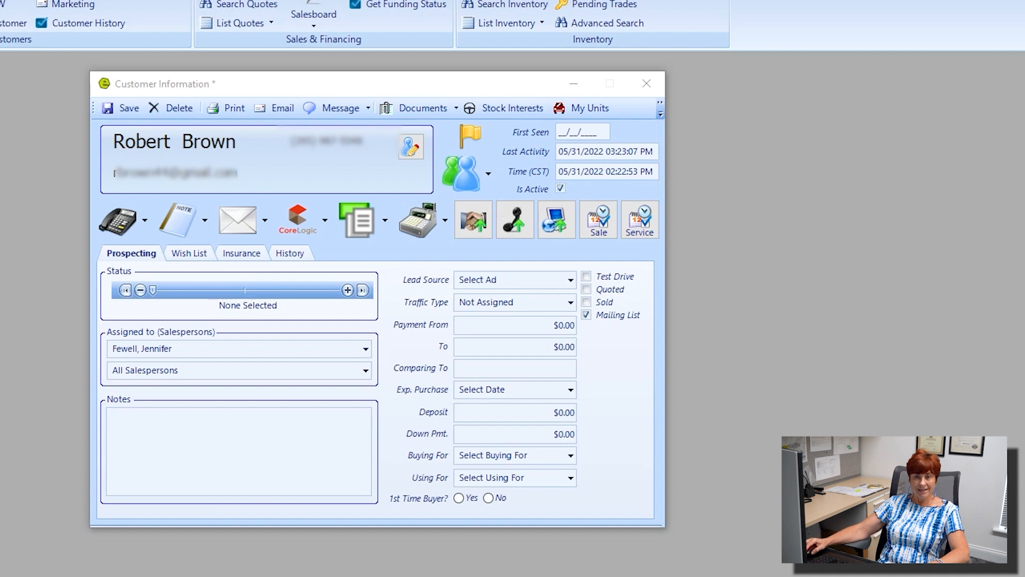
mouse_move(254, 95)
mouse_down()
mouse_move(284, 85)
mouse_move(266, 97)
mouse_move(274, 92)
mouse_up()
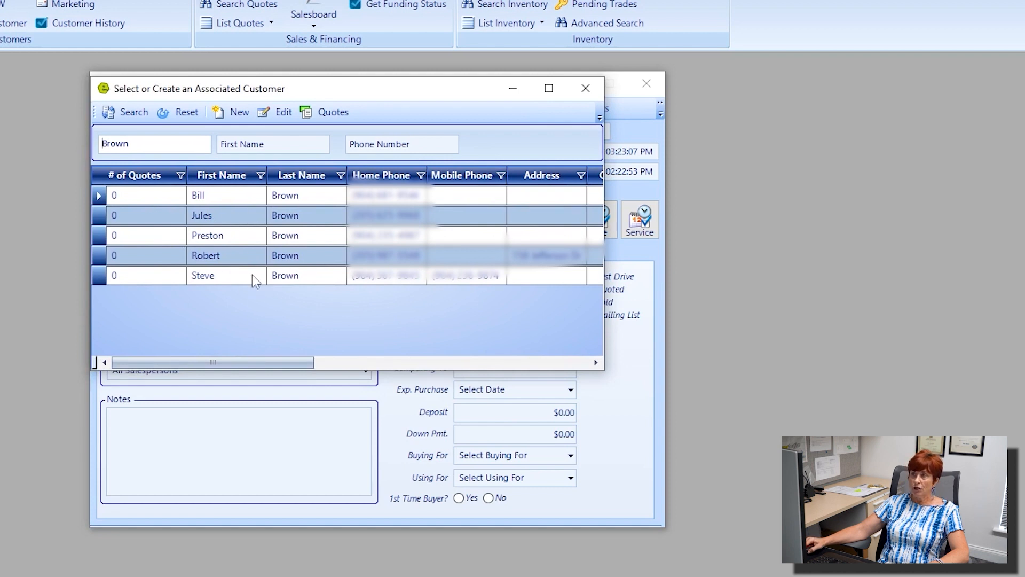
click(297, 274)
drag(130, 144, 76, 146)
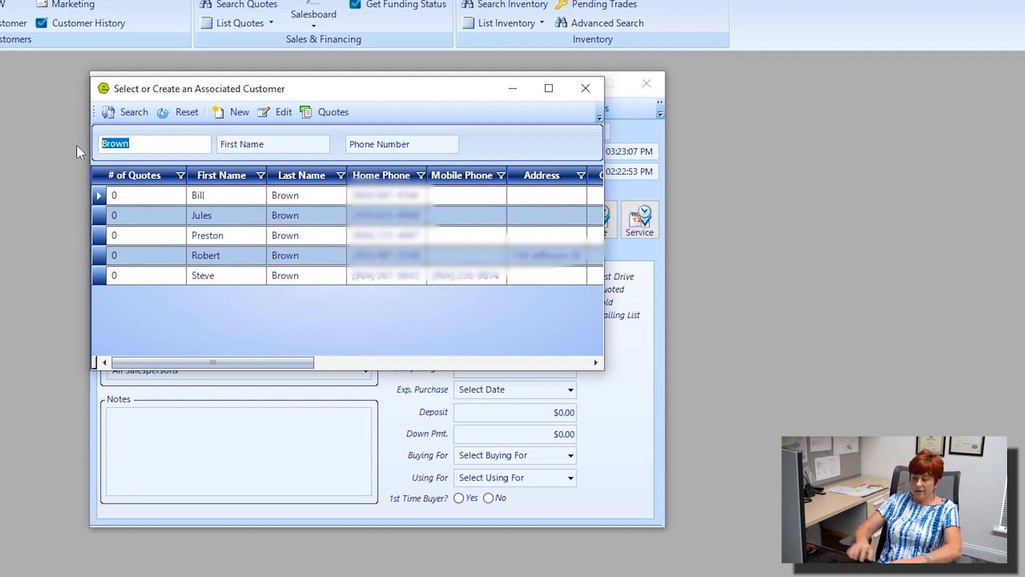
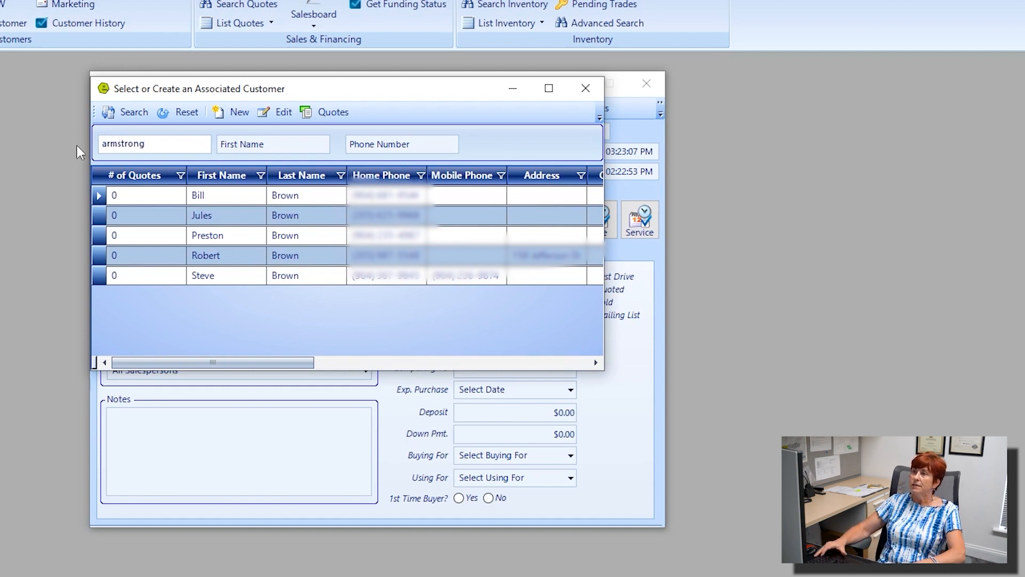
click(136, 111)
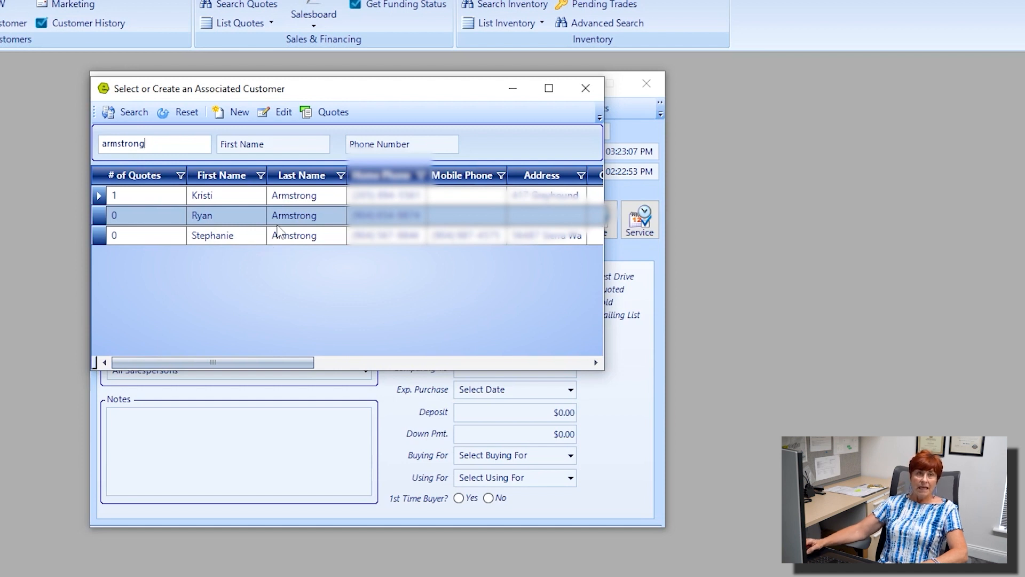
click(239, 114)
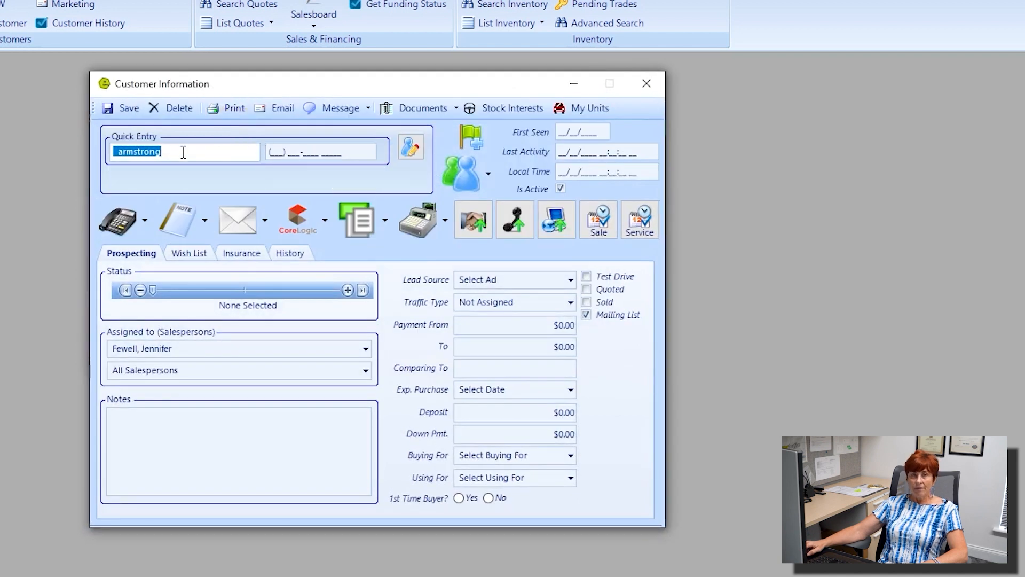
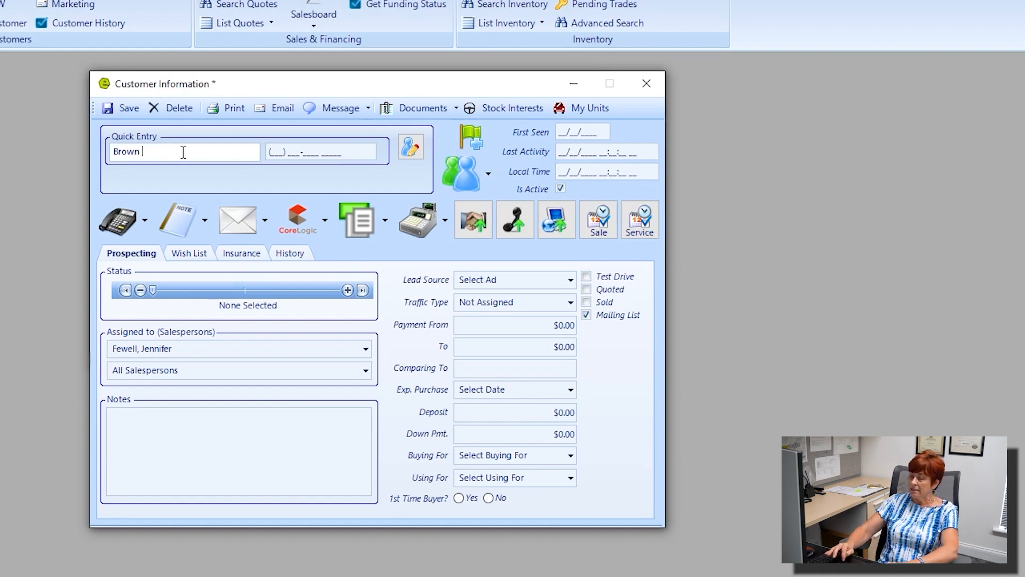
Step: Enter the new customer's first and last name in Quick Entry and save the record
key(Home)
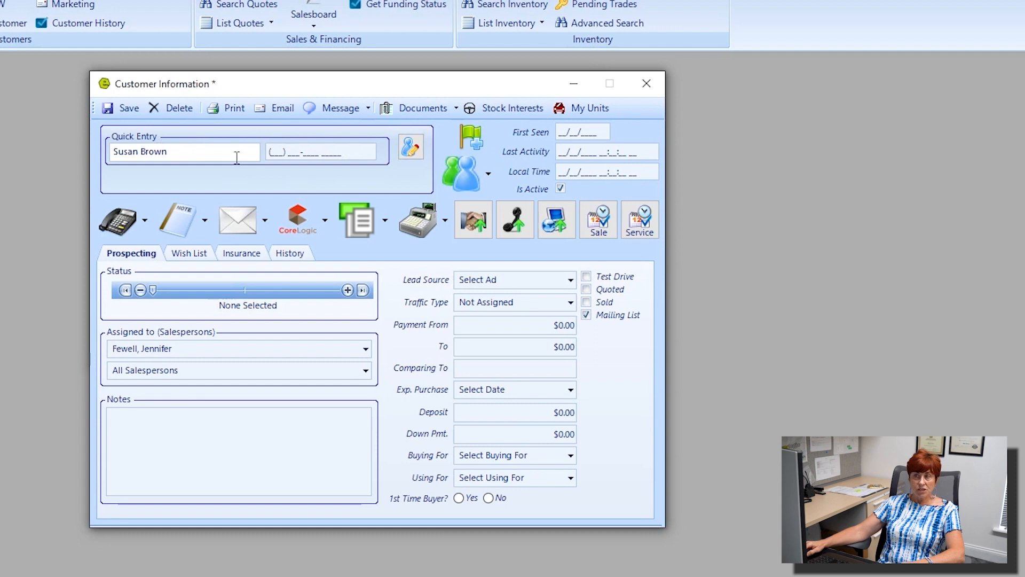
click(126, 109)
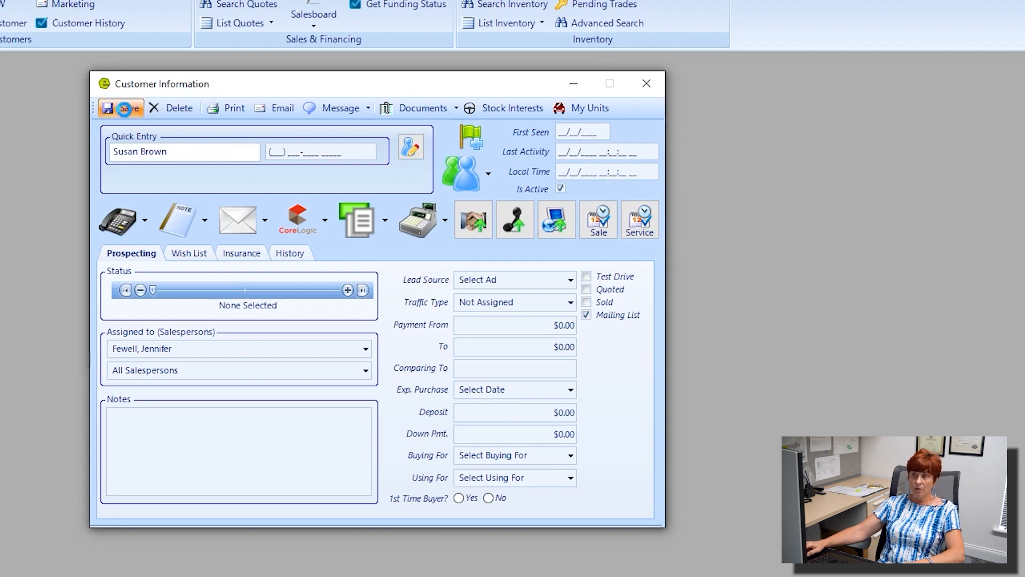
Step: Open the linked customer's details, fill in her first name and capitalize her surname
click(411, 148)
drag(560, 168, 234, 92)
click(199, 136)
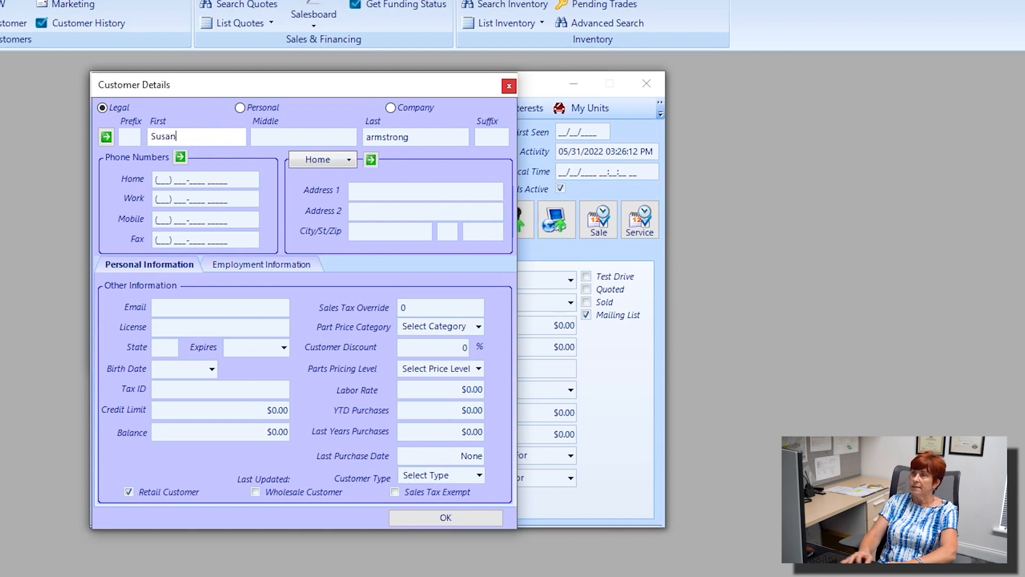
click(371, 137)
key(BackSpace)
text(A)
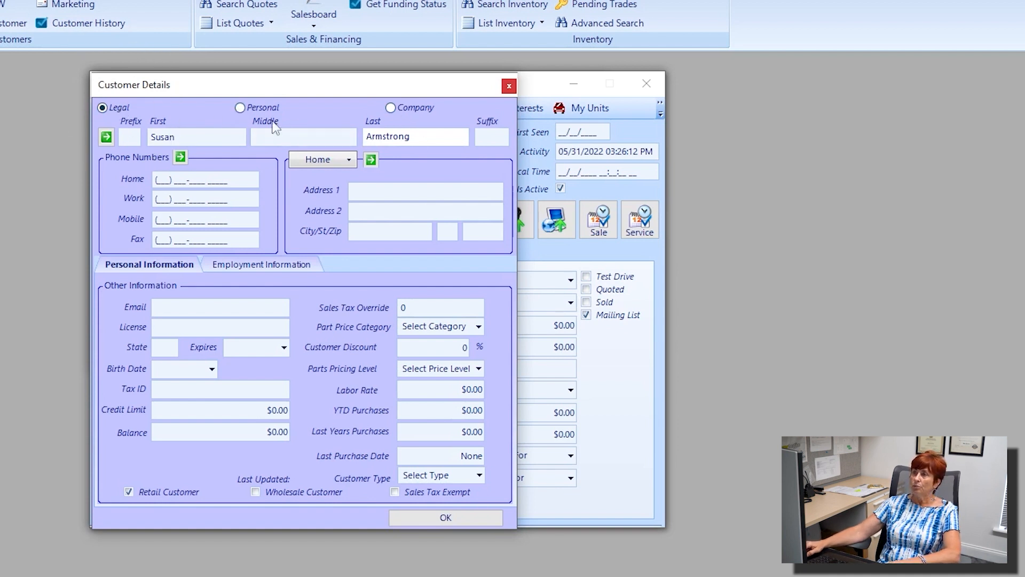
key(ctrl)
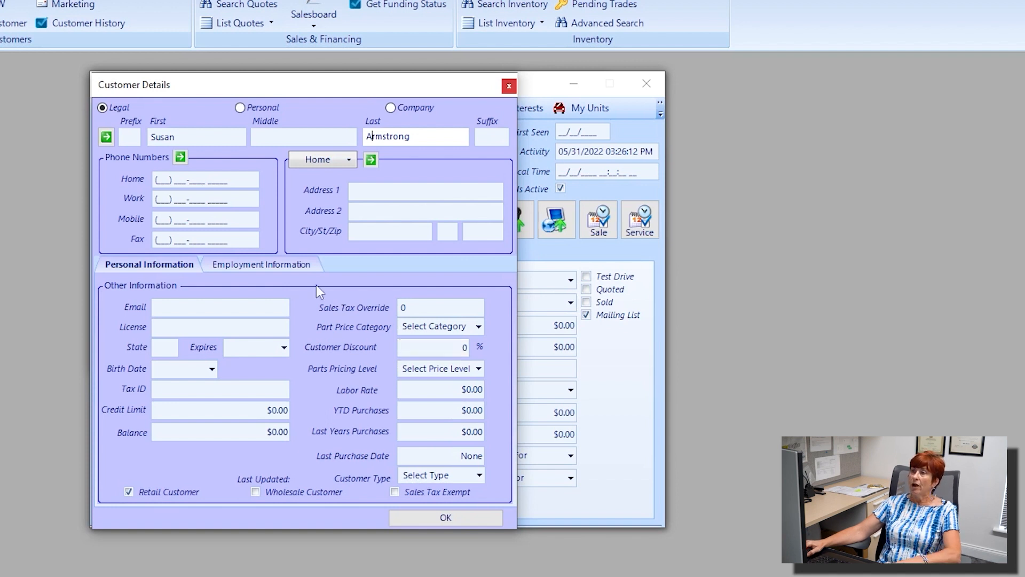
Step: Fill in her home phone number and mobile phone number
click(182, 159)
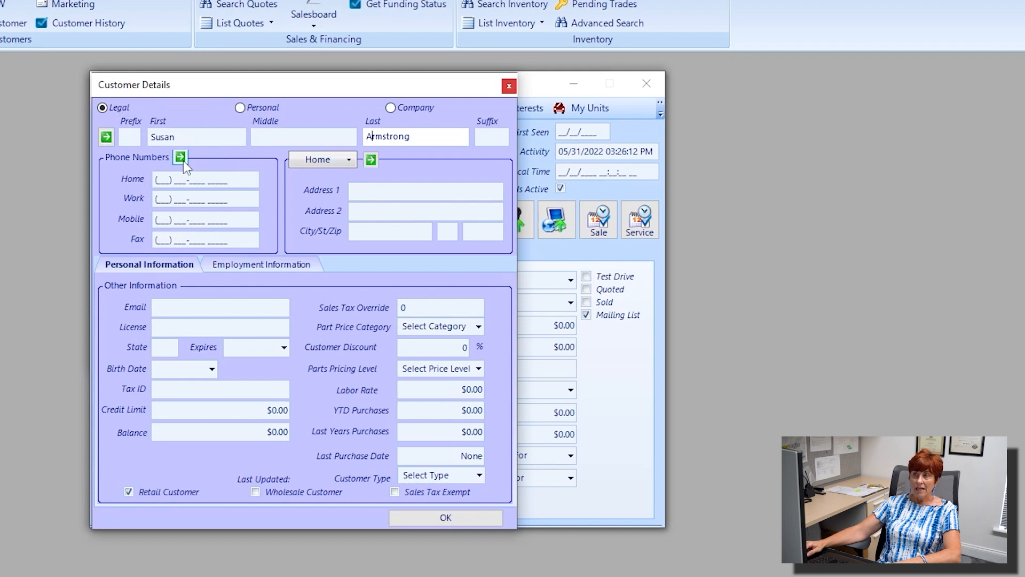
click(182, 156)
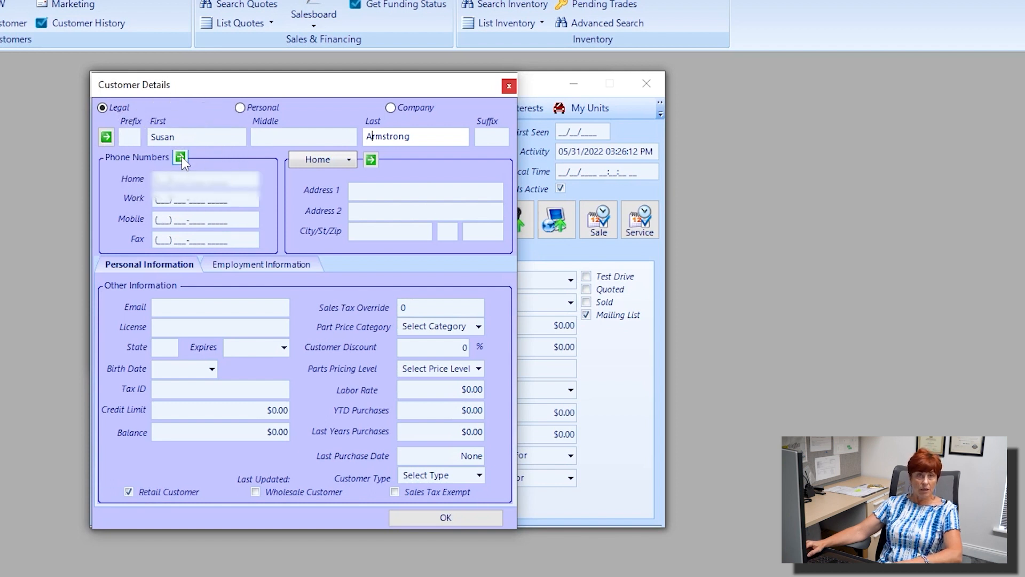
click(182, 156)
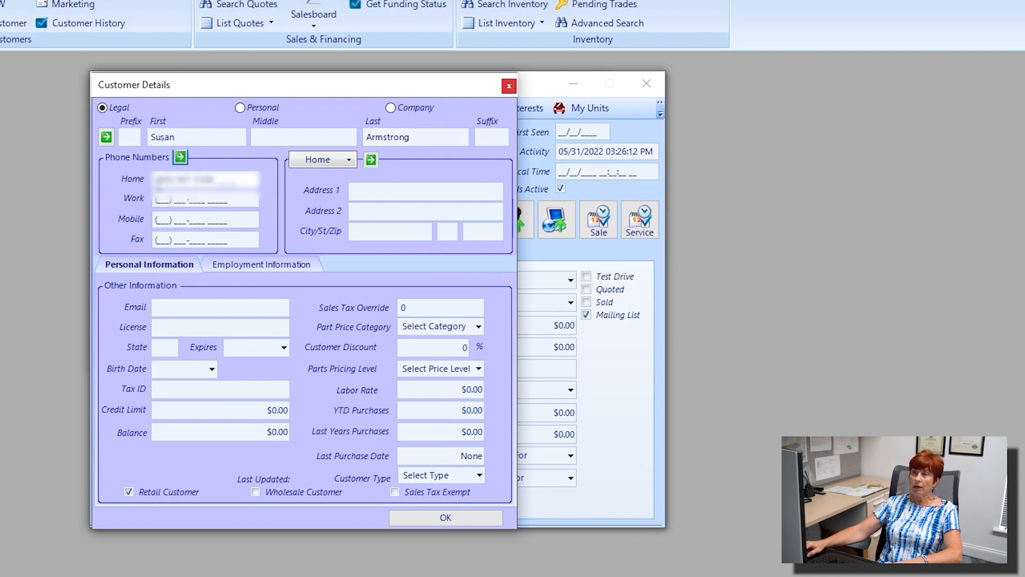
key(Tab)
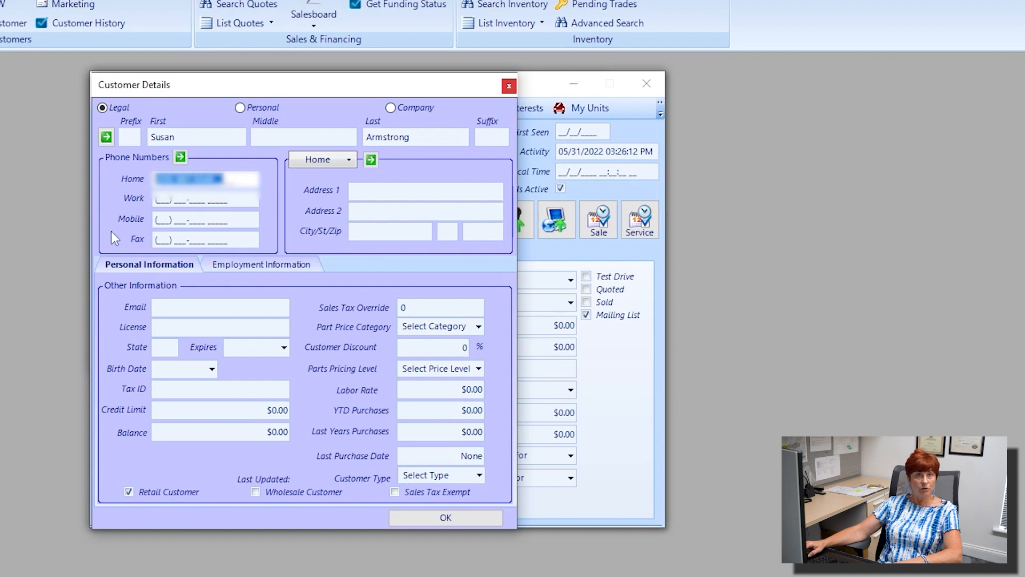
click(160, 221)
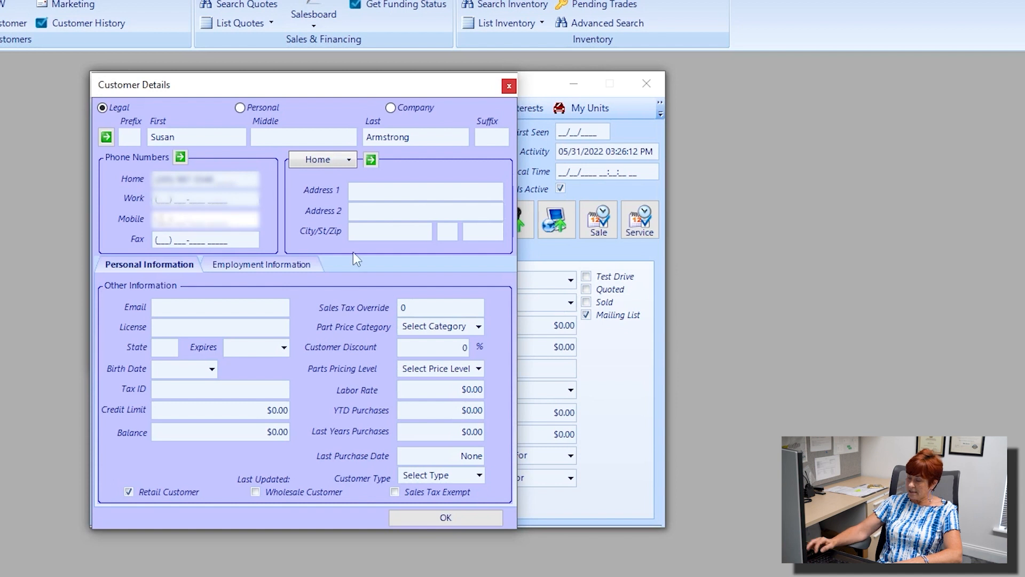
text(2055555)
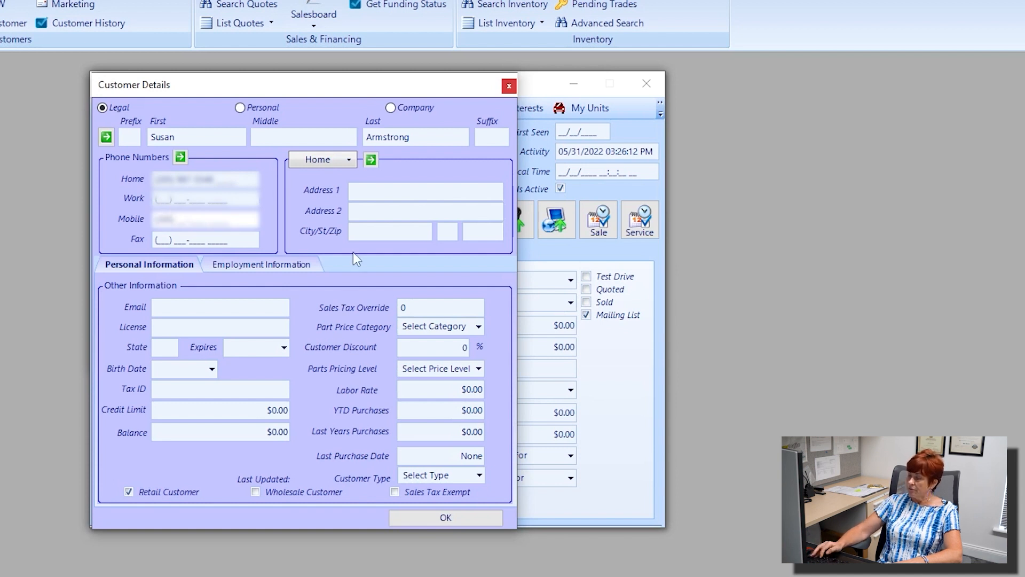
text(555)
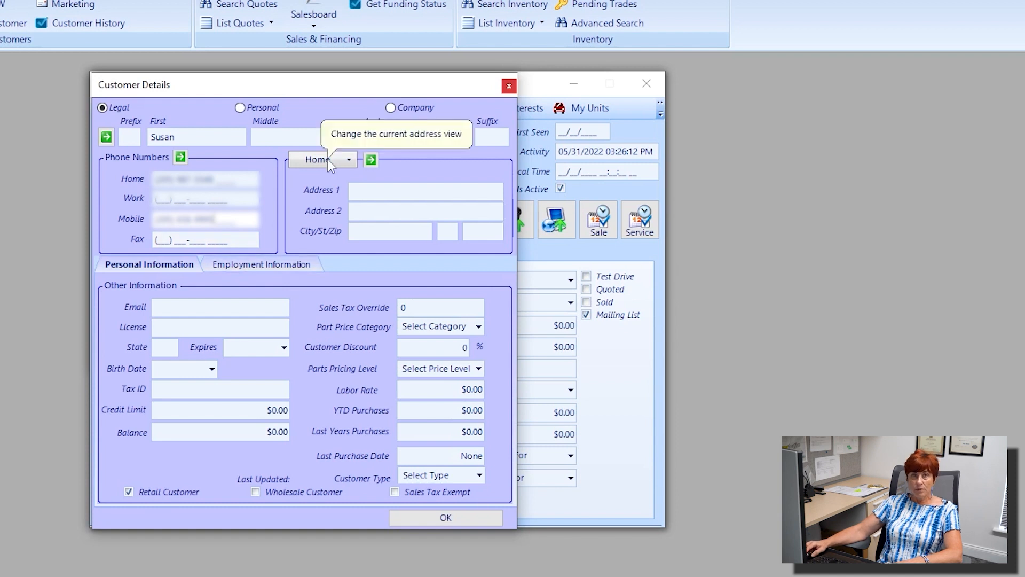
Step: Copy the main customer's EMPIRE, AL 35063 address, set it as Ship/Mail, and confirm the form
click(373, 162)
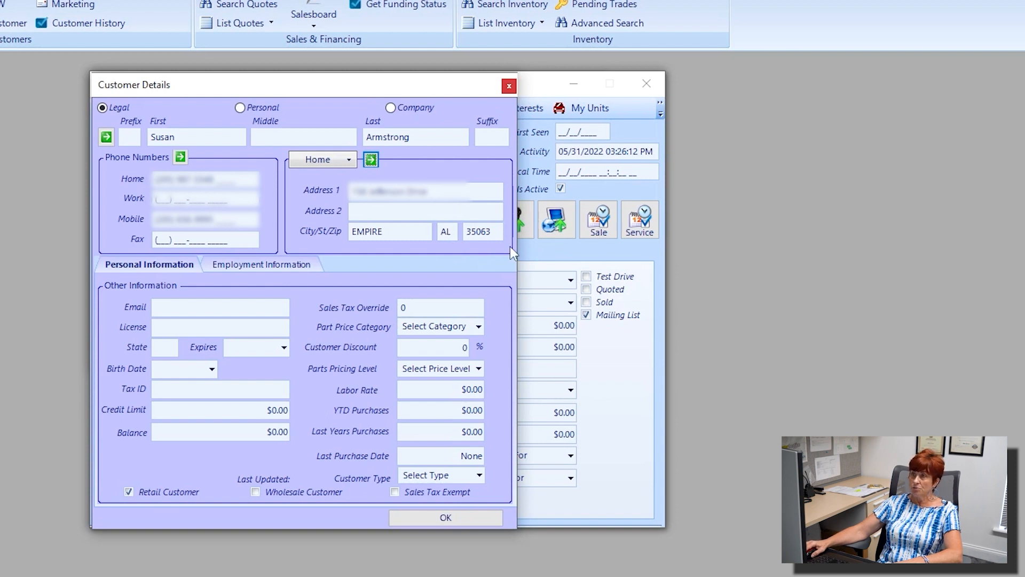
click(342, 159)
click(333, 201)
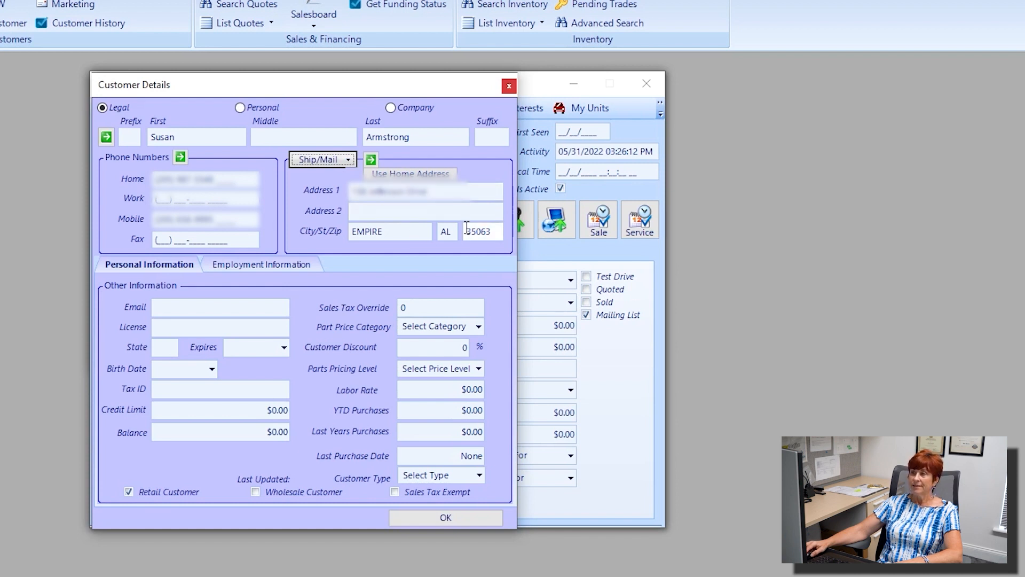
click(455, 517)
click(455, 518)
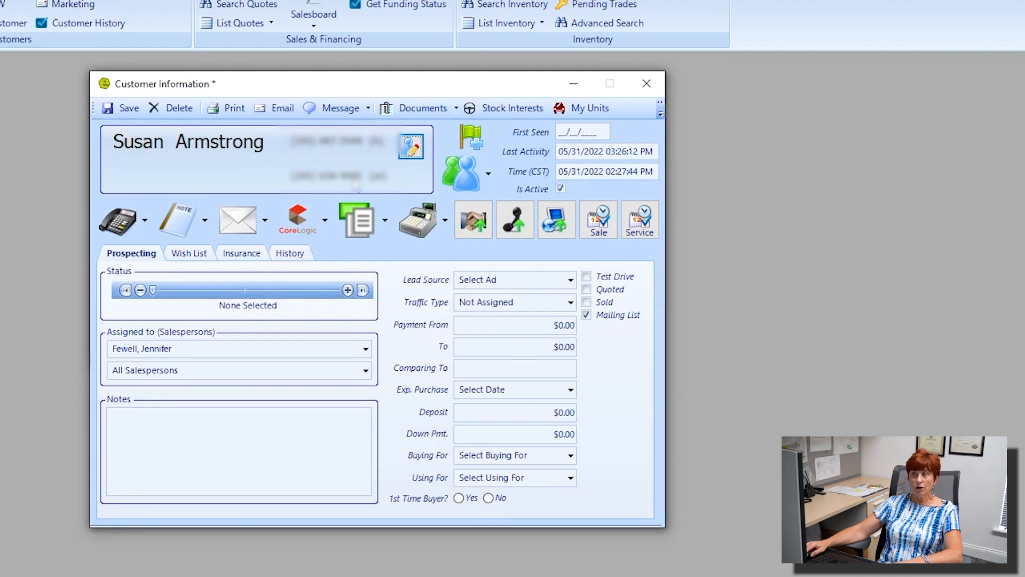
Step: Save the linked customer's record and close its window
click(131, 110)
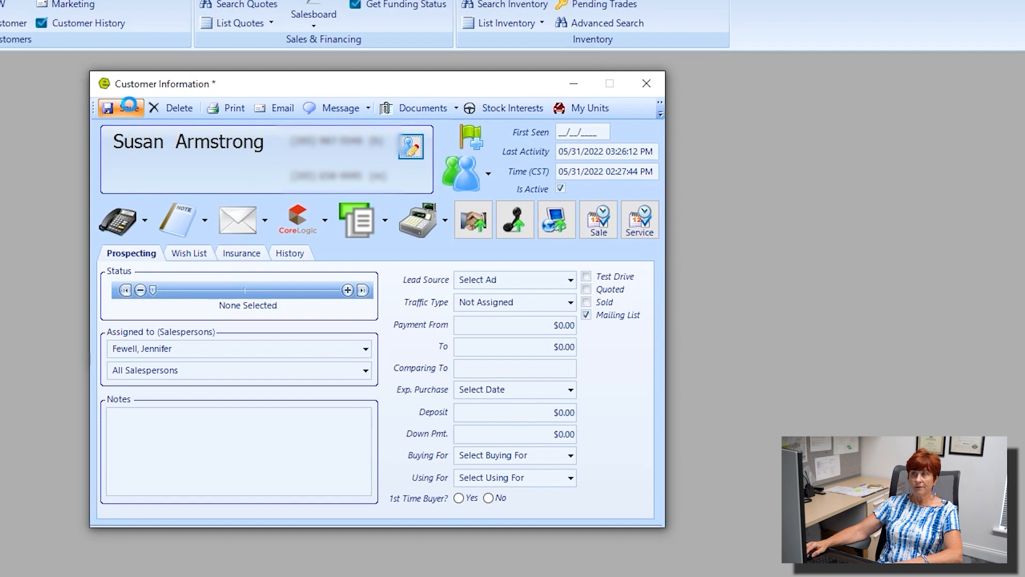
click(652, 89)
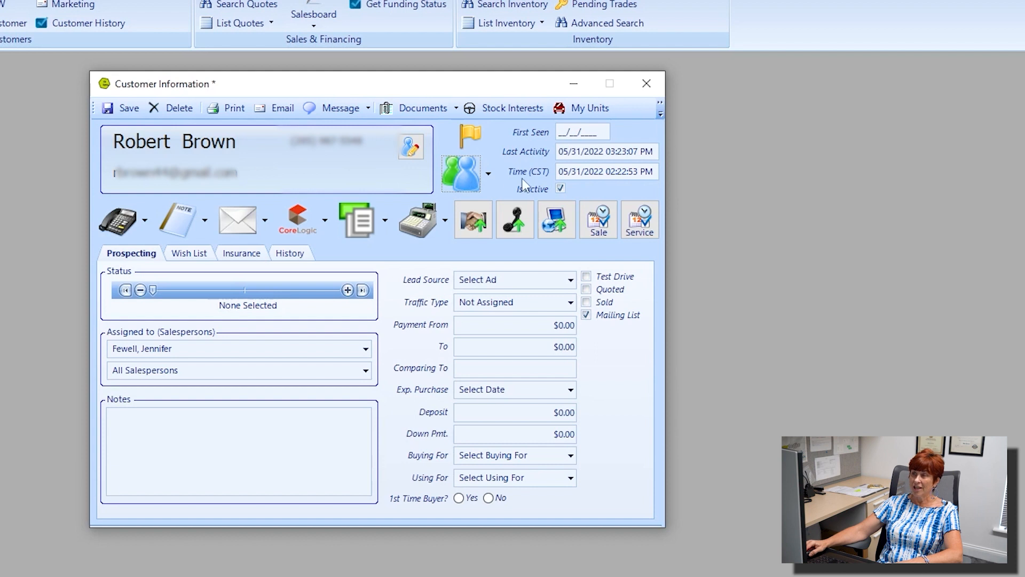
Step: Save the main record while opening the linked customer via View/Edit, then close her record
click(489, 172)
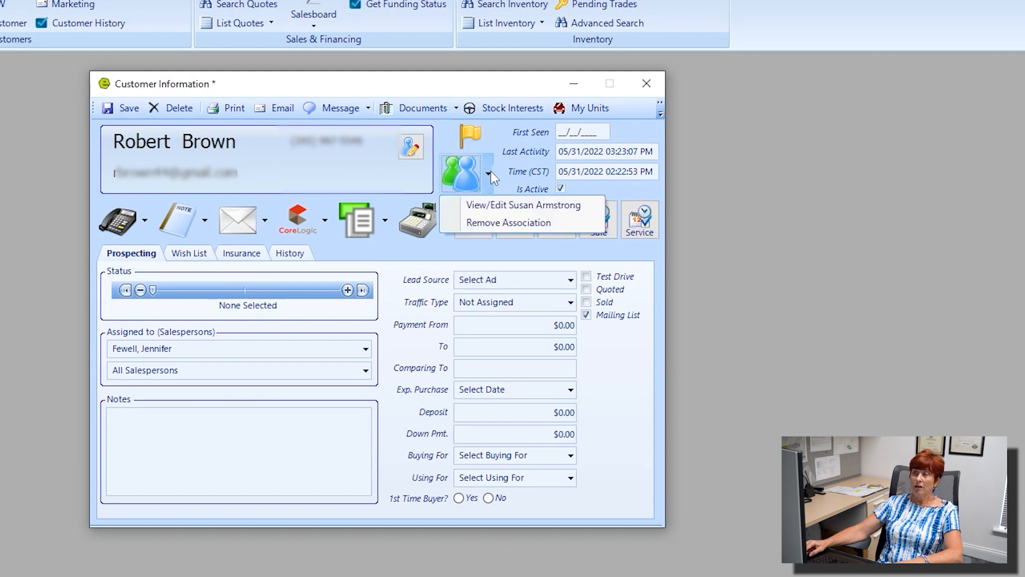
click(484, 206)
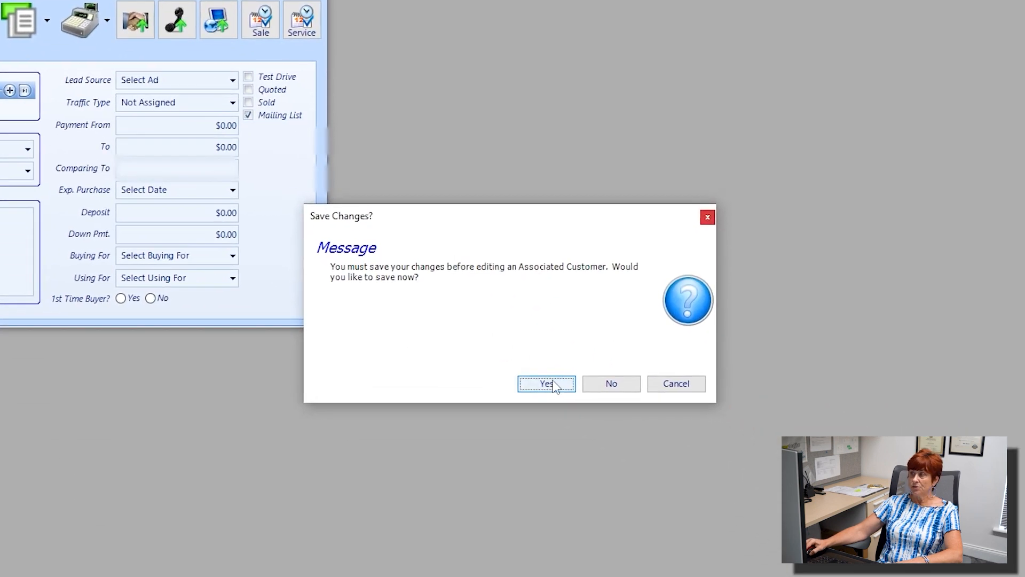
click(553, 385)
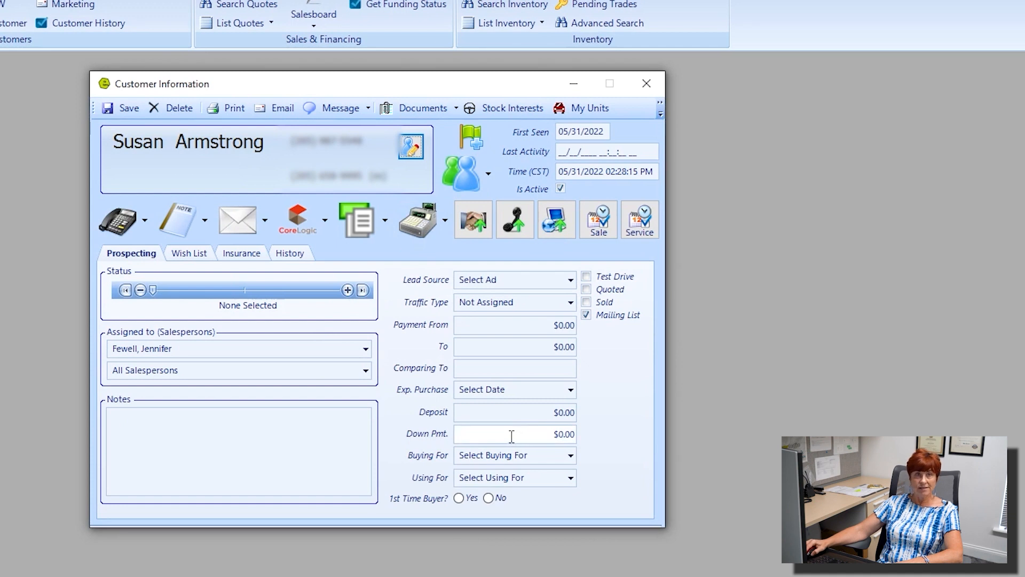
click(646, 84)
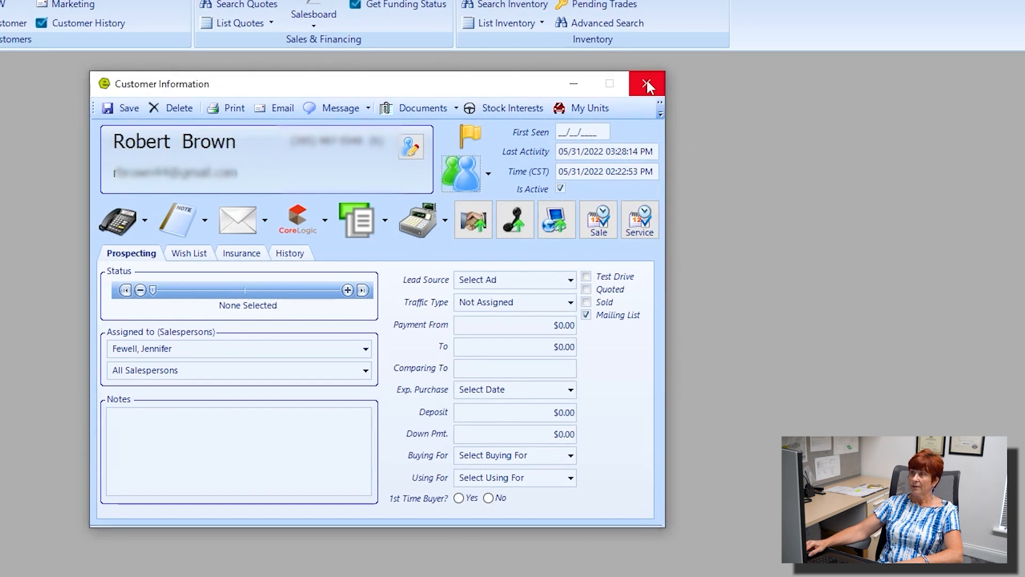
click(488, 173)
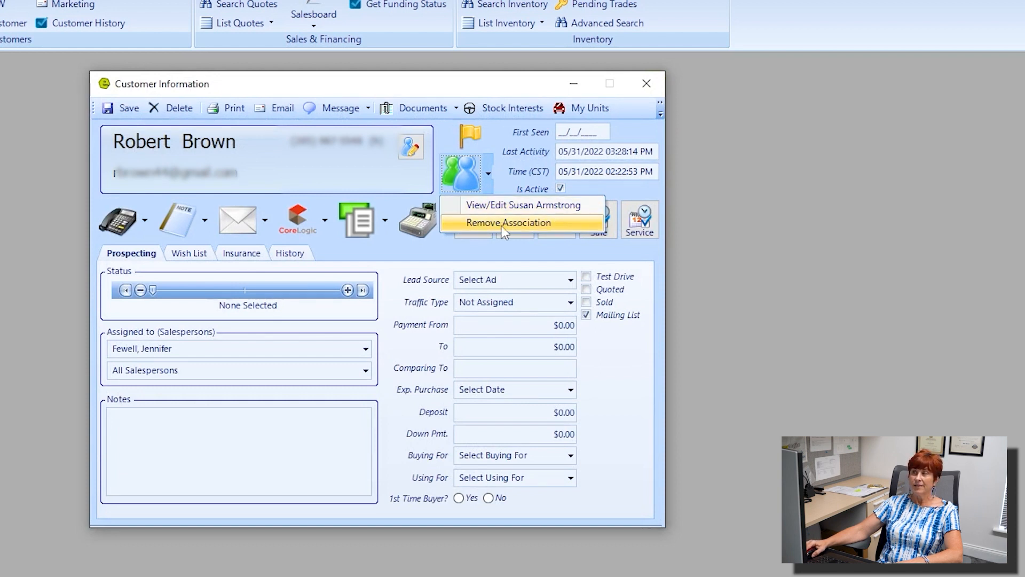
Step: Re-save the main customer record, updating last activity to 03:28:30 PM
click(126, 105)
click(126, 105)
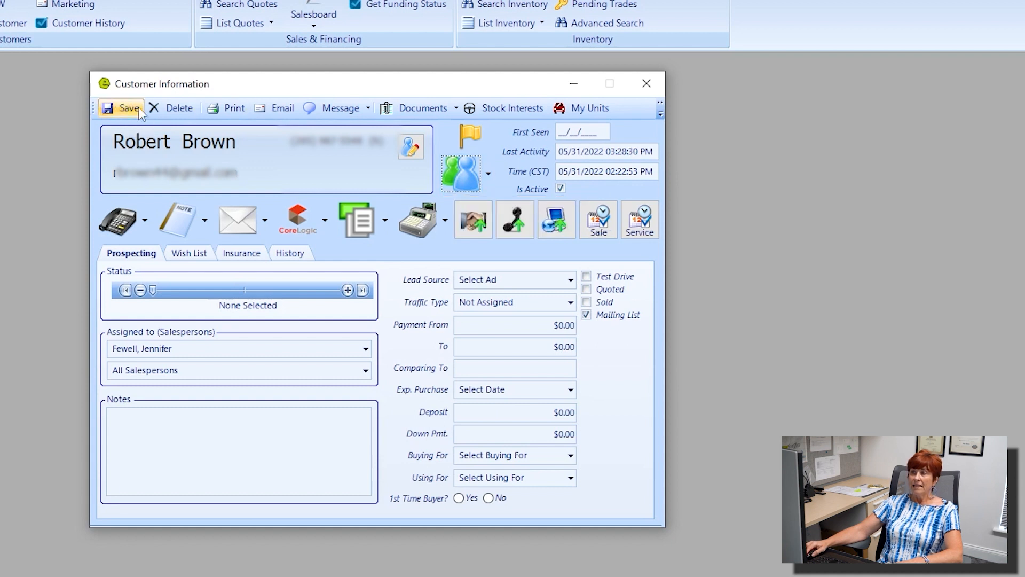
mouse_move(606, 154)
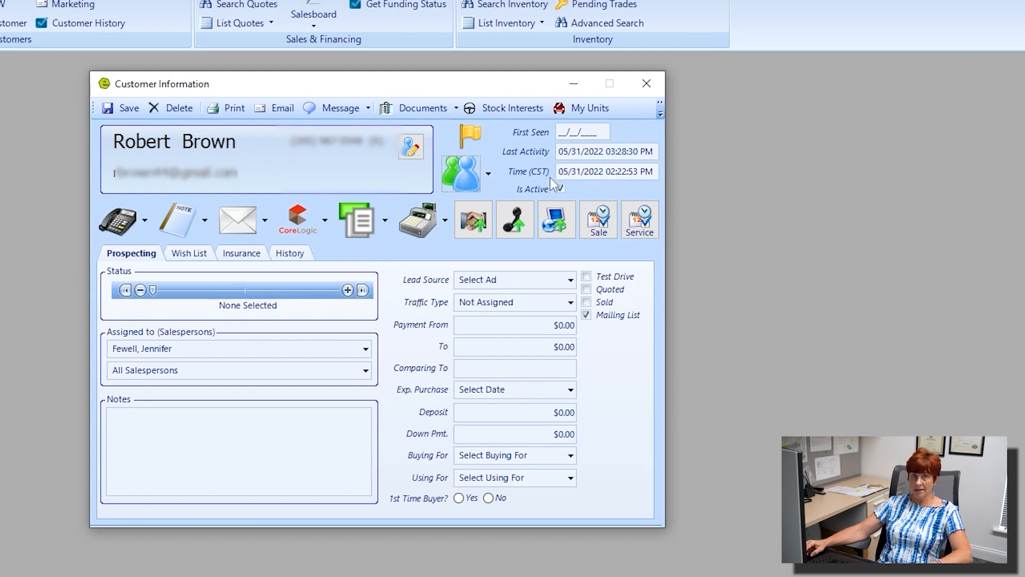
key(ctrl)
key(ctrl)
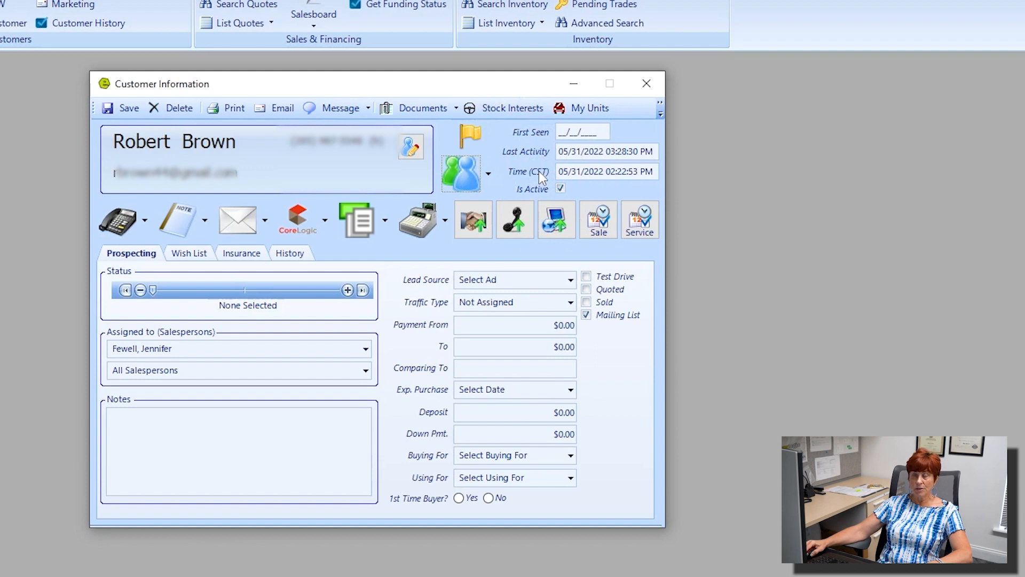
mouse_move(640, 178)
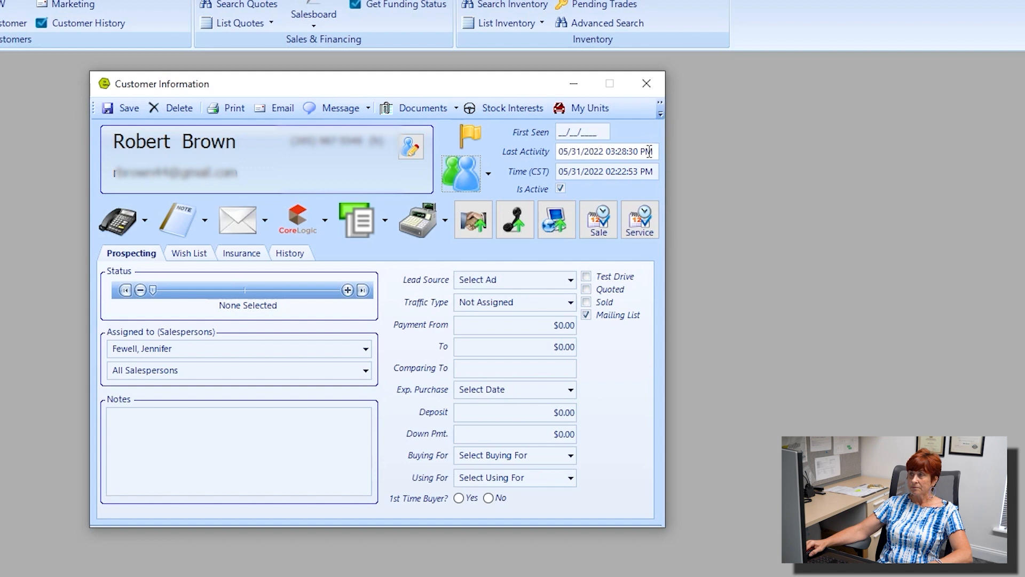
click(546, 133)
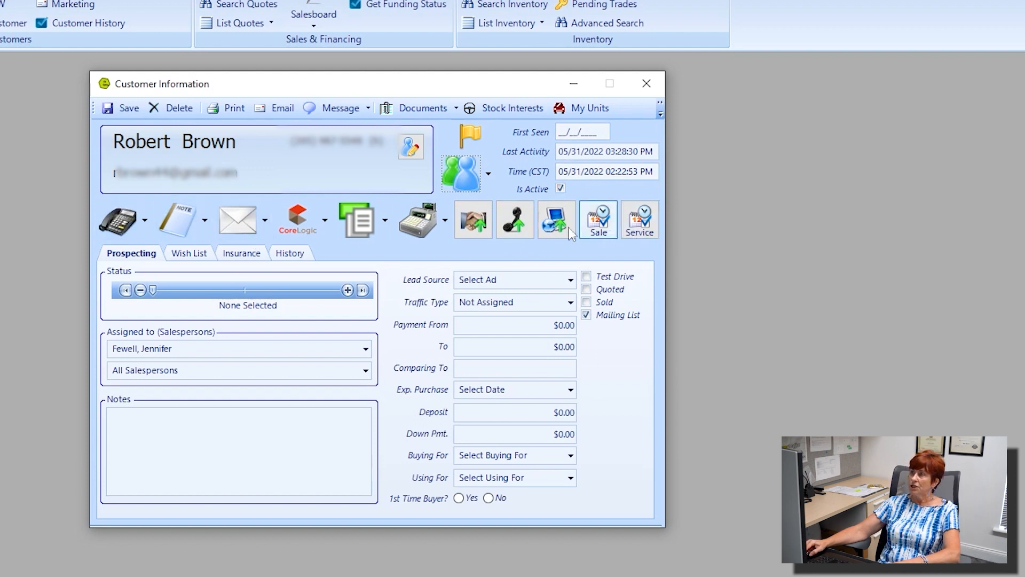
Step: Log a new call with the note 'Im on vm I found the unit you wanted'
click(145, 222)
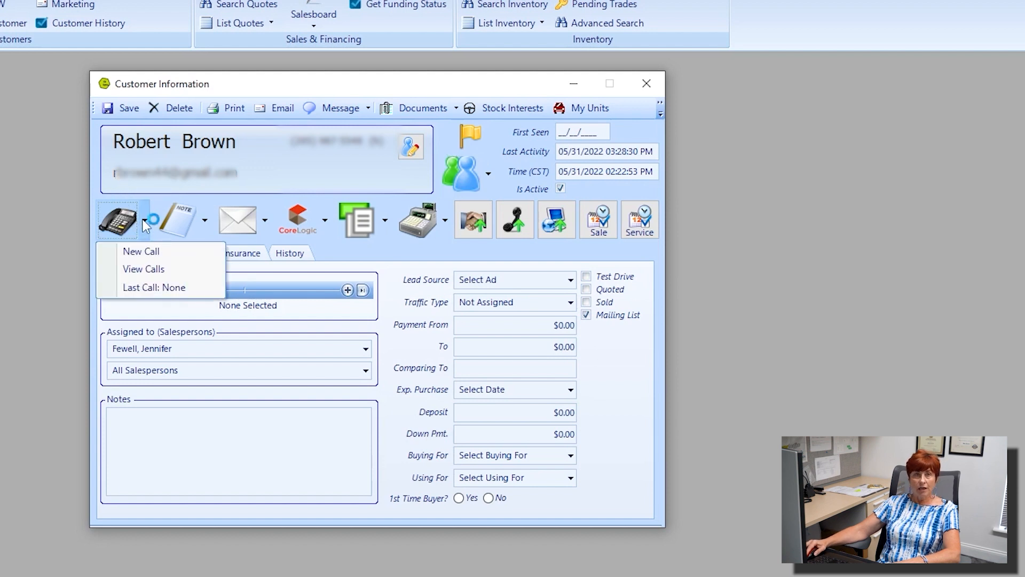
click(160, 270)
click(143, 252)
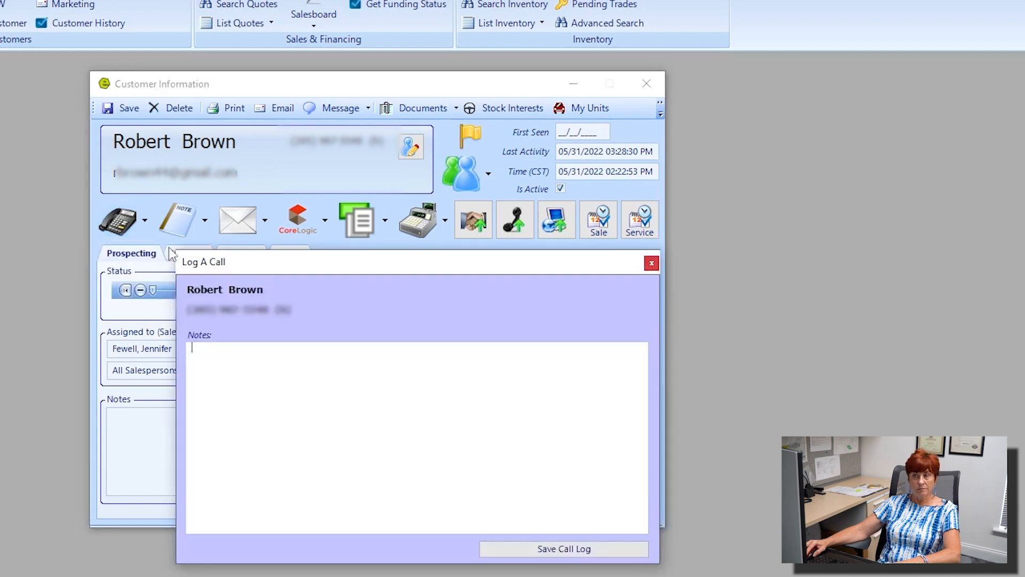
drag(392, 261, 309, 213)
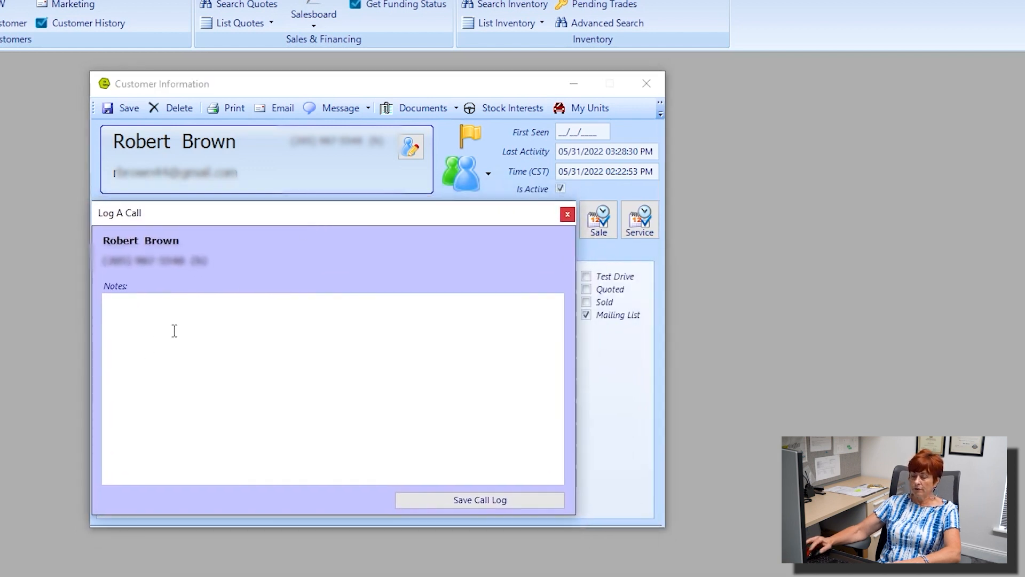
text(Im on )
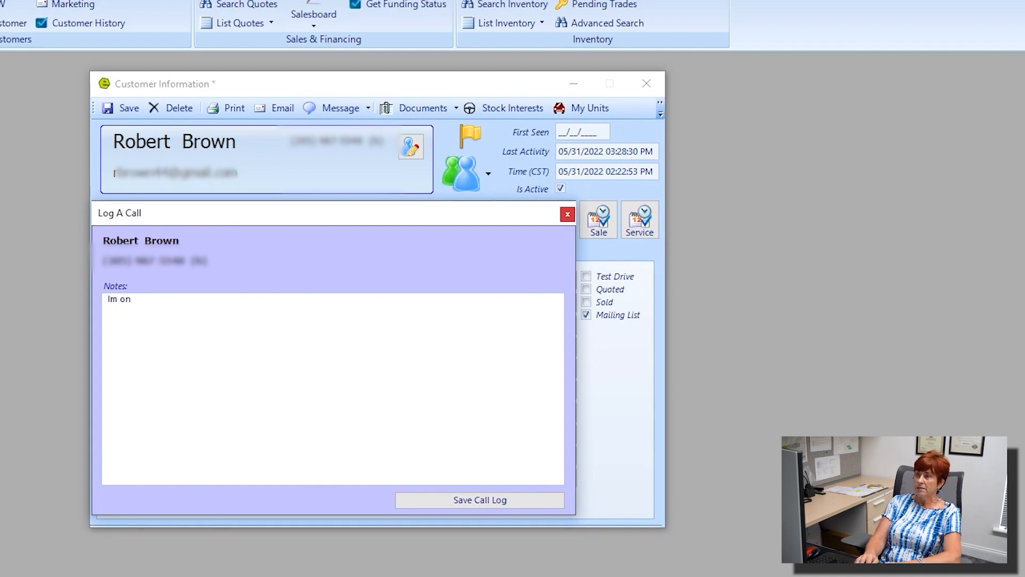
text(vm )
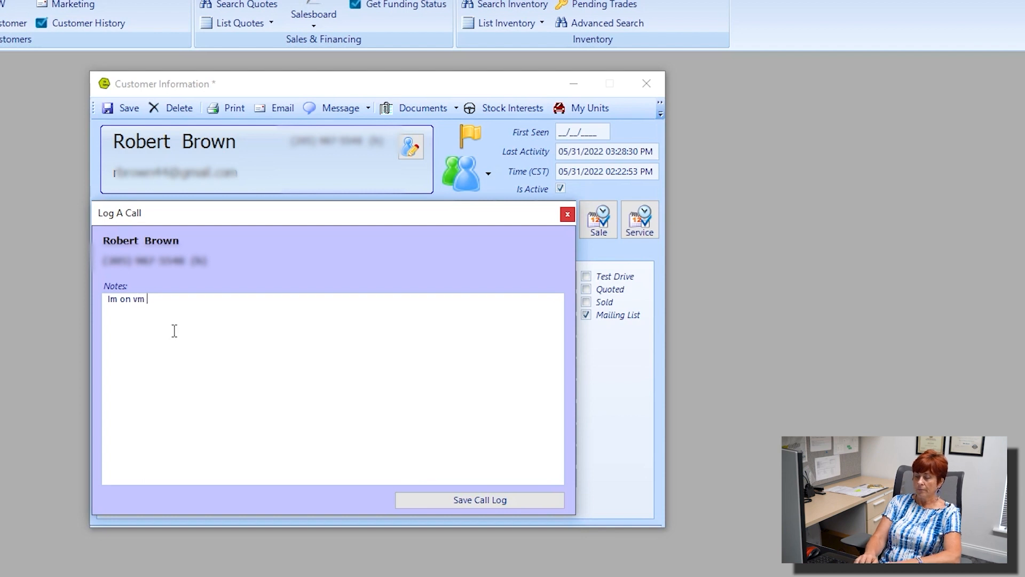
text(I found the unit )
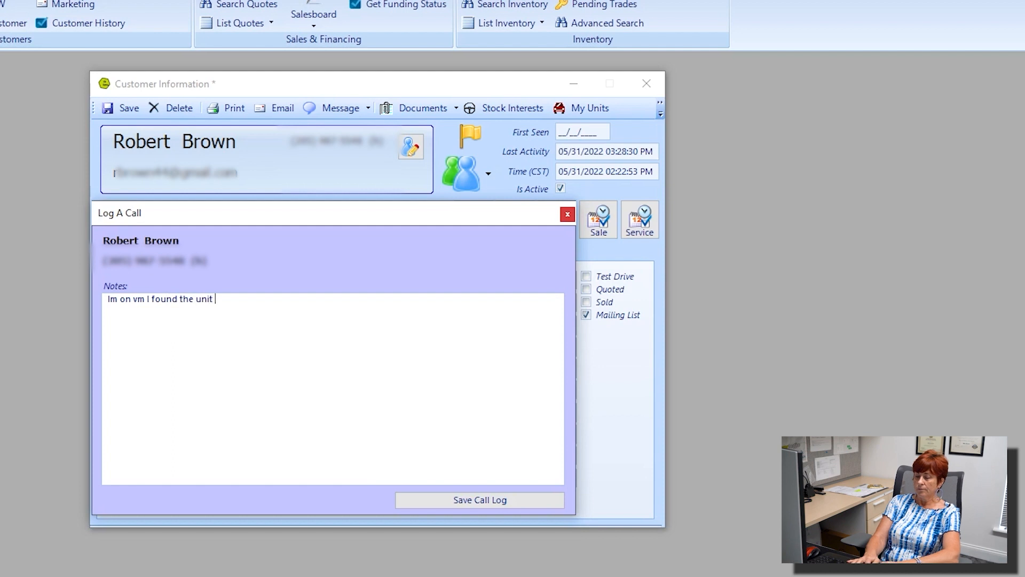
text(you wanted)
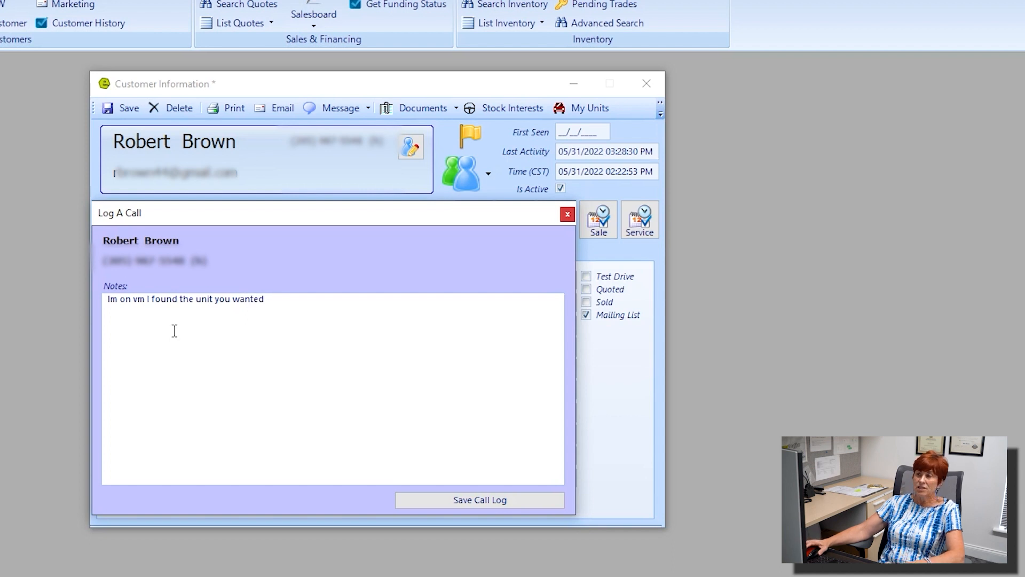
click(467, 501)
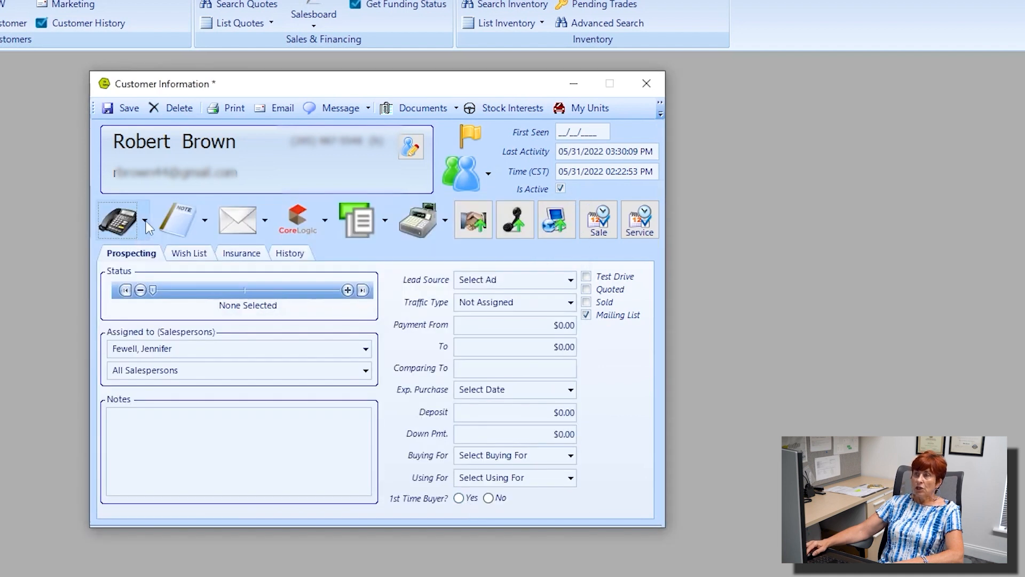
click(146, 221)
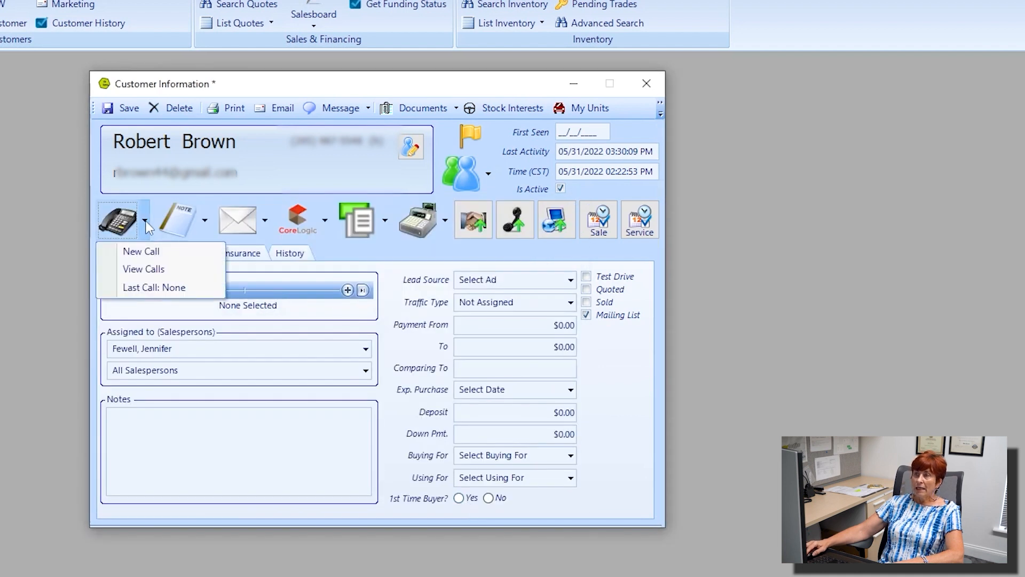
click(158, 269)
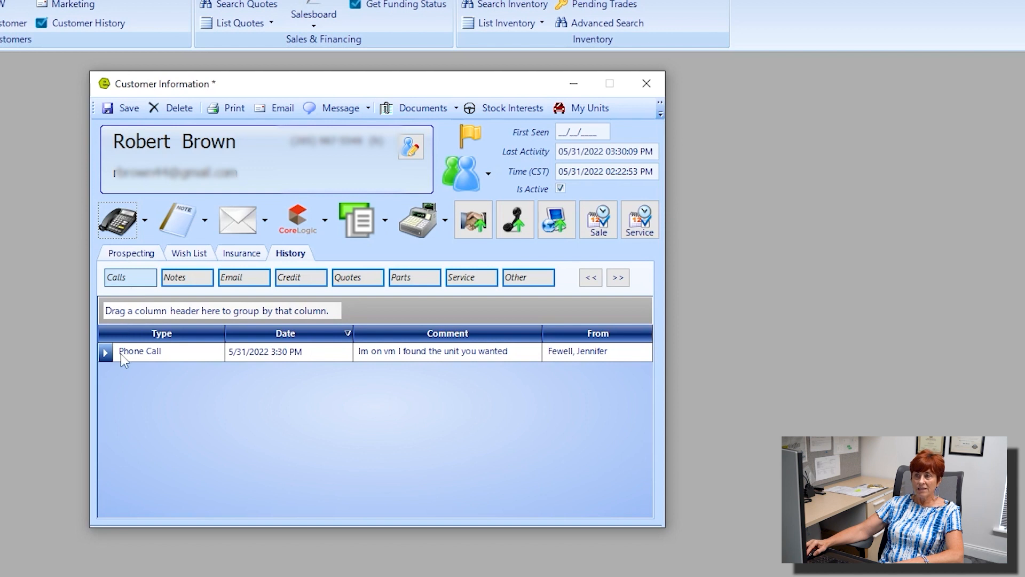
click(161, 354)
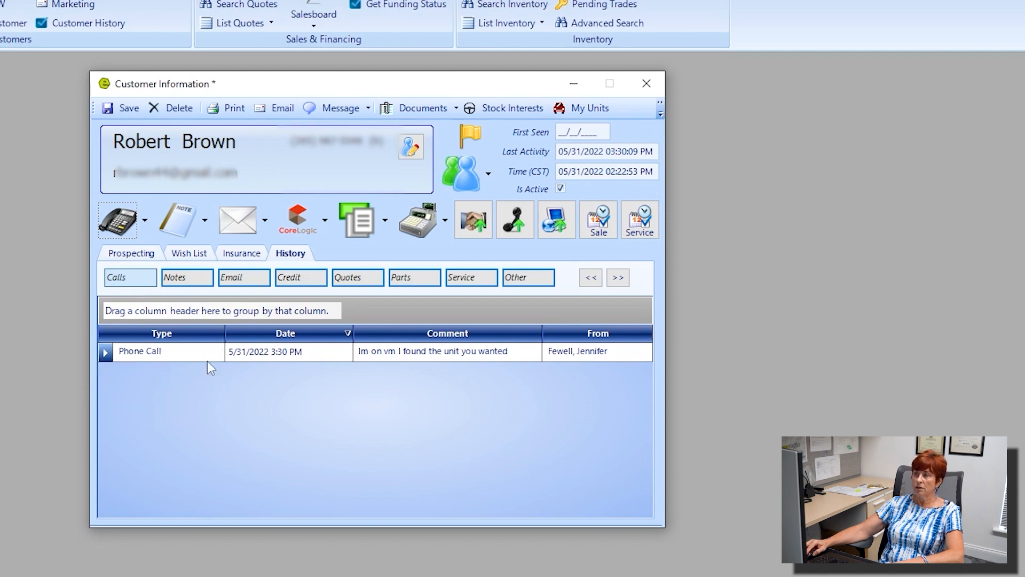
click(294, 357)
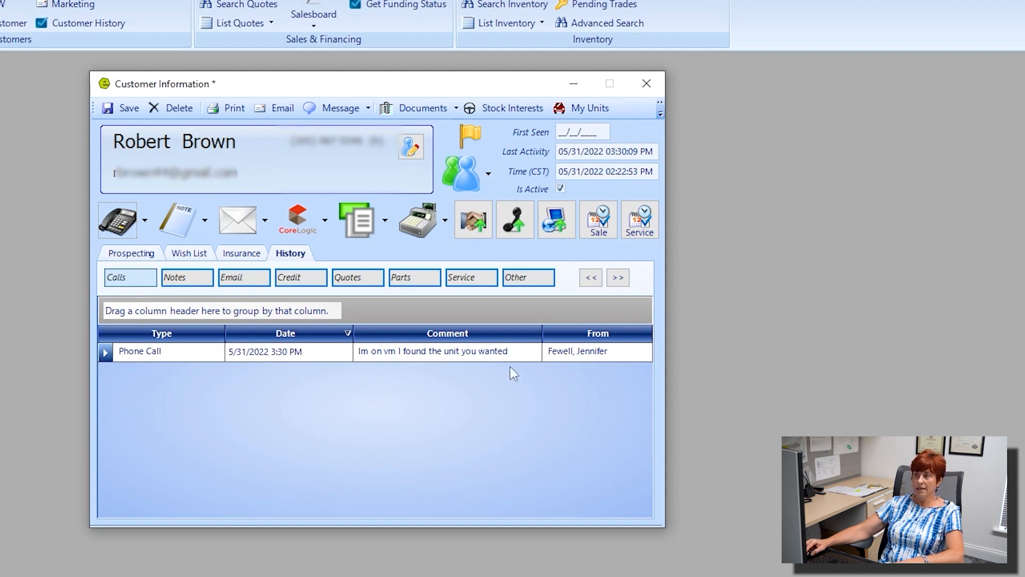
click(488, 355)
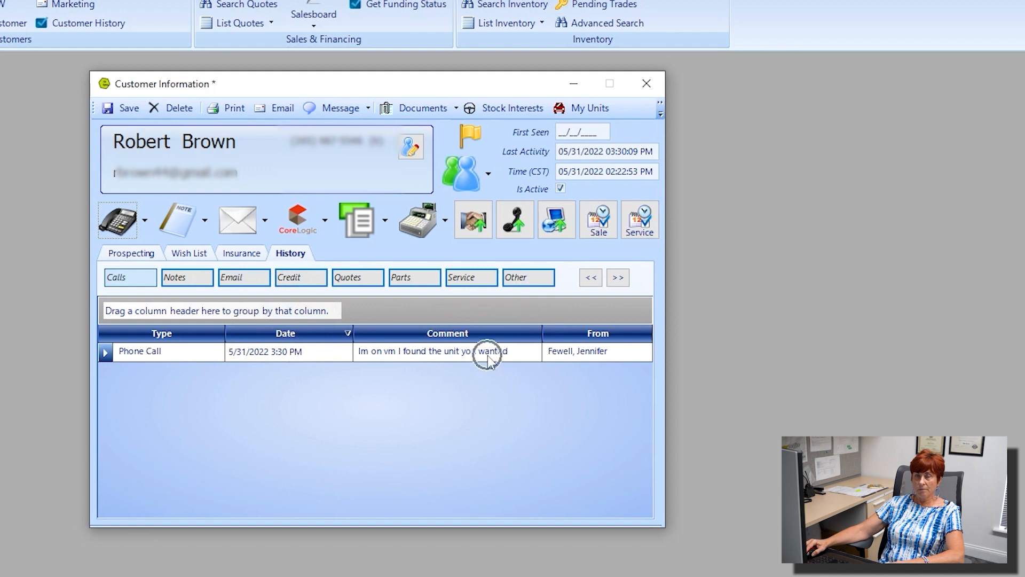
click(615, 354)
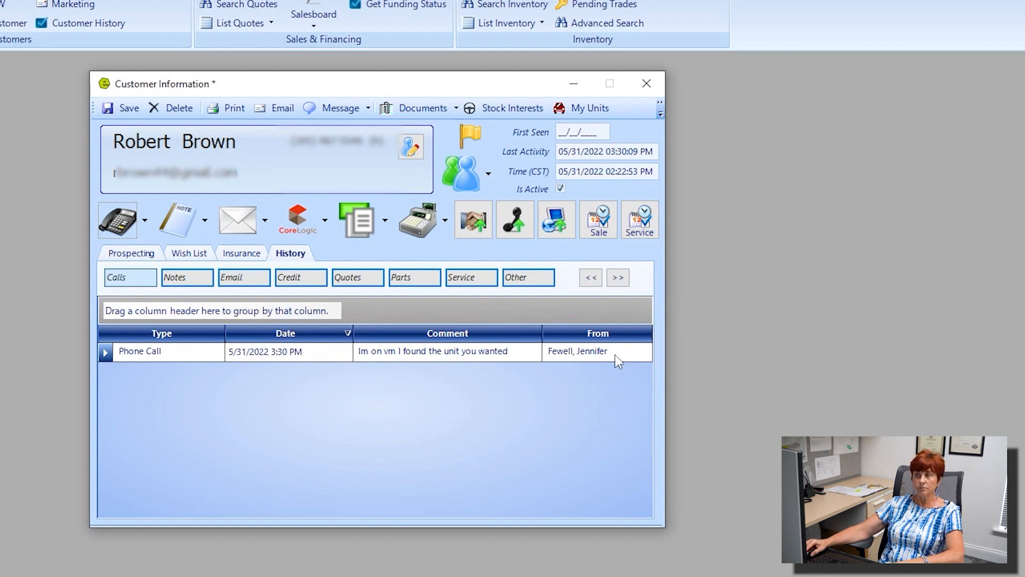
click(296, 257)
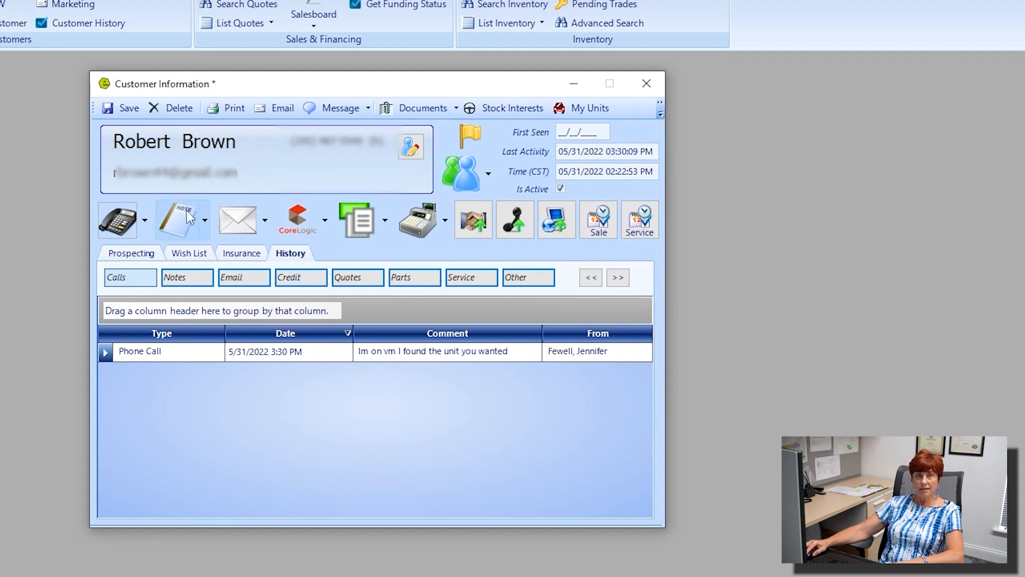
Step: Save a Vehicle Quote note reading 'Good news, I found the Airstream you wanat to puorchase'
click(186, 210)
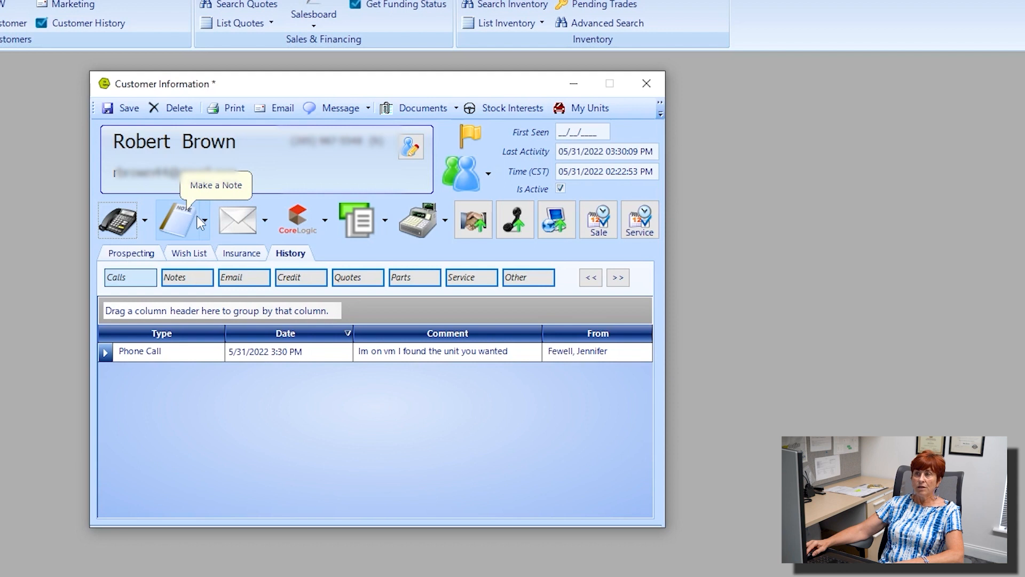
click(203, 221)
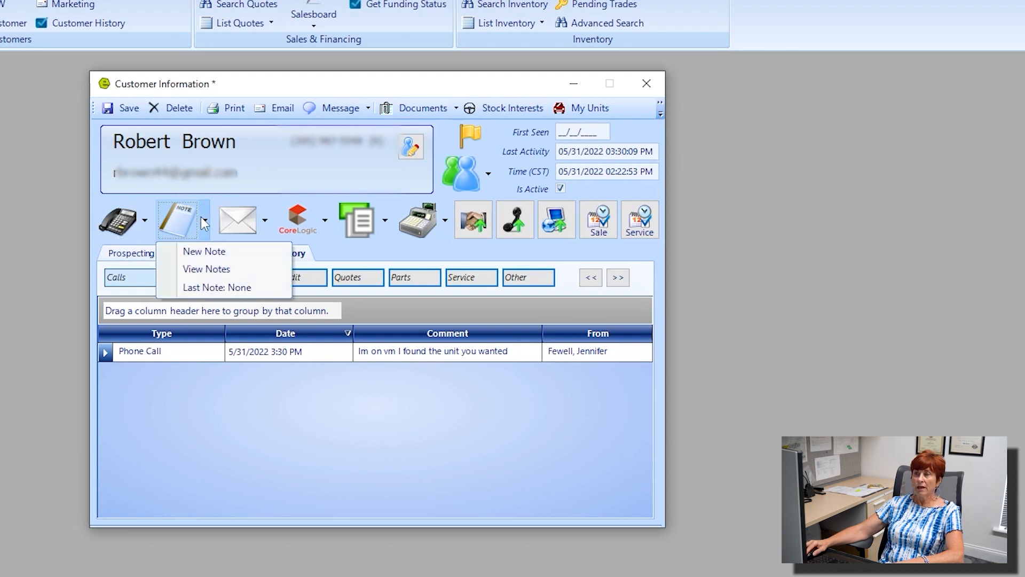
click(223, 255)
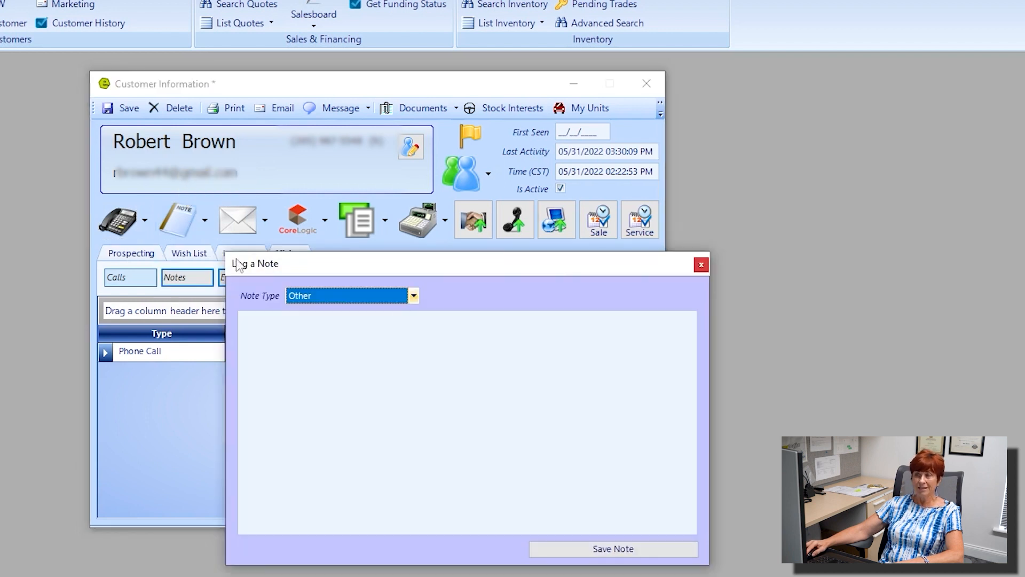
drag(446, 263, 303, 198)
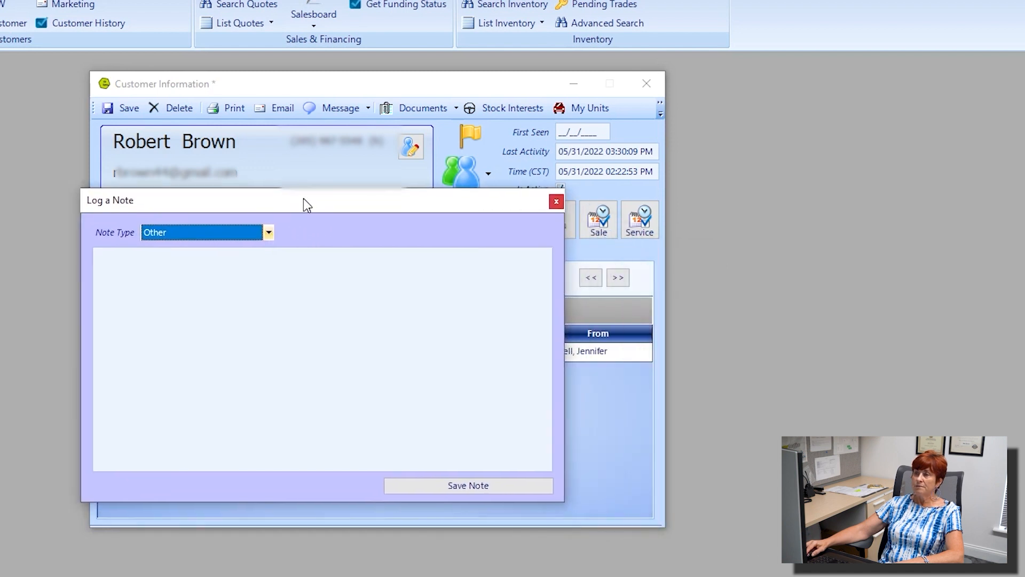
click(269, 234)
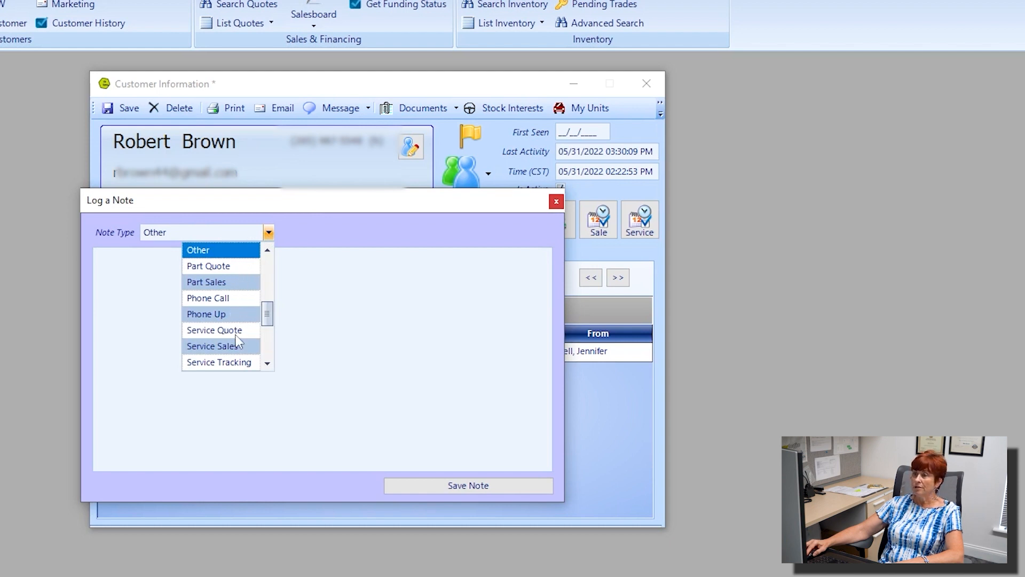
scroll(233, 345, down, 2)
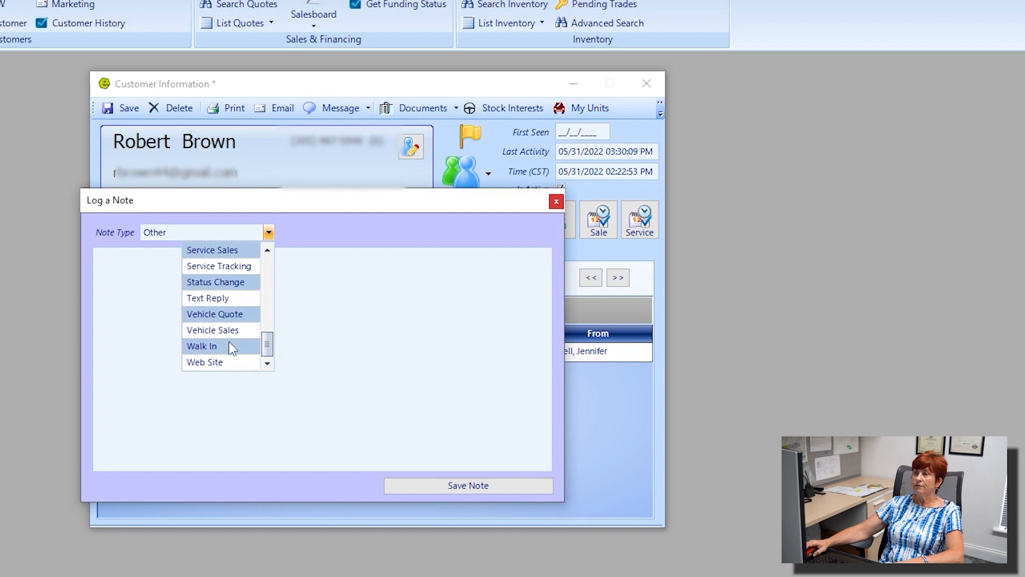
click(235, 314)
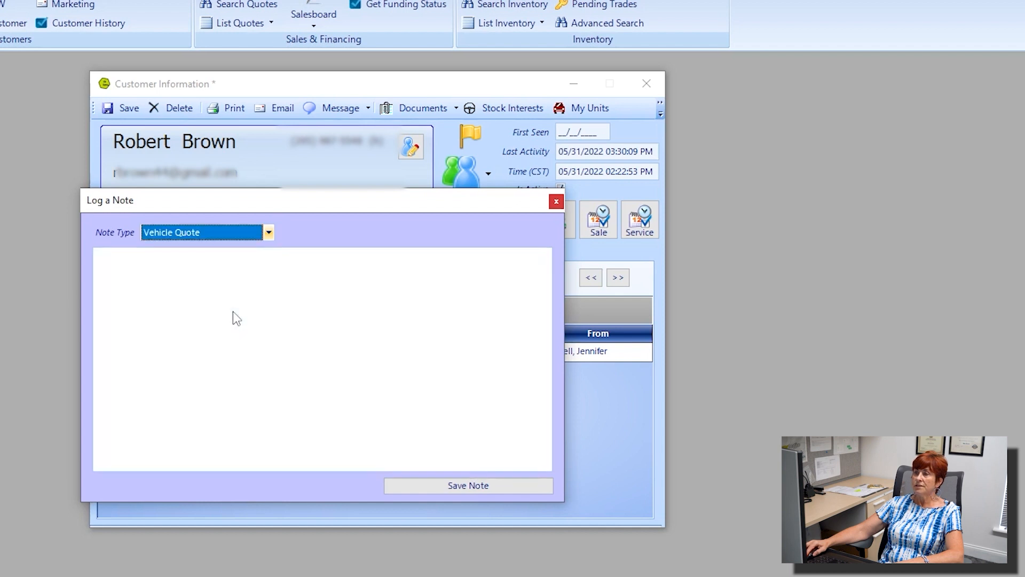
click(153, 272)
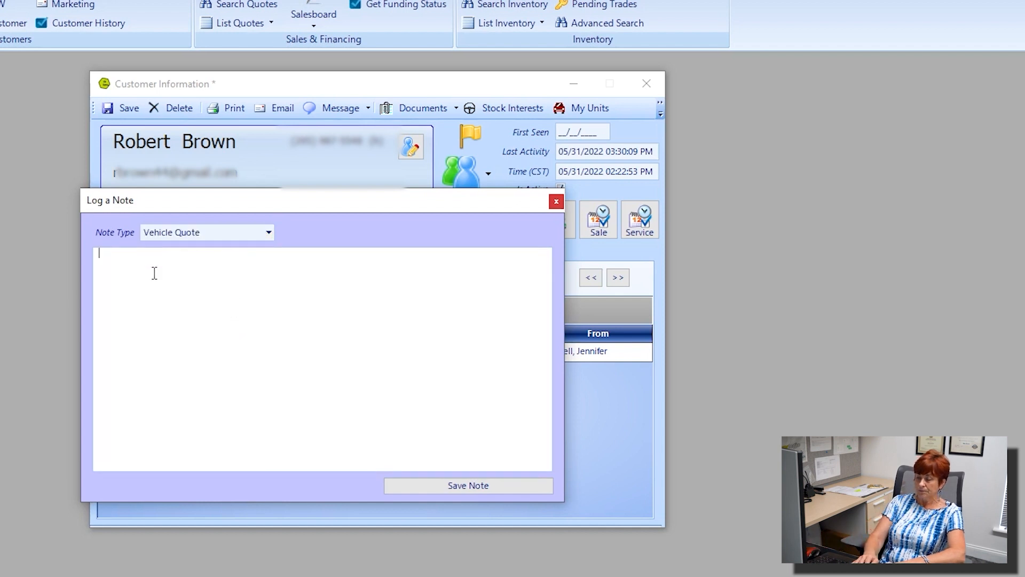
text(Go)
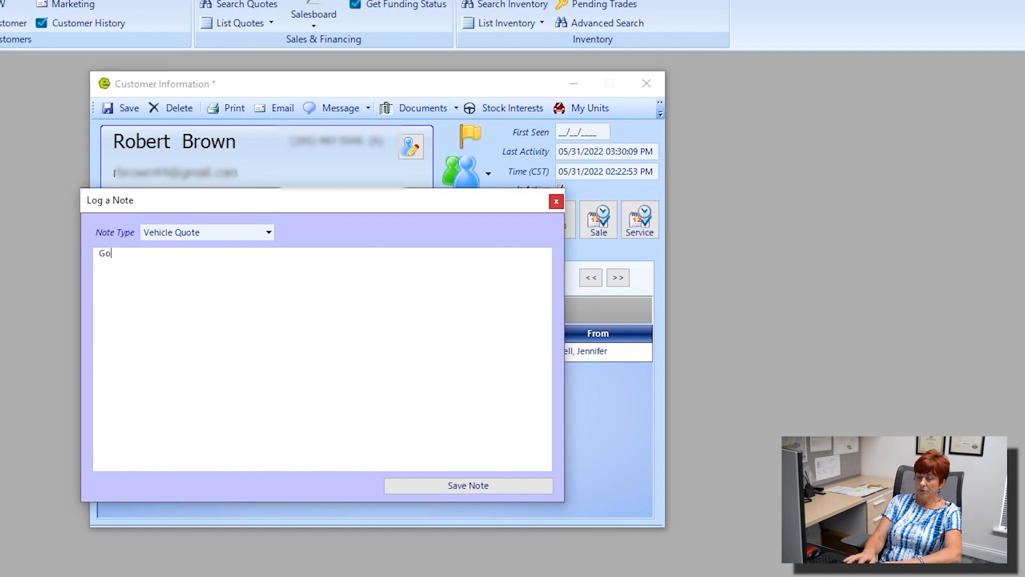
text(od news)
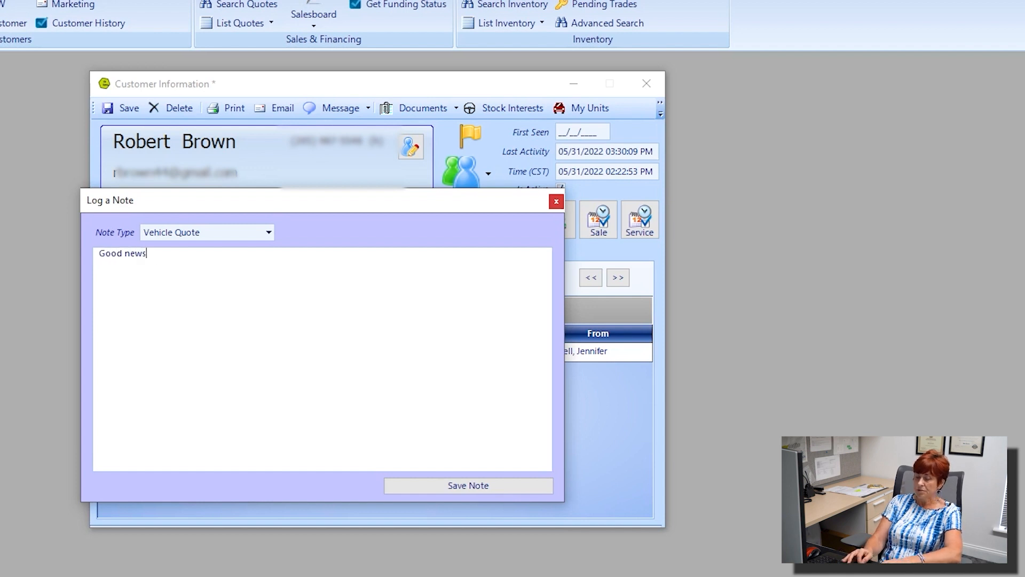
text(, I found )
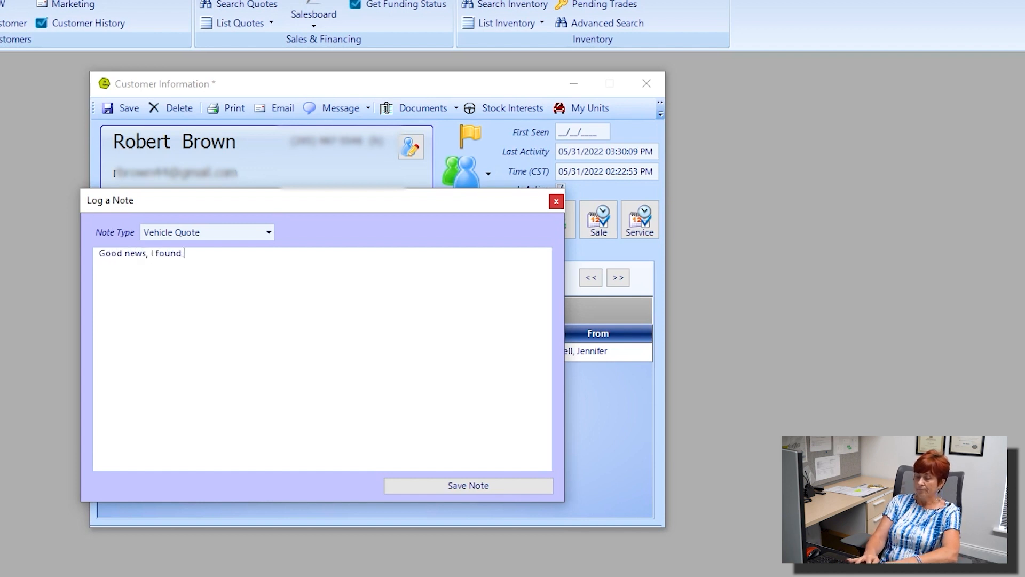
text(the Air)
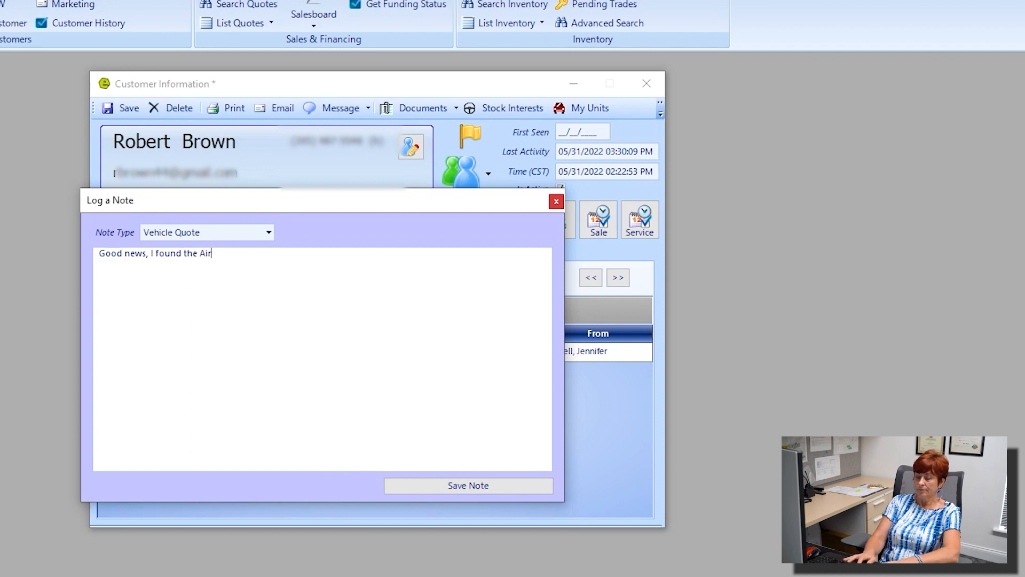
text(stream you wan)
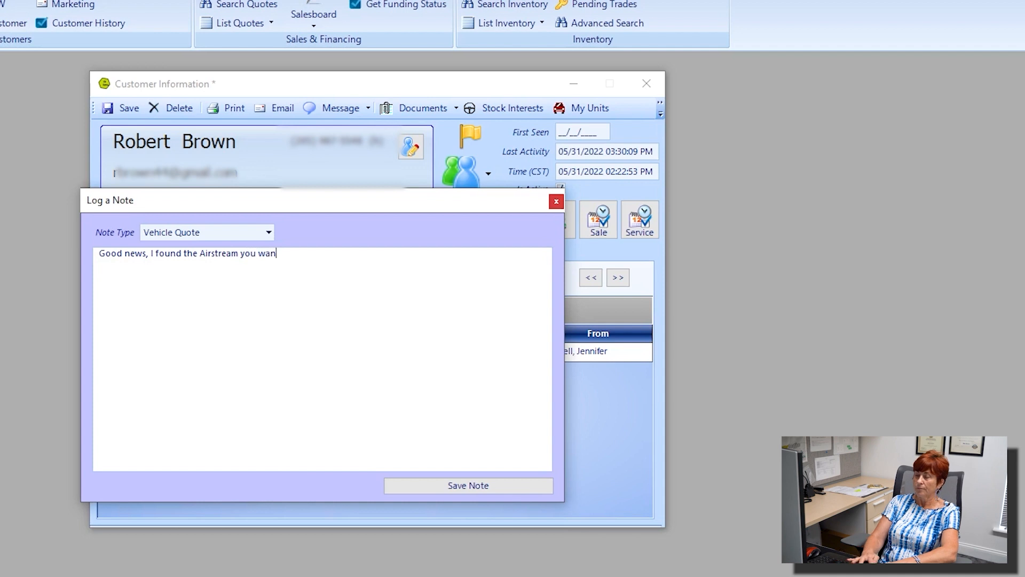
text(at)
text( to puorchase.)
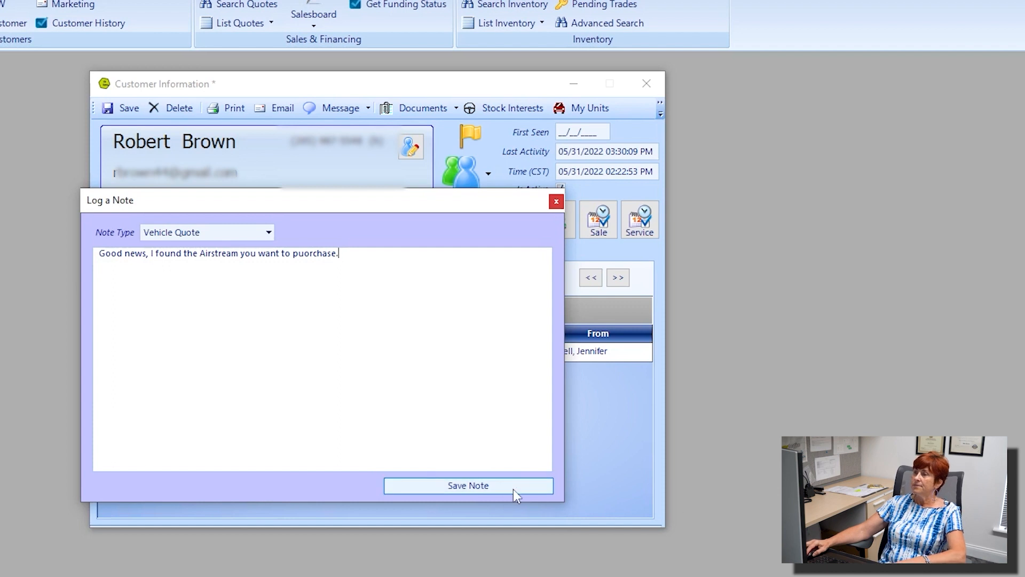
click(516, 487)
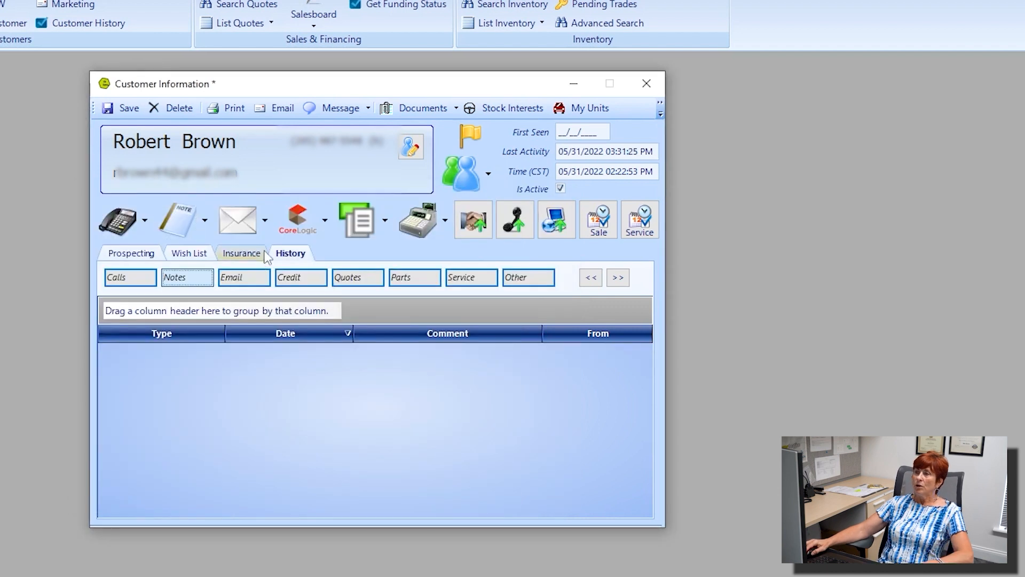
Step: Start a new email to the customer from the Email dropdown
click(265, 221)
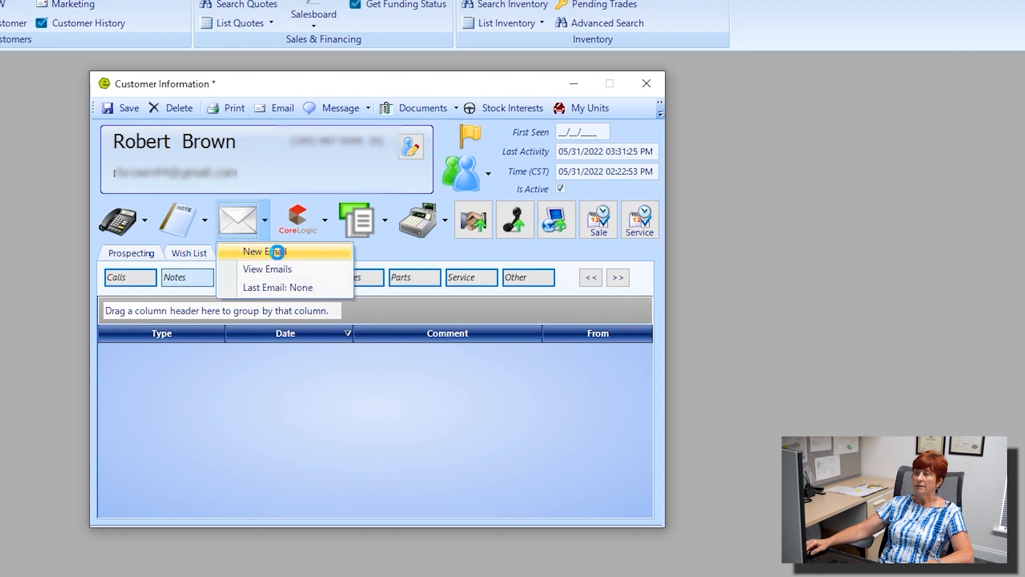
click(278, 252)
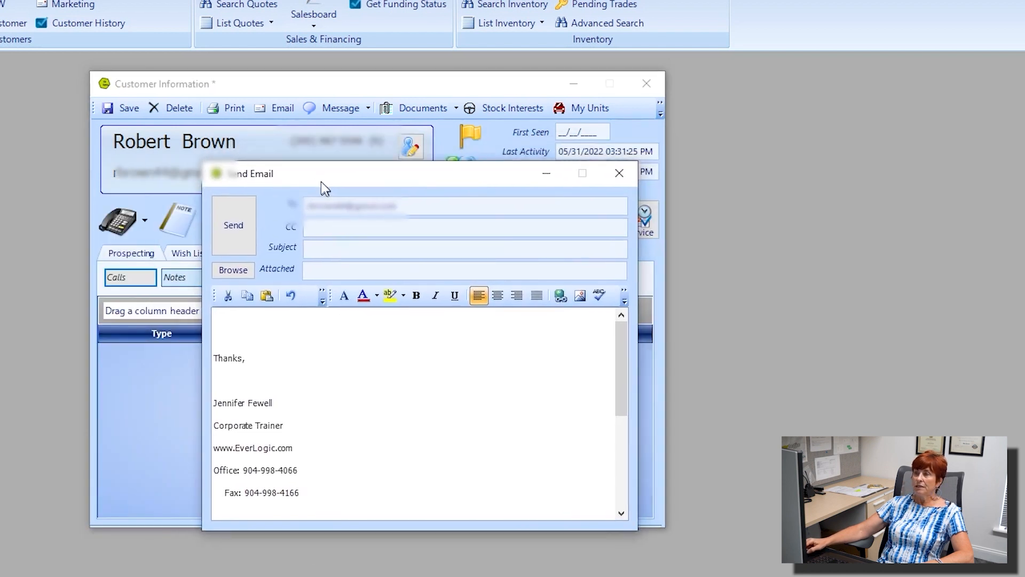
drag(321, 185, 241, 141)
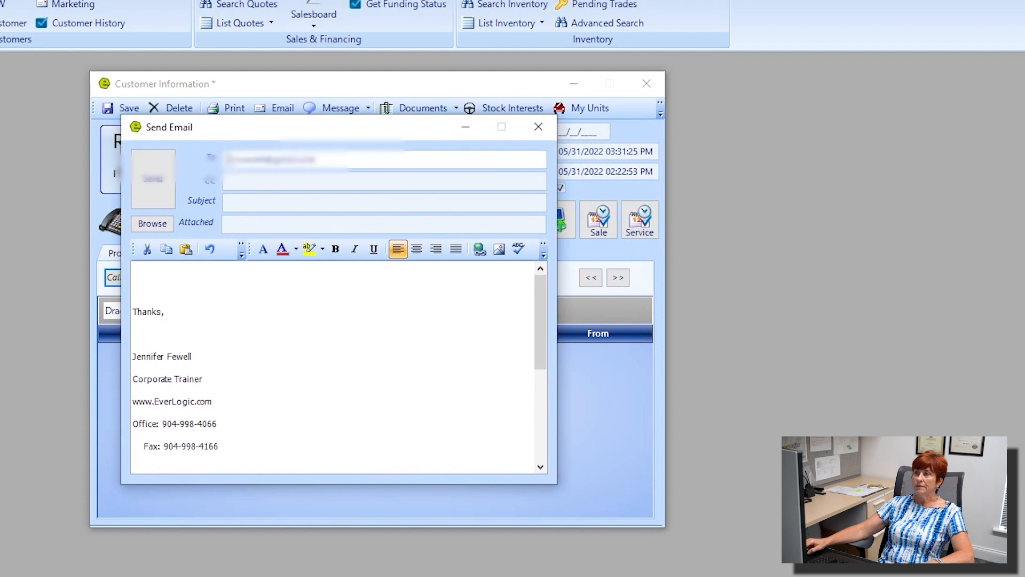
drag(321, 159, 219, 150)
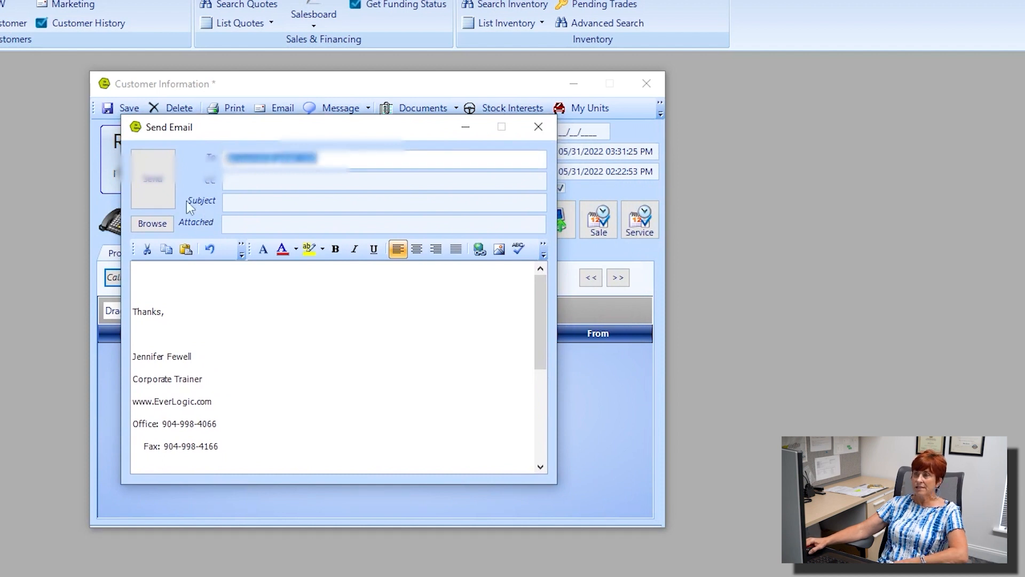
Step: Enter the subject 'vehicle availability', correcting the stray 'u' typo
click(246, 207)
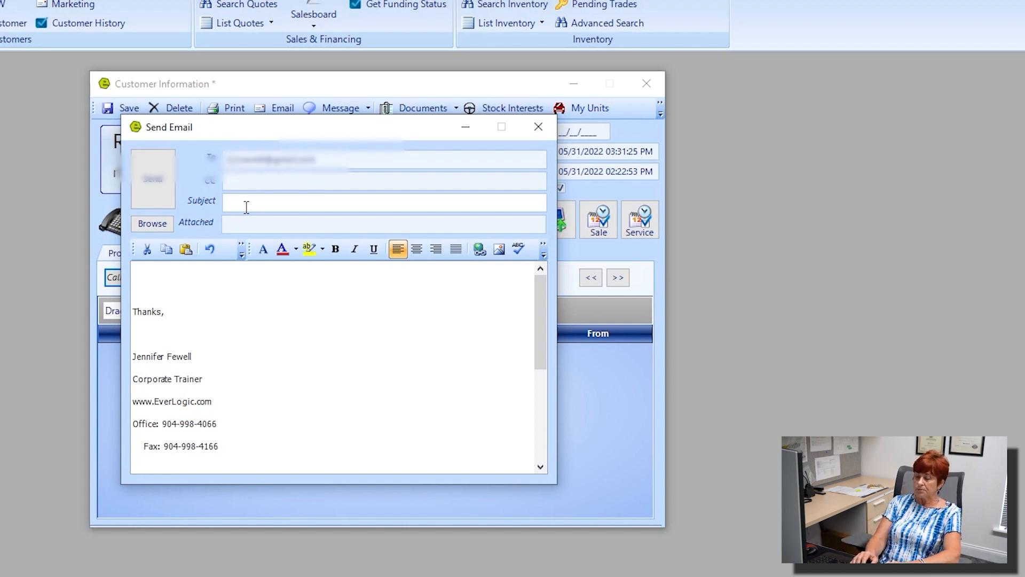
text(vehicle)
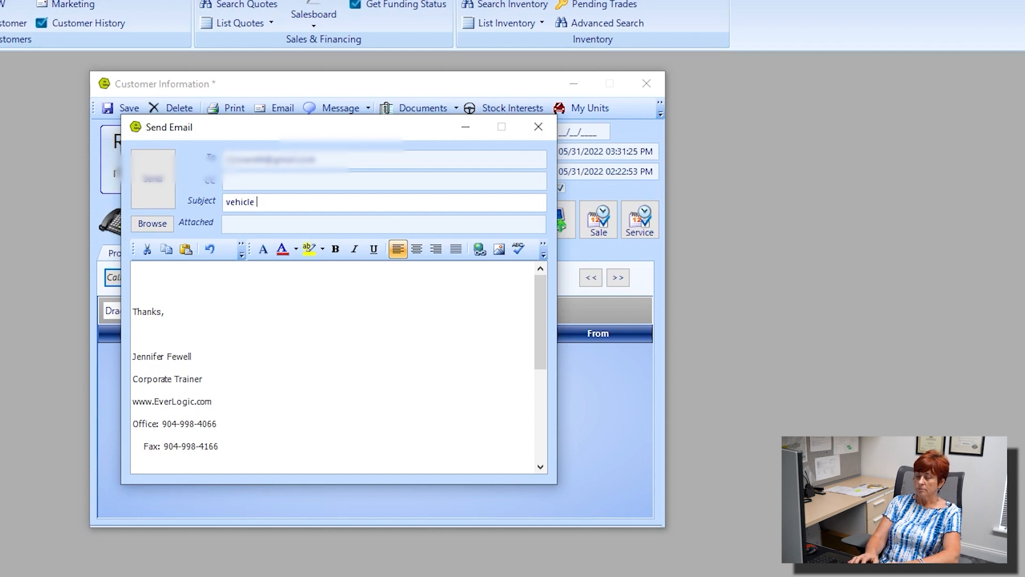
text( availab)
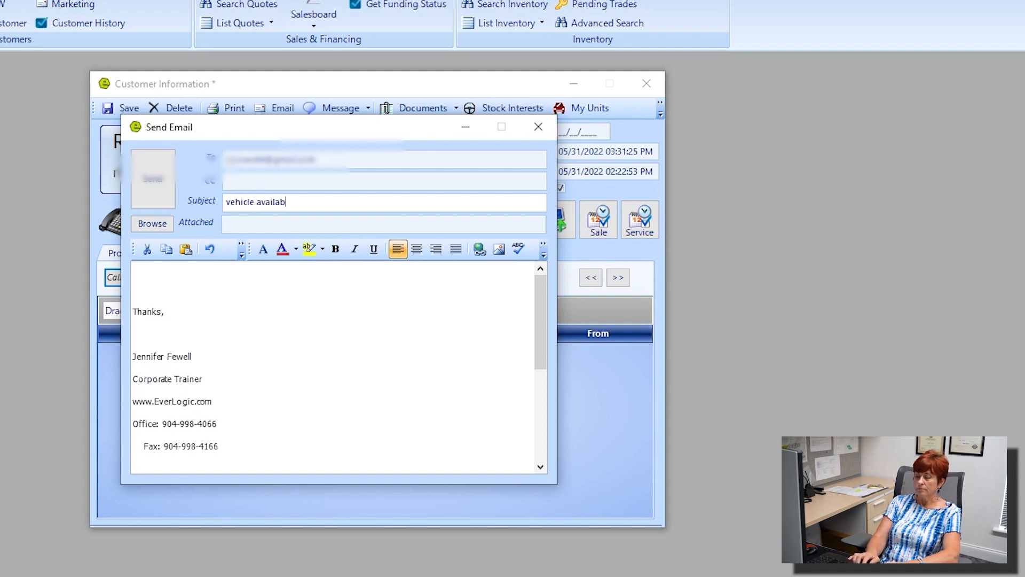
text(iulity)
key(Left)
key(Left)
key(Left)
key(BackSpace)
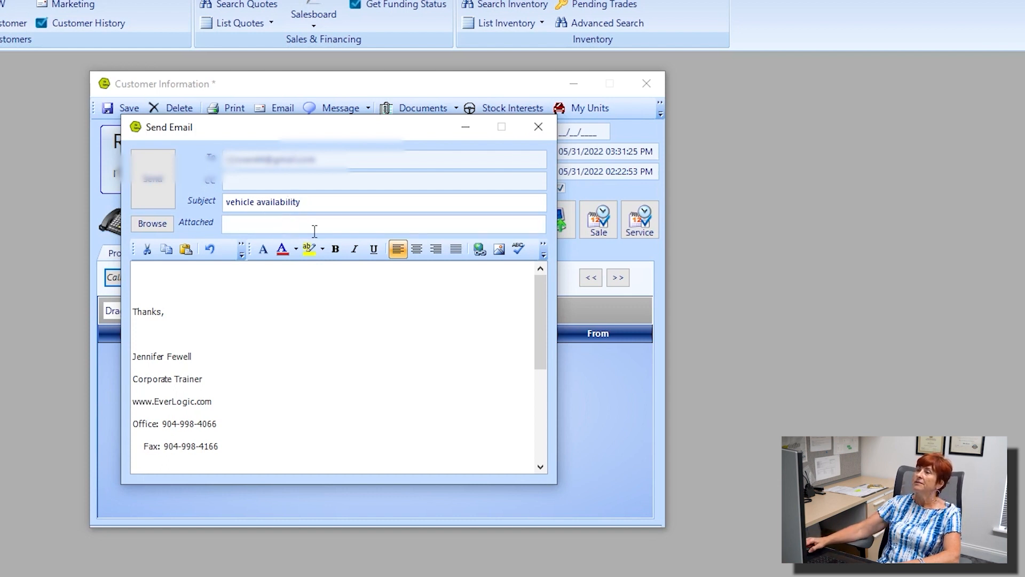
key(ctrl)
Step: Attach the RV 5th wheel picture to the email
click(137, 225)
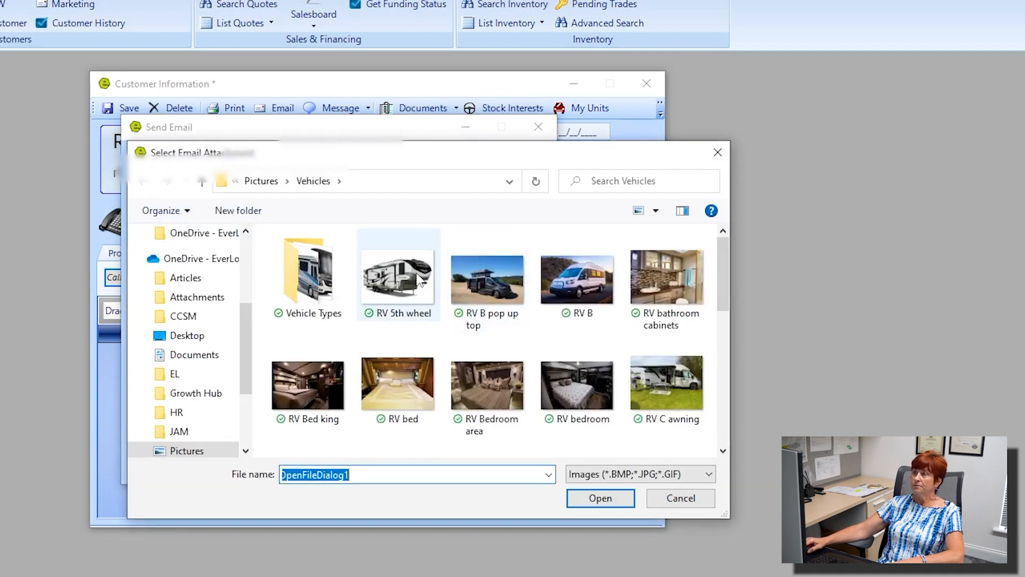
double_click(414, 280)
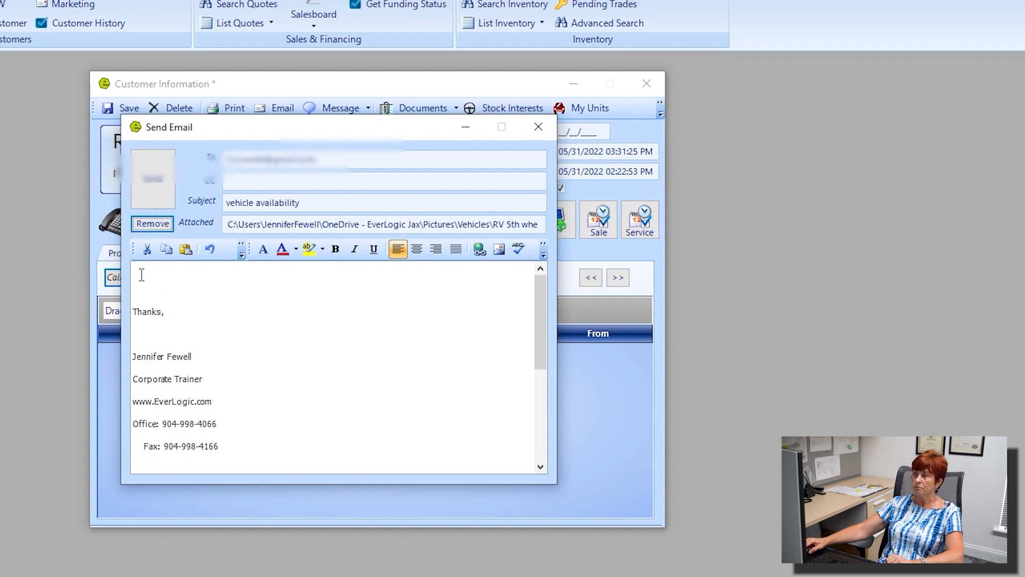
drag(136, 310, 227, 455)
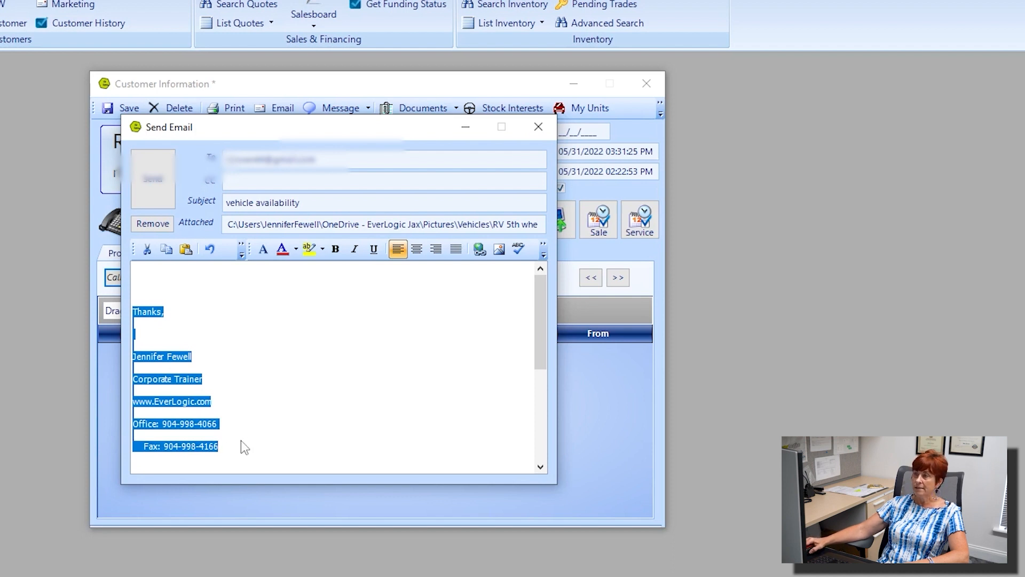
Step: Greet the customer, write 'I located the unit you want to purchase. Call me to schedule an appointment.', and send
click(156, 274)
text(Hi Rob)
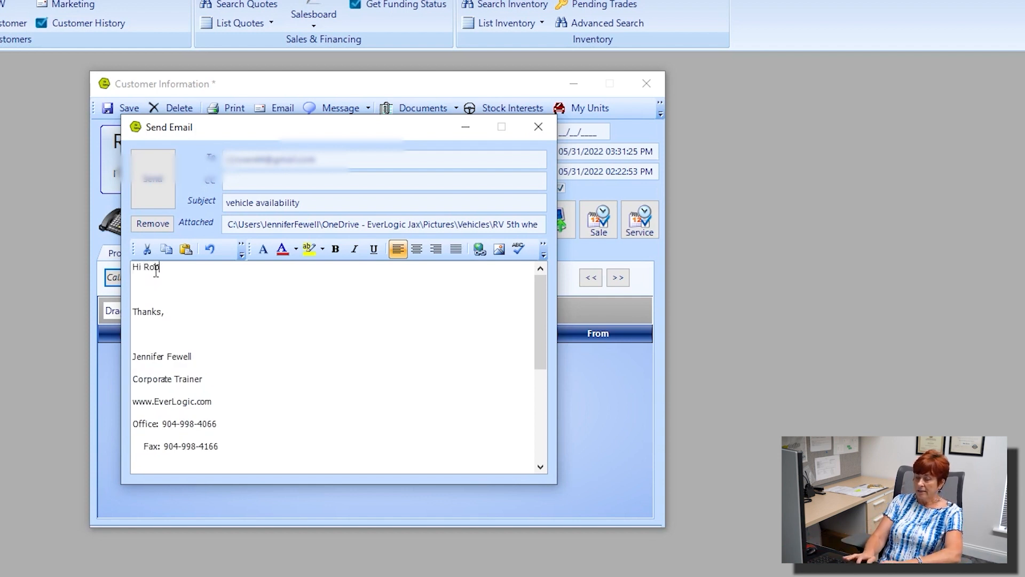
text(, I located the)
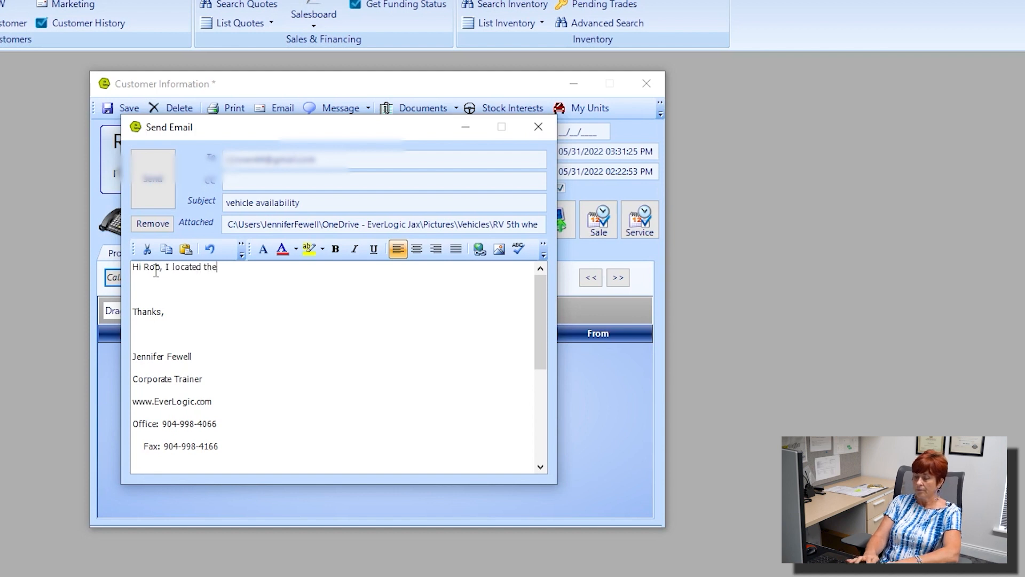
text( unit you )
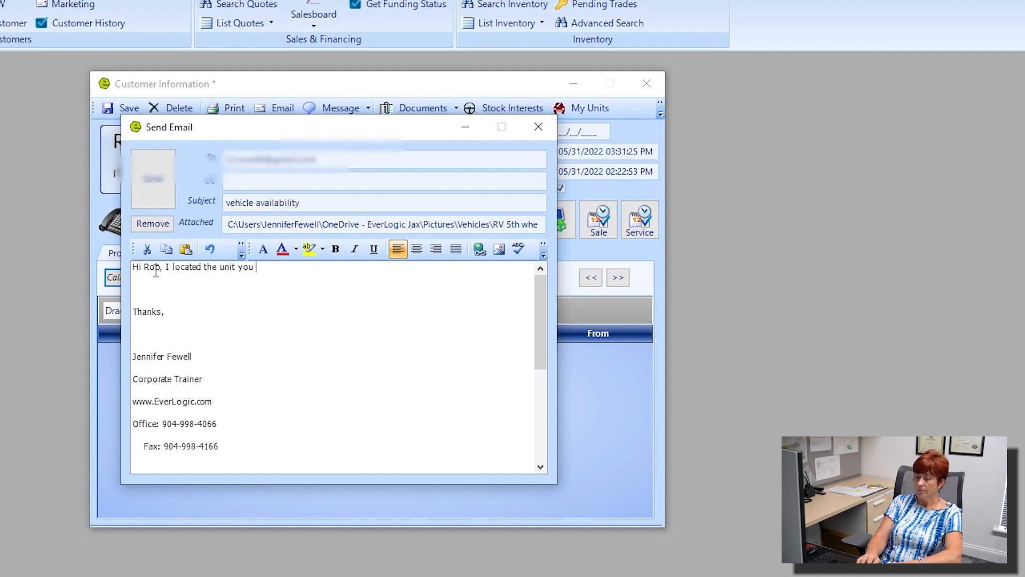
text(want )
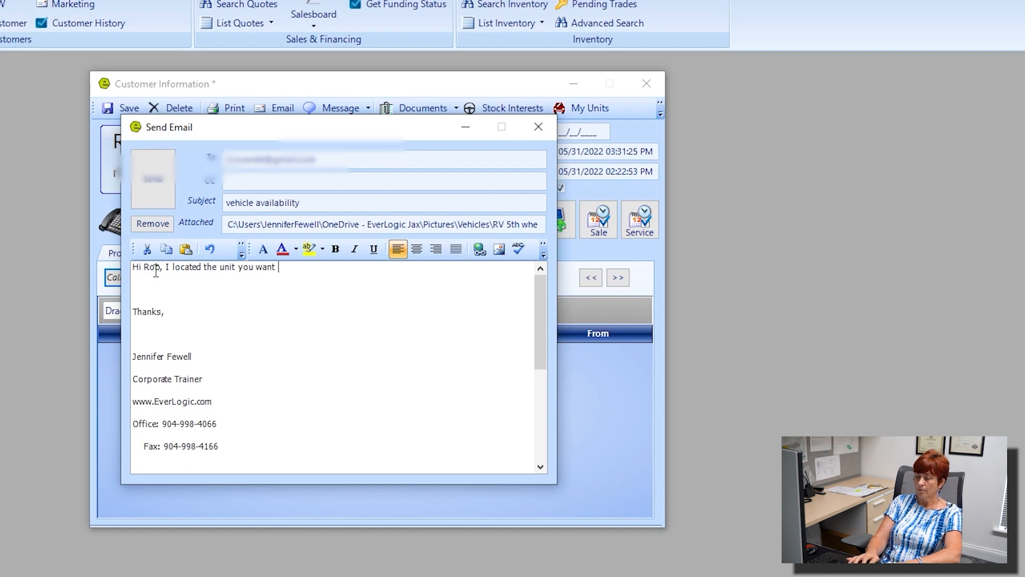
text(to purchas)
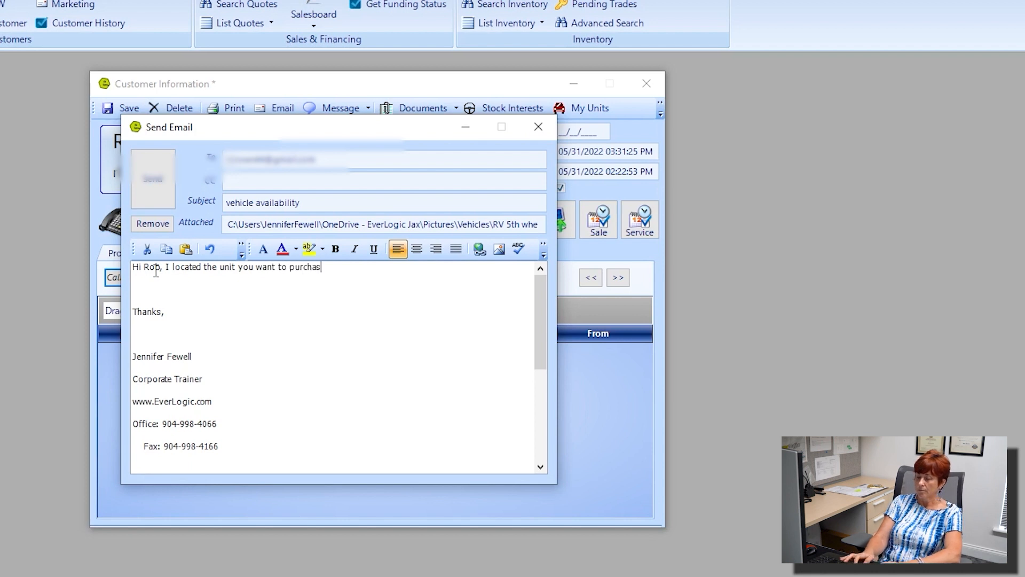
text(e.  Call me to sc)
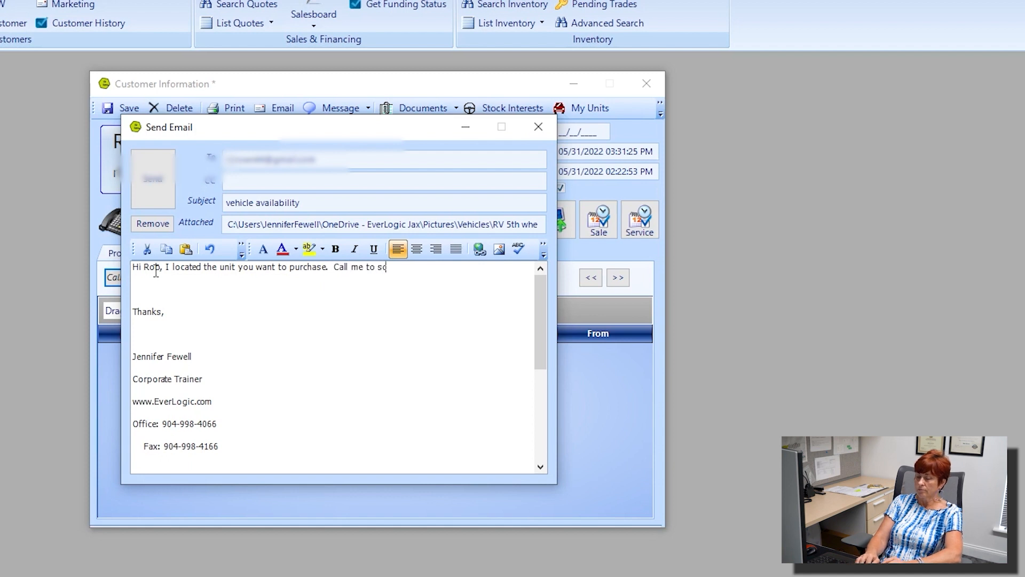
text(hedule an appointment)
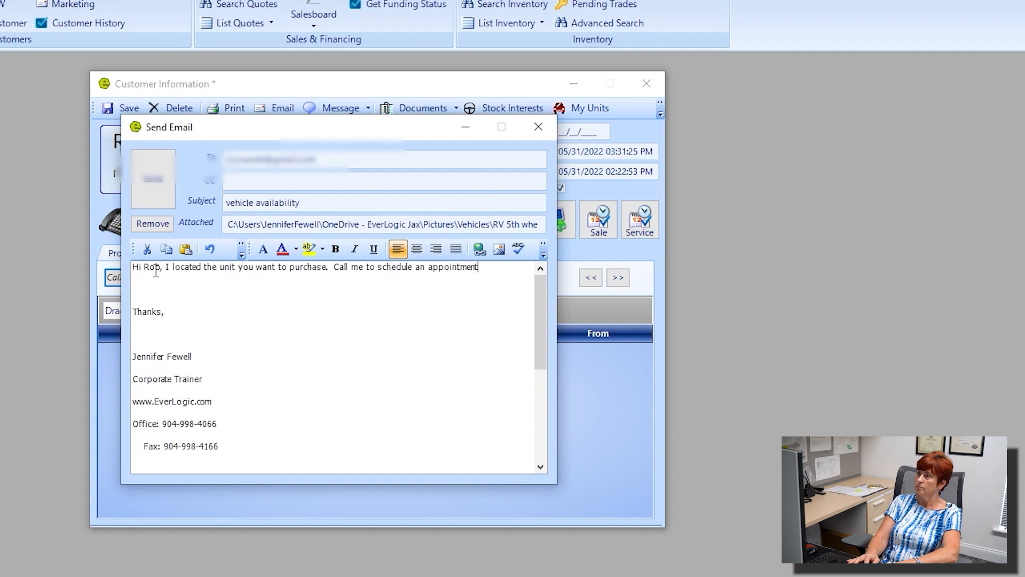
text(.)
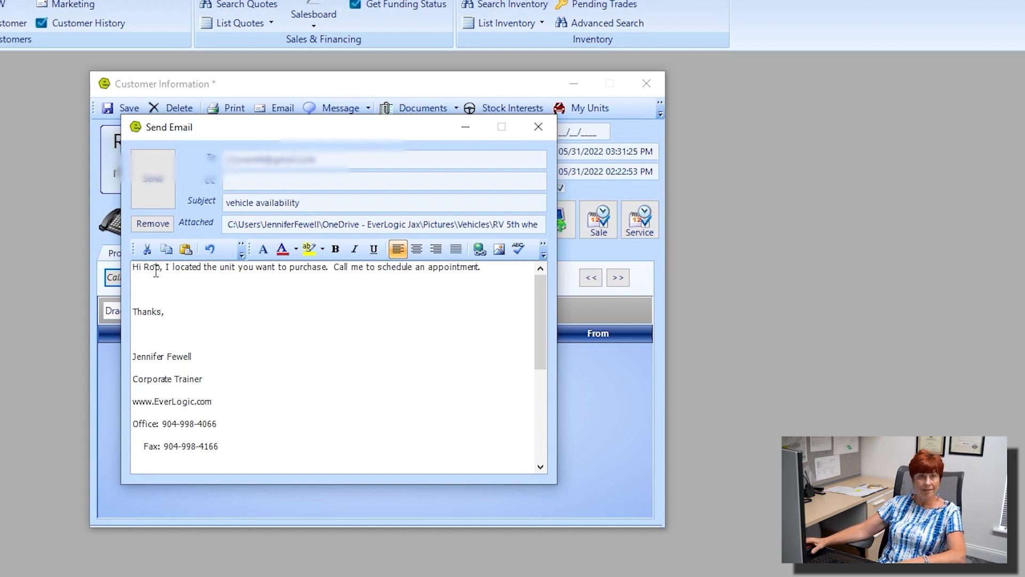
click(152, 185)
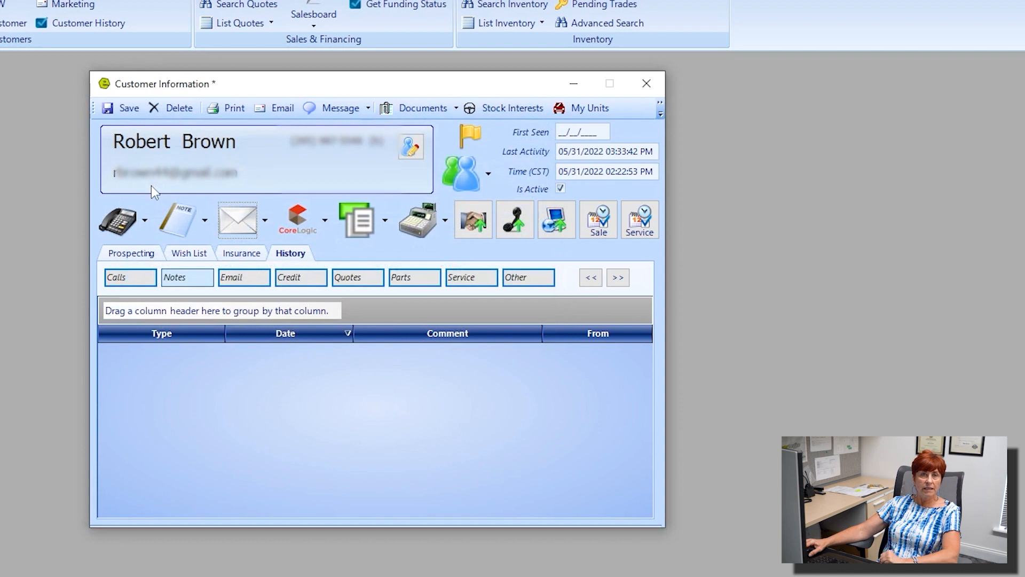
Step: Show the customer's logged emails, listing the 3:33 PM vehicle availability email in History
click(267, 221)
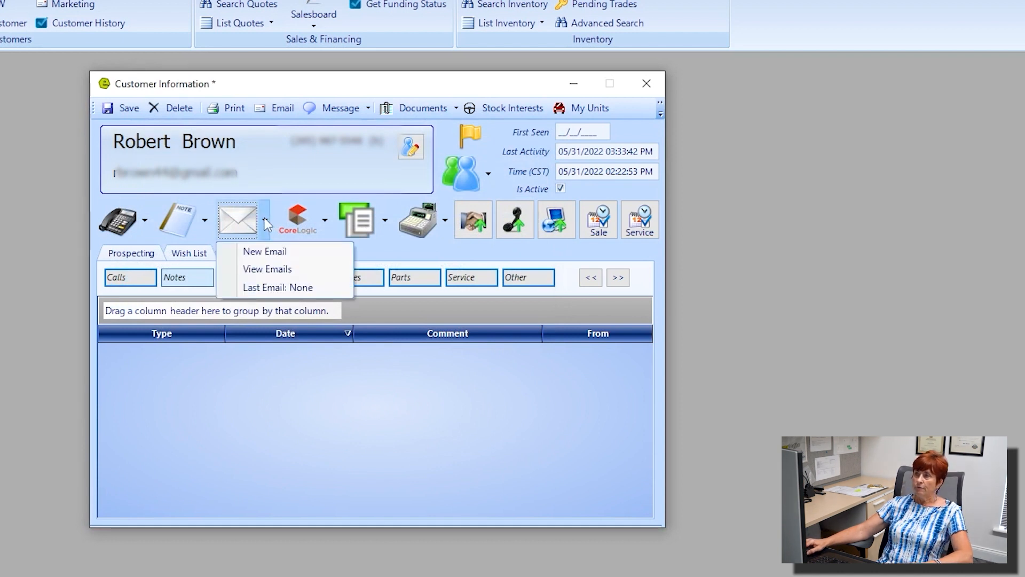
click(261, 275)
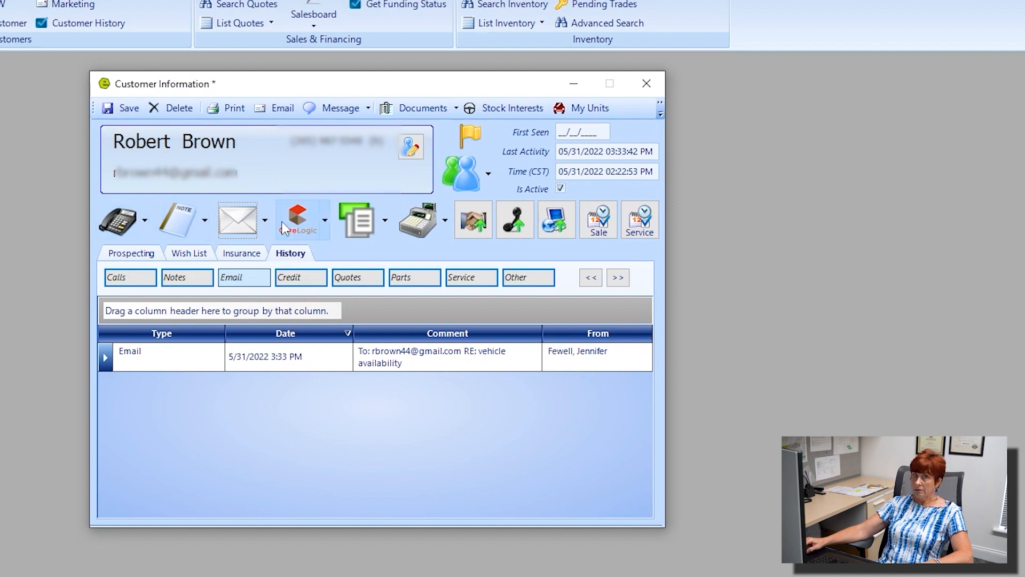
Step: Request a credit report including Experian and Equifax, then close the failed Credco request
click(324, 216)
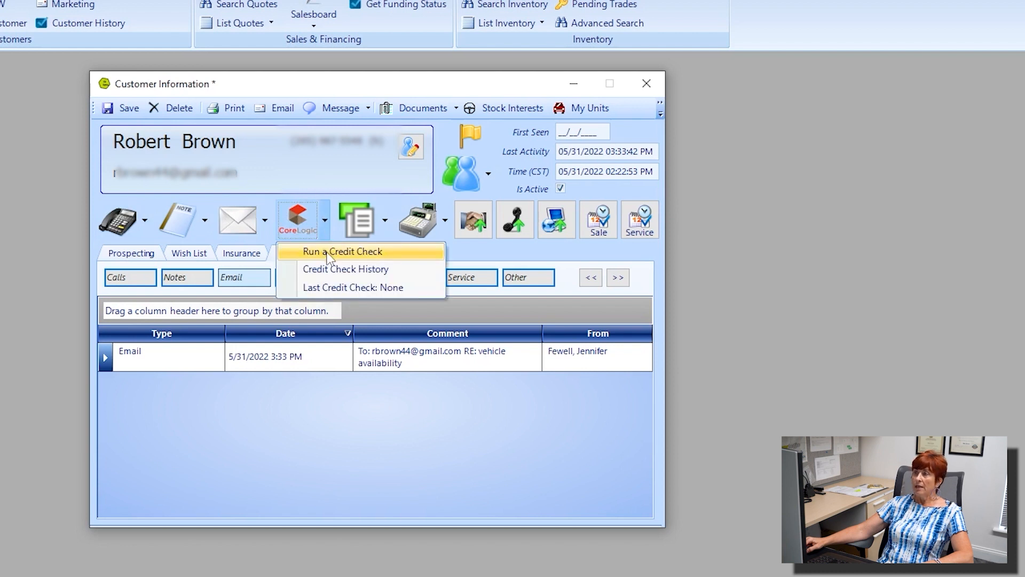
click(383, 257)
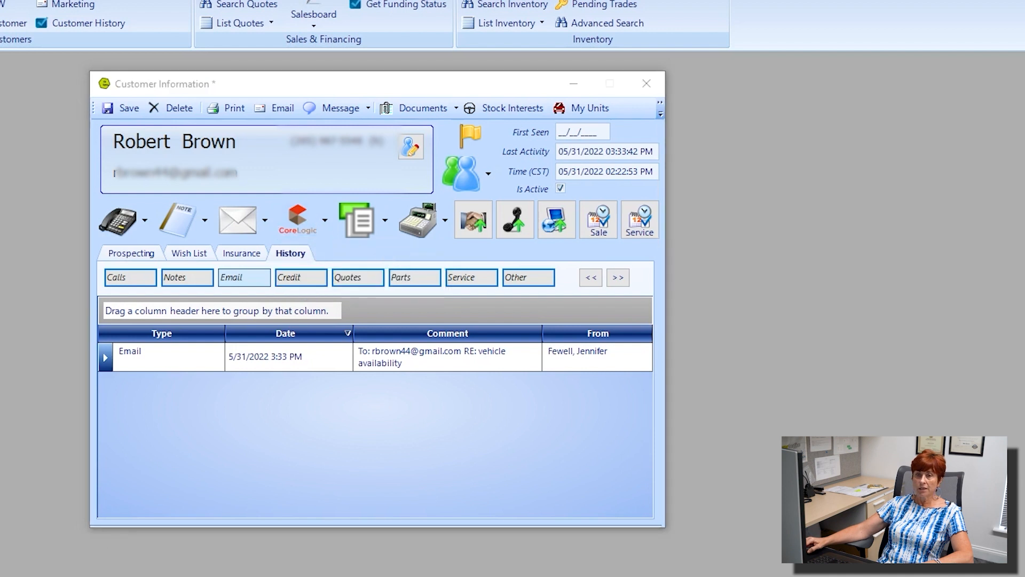
drag(286, 165, 270, 98)
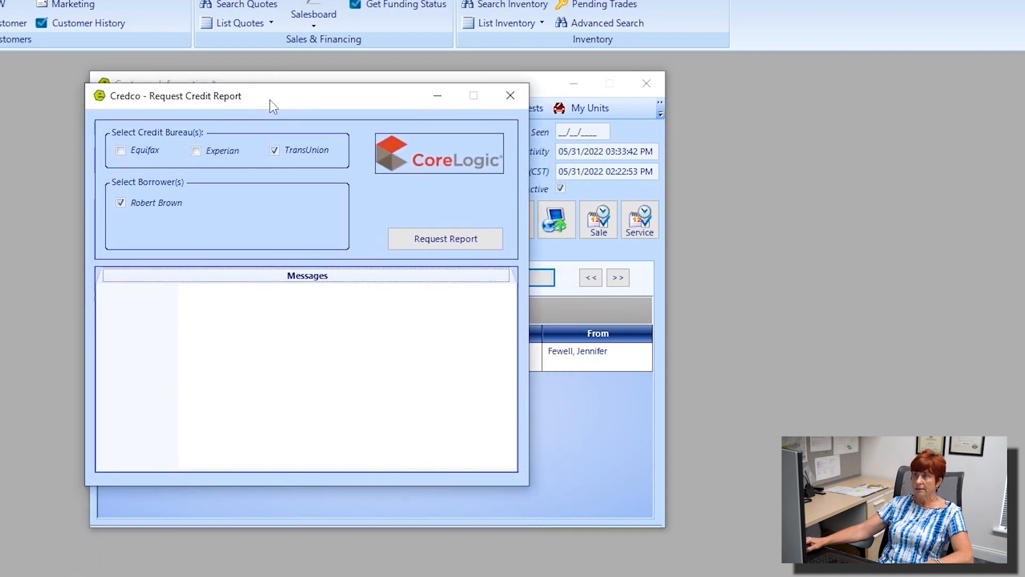
click(203, 157)
click(118, 151)
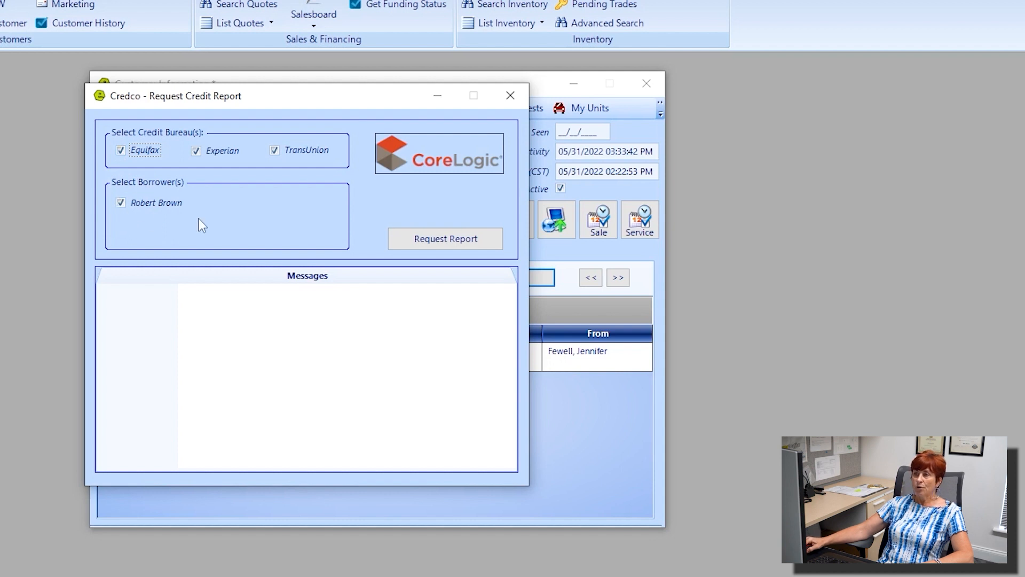
click(456, 241)
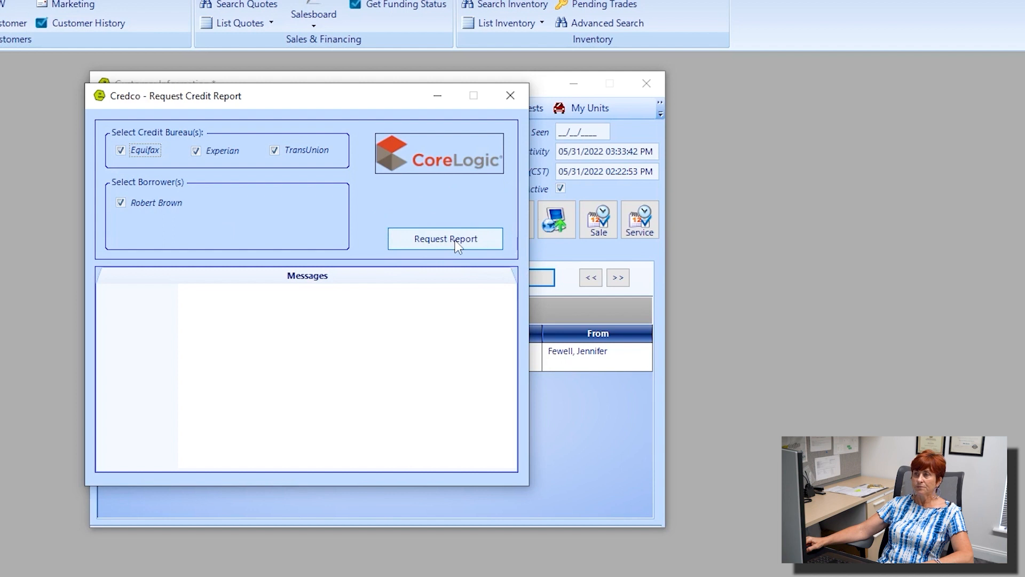
drag(284, 368, 180, 290)
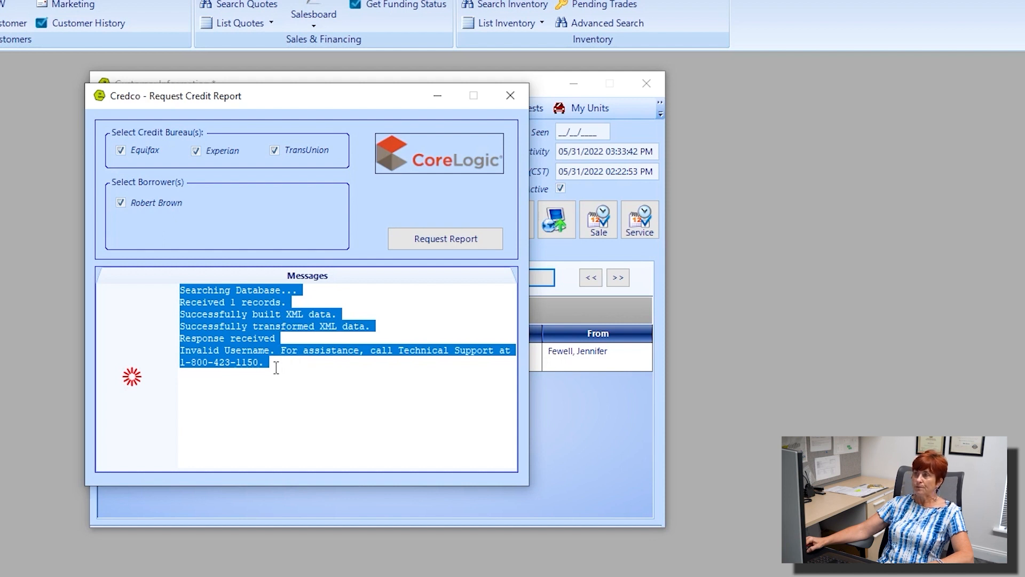
click(510, 96)
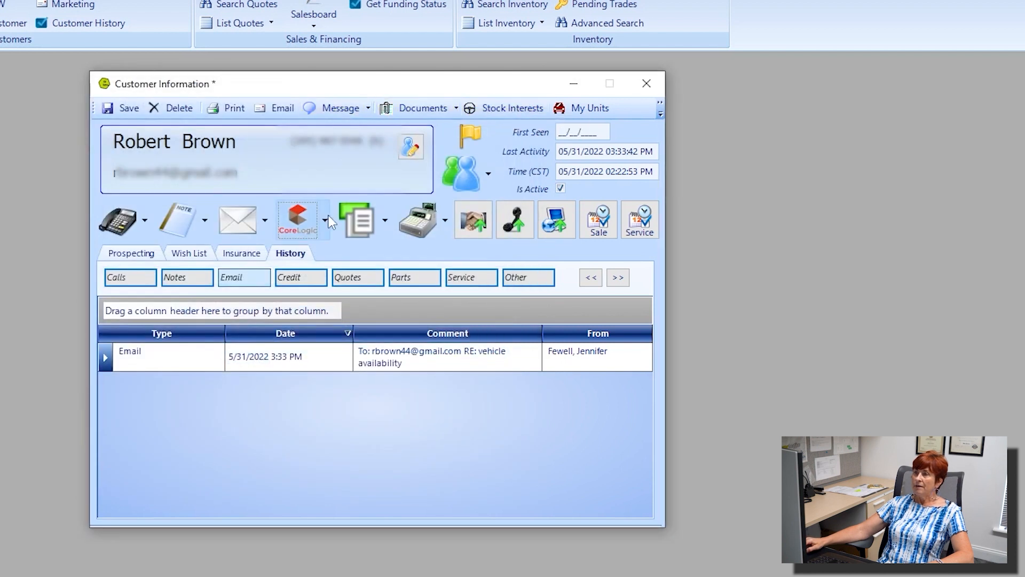
Step: Open a new Quote Desking deal for the customer, showing an $11,415.08 contract price
click(326, 219)
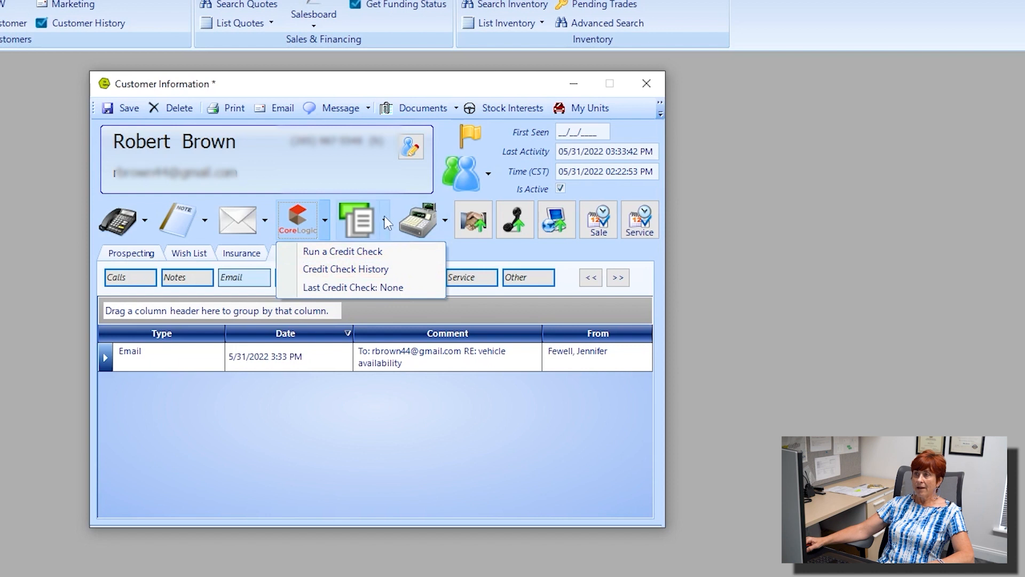
click(361, 220)
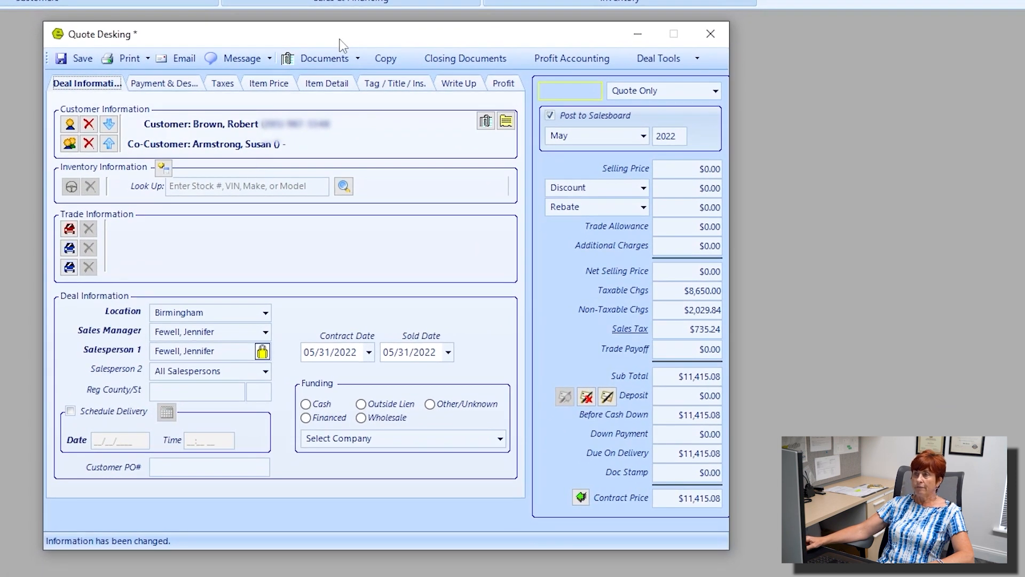
Step: Save quote 10131 with customer and co-customer swapped, then close Quote Desking
drag(341, 40, 361, 366)
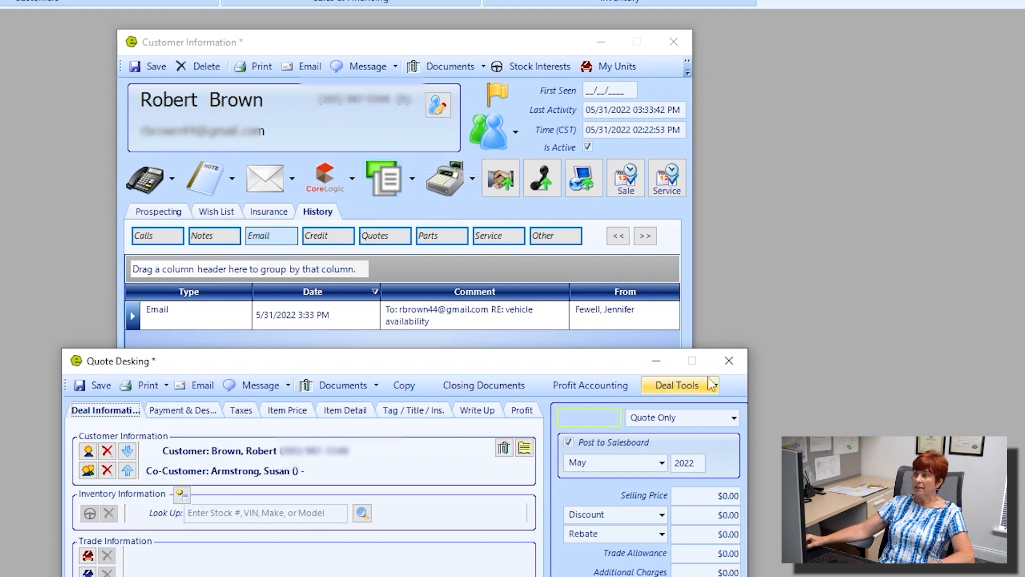
drag(590, 363, 599, 33)
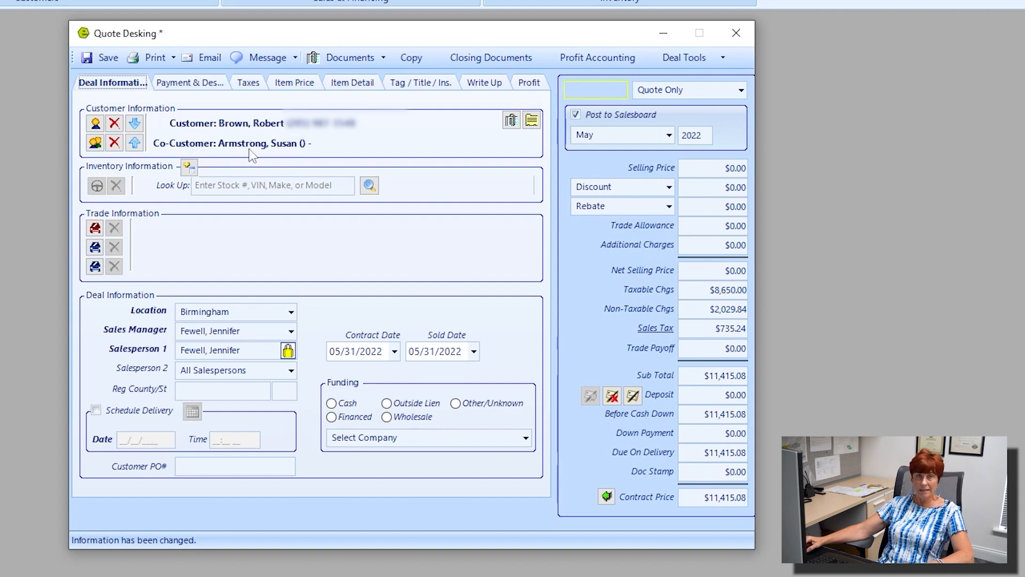
click(135, 143)
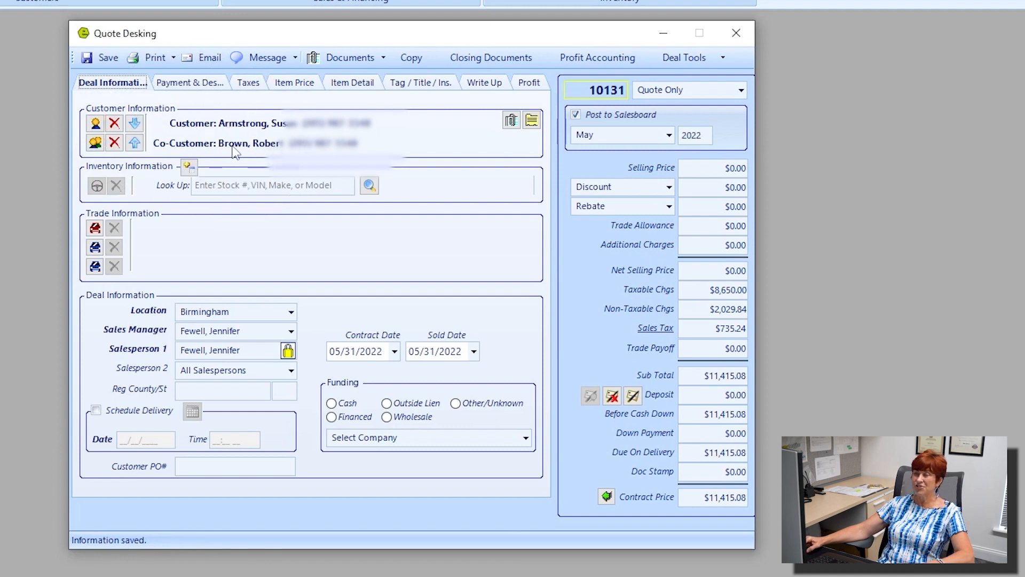
click(738, 39)
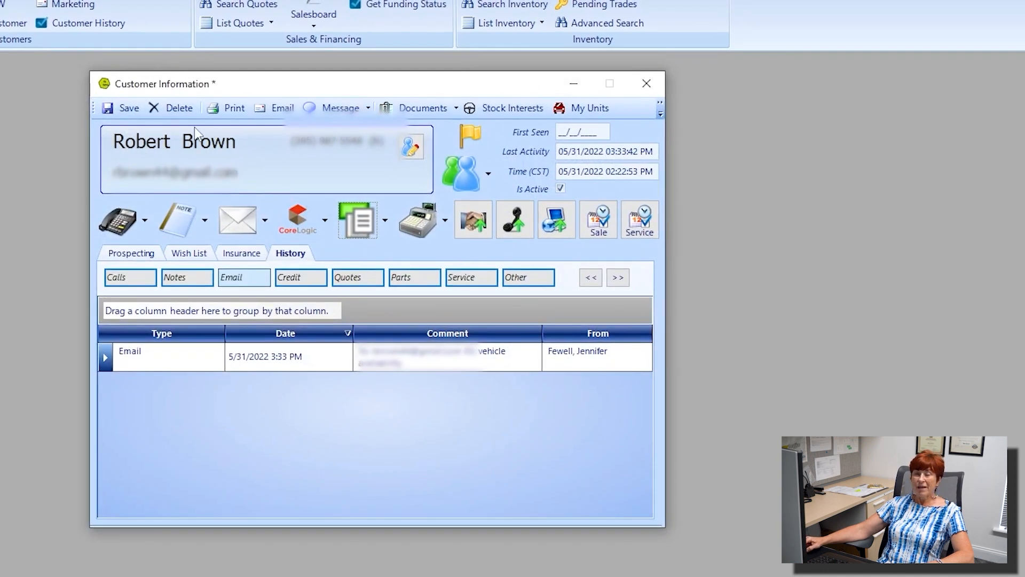
Step: Save the customer record, then open and close the repair order and parts options
click(130, 108)
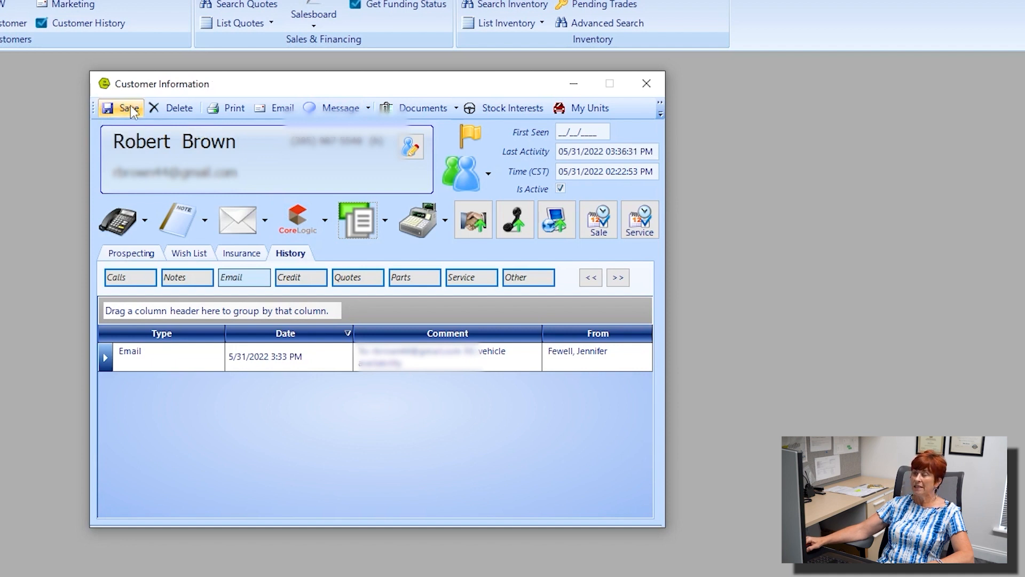
click(444, 220)
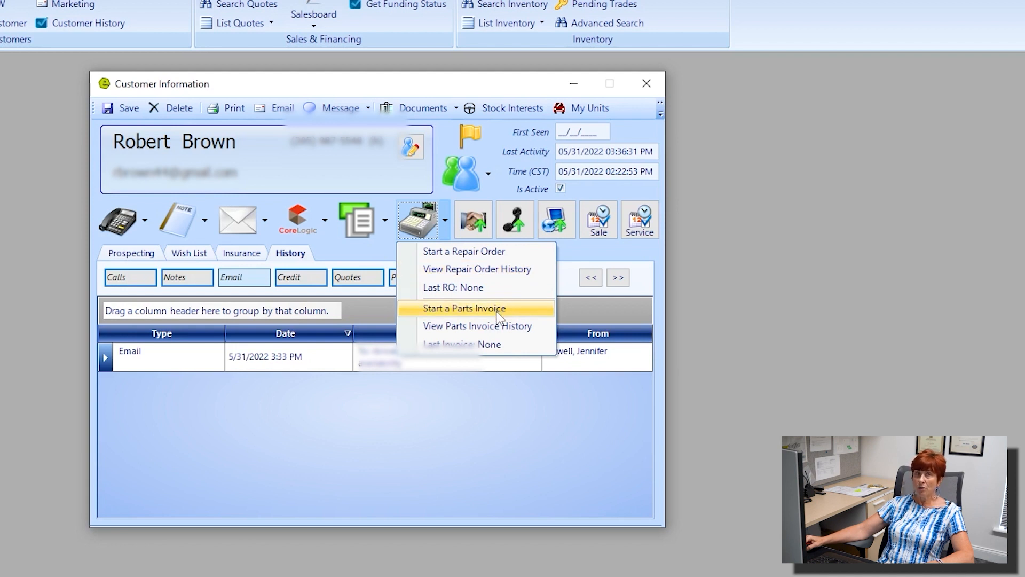
click(476, 331)
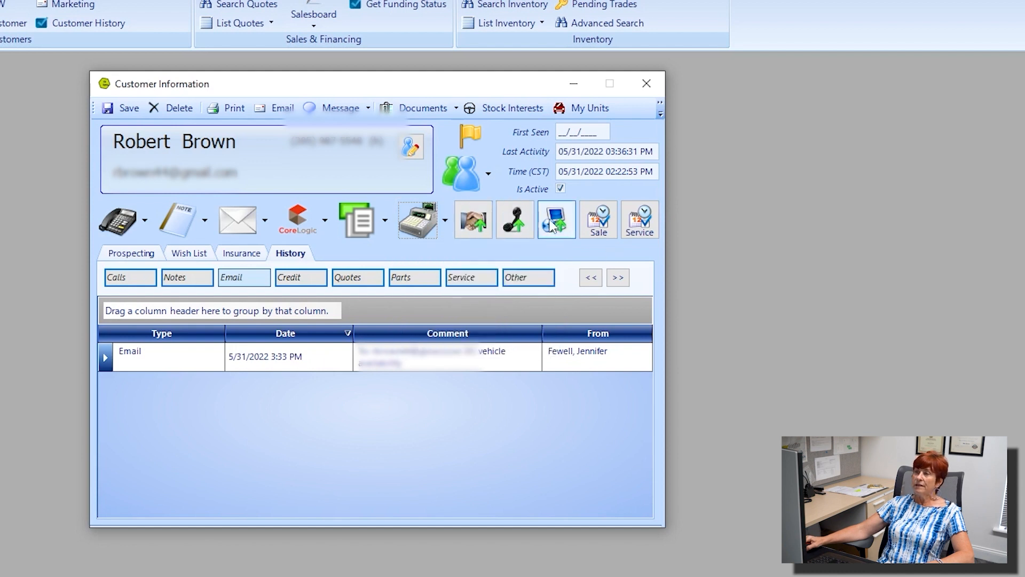
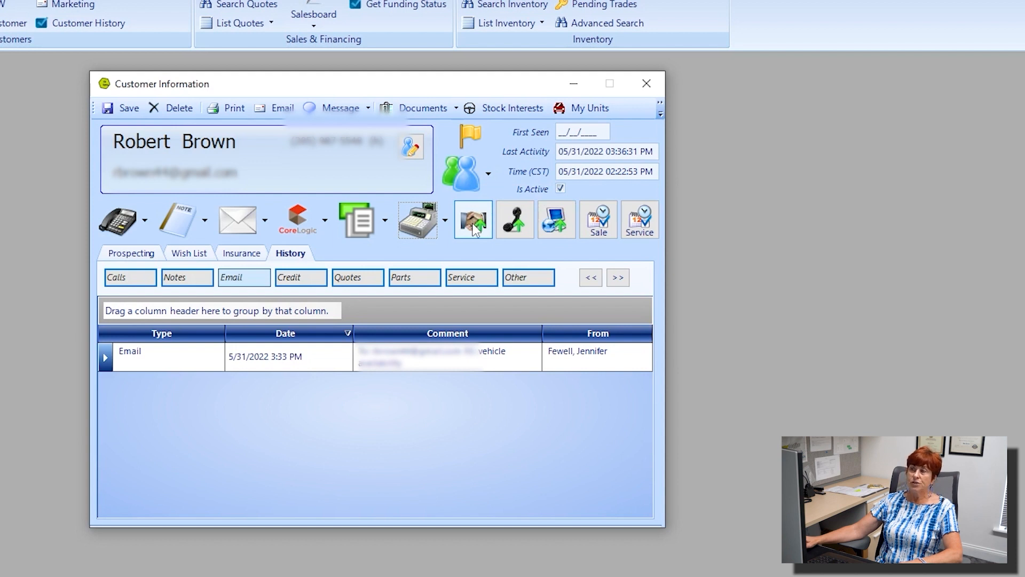
Step: Adjust the filter options on the customer's history list
click(470, 229)
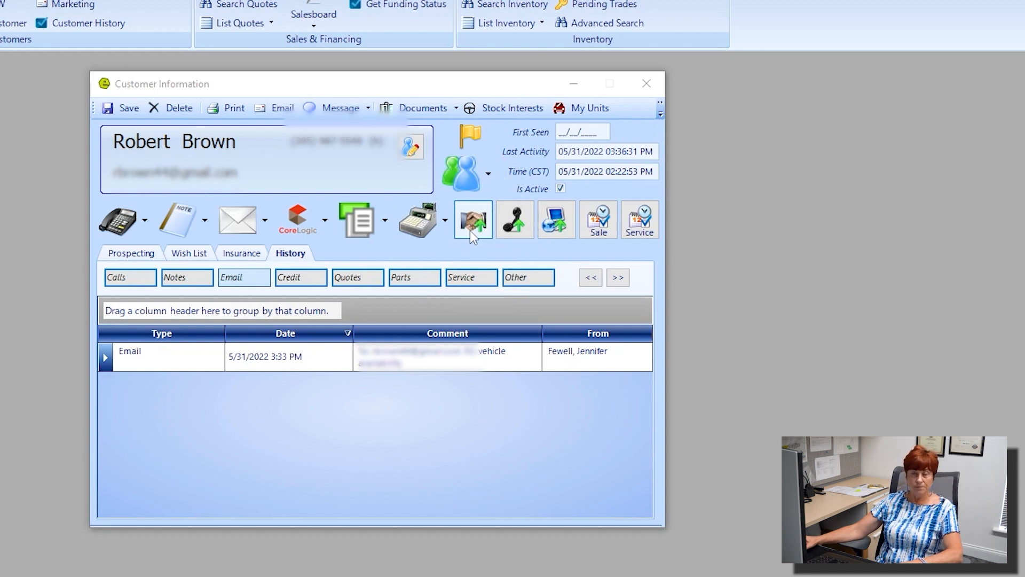
click(519, 228)
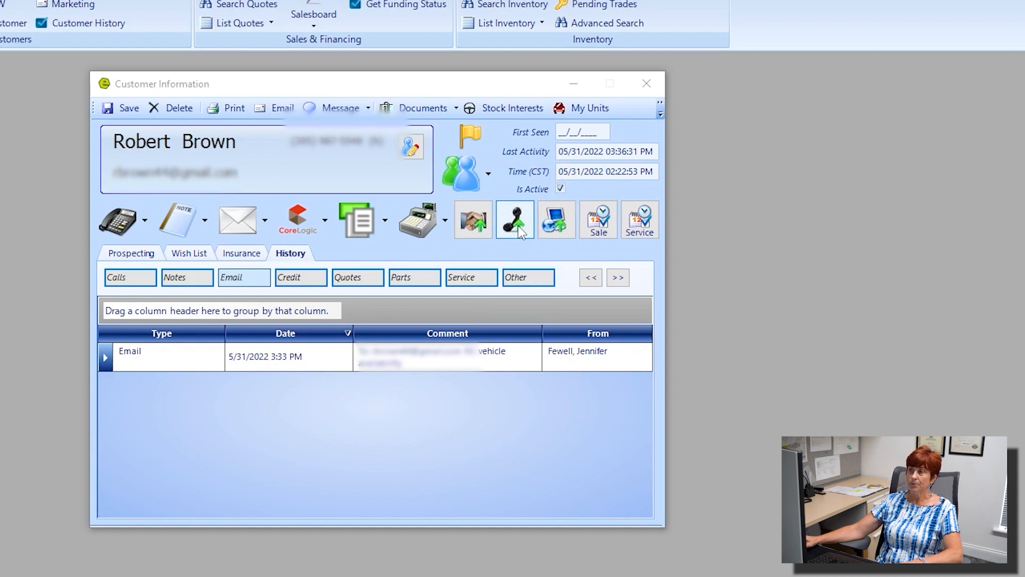
click(558, 223)
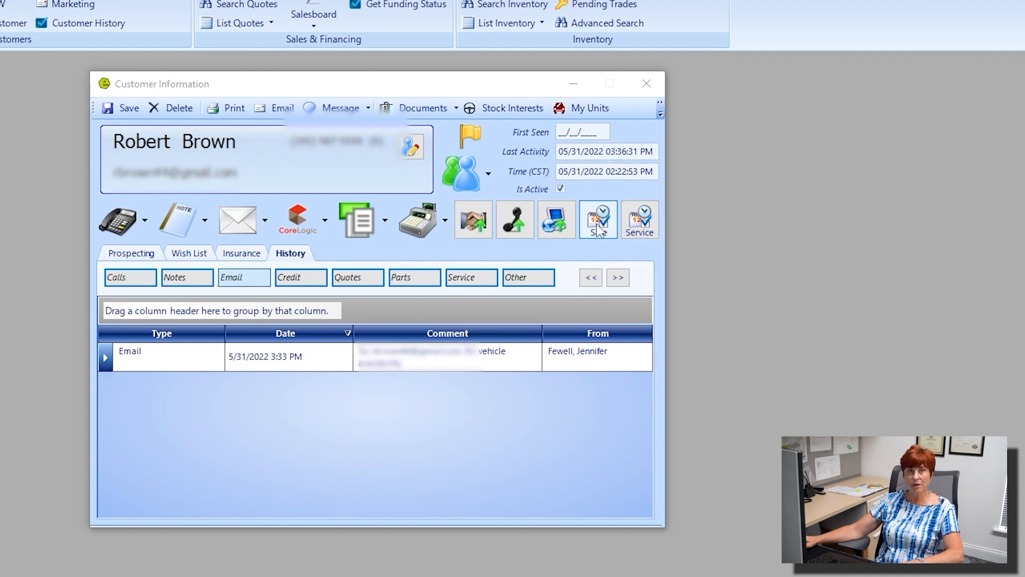
click(645, 227)
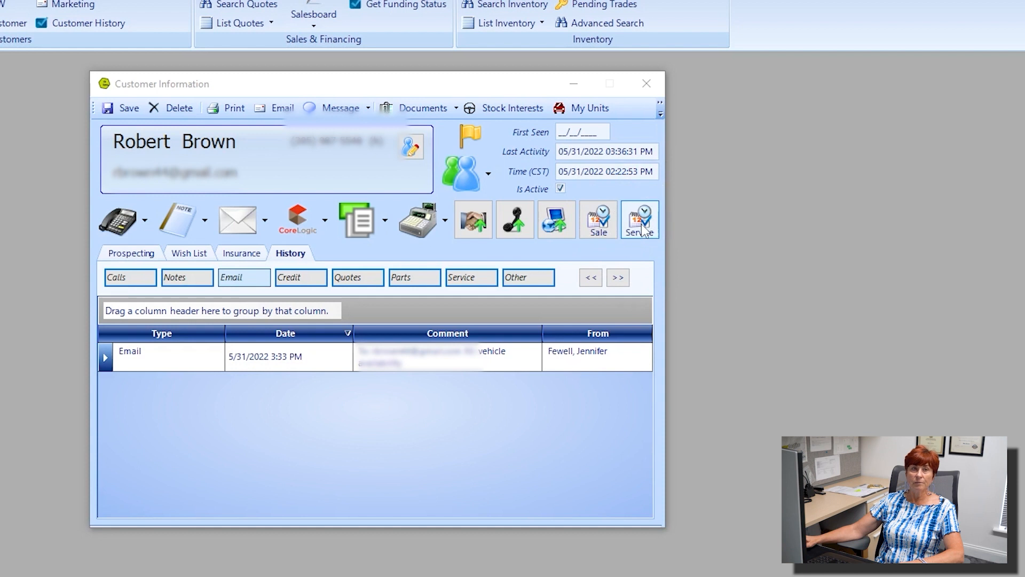
click(644, 228)
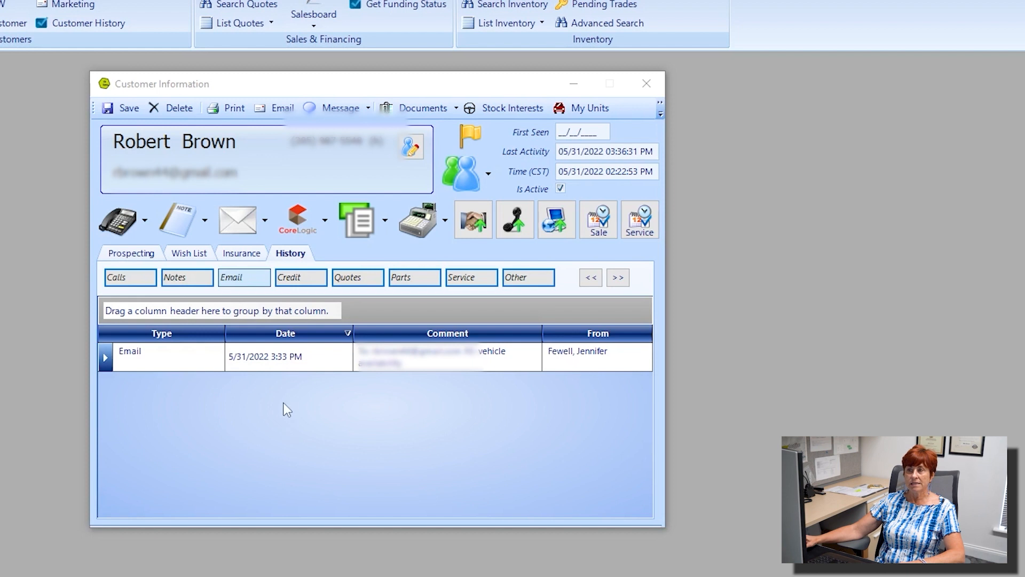
Step: Include phone calls and select all activity types in the history, then view the insurance details
click(198, 278)
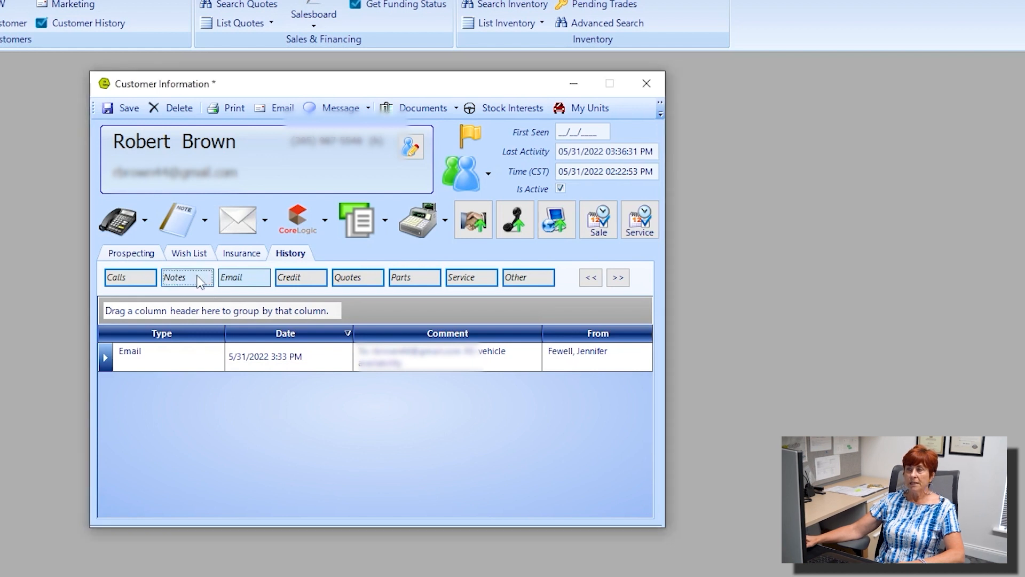
click(134, 279)
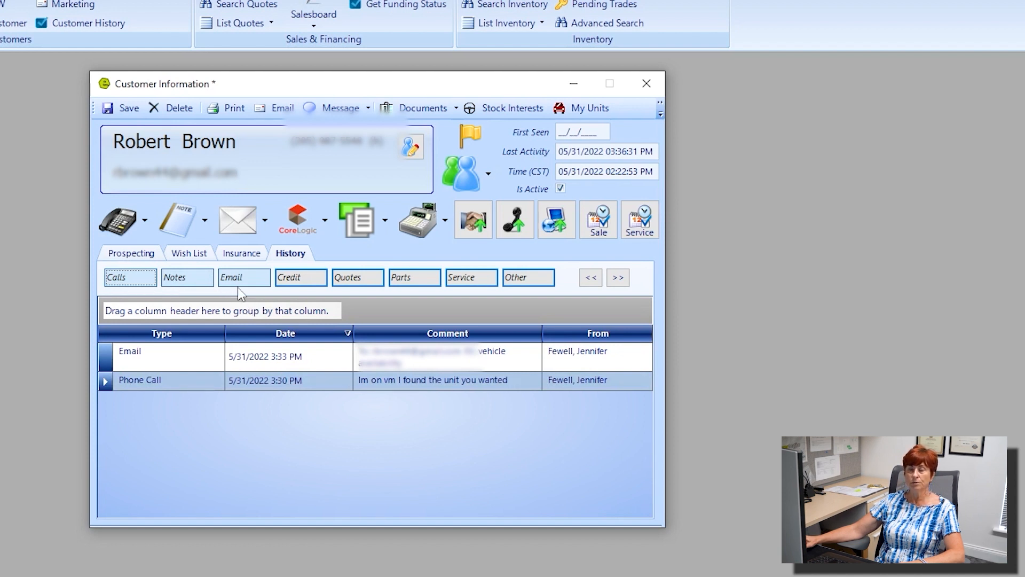
click(622, 283)
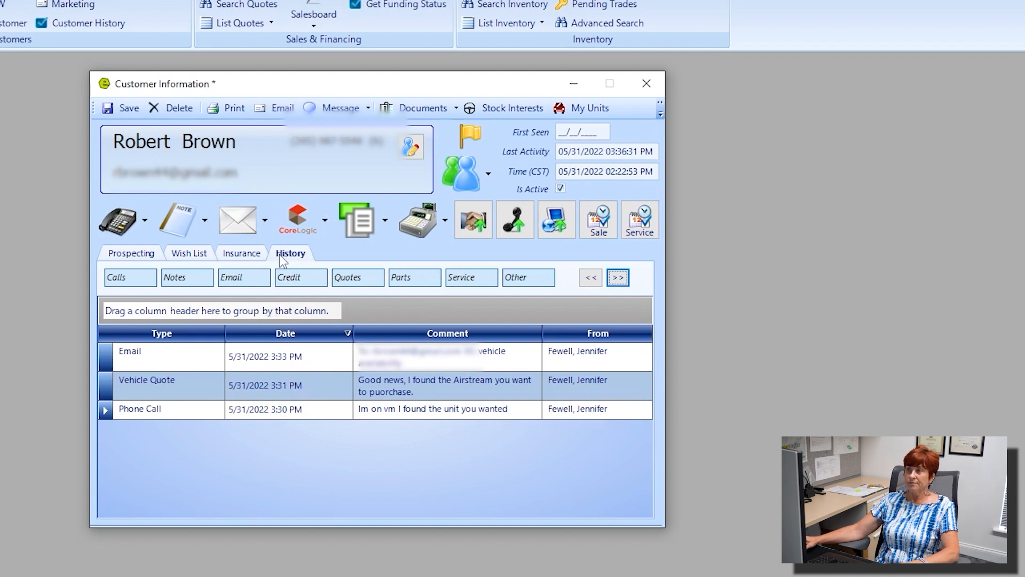
click(250, 255)
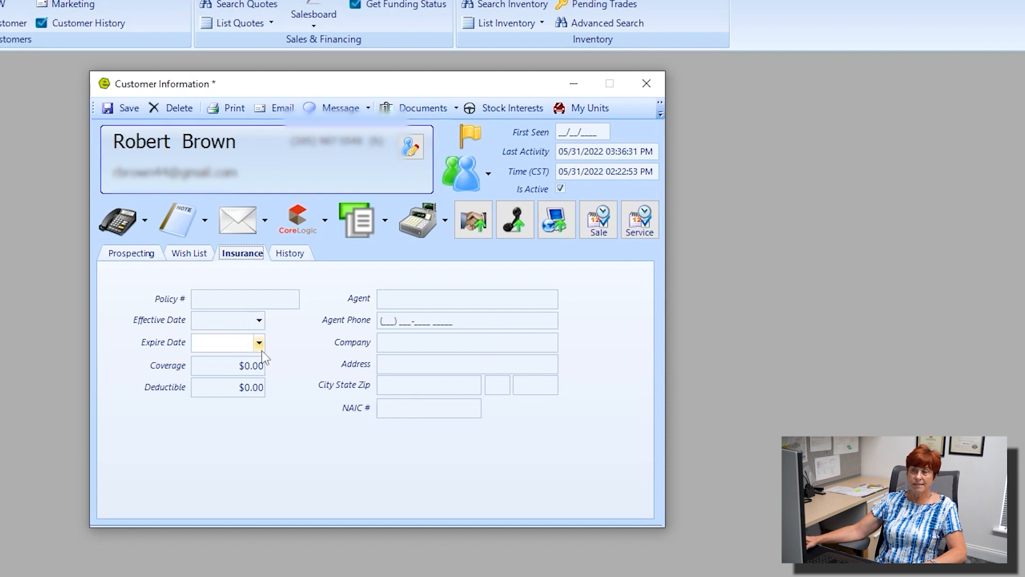
Step: Leave the empty insurance details and show the customer's Wish List tab
click(201, 259)
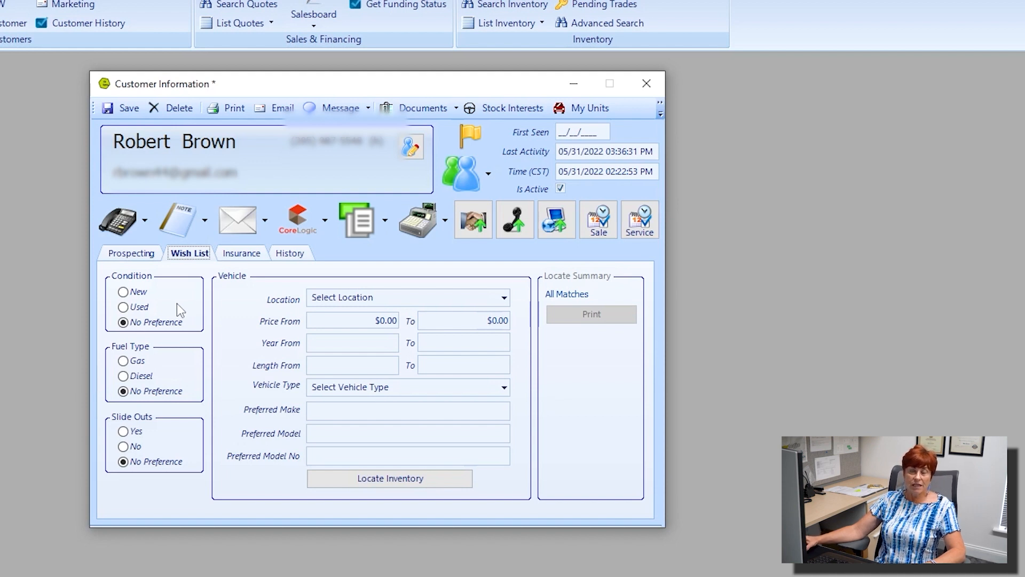
click(123, 292)
click(123, 308)
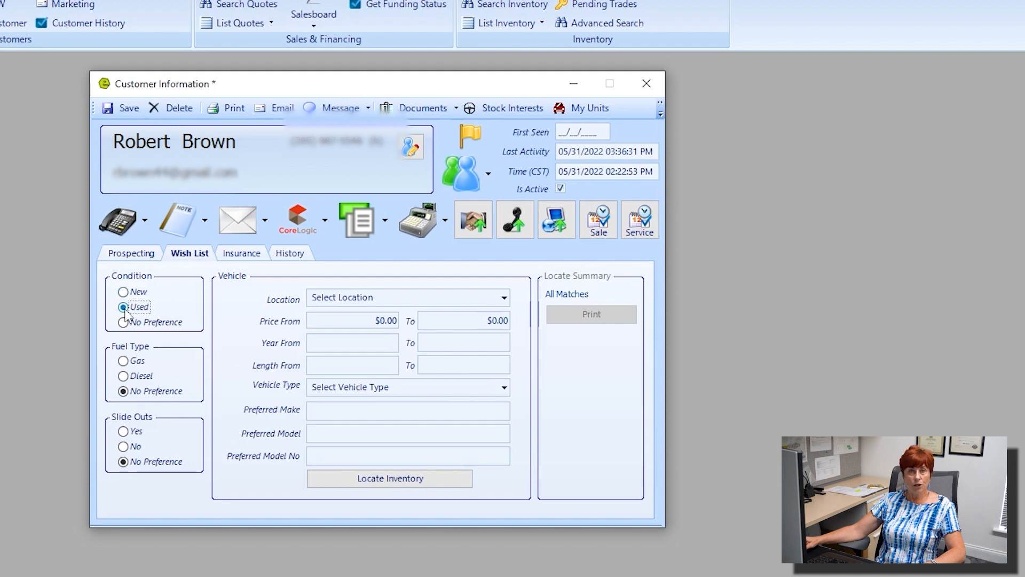
click(123, 323)
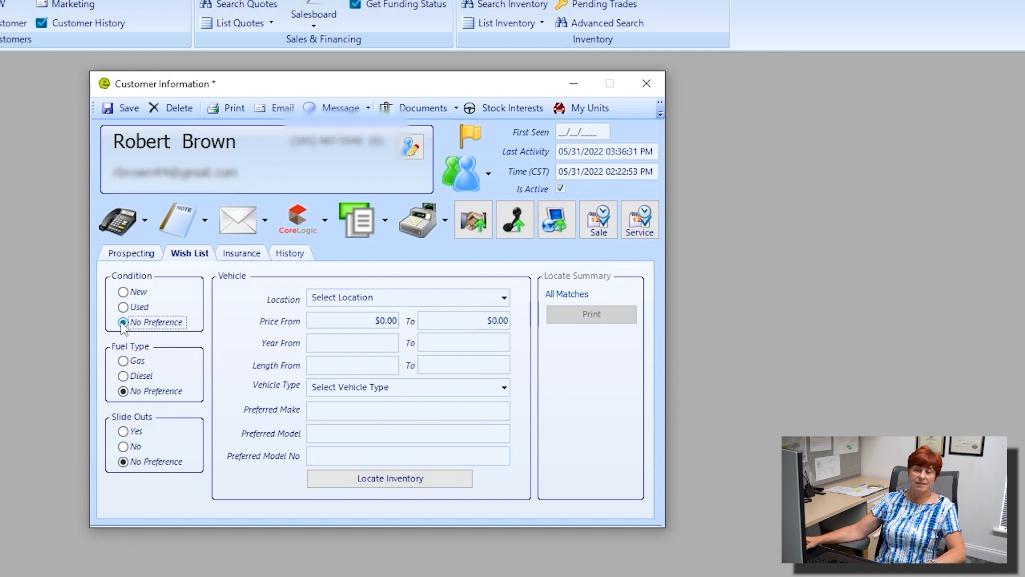
click(122, 363)
click(123, 377)
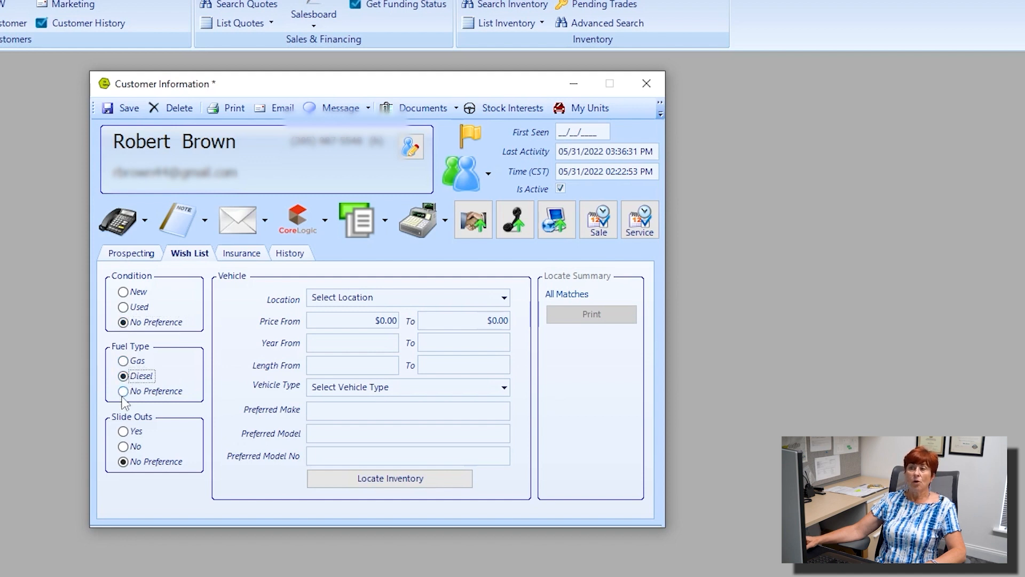
click(124, 392)
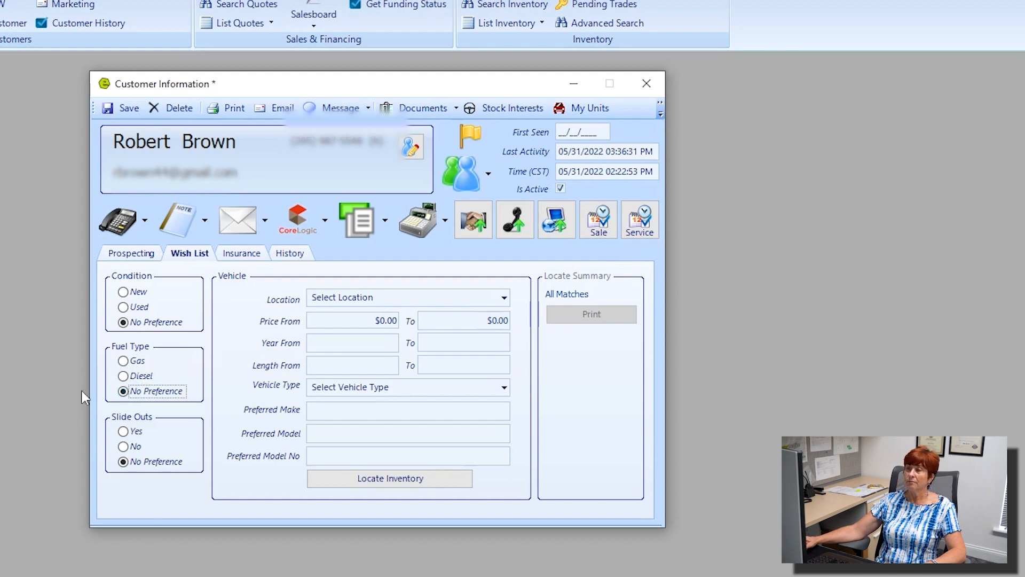
click(124, 432)
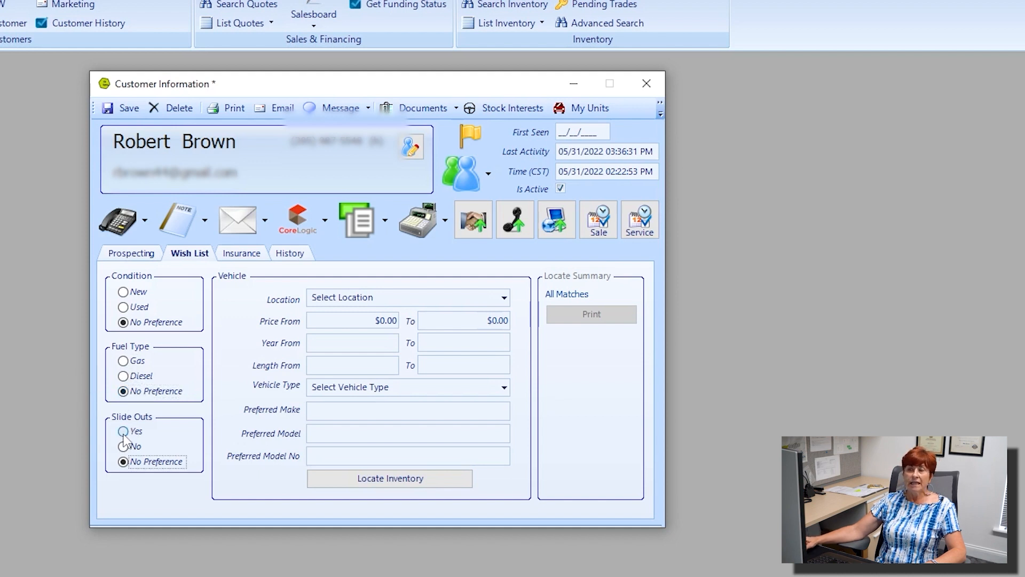
click(124, 447)
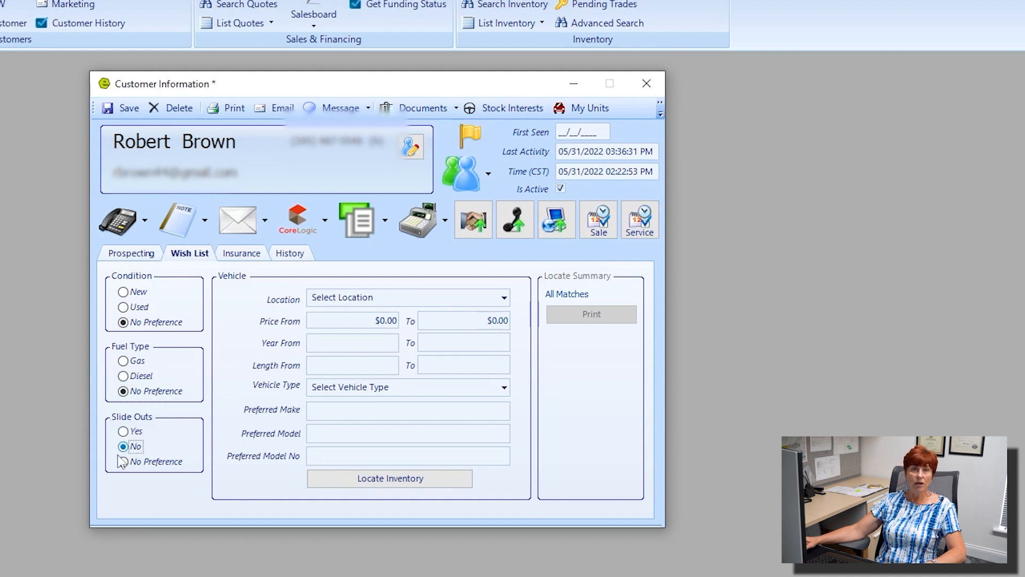
click(123, 462)
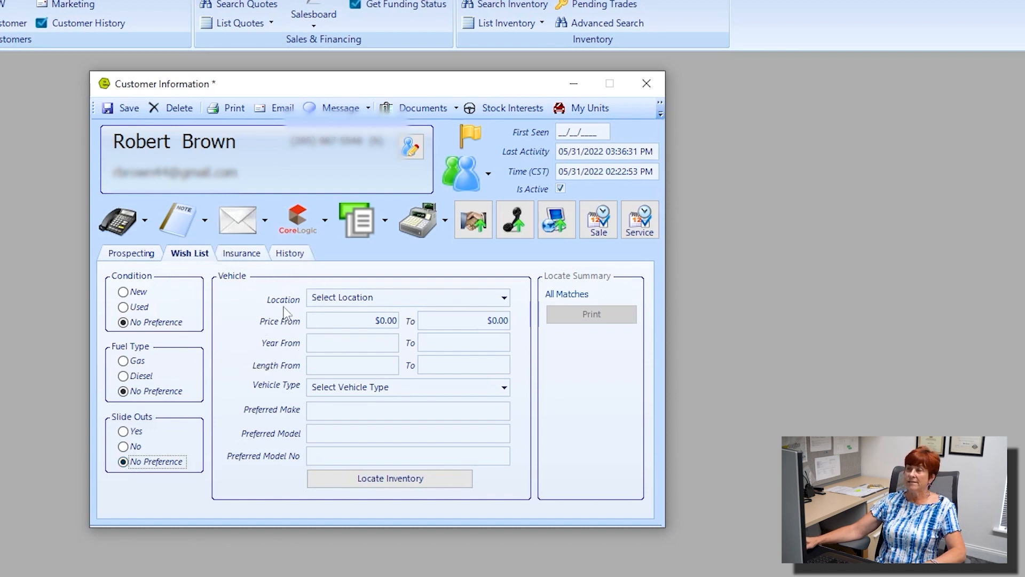
Step: Set the wish list location to Birmingham and the price range to $25,000.00–$400,000.00
click(502, 297)
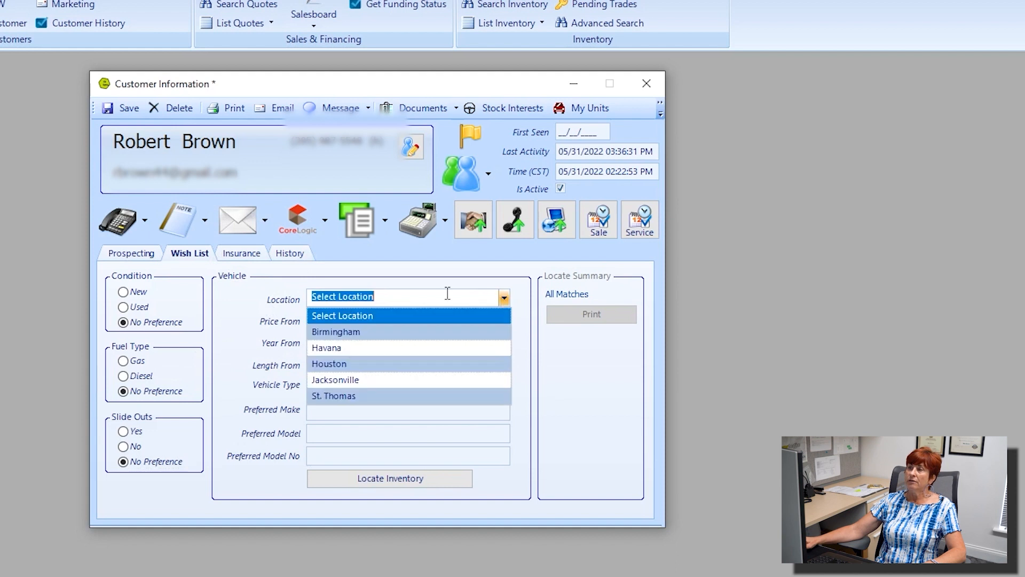
click(352, 332)
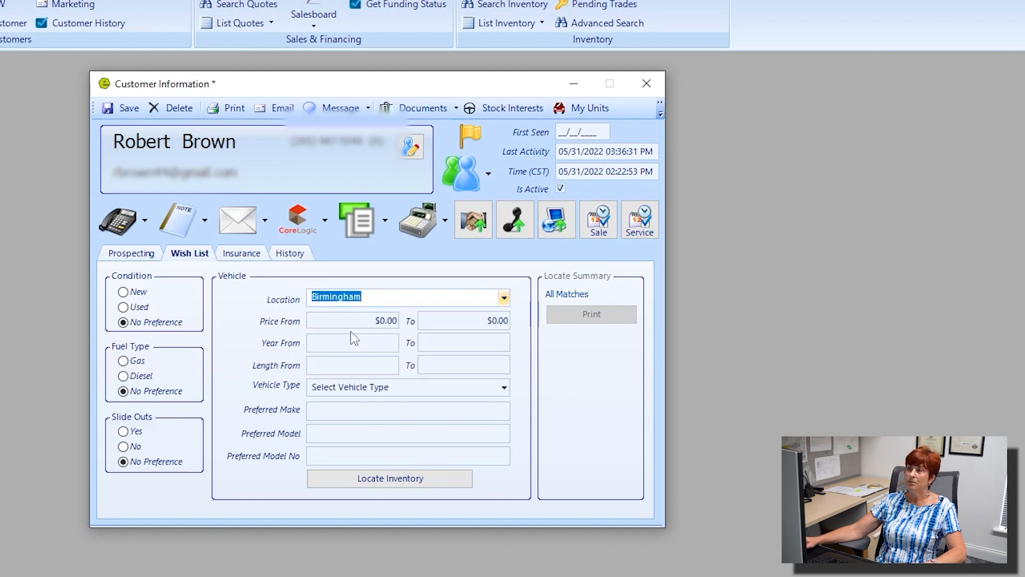
click(382, 320)
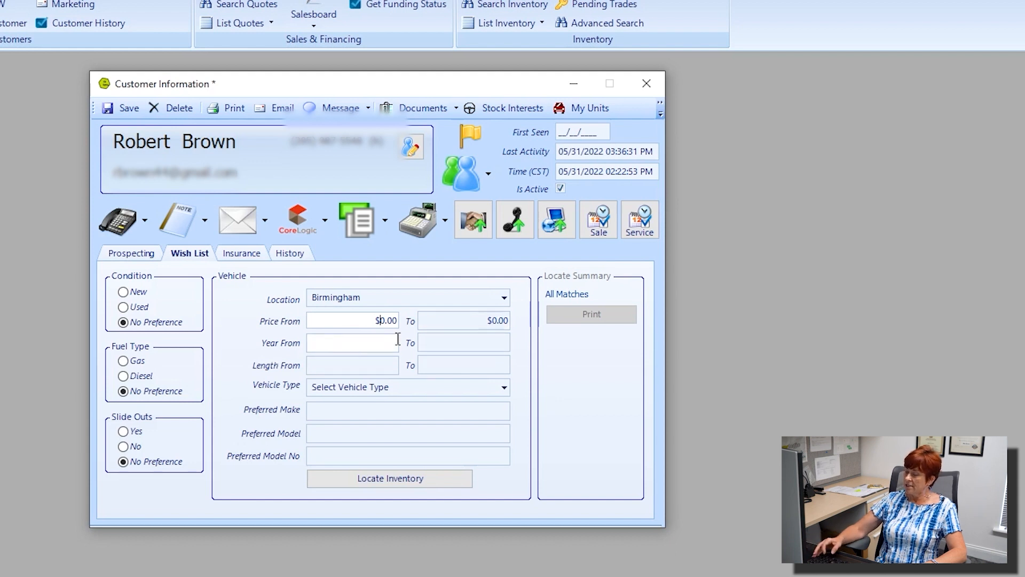
text(25)
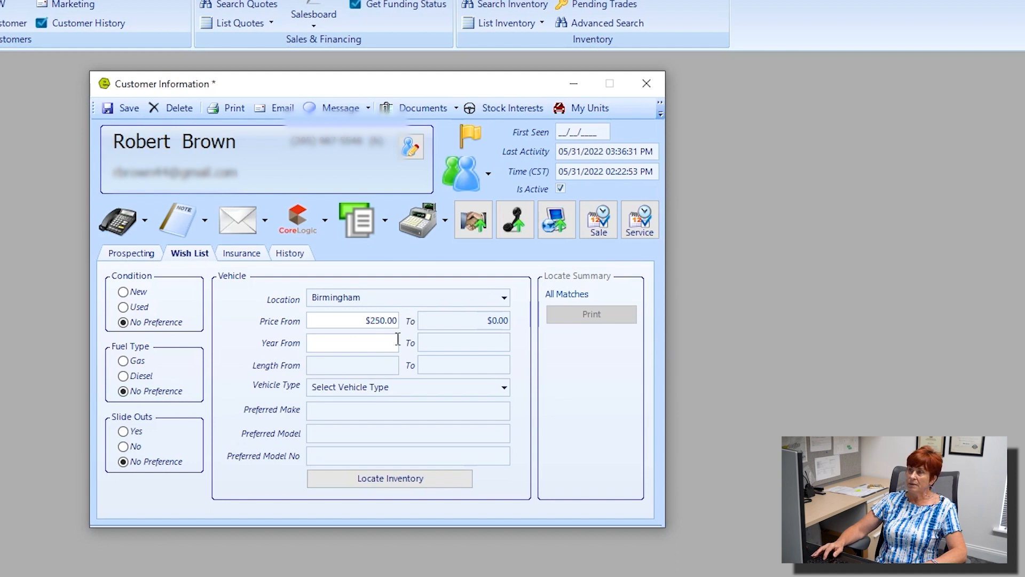
text(00)
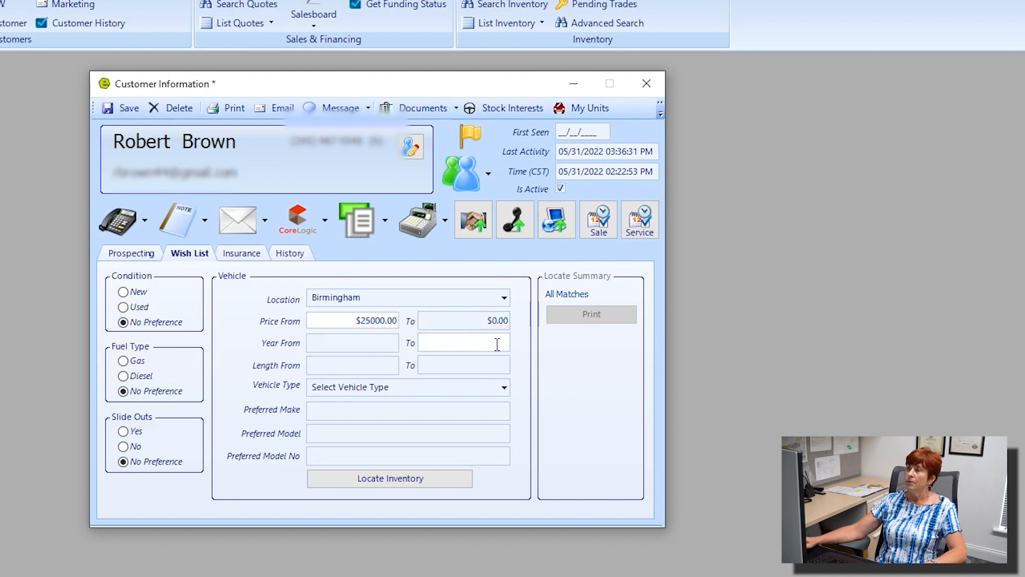
click(493, 320)
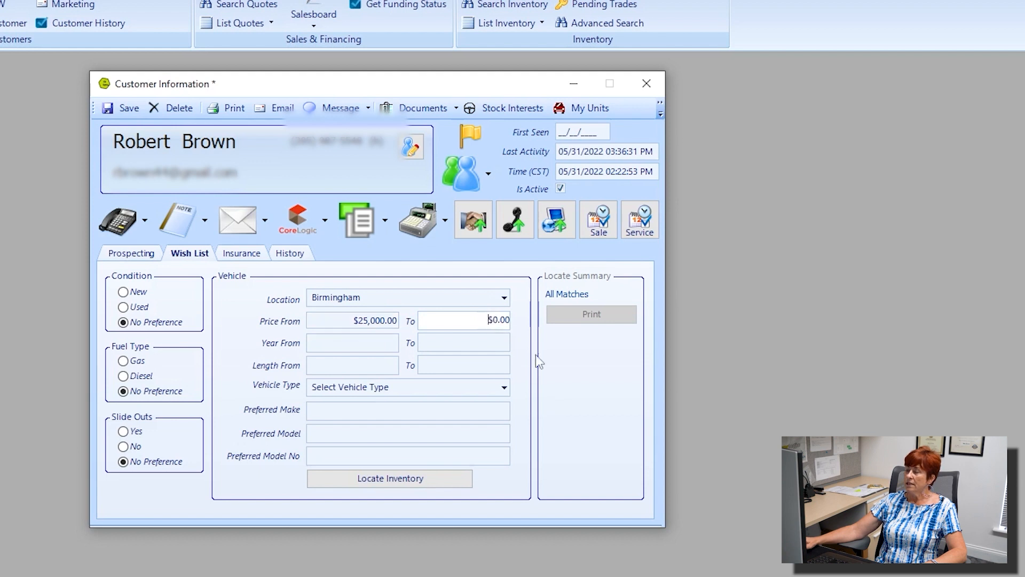
text(40)
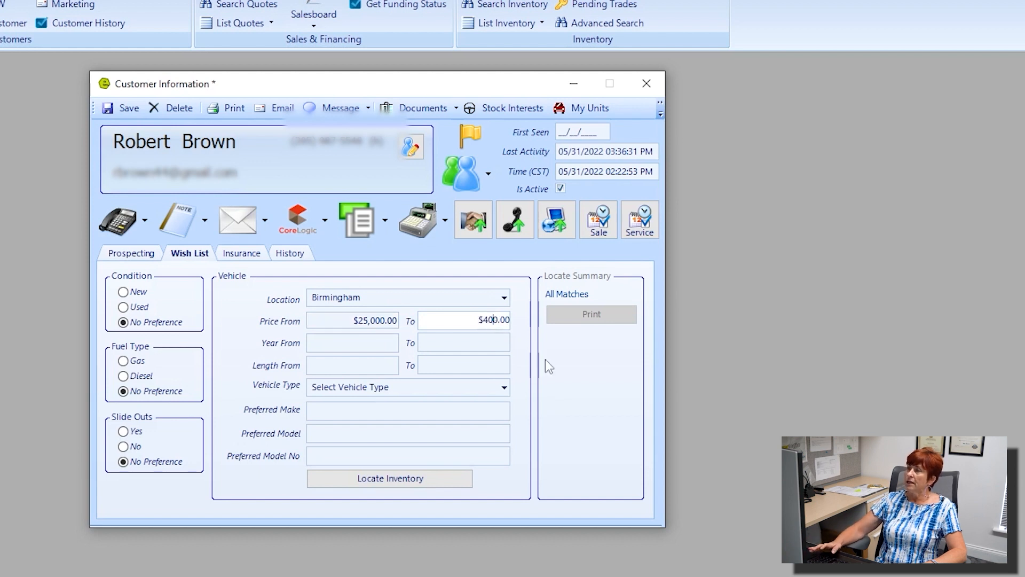
text(000)
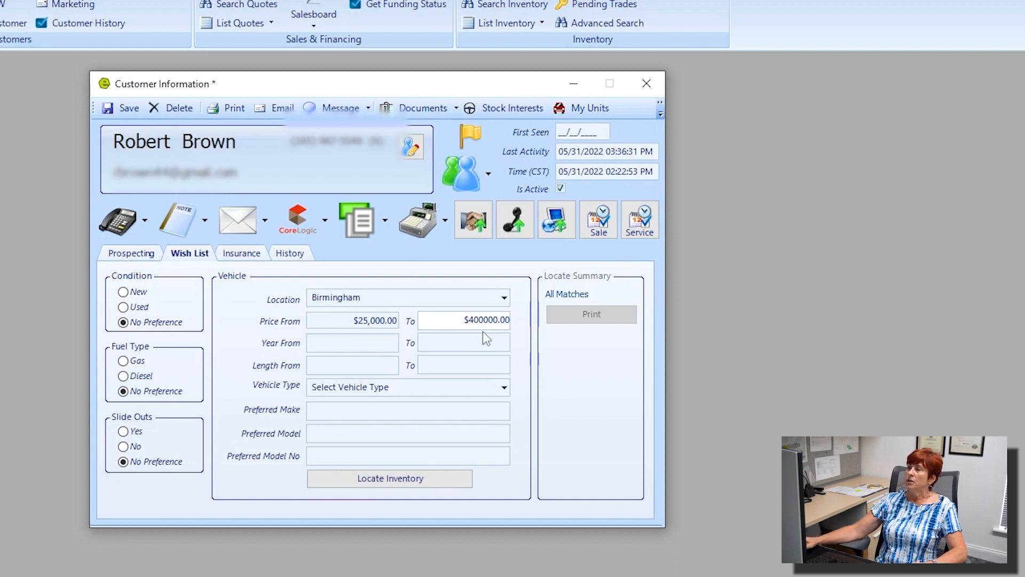
drag(469, 320, 533, 325)
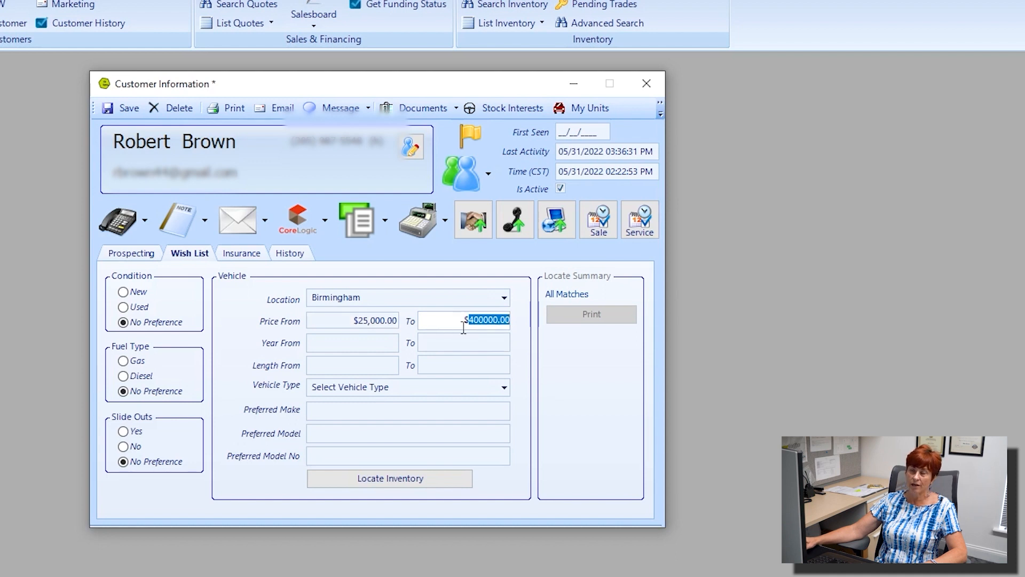
click(350, 349)
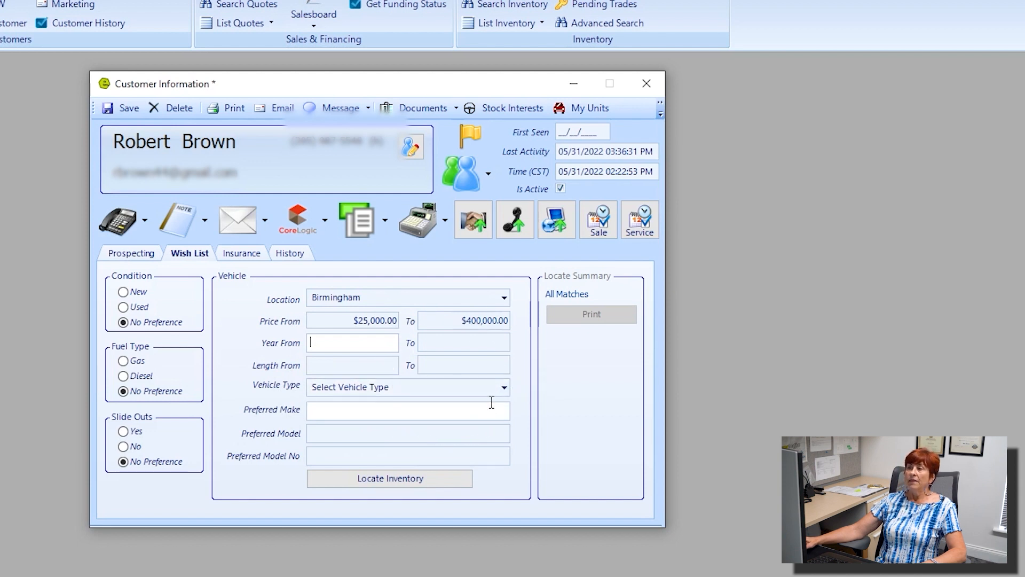
Step: Browse the vehicle type list and leave Vehicle Type unset
click(503, 389)
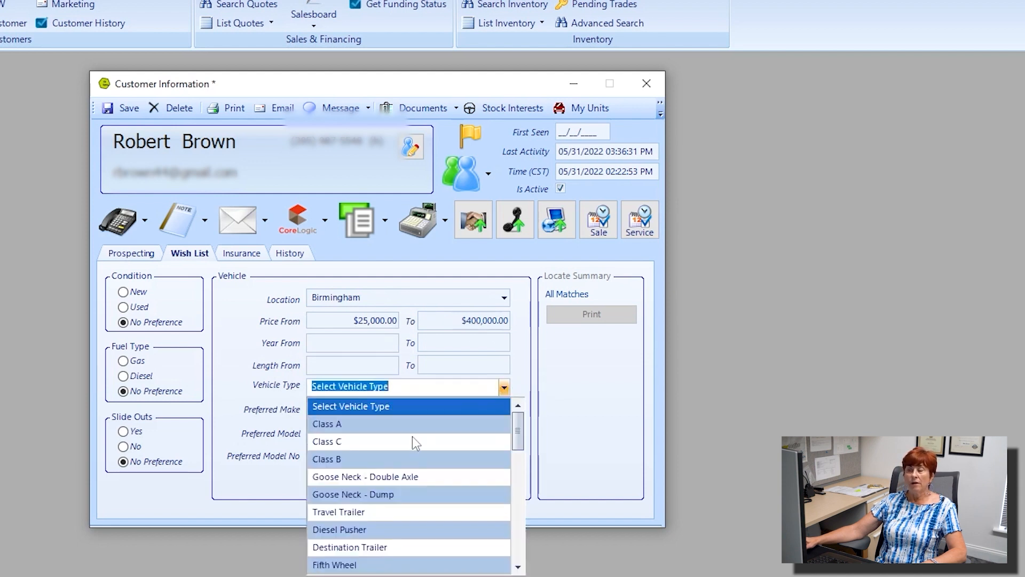
scroll(407, 443, down, 1)
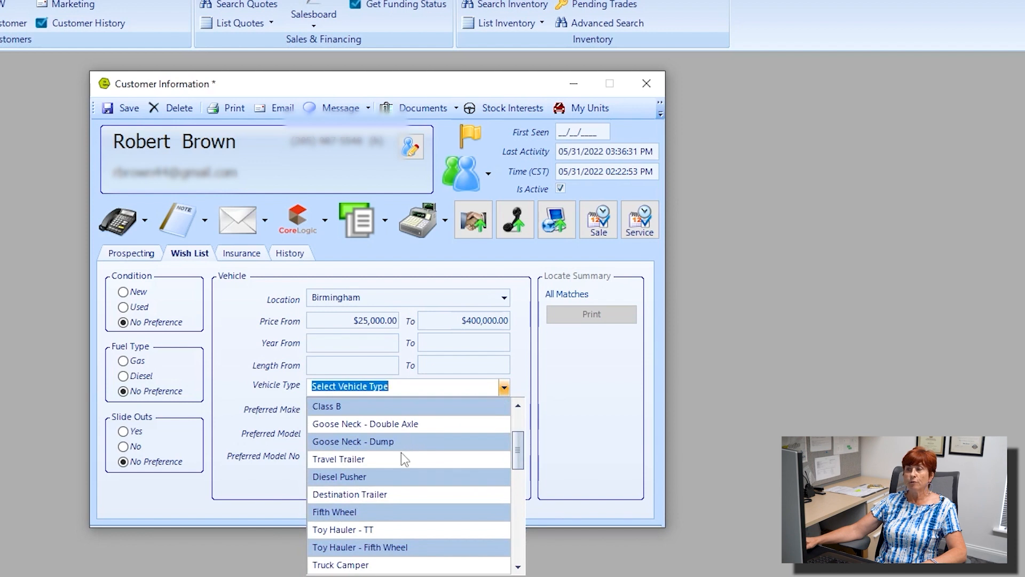
scroll(403, 460, down, 1)
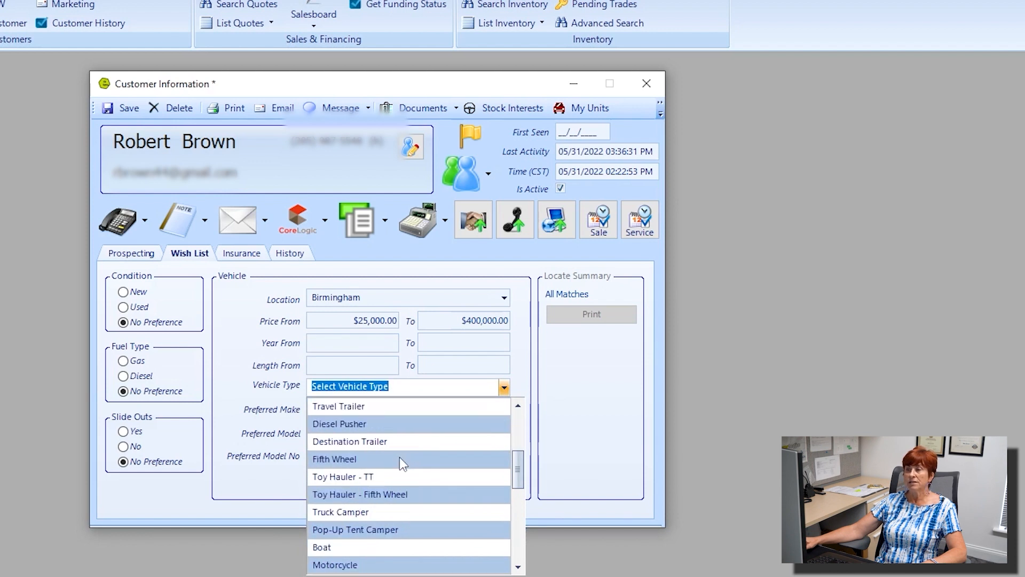
scroll(400, 460, down, 1)
scroll(396, 463, up, 1)
scroll(396, 463, up, 1)
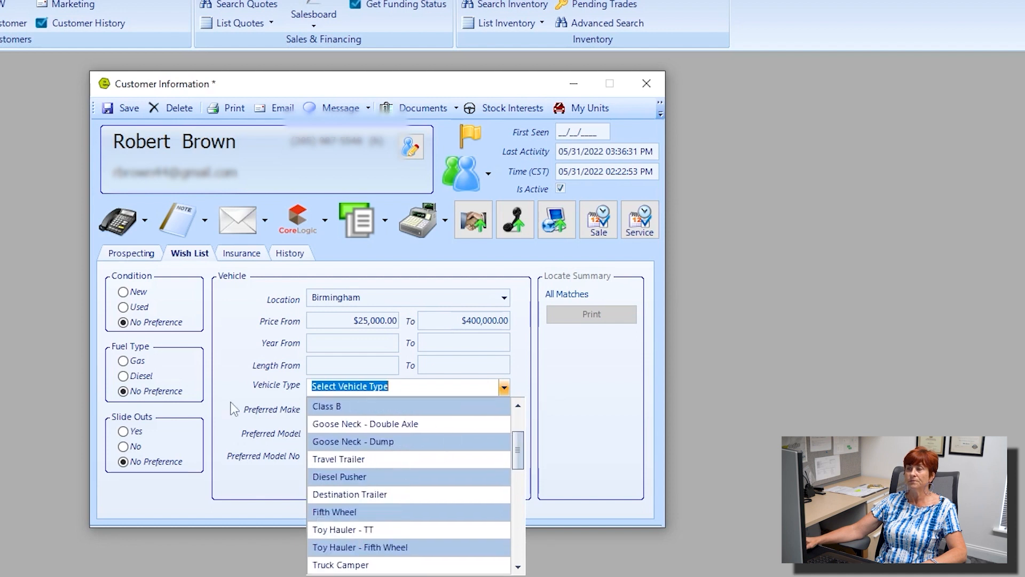
click(286, 410)
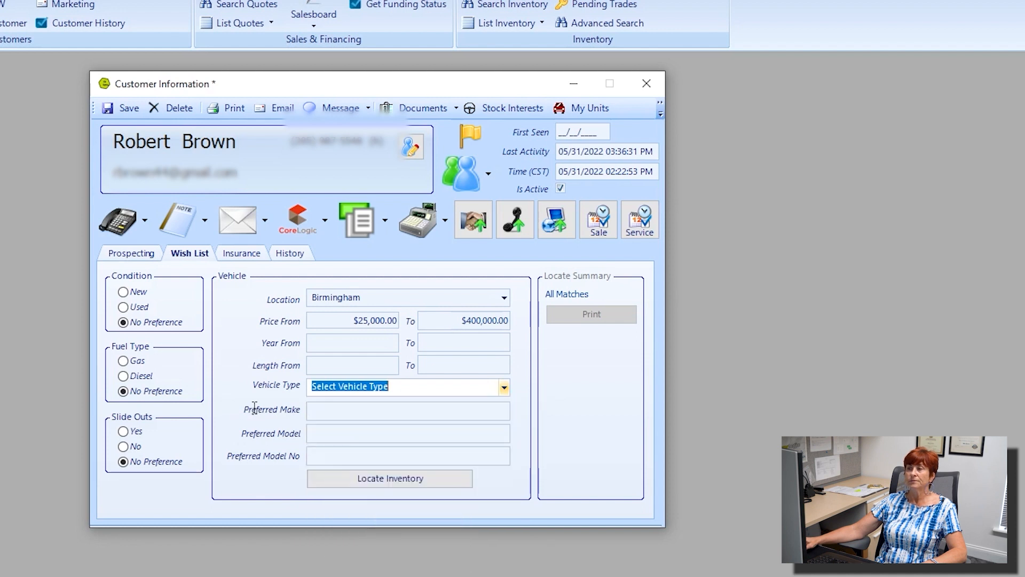
Step: Enter keystone as the preferred make and locate the 5 matching inventory units
click(346, 412)
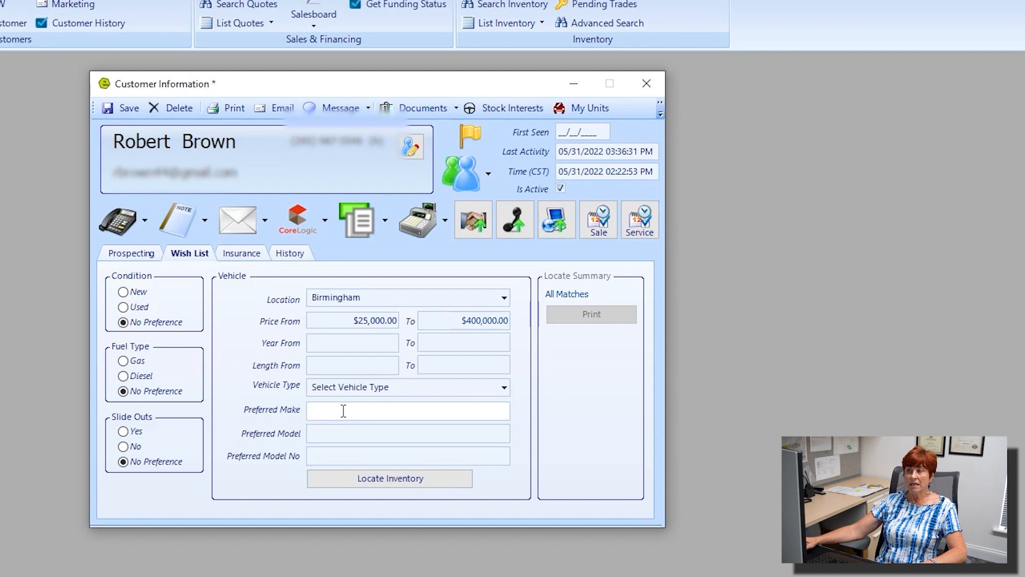
click(335, 433)
click(327, 457)
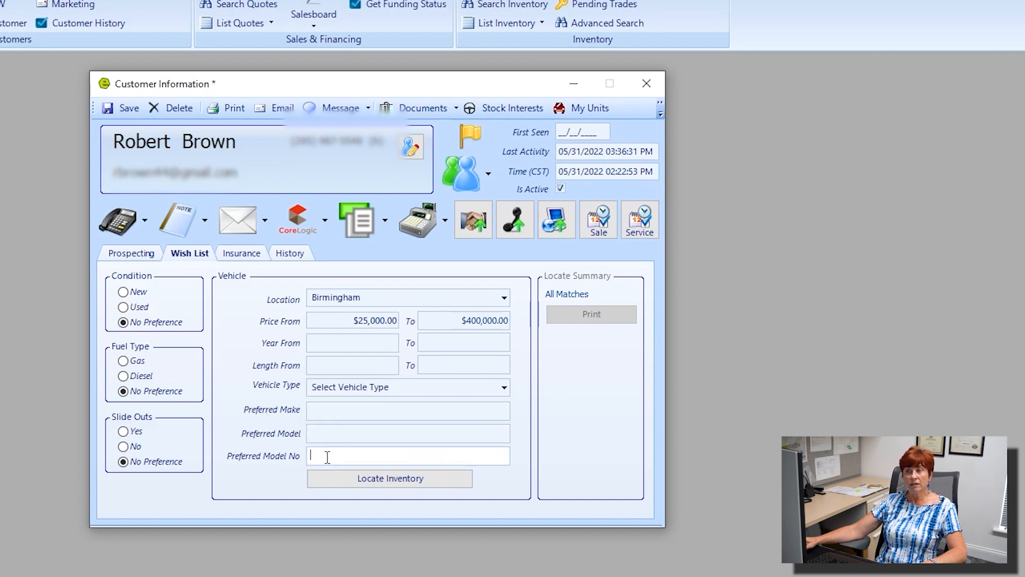
click(330, 408)
text(key)
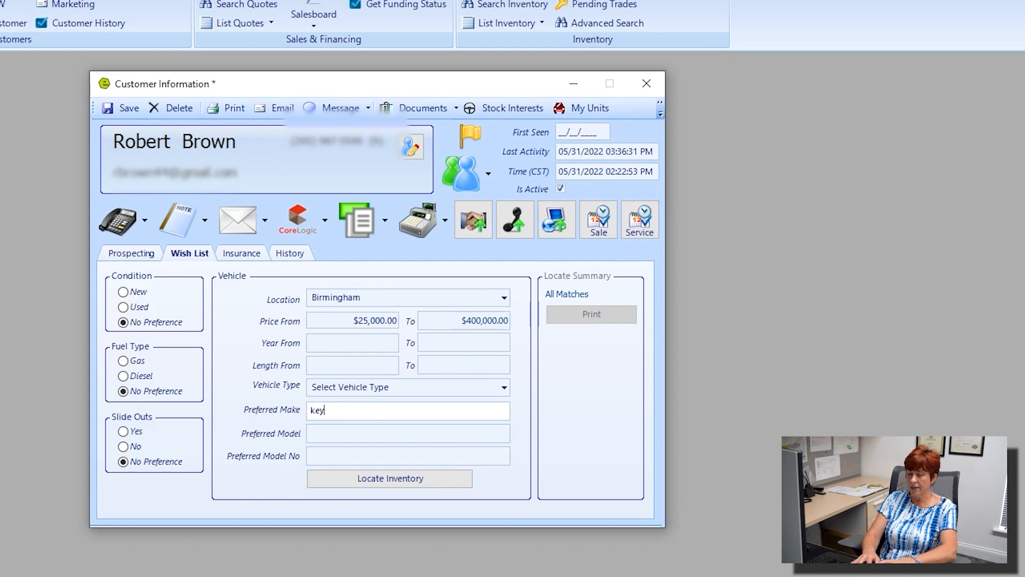
text(stone)
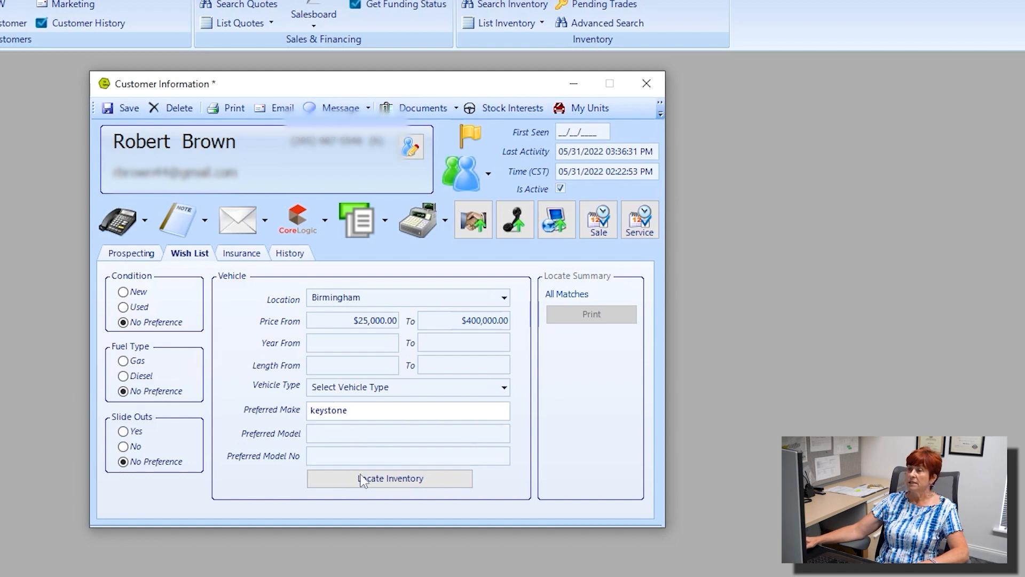
click(387, 479)
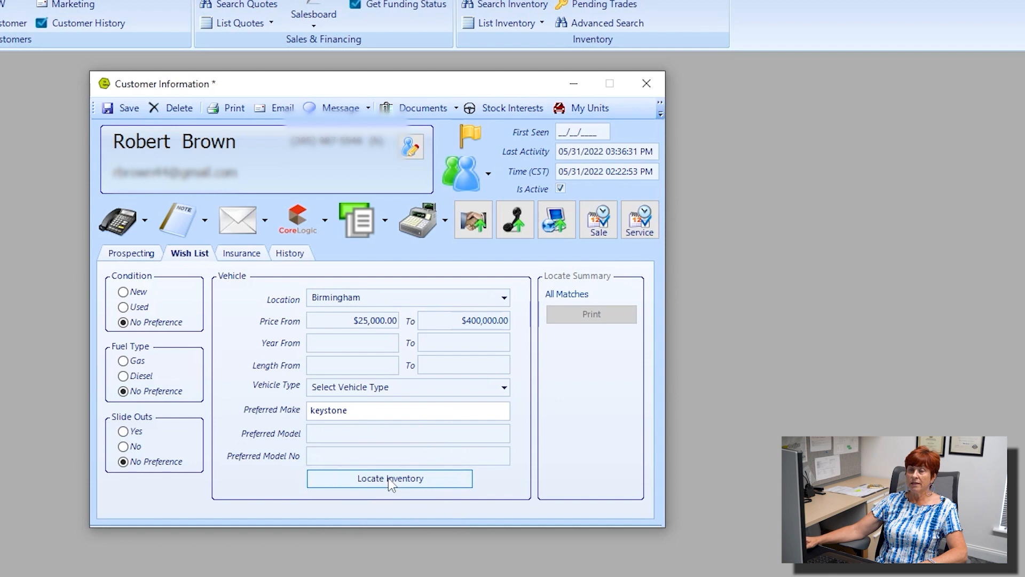
click(387, 480)
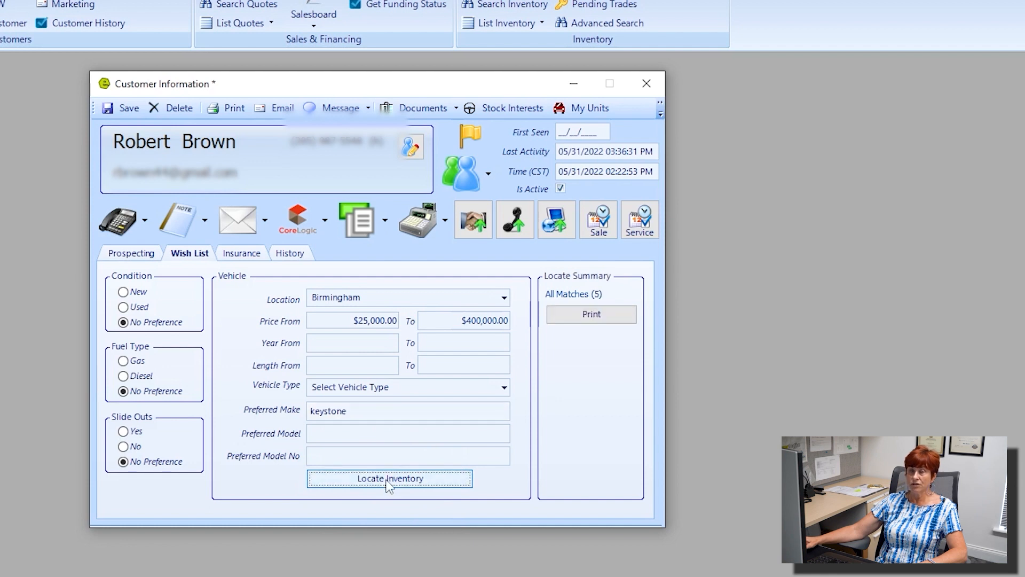
click(603, 297)
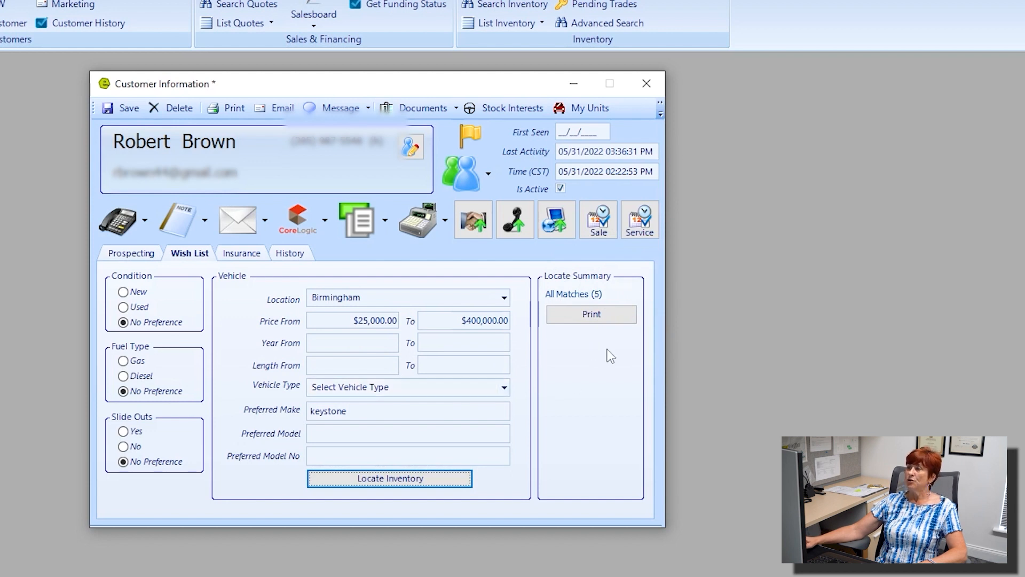
click(601, 314)
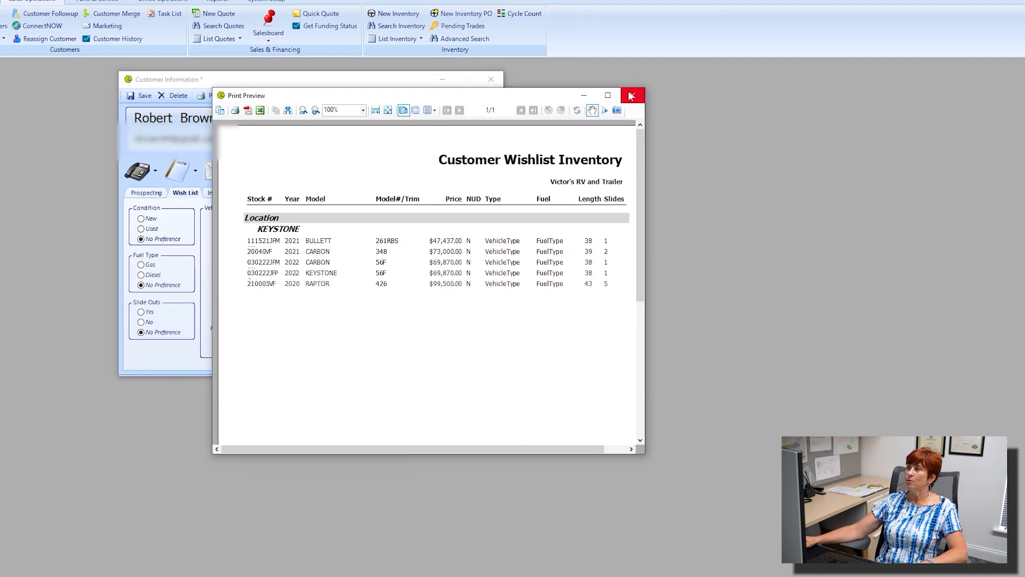
click(608, 96)
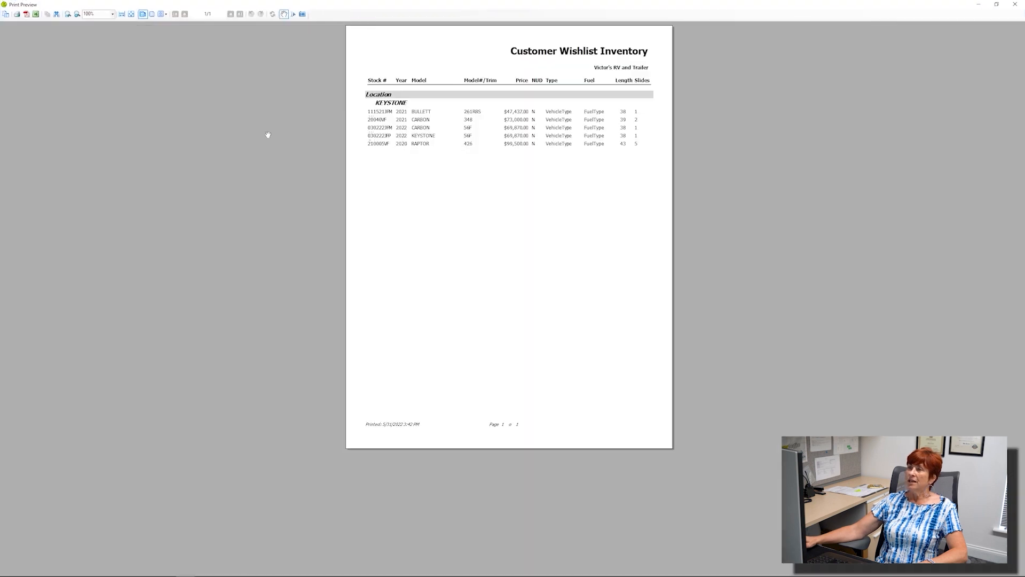
scroll(435, 215, up, 6)
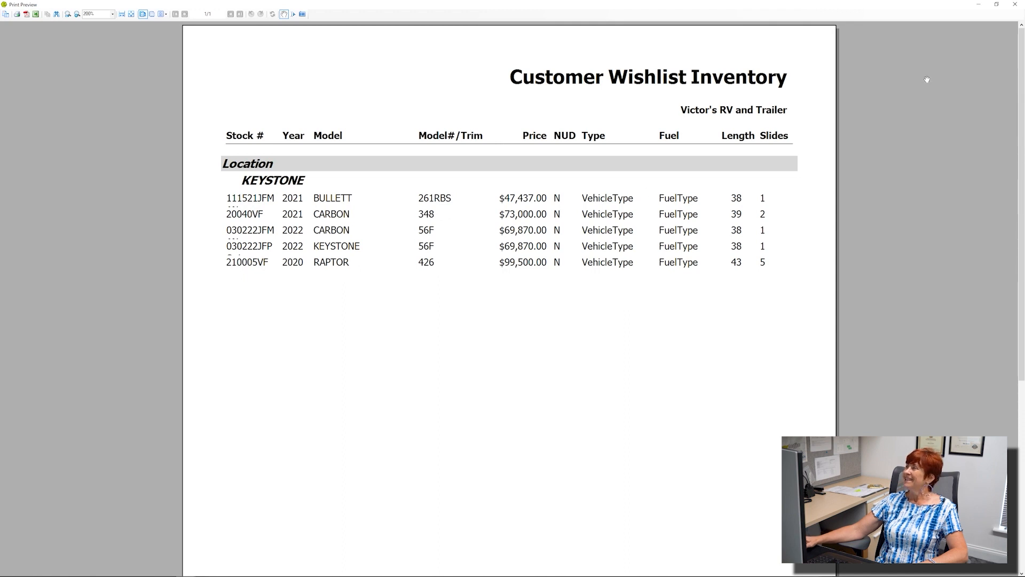
click(1015, 4)
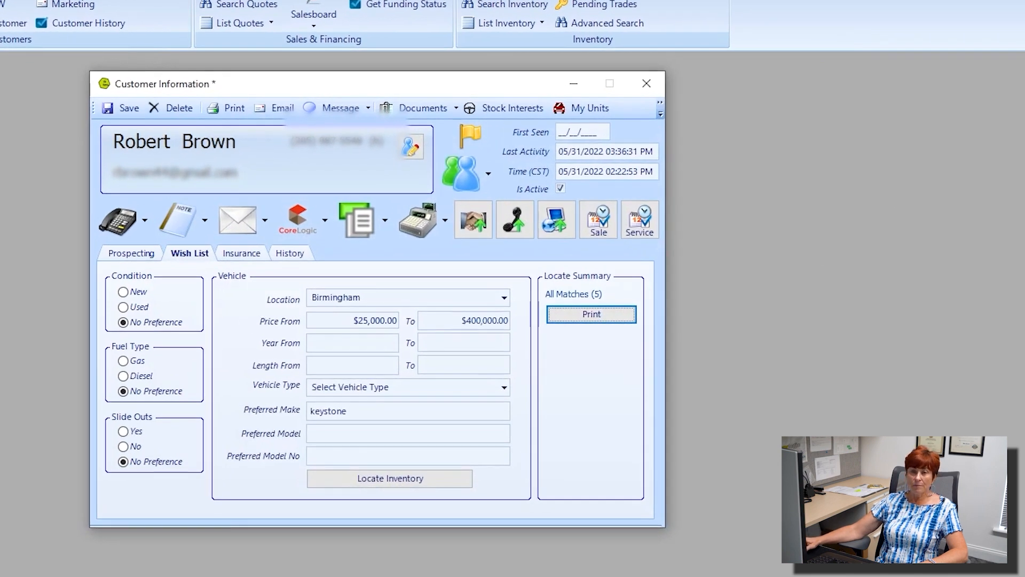
drag(0, 140, 329, 73)
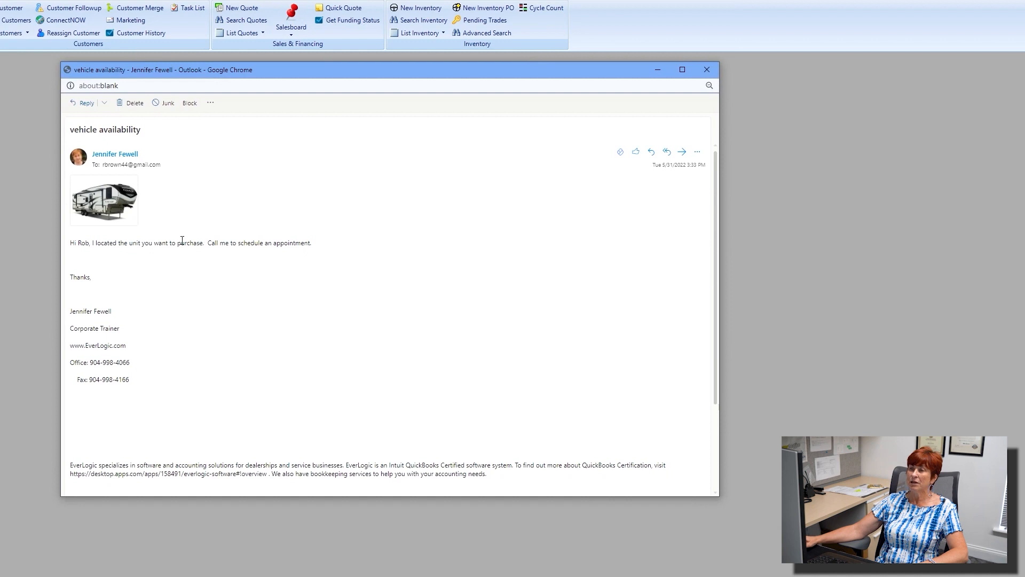
key(ctrl+plus)
key(ctrl+minus)
drag(82, 282, 206, 288)
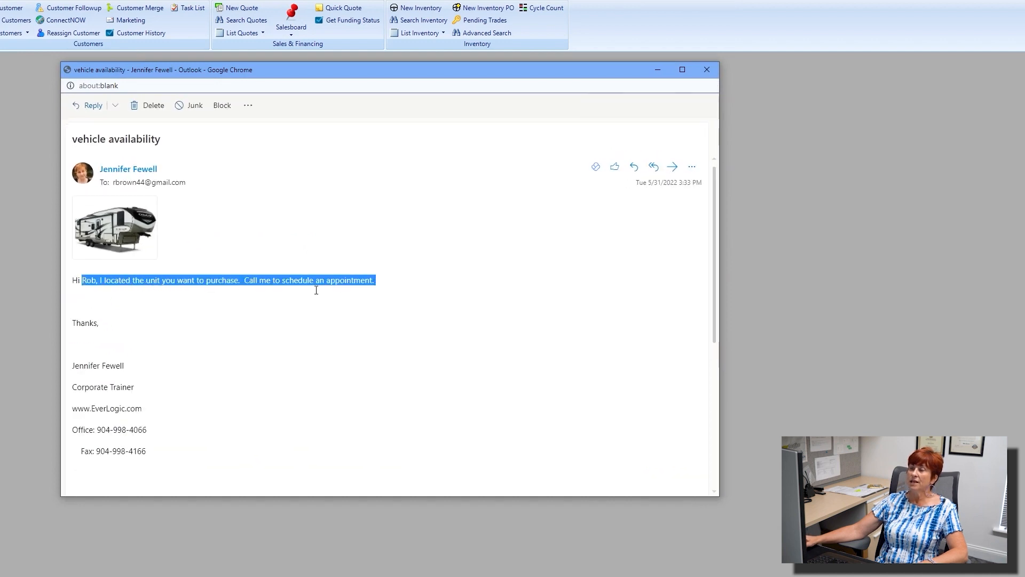
mouse_move(104, 231)
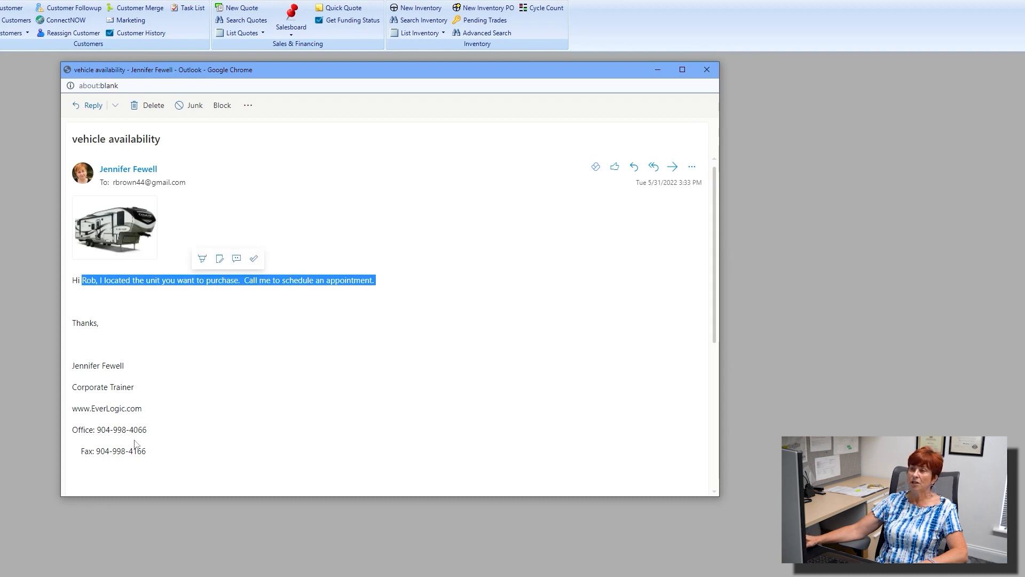
click(154, 452)
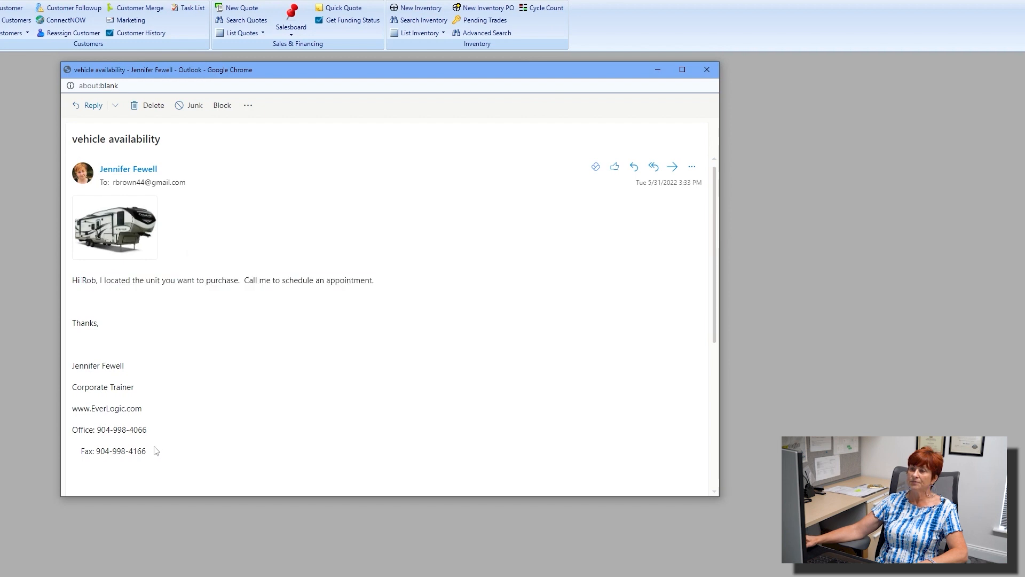
drag(138, 431, 49, 315)
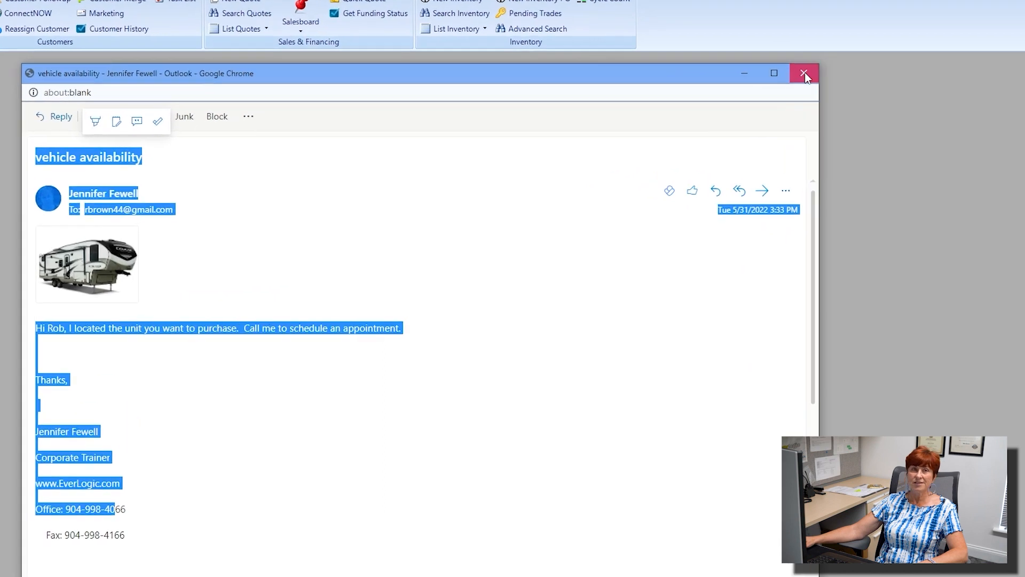
click(715, 71)
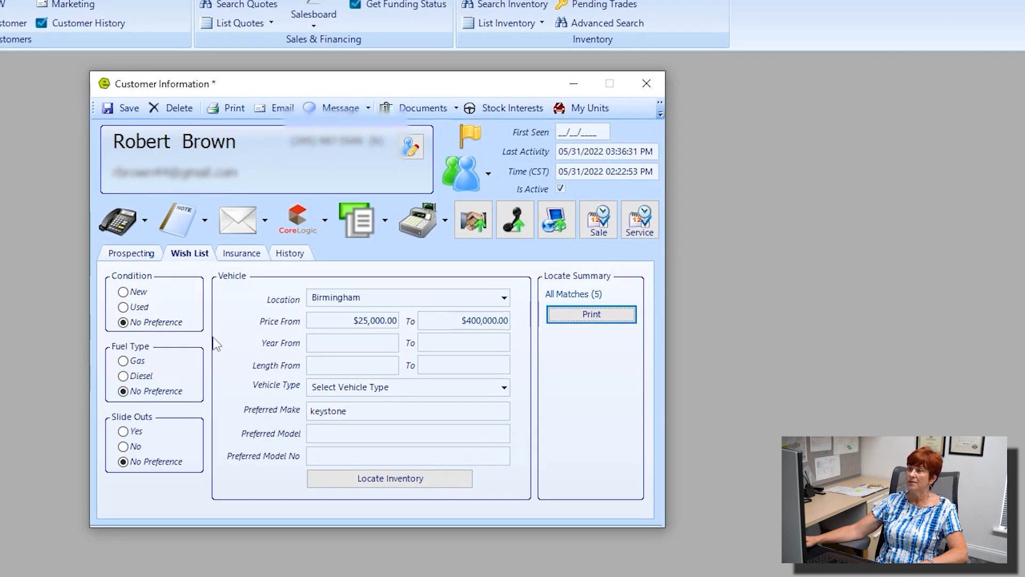
Step: Switch to the Prospecting tab and save the customer record
click(129, 255)
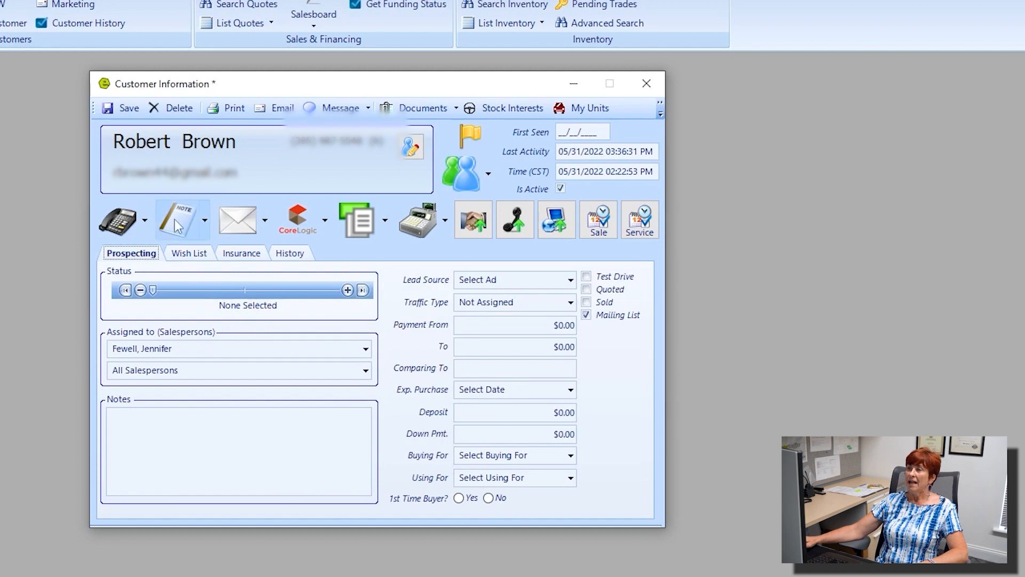
click(127, 108)
click(133, 263)
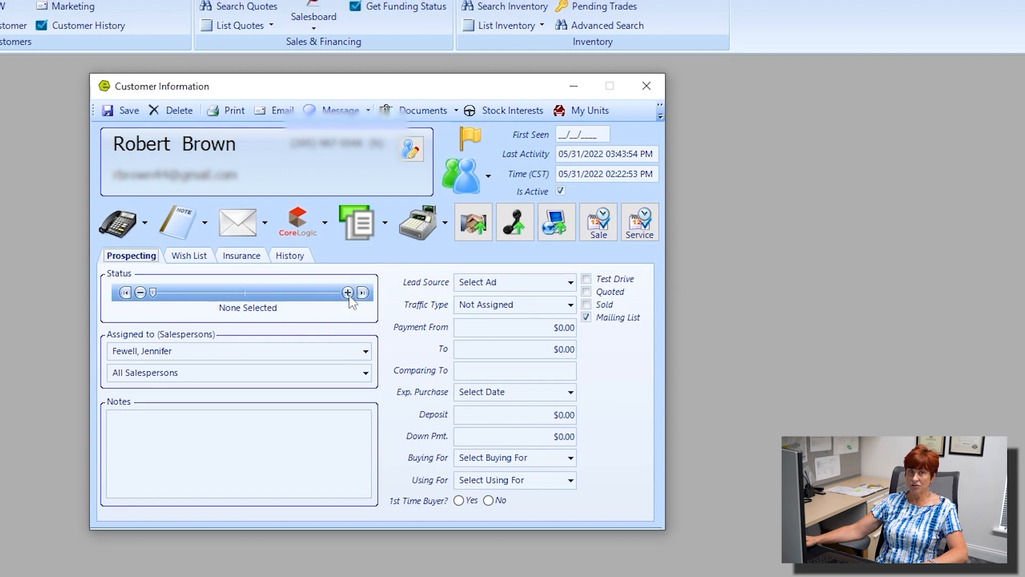
key(ctrl)
key(ctrl)
key(ctrl)
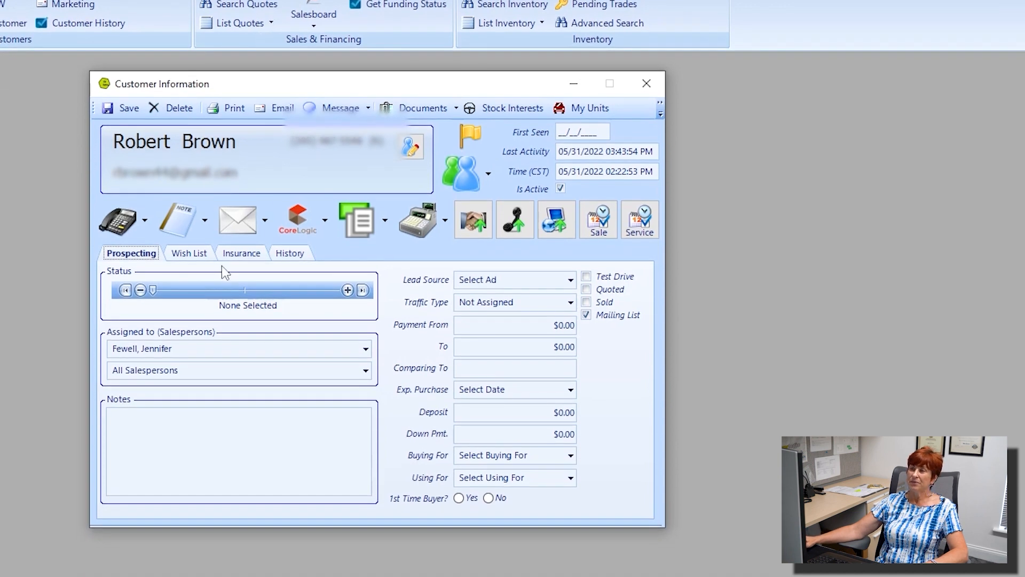
Step: Advance the prospecting Status through New, Maybe, Hot, Considering, Lost, Inactive and Warm to Cold
click(348, 290)
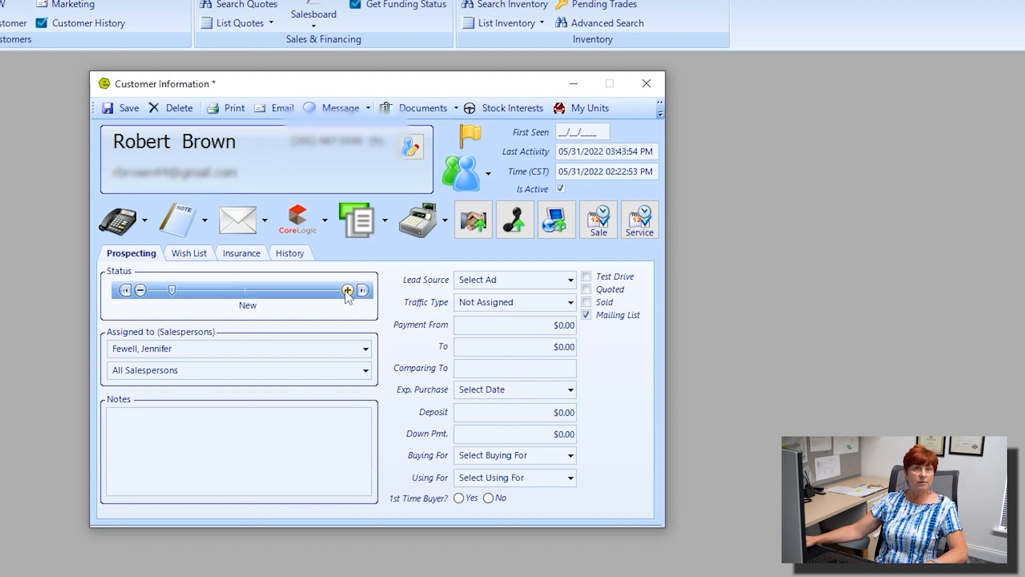
click(348, 290)
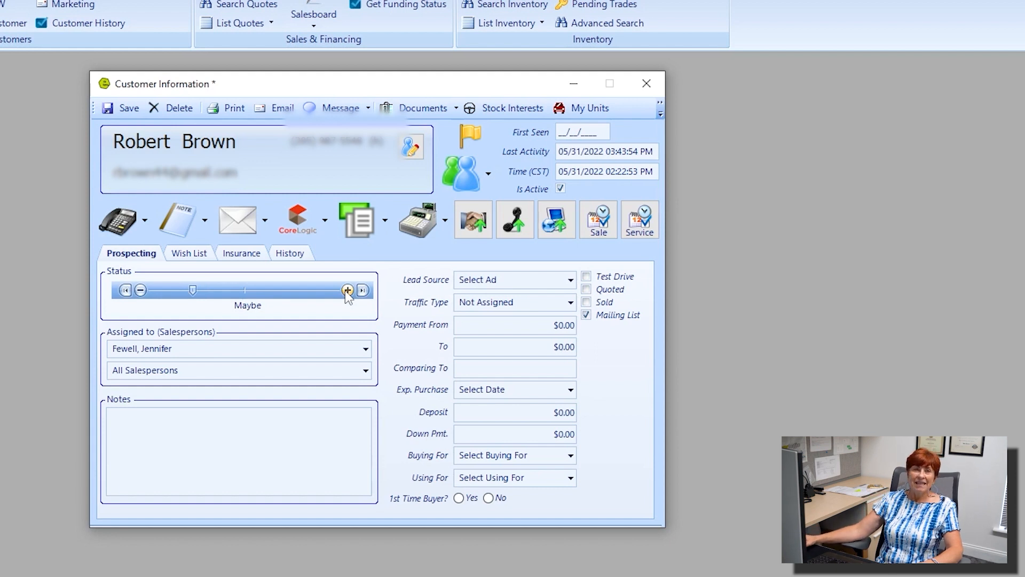
click(348, 290)
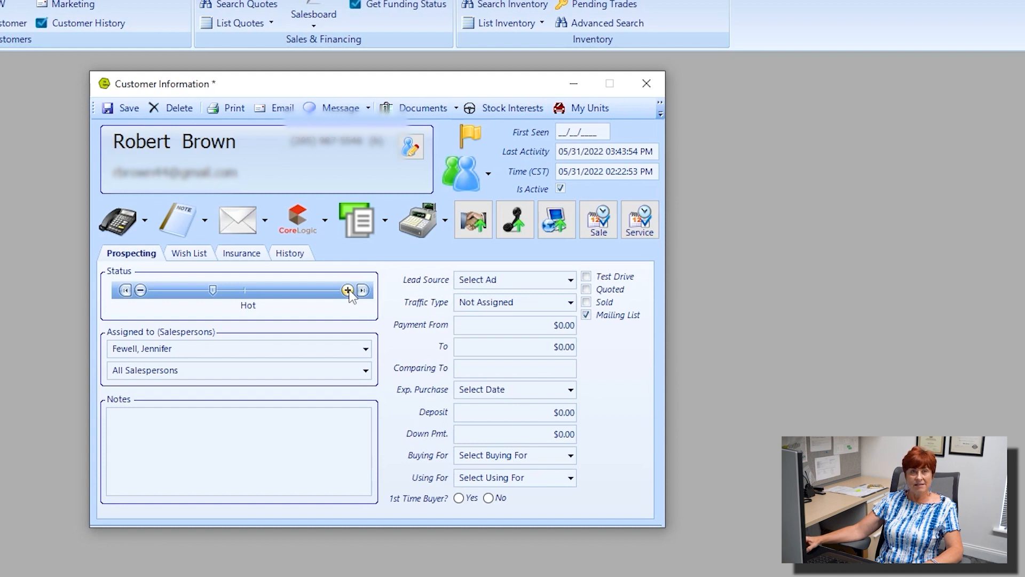
click(348, 290)
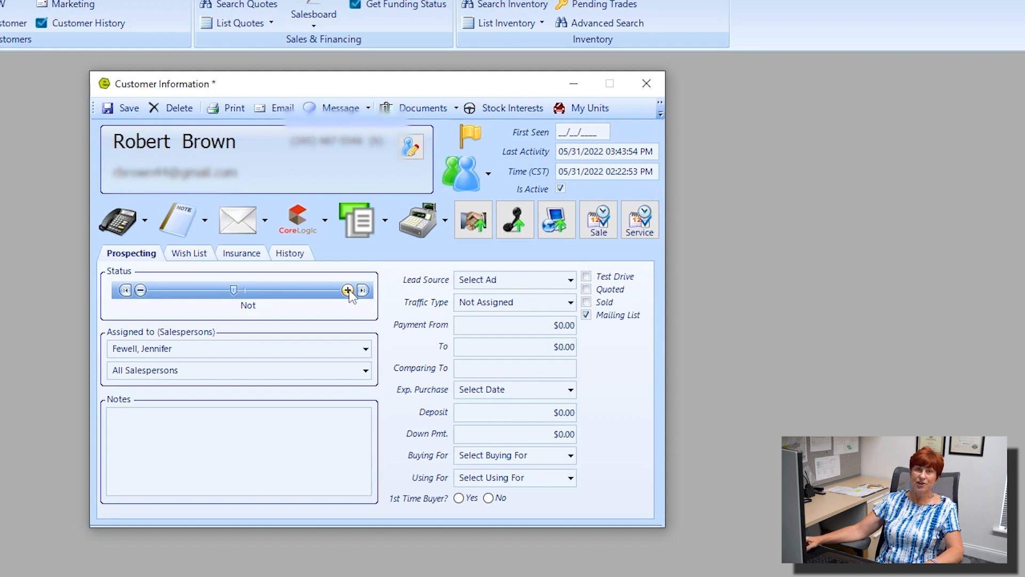
click(348, 290)
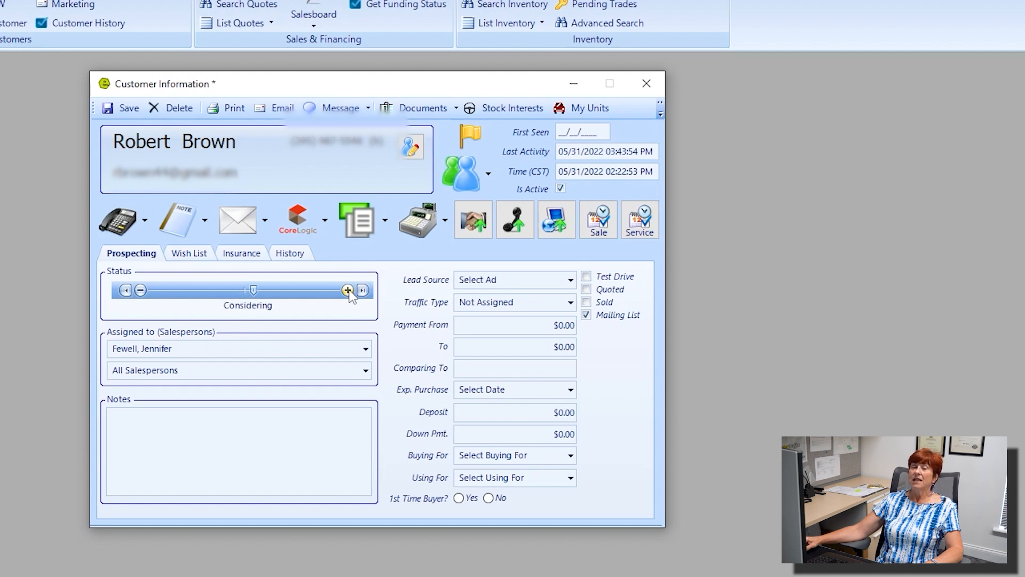
click(347, 290)
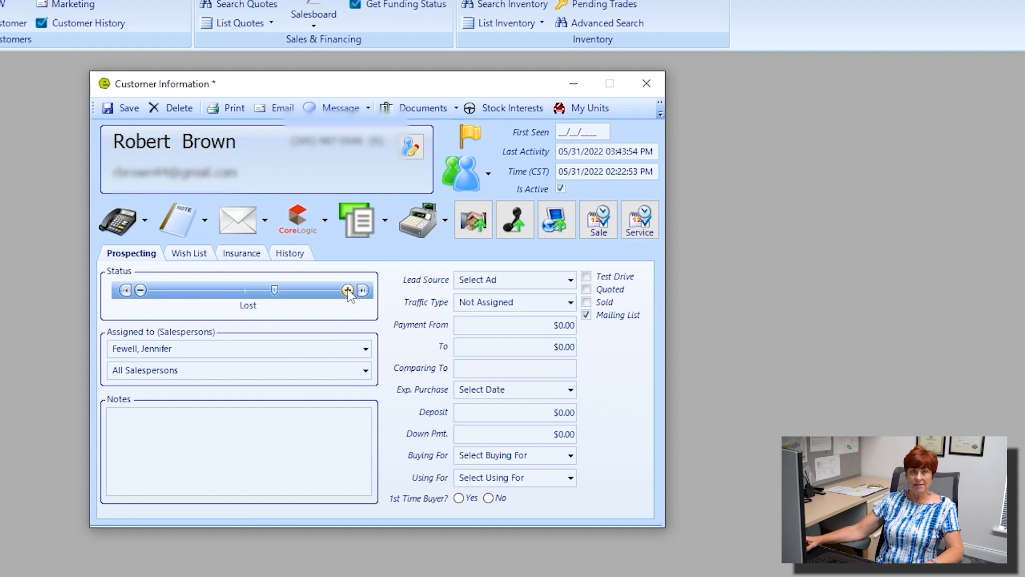
click(348, 290)
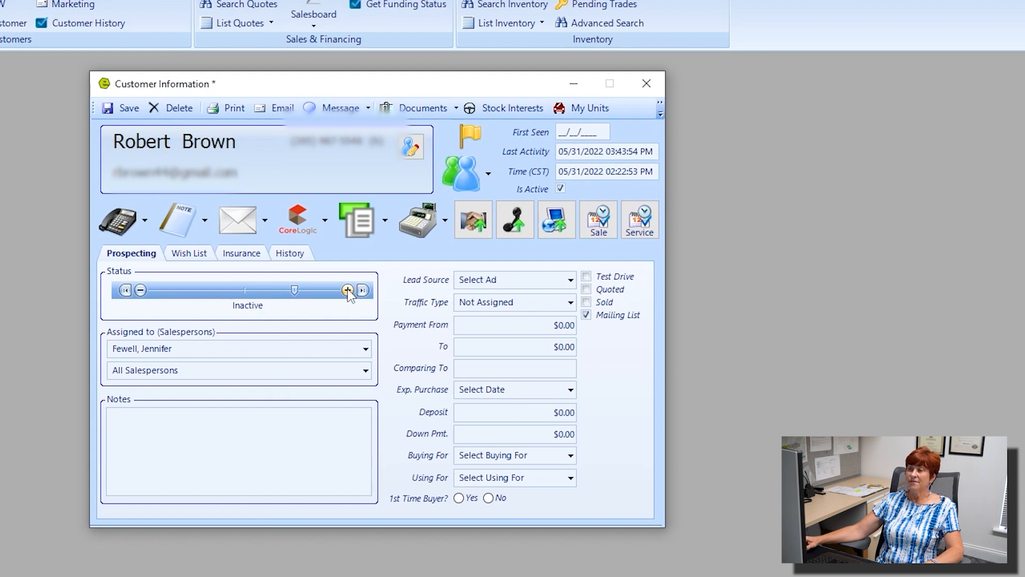
click(347, 290)
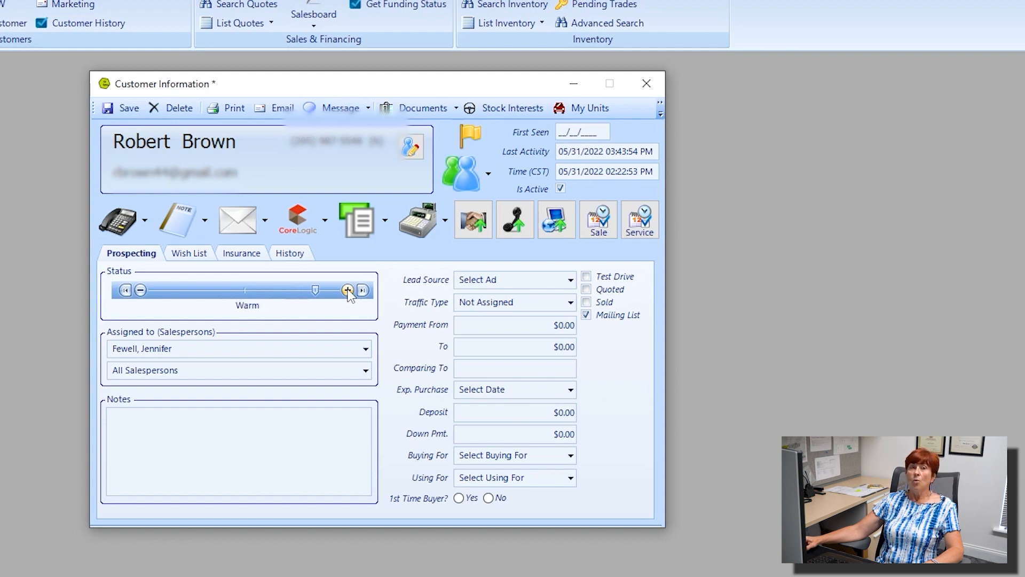
click(348, 290)
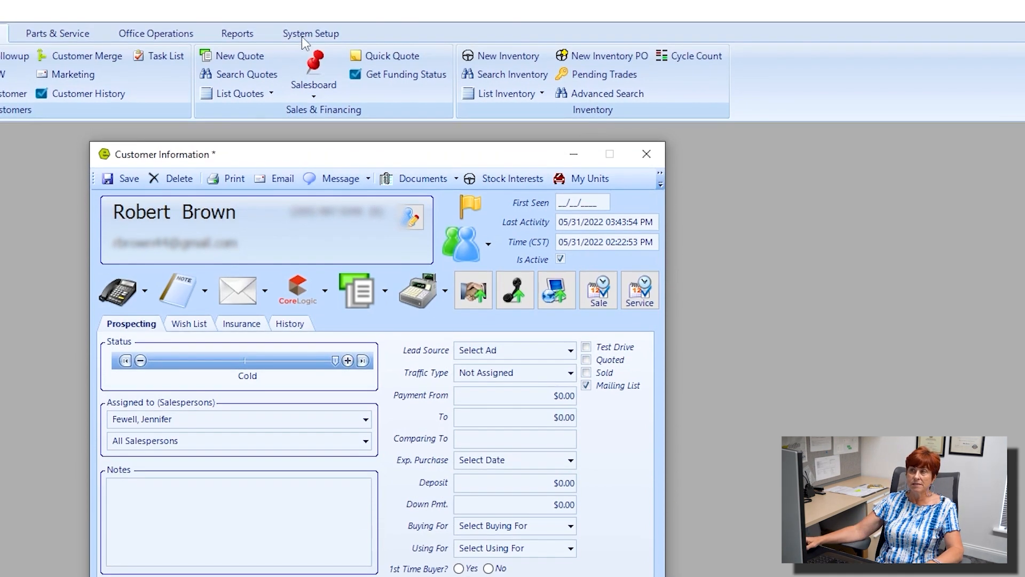
click(304, 34)
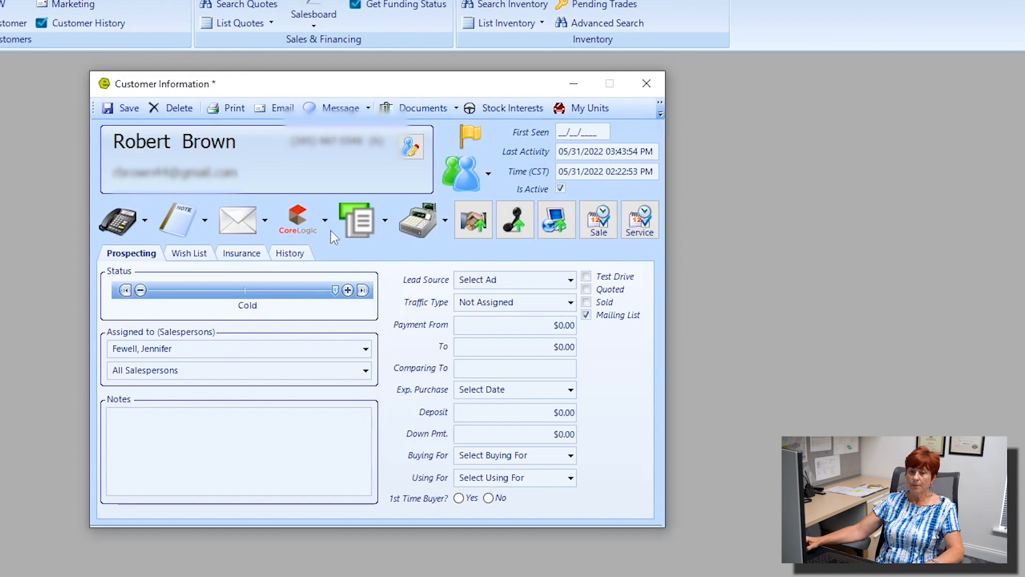
key(ctrl)
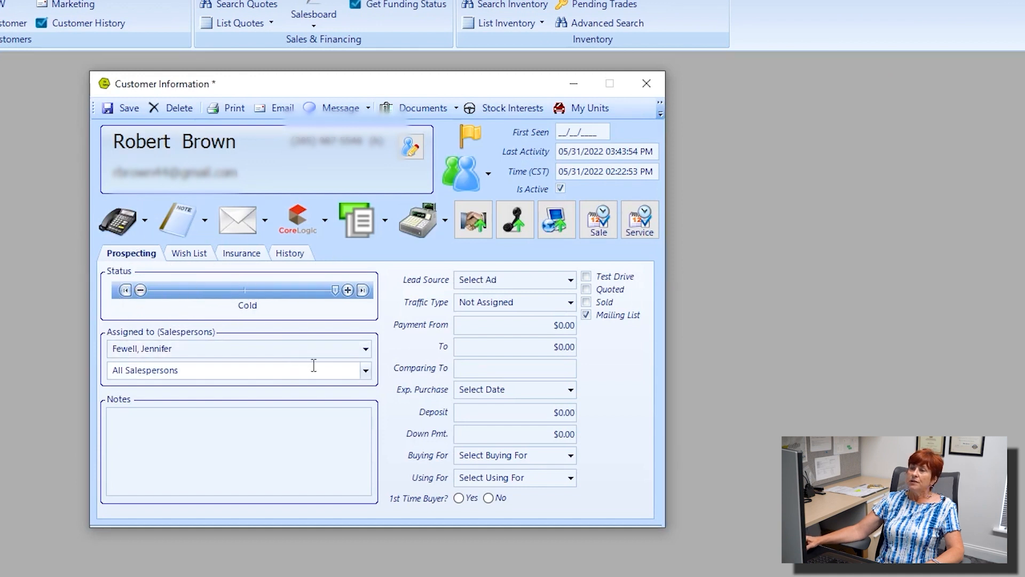
Step: Save and close the record, search active customers by last name, and open the second match
click(129, 112)
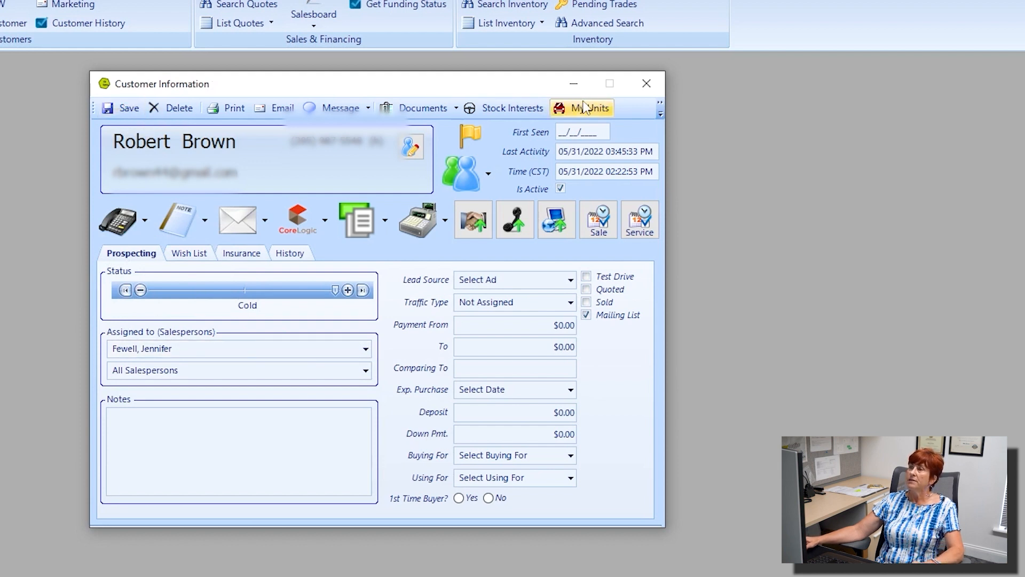
click(645, 88)
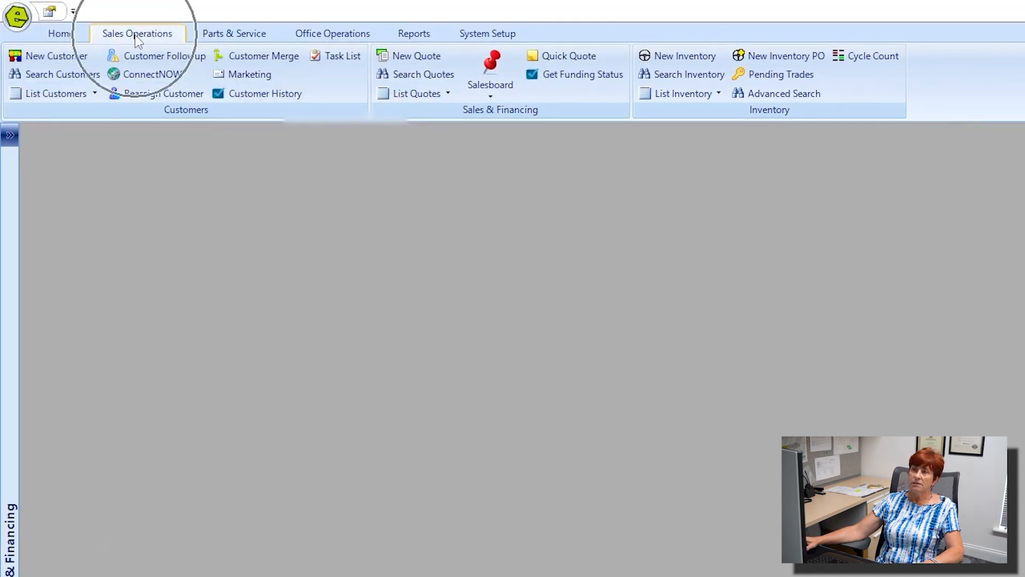
click(61, 78)
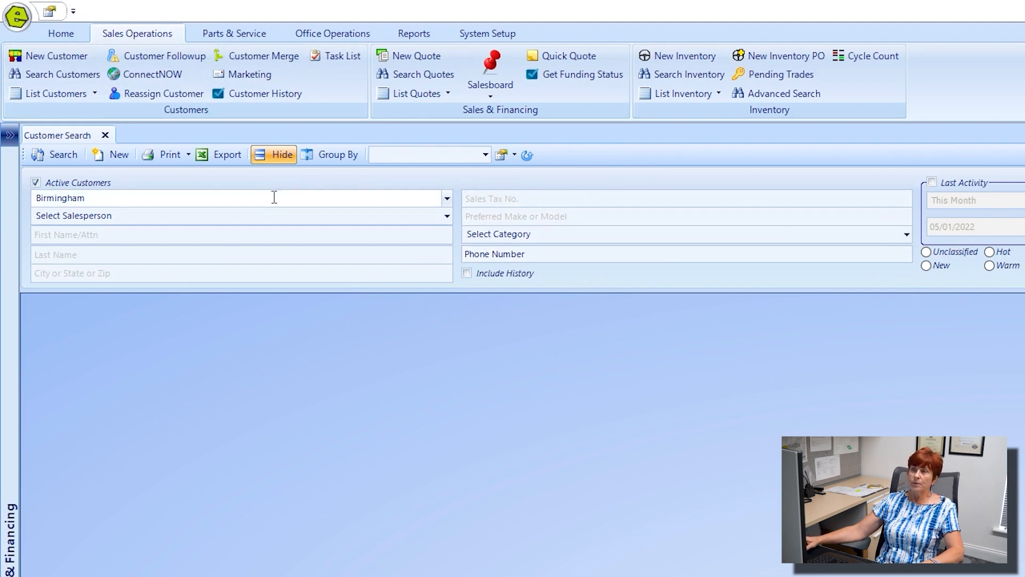
click(98, 255)
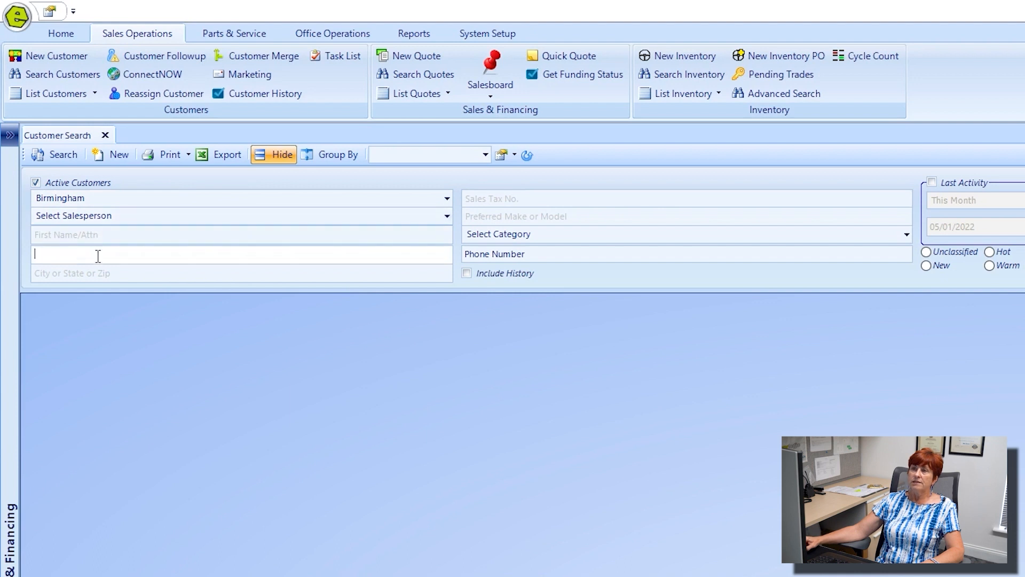
text(brown)
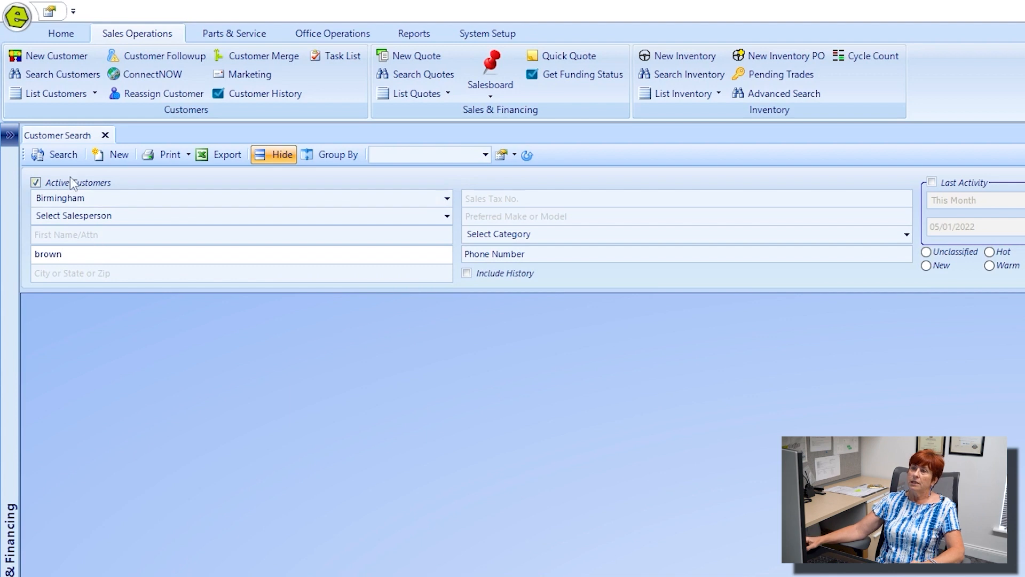
click(59, 157)
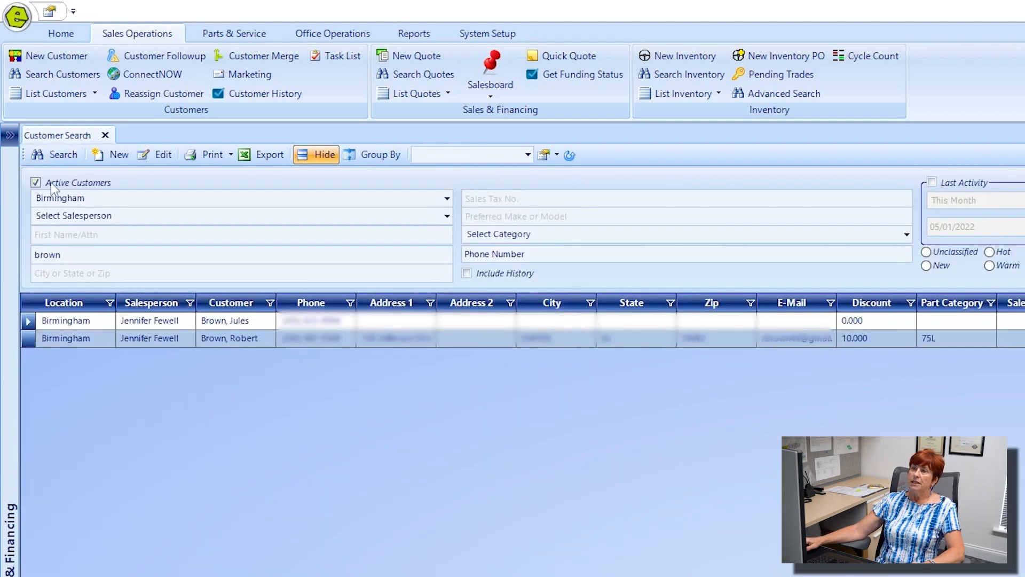
key(ctrl)
key(ctrl)
key(ctrl)
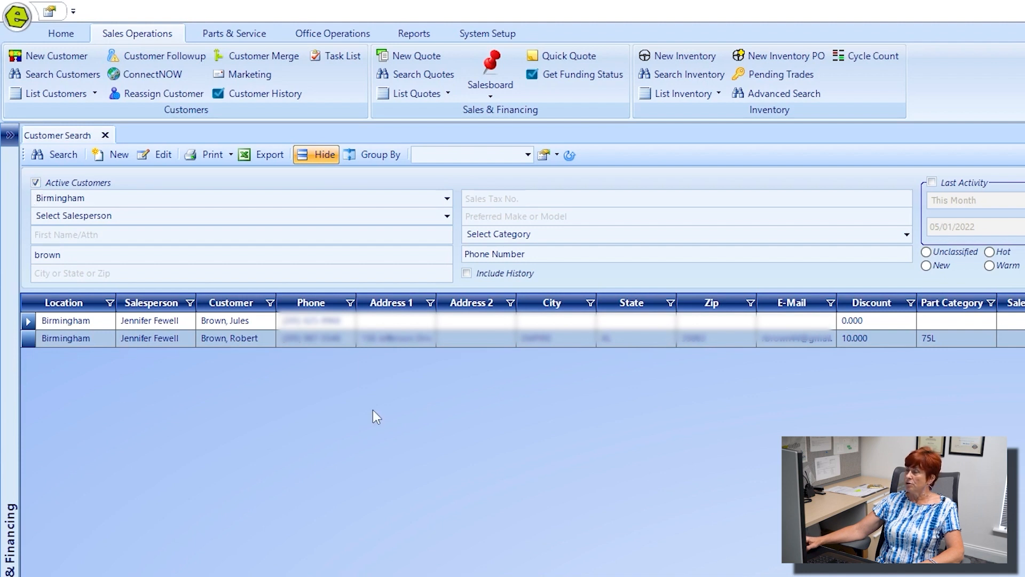
double_click(233, 338)
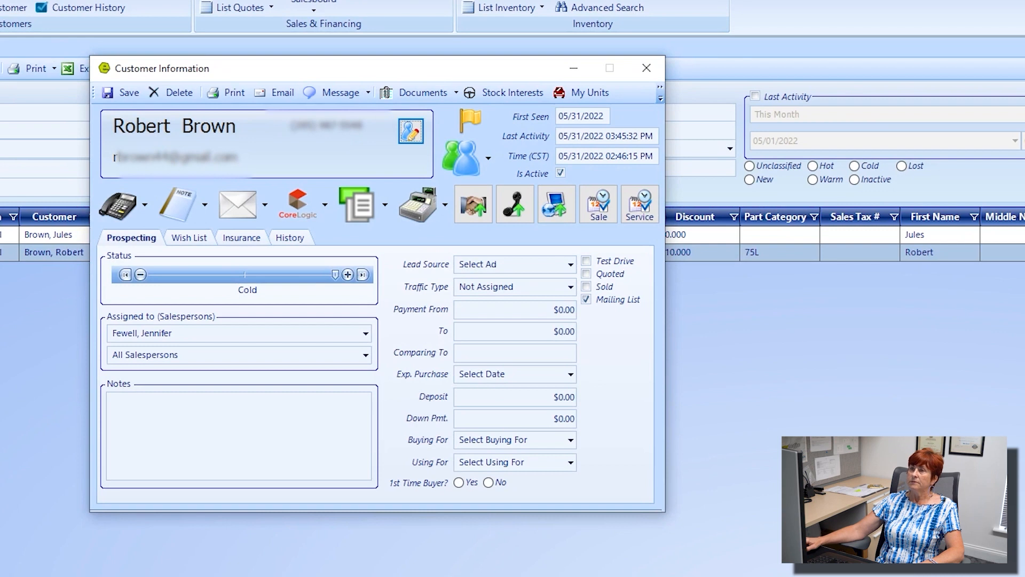
Step: Check both salesperson lists, leaving the assignments at their current values
key(Escape)
key(Escape)
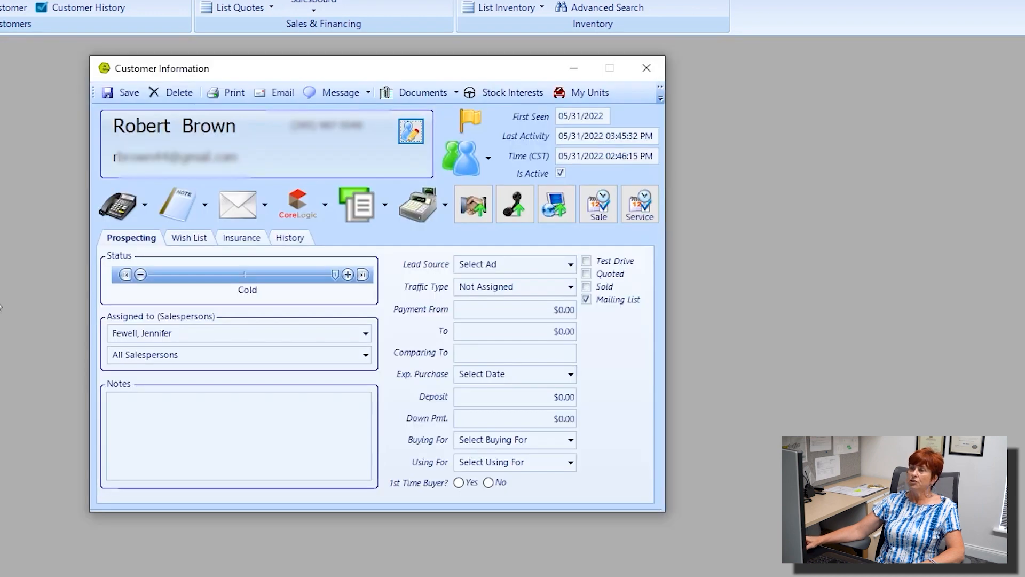
click(366, 333)
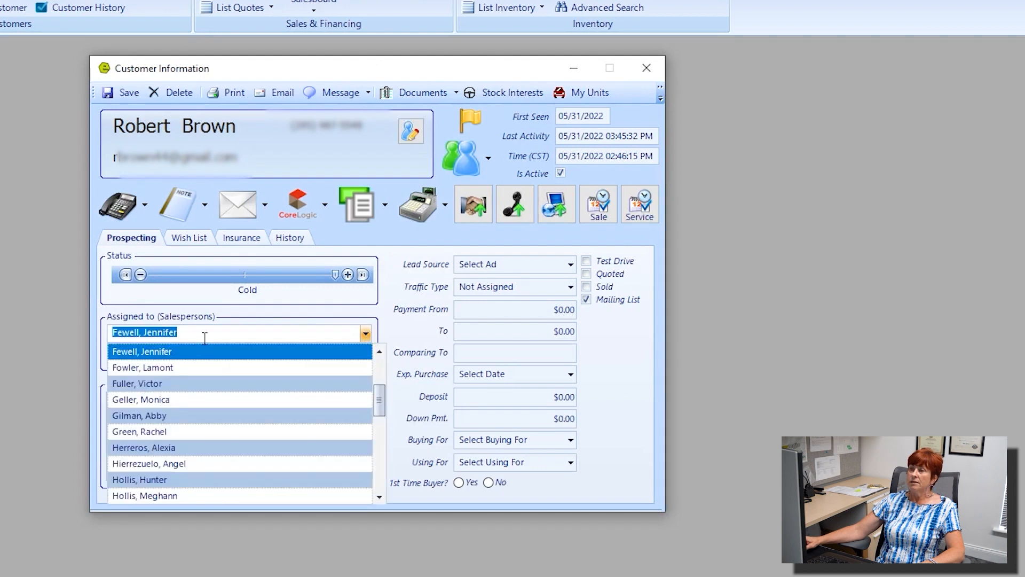
click(432, 318)
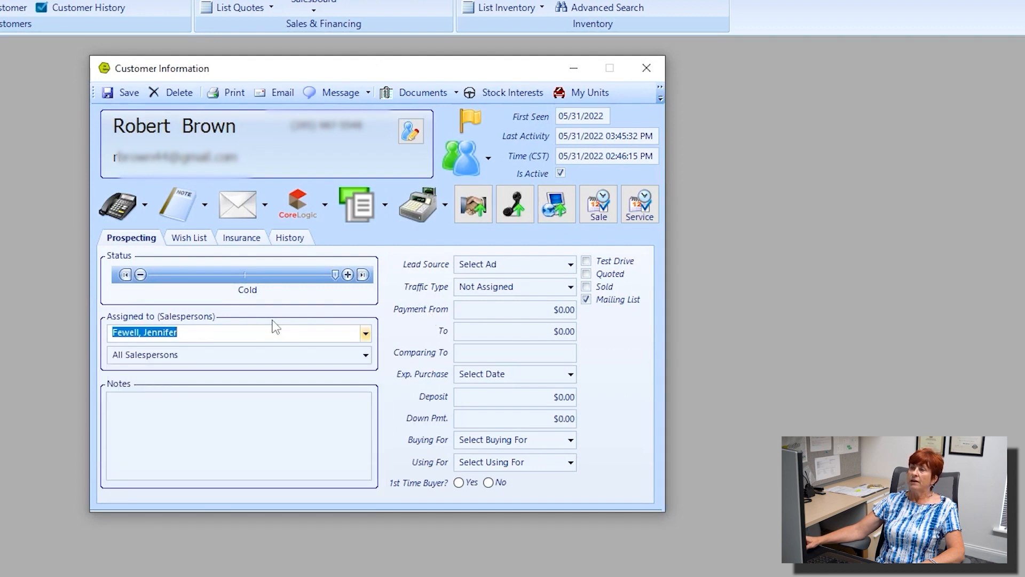
click(366, 355)
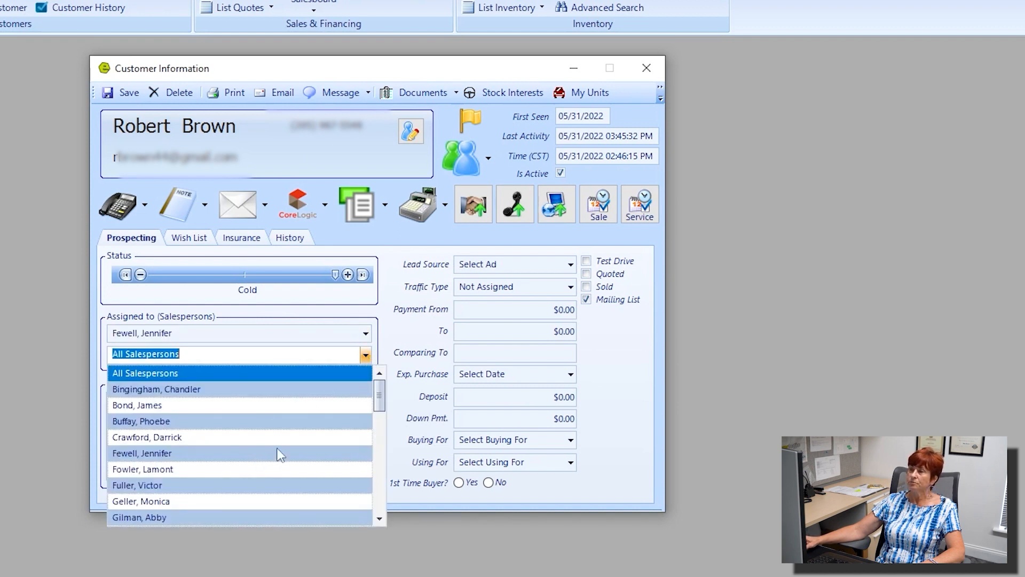
click(417, 348)
Step: Enter the note 'not private may print on receipt for customer to see' and highlight it with the First Seen date
click(150, 407)
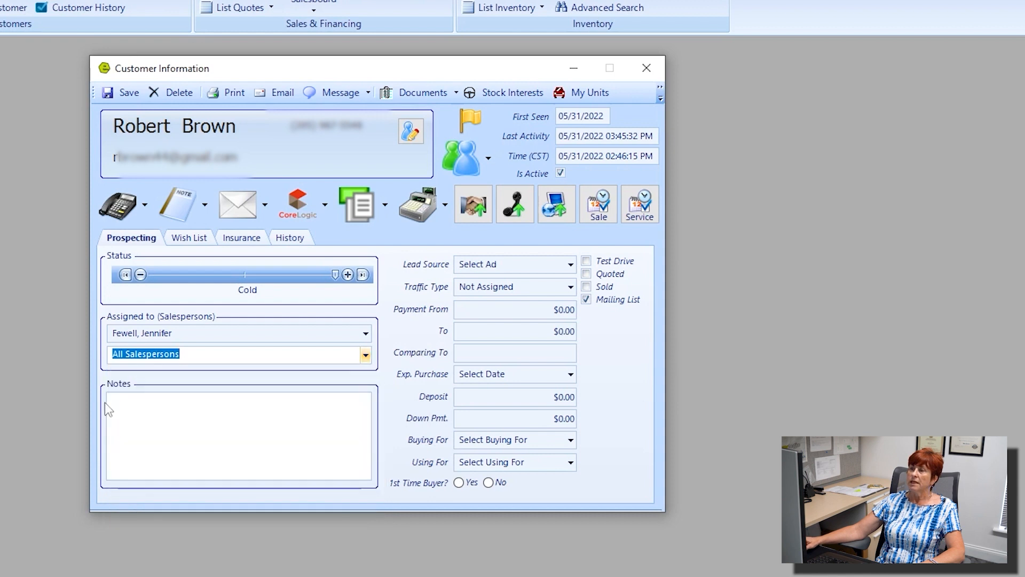
text(not )
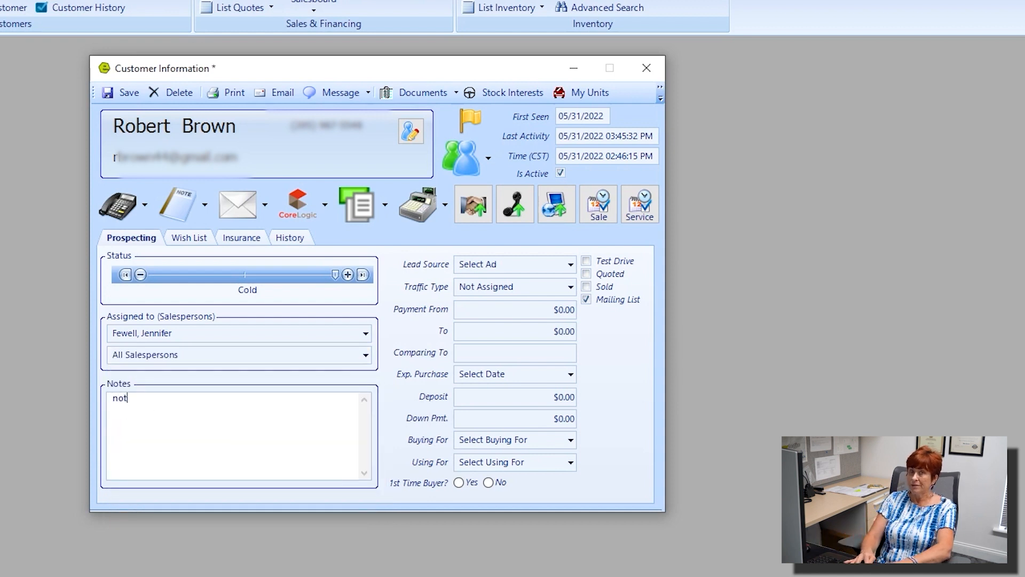
text(pri)
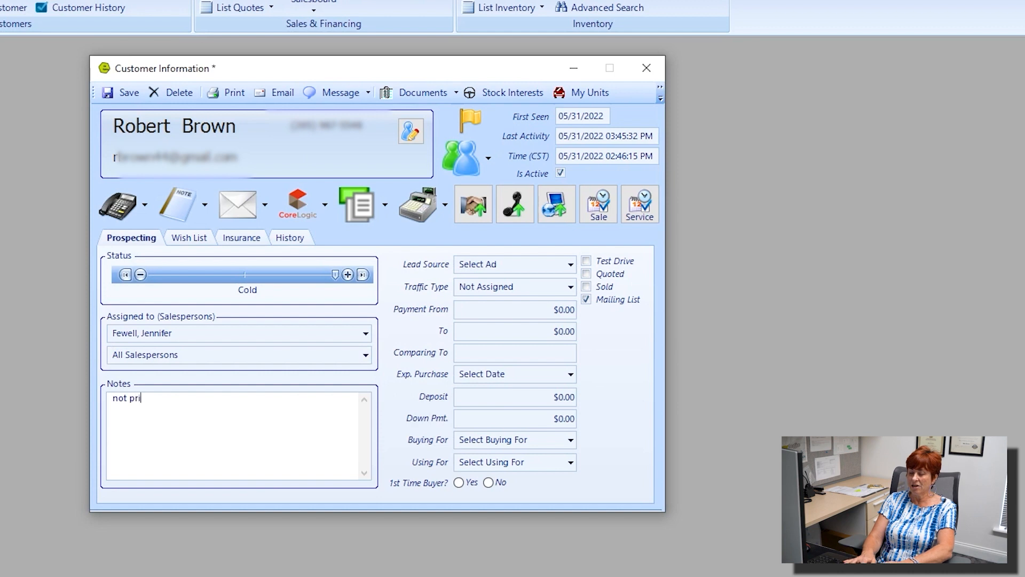
text(vate )
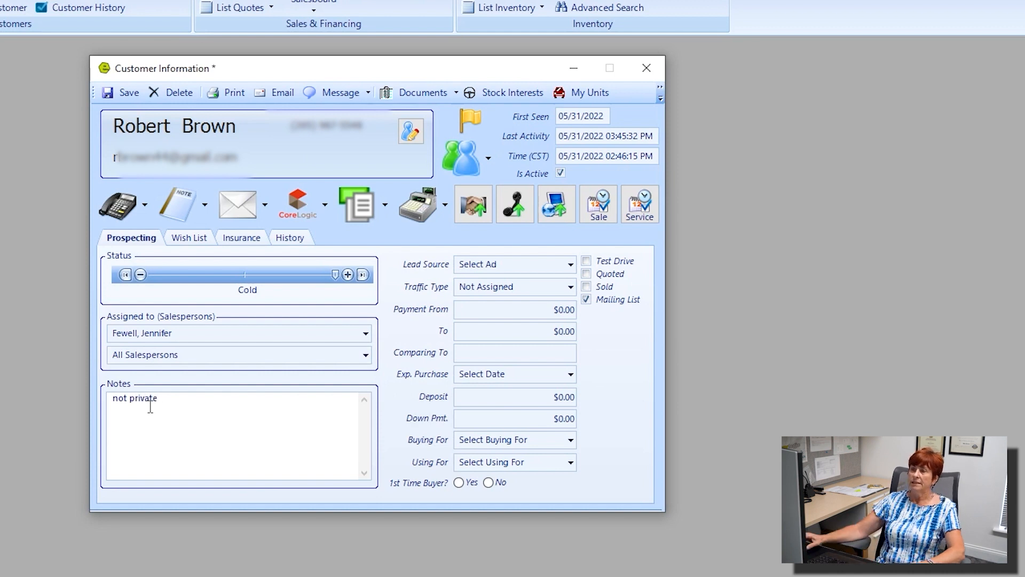
text(ma)
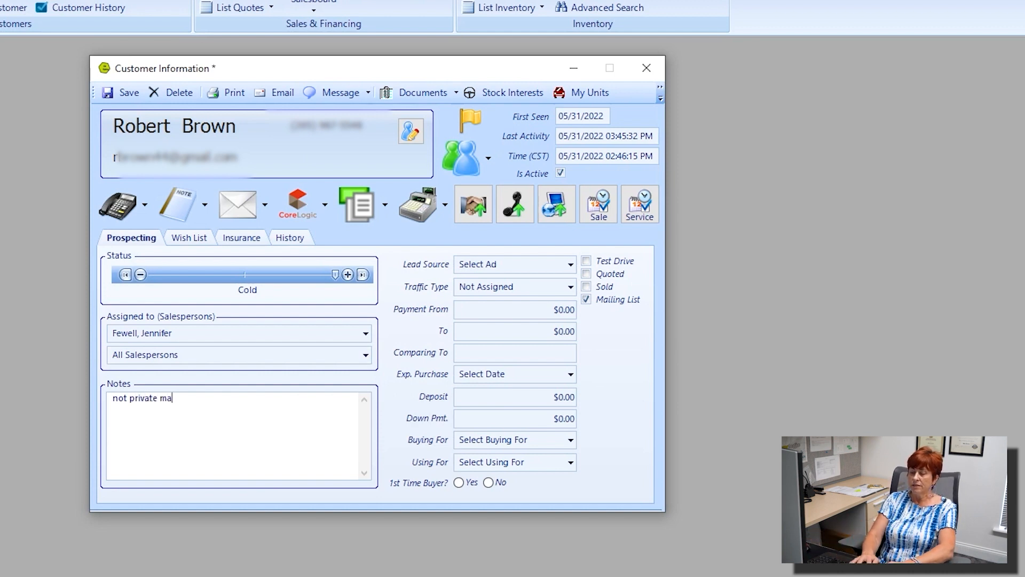
text(y prin)
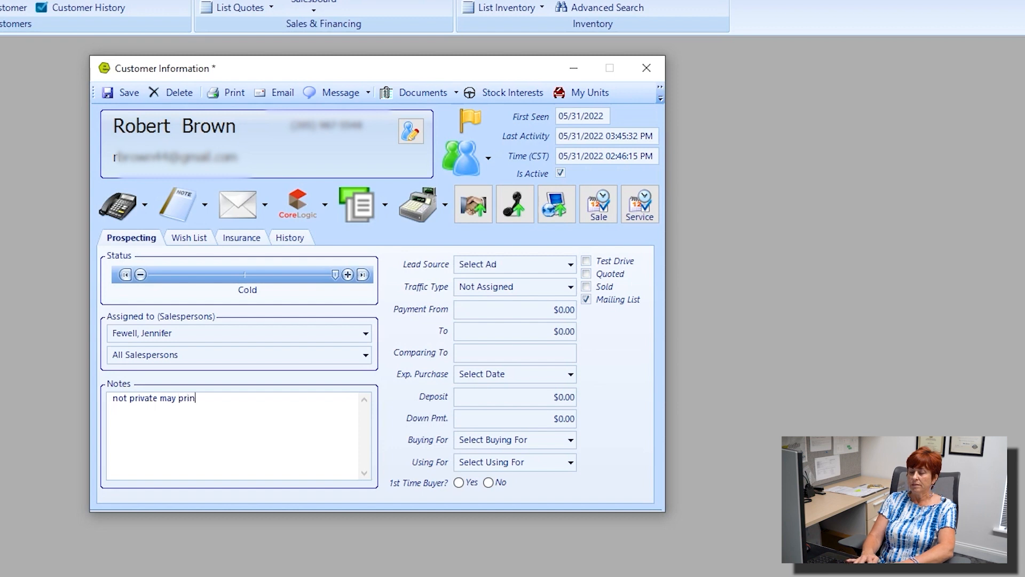
text(t on rece)
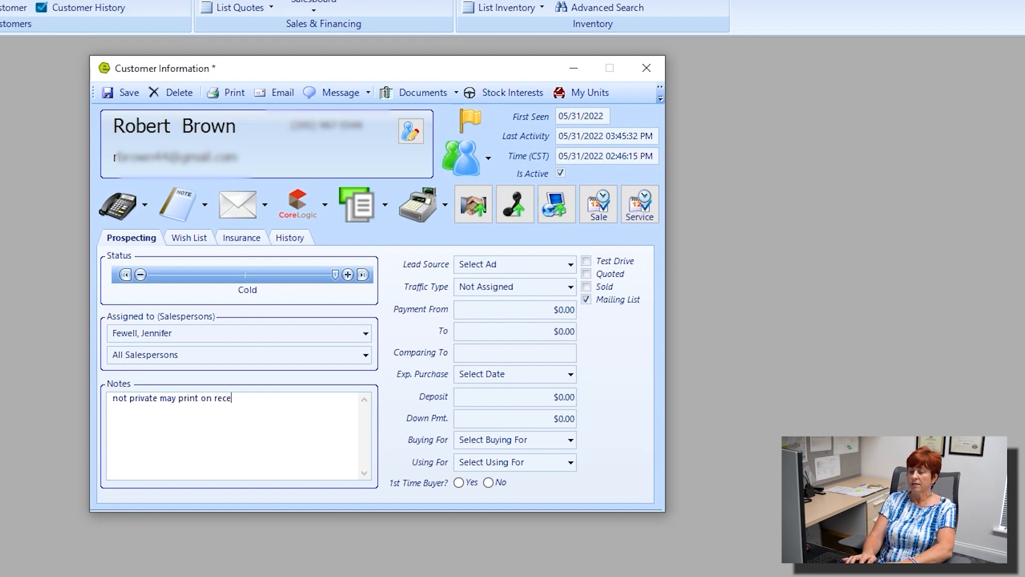
text(ipt for cu)
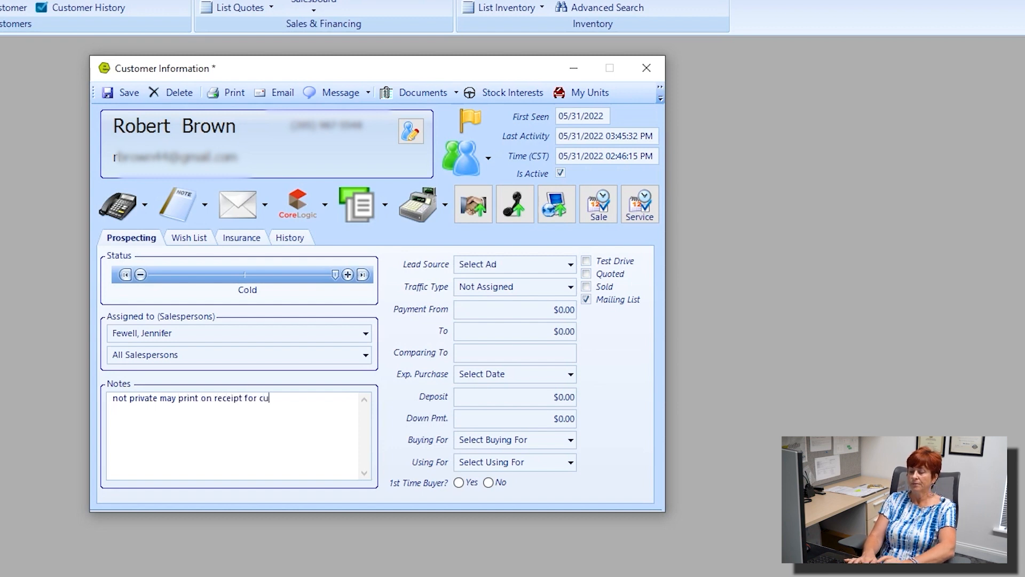
text(stomer to see)
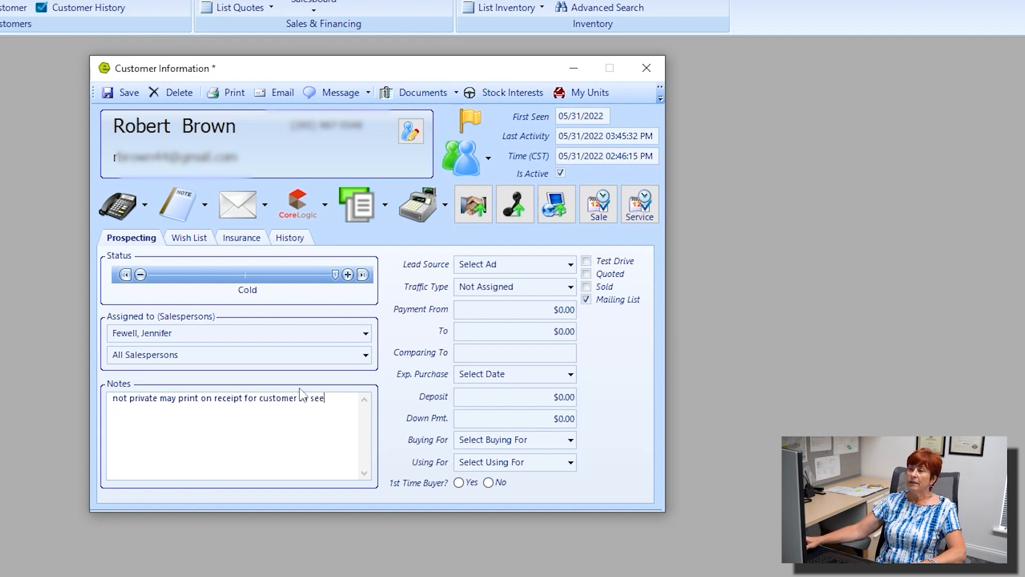
drag(348, 401, 110, 391)
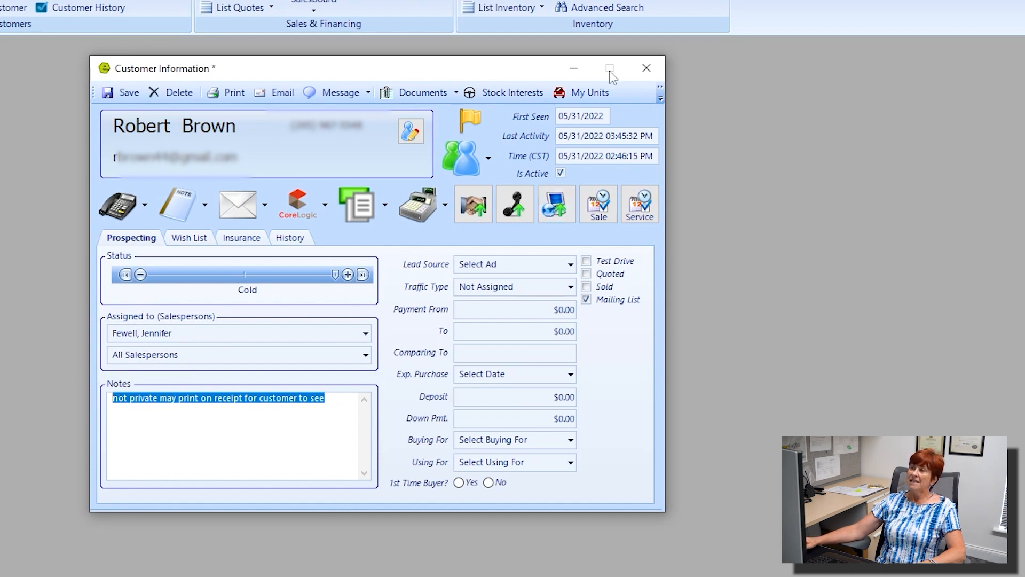
drag(604, 118, 550, 109)
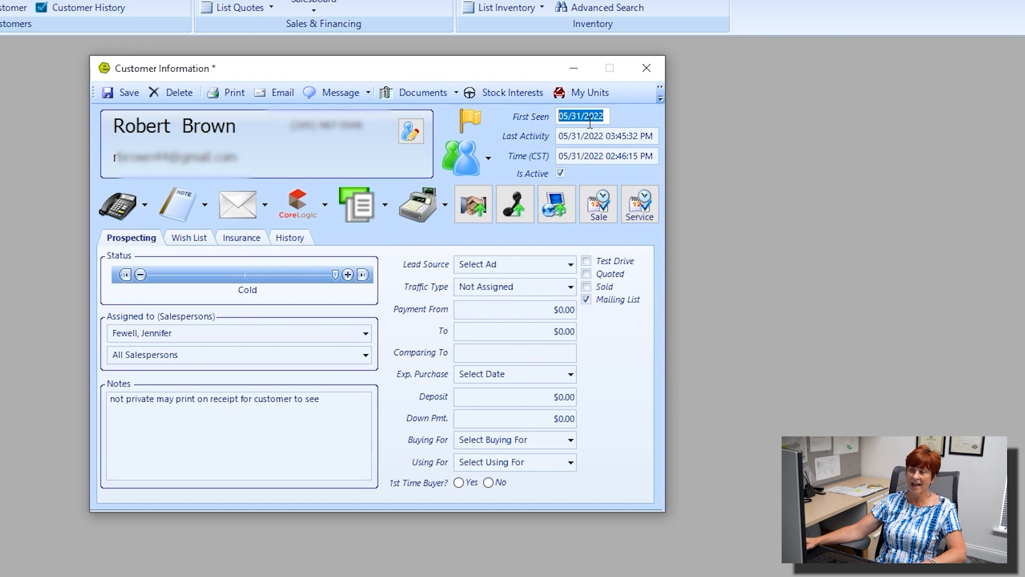
Step: Save the record, then tick and clear the Test Drive and Quoted checkboxes
click(121, 94)
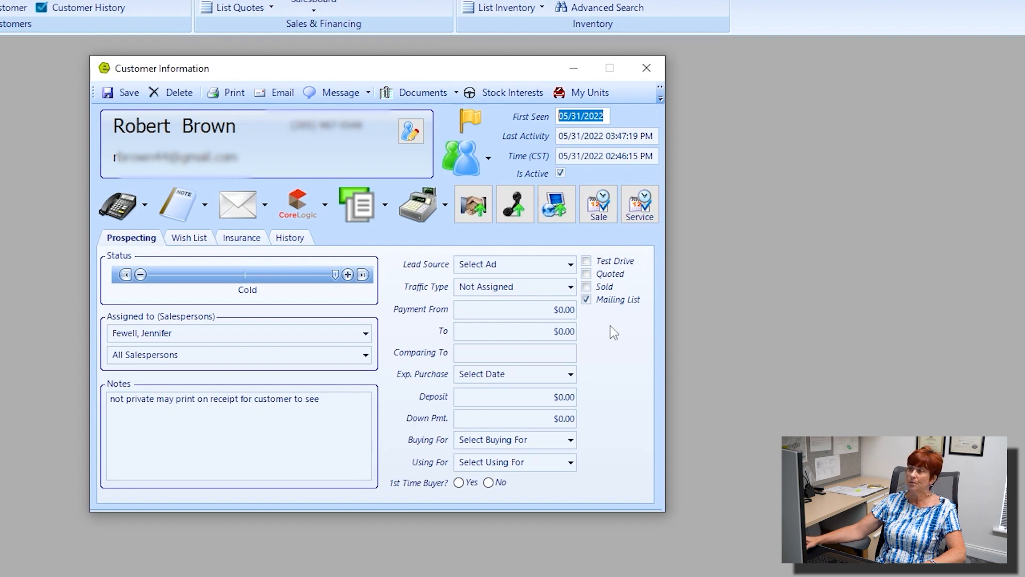
click(586, 261)
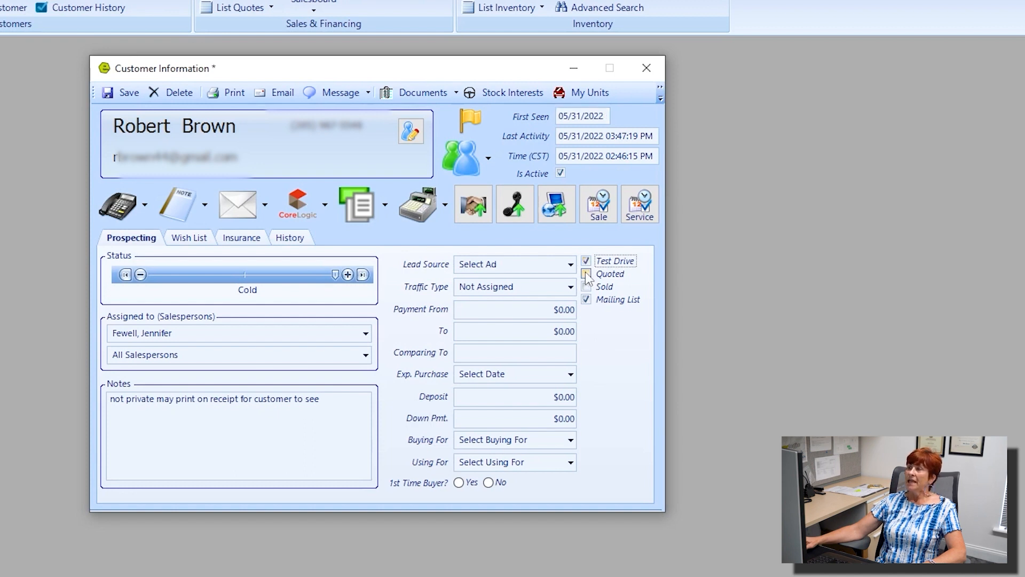
click(587, 274)
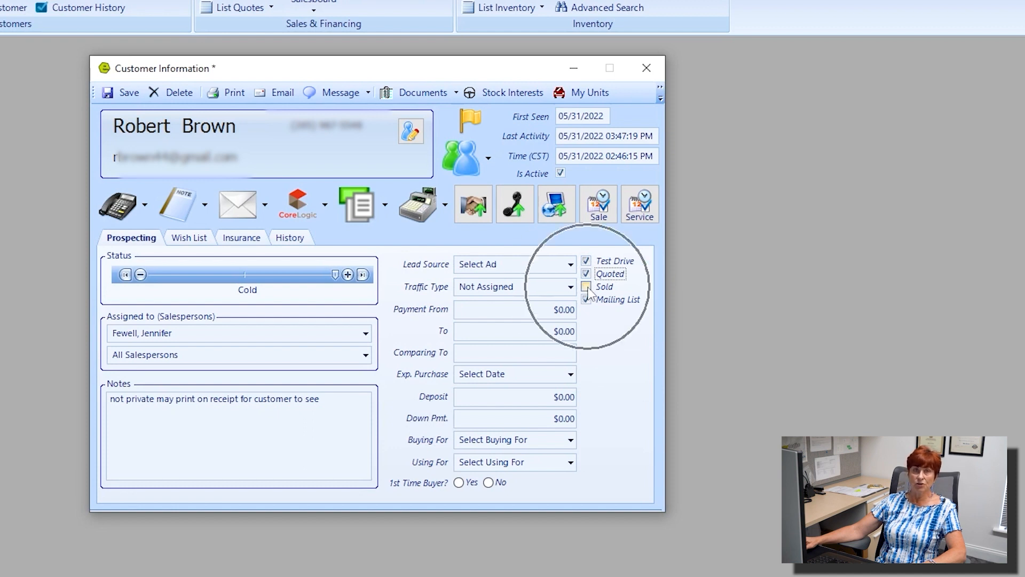
click(586, 273)
click(586, 261)
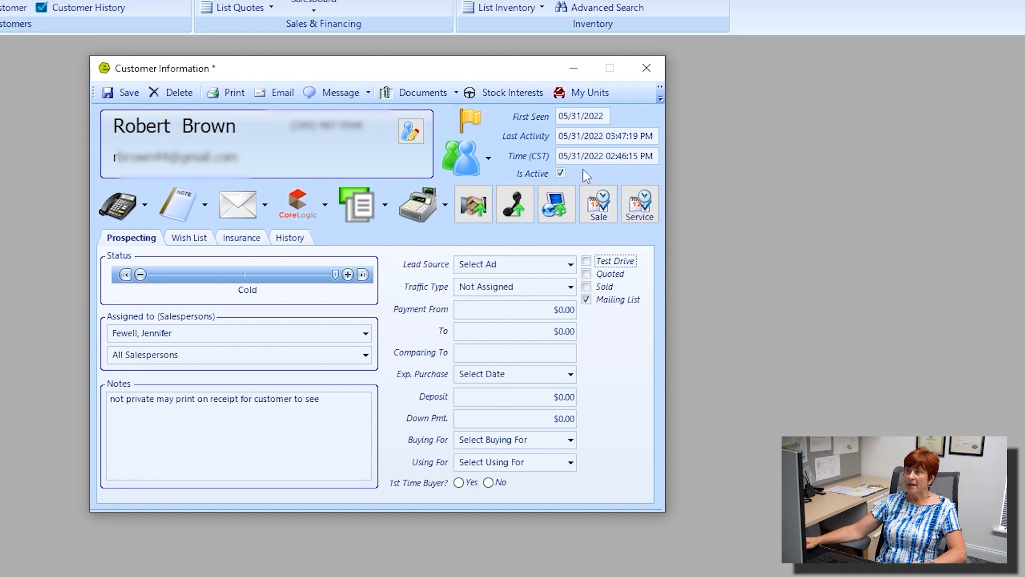
key(ctrl)
key(ctrl)
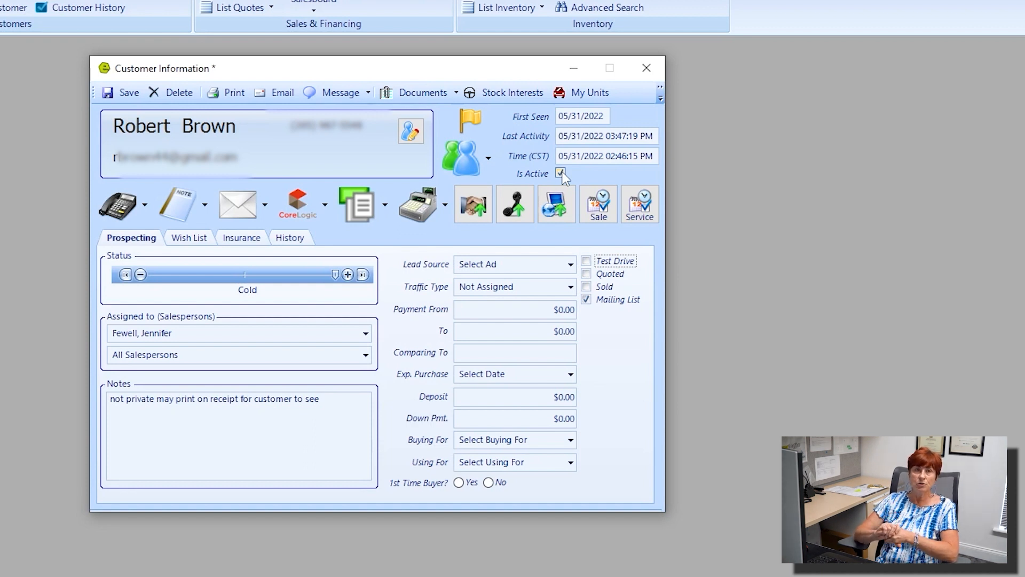
key(ctrl)
key(ctrl)
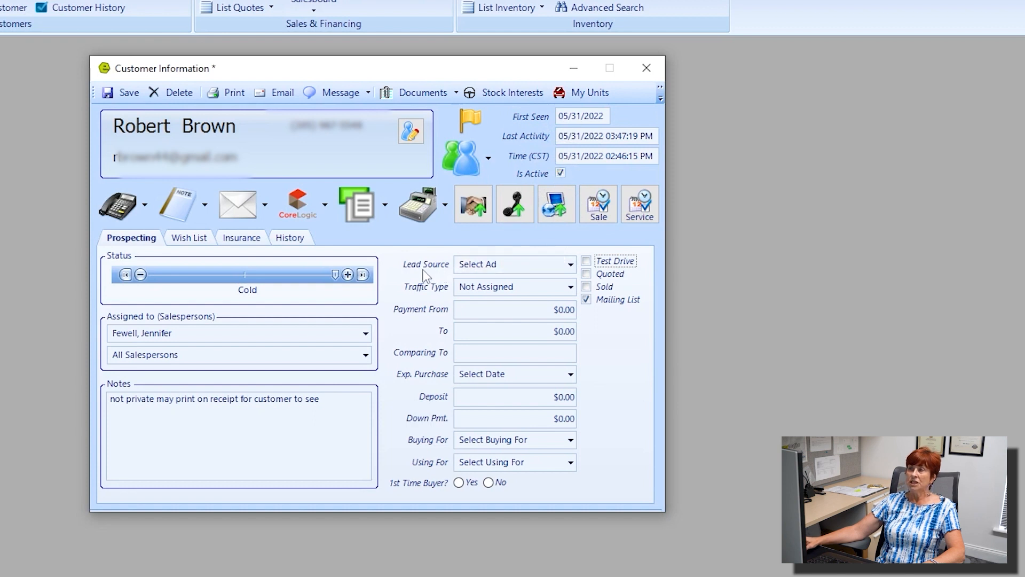
Step: Browse the Lead Source options without choosing one, then show the Traffic Type choices
click(571, 265)
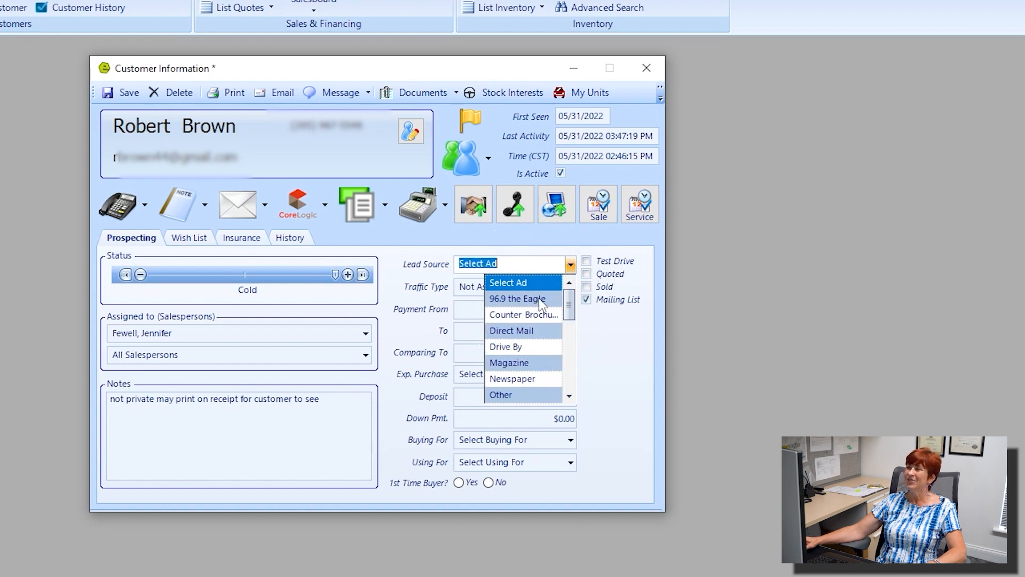
scroll(532, 325, down, 2)
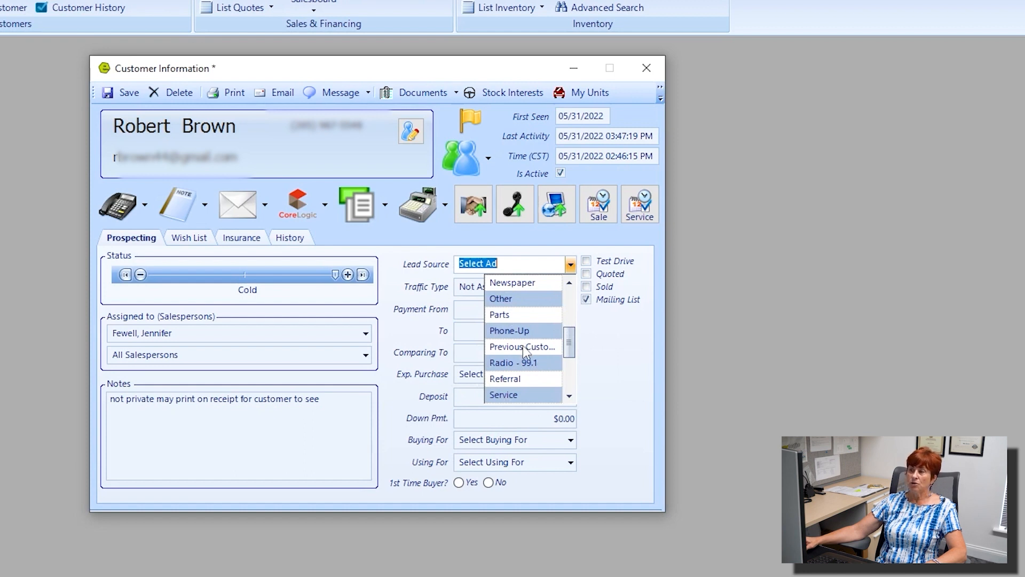
scroll(526, 352, up, 1)
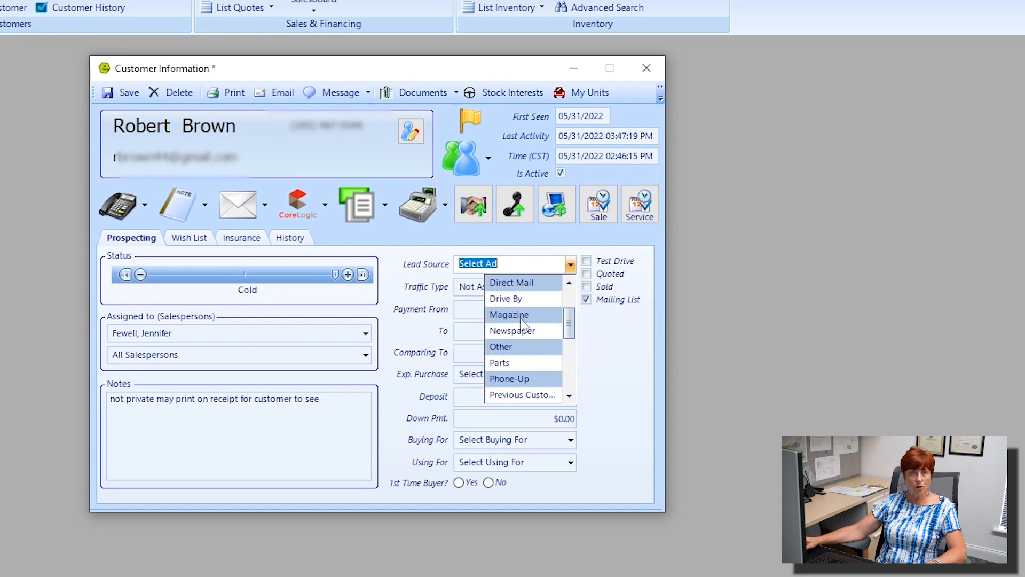
scroll(523, 328, up, 1)
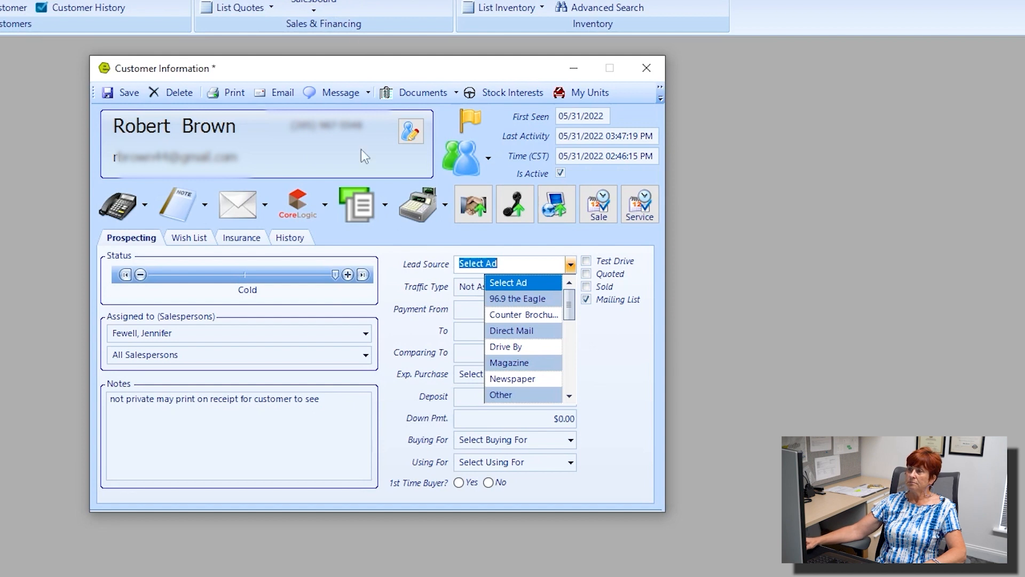
click(427, 293)
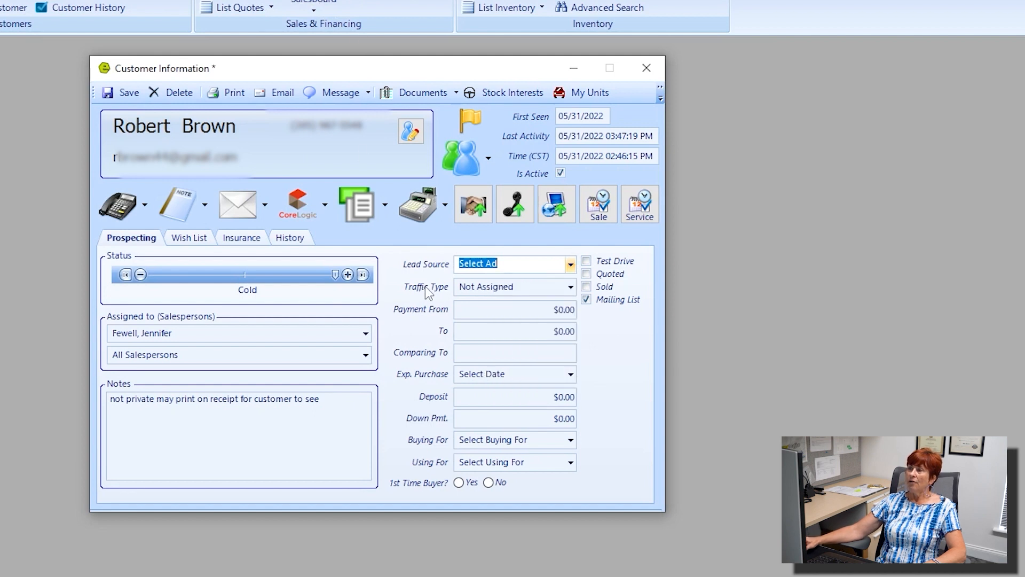
click(571, 287)
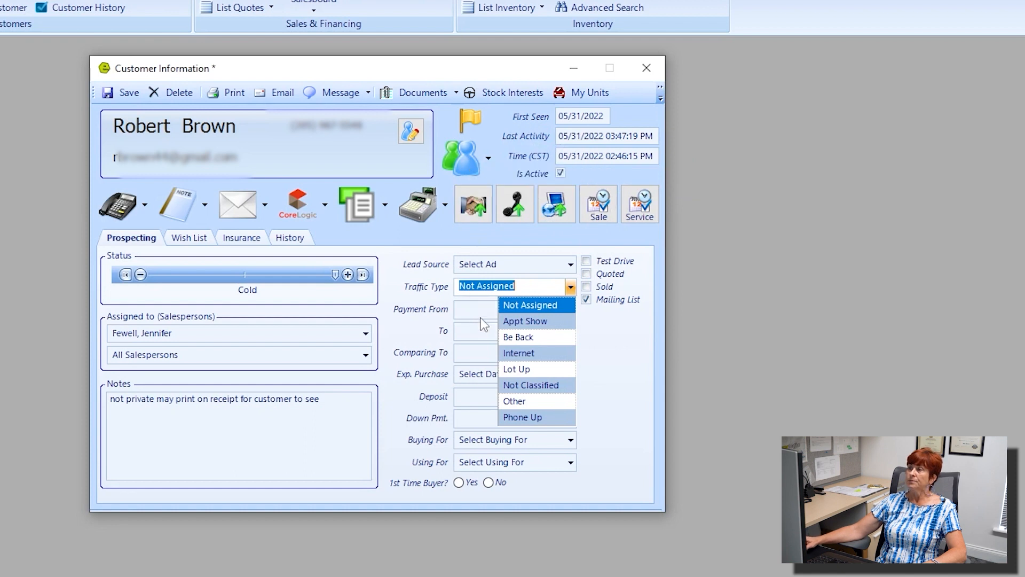
click(471, 309)
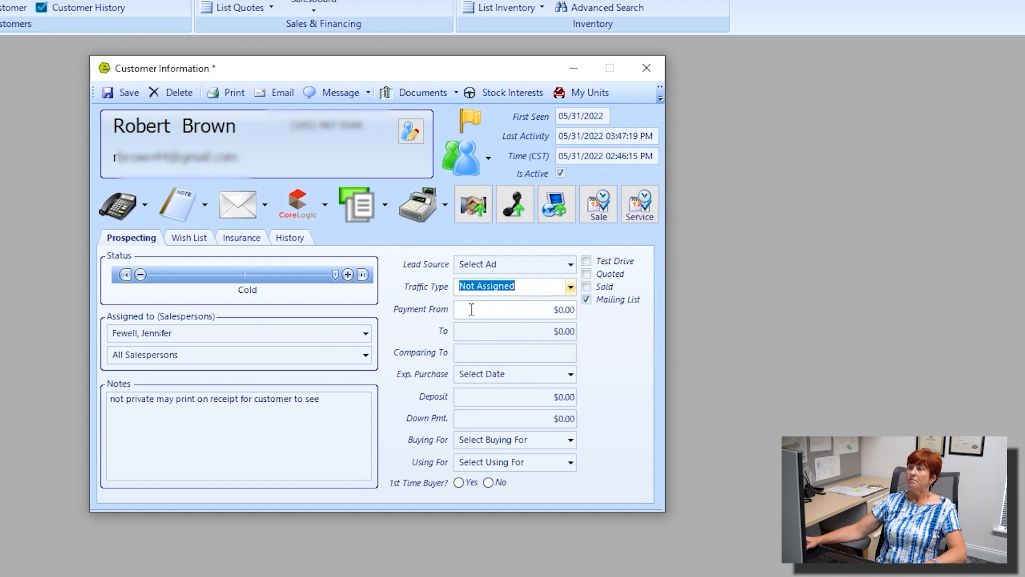
click(561, 311)
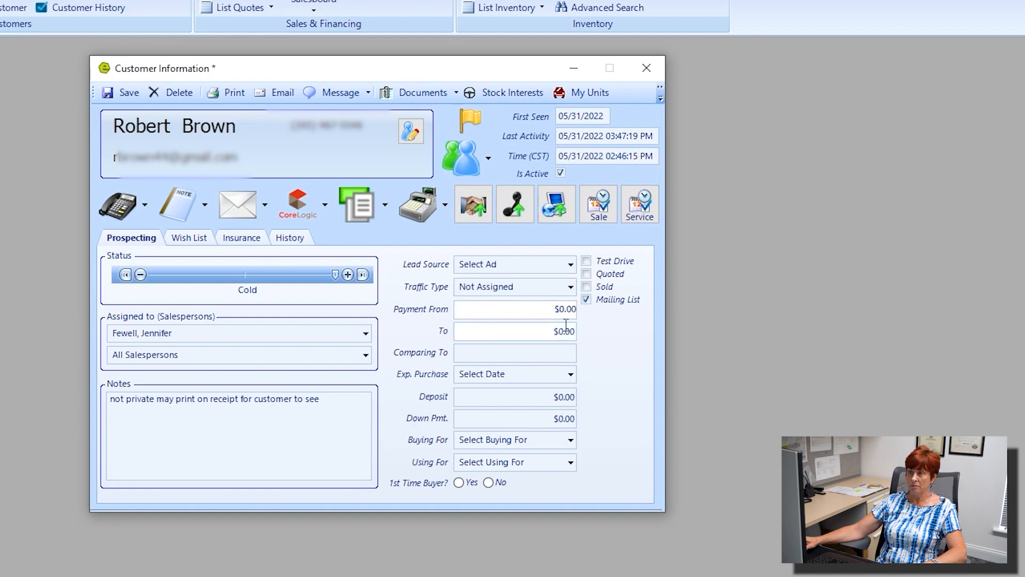
click(201, 240)
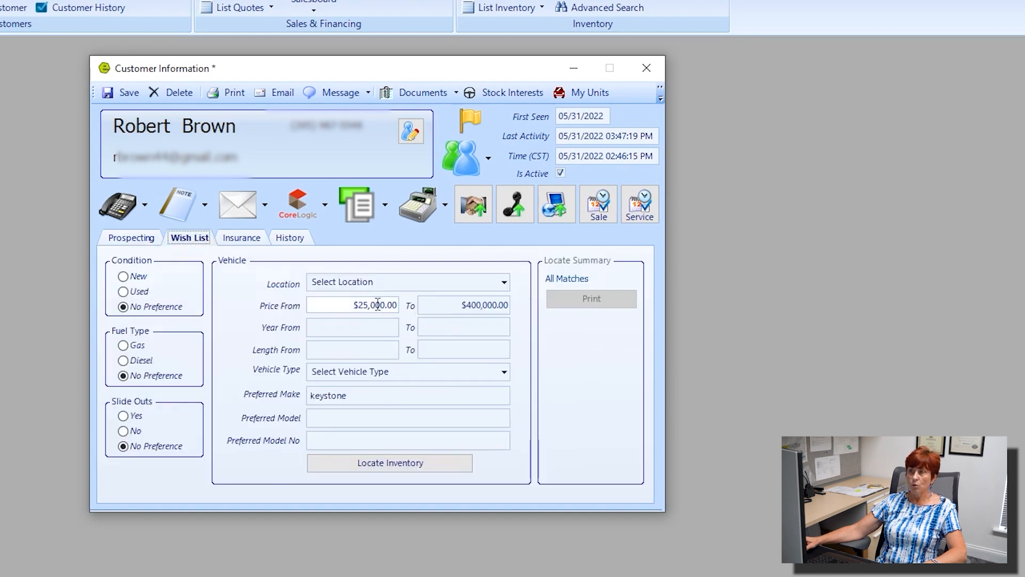
drag(350, 305, 398, 305)
drag(461, 305, 533, 312)
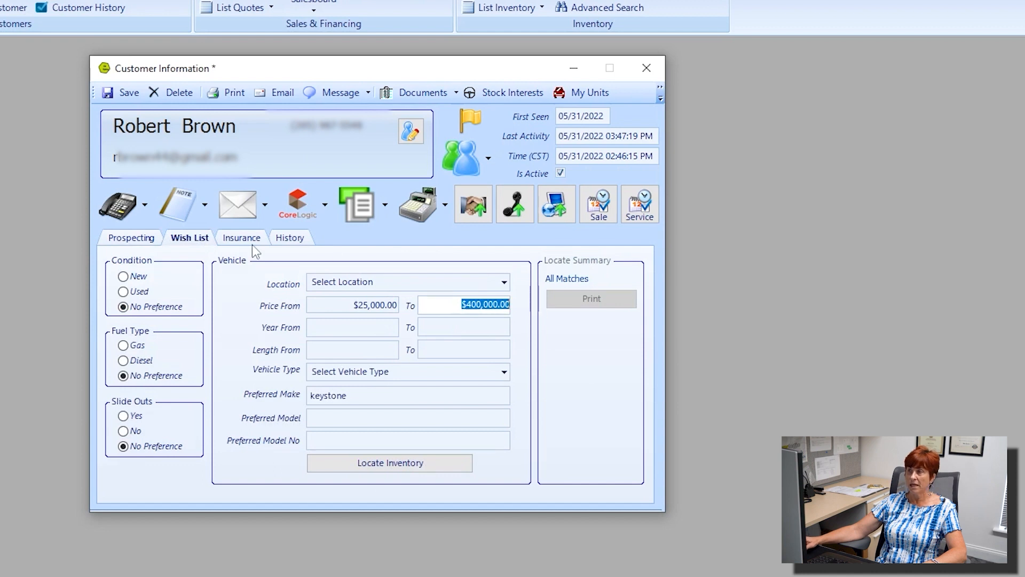
click(143, 238)
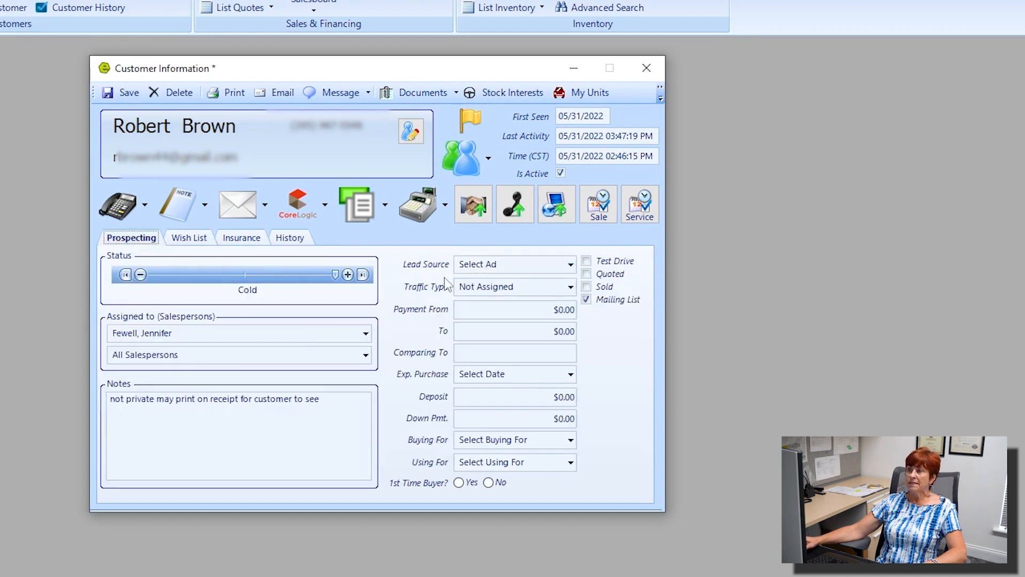
click(563, 309)
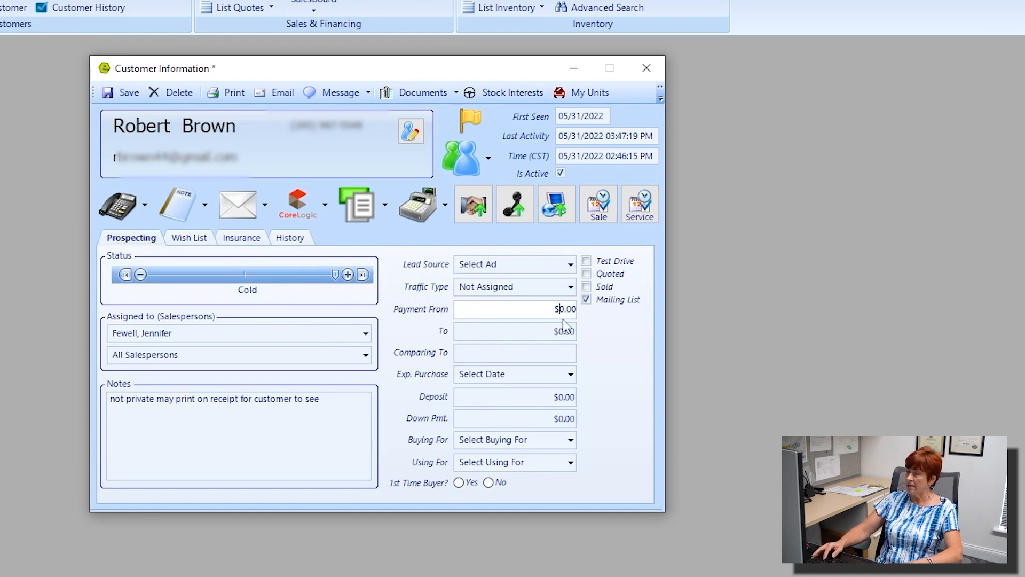
Step: Enter a payment range of $500 to $1,200 and 'Winnebago Hike' as the comparison vehicle
text(500)
click(565, 332)
text(1200)
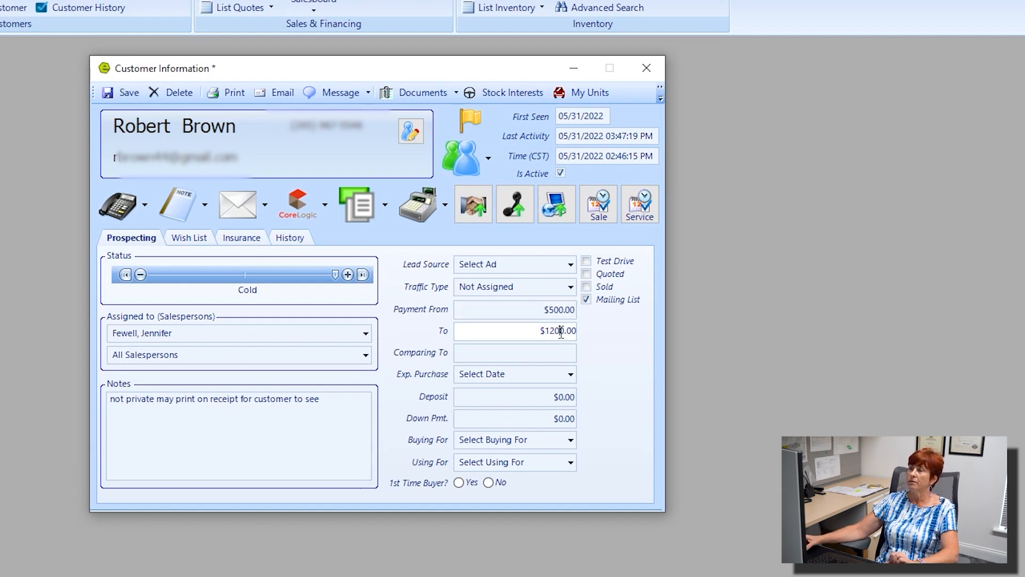
click(543, 353)
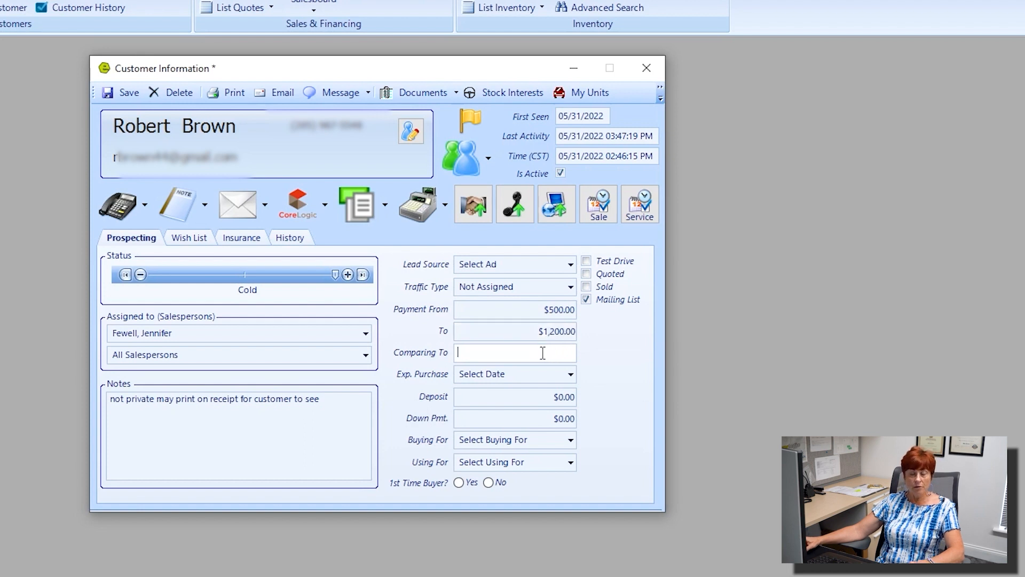
text(Wi)
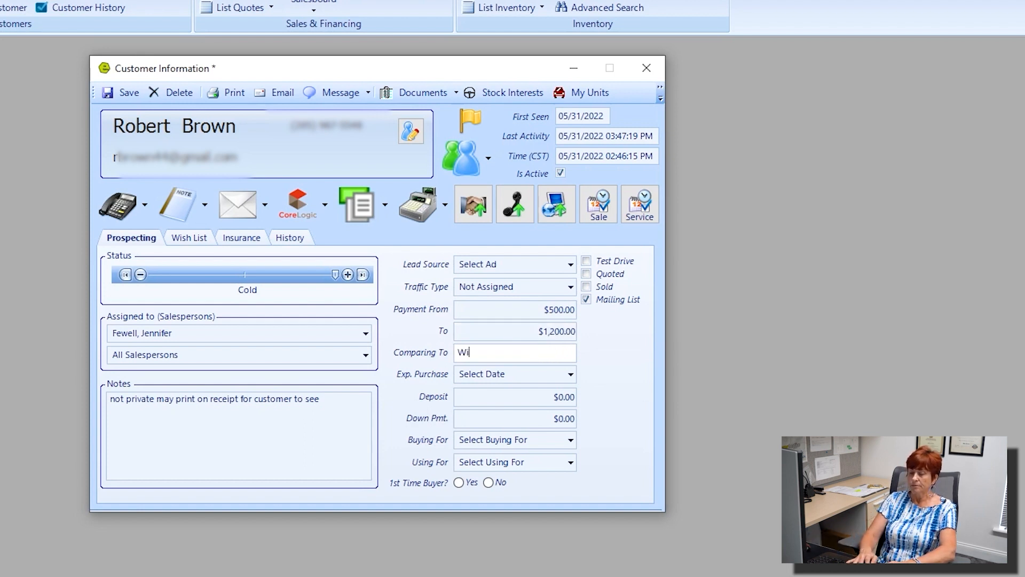
text(nnebago Hike)
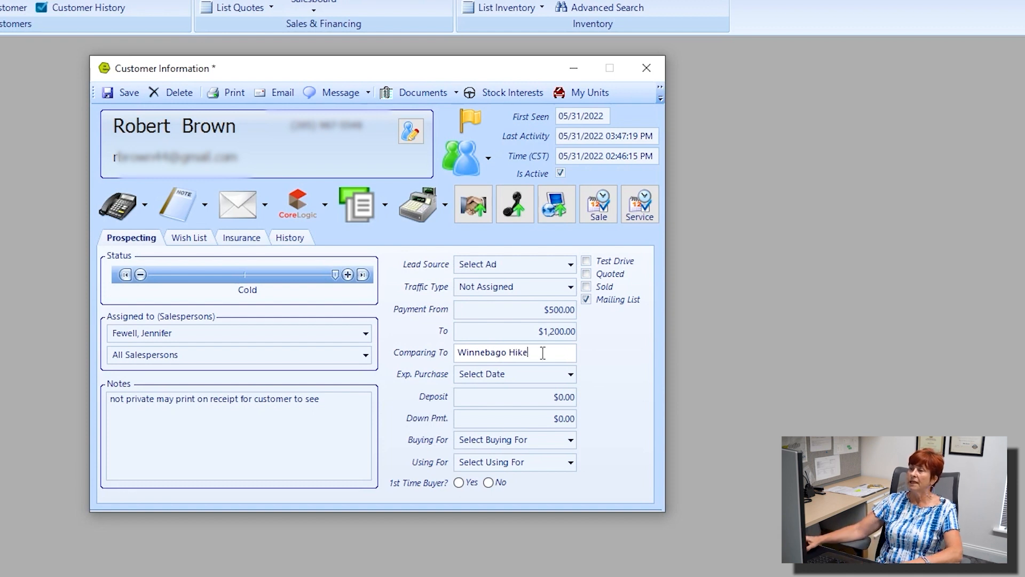
click(570, 374)
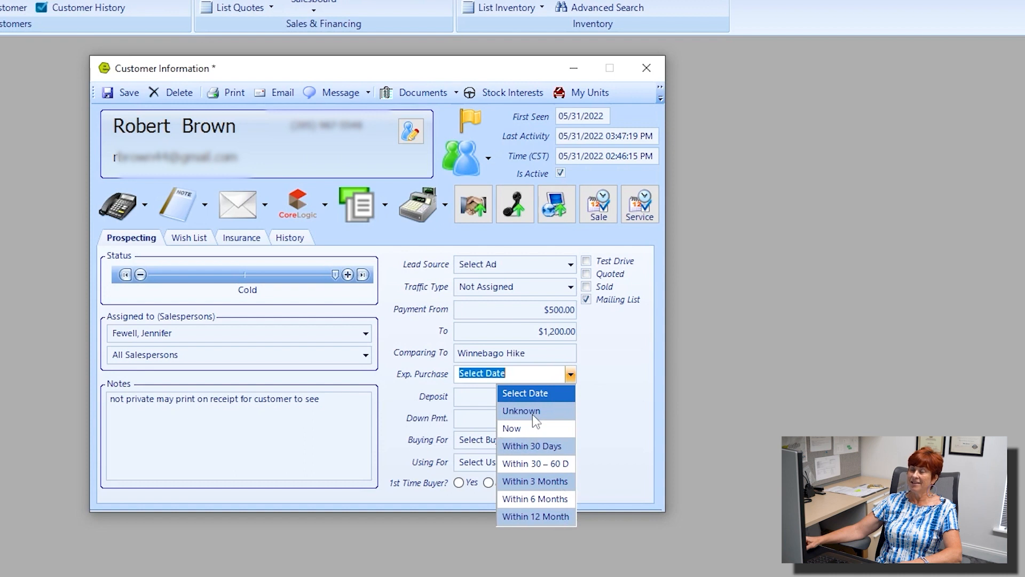
Step: Set expected purchase to Within 6 Months and enter a $5,000.00 down payment
click(539, 494)
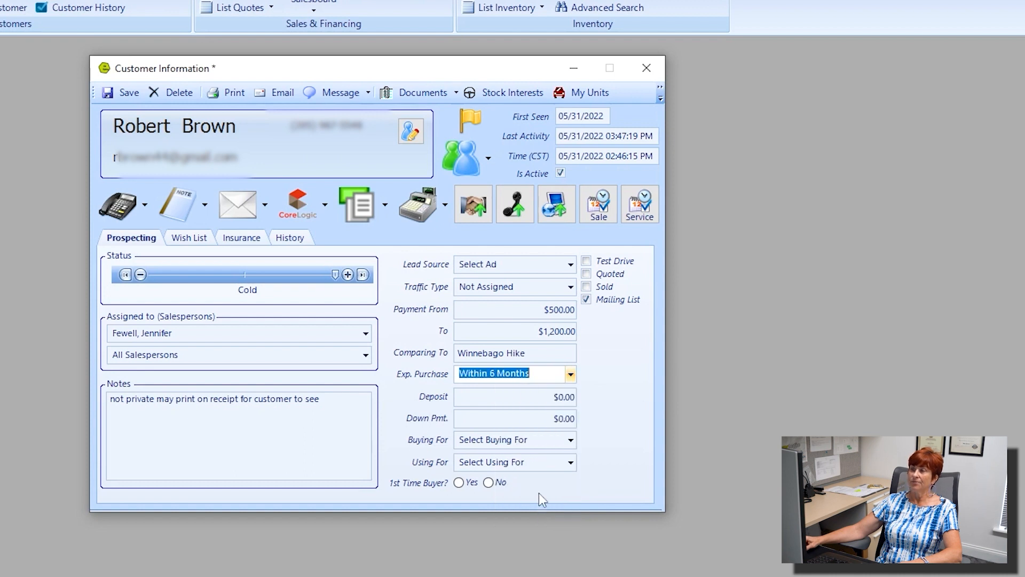
click(561, 397)
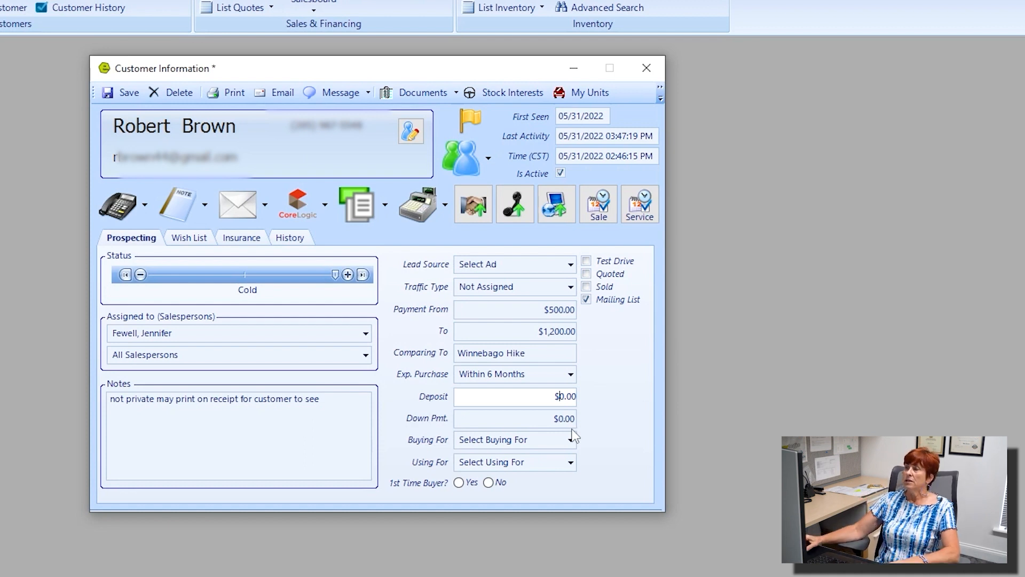
click(562, 422)
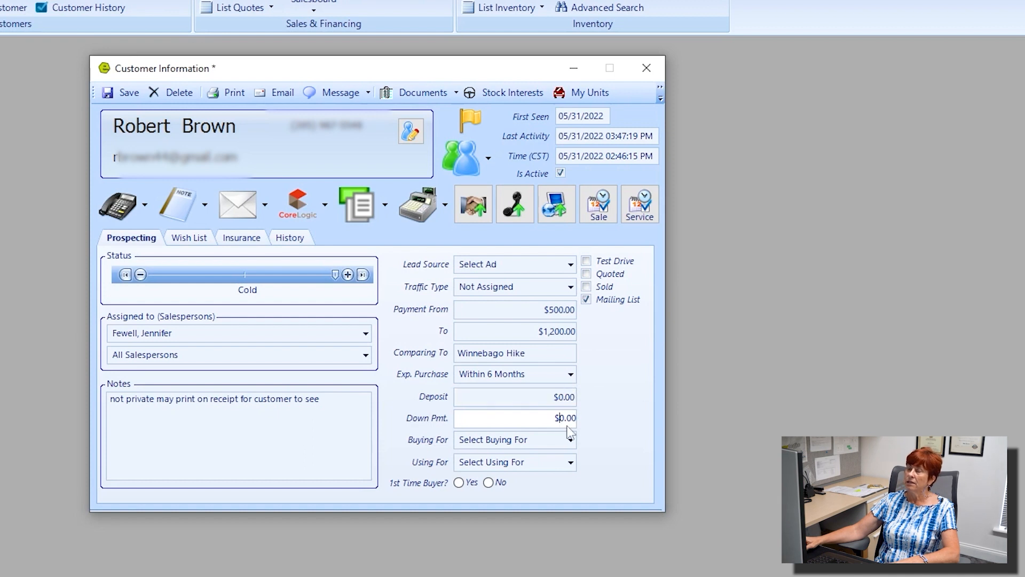
text(500)
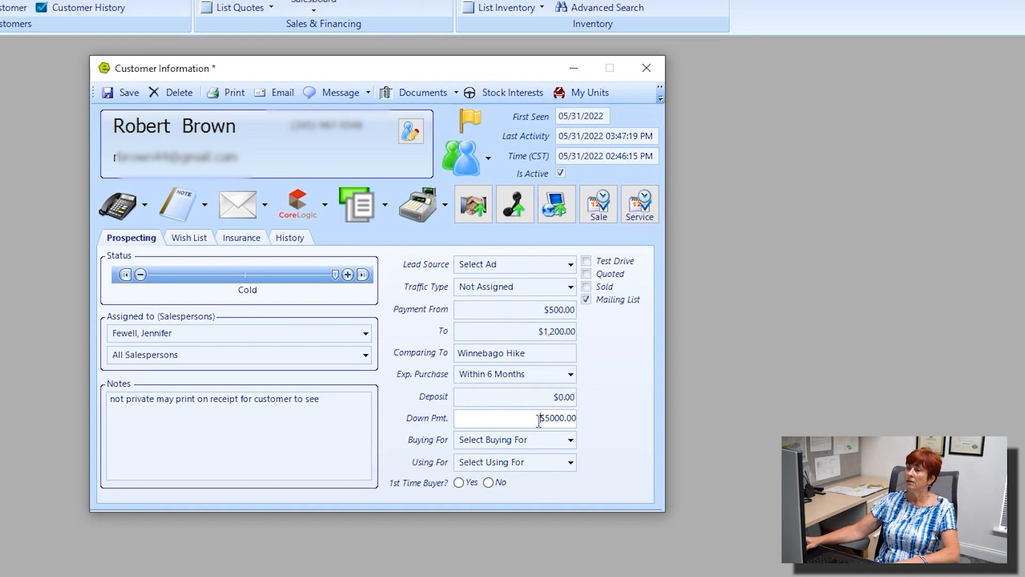
drag(518, 417, 614, 426)
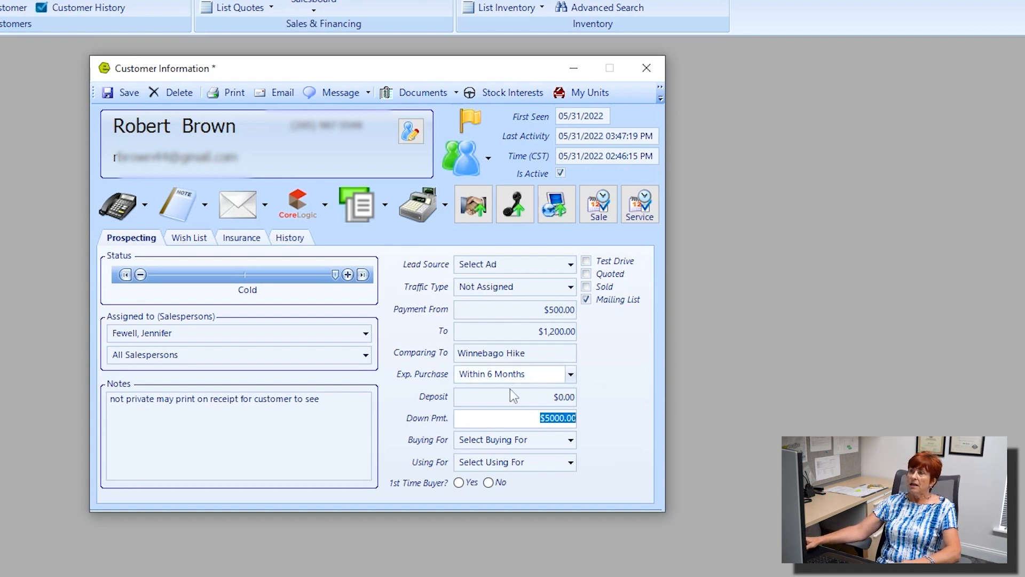
Step: Try a deposit value, then clear the deposit back to $0.00
click(565, 396)
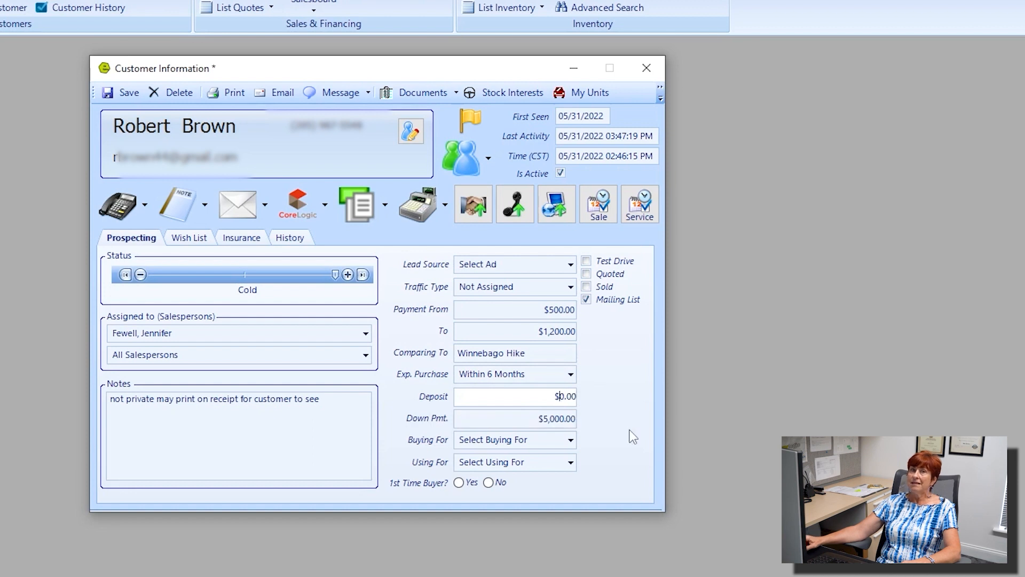
text(00)
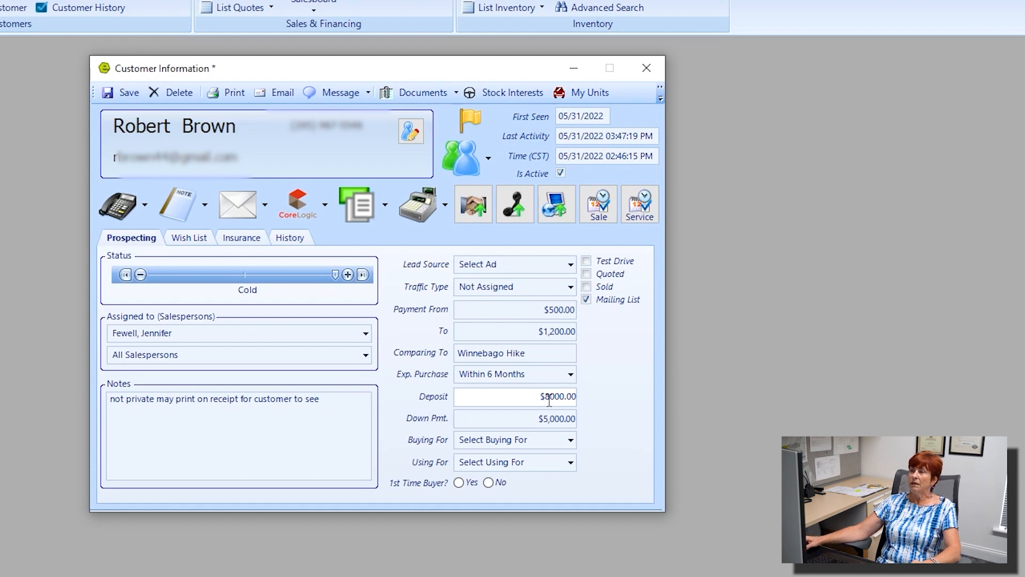
drag(538, 396, 606, 401)
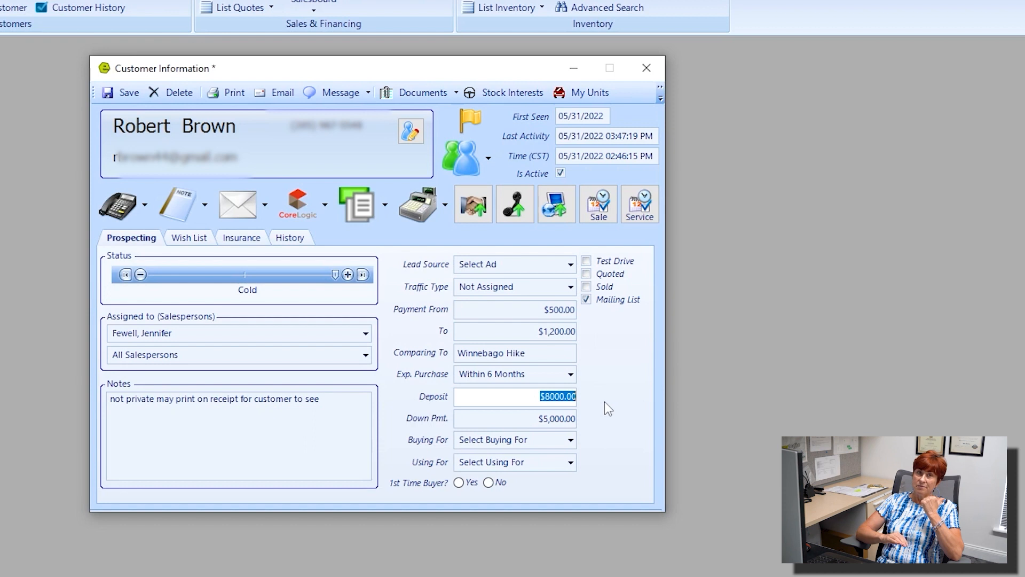
key(Delete)
click(571, 439)
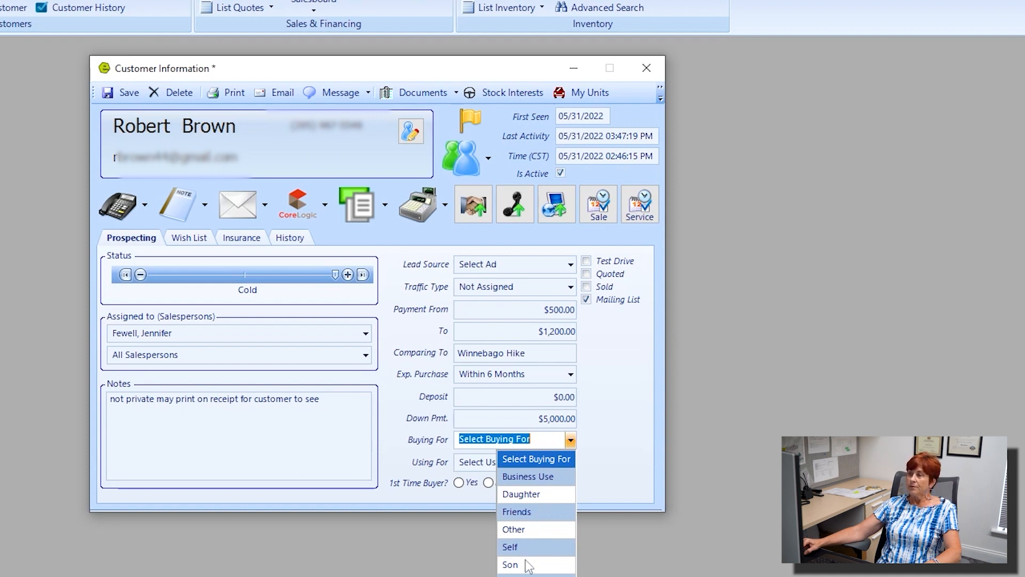
Step: Set Buying For to Daughter and Using For to Camping, then save the record
click(521, 496)
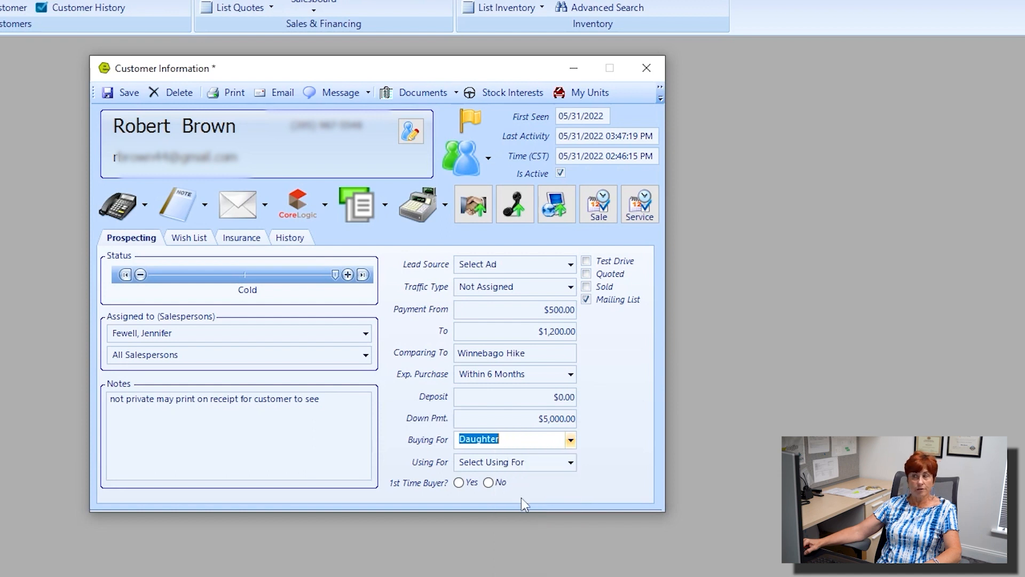
click(571, 462)
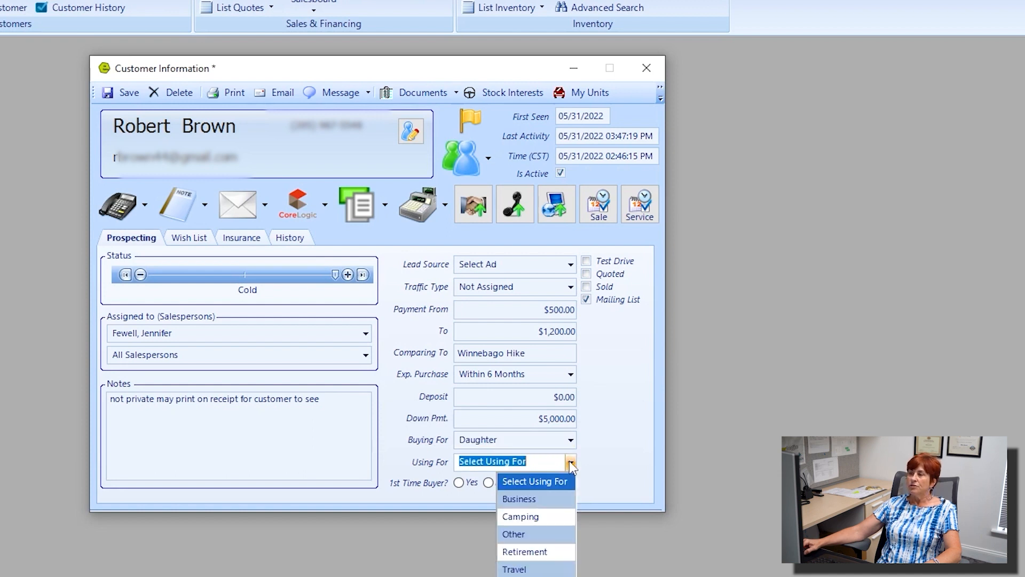
click(533, 517)
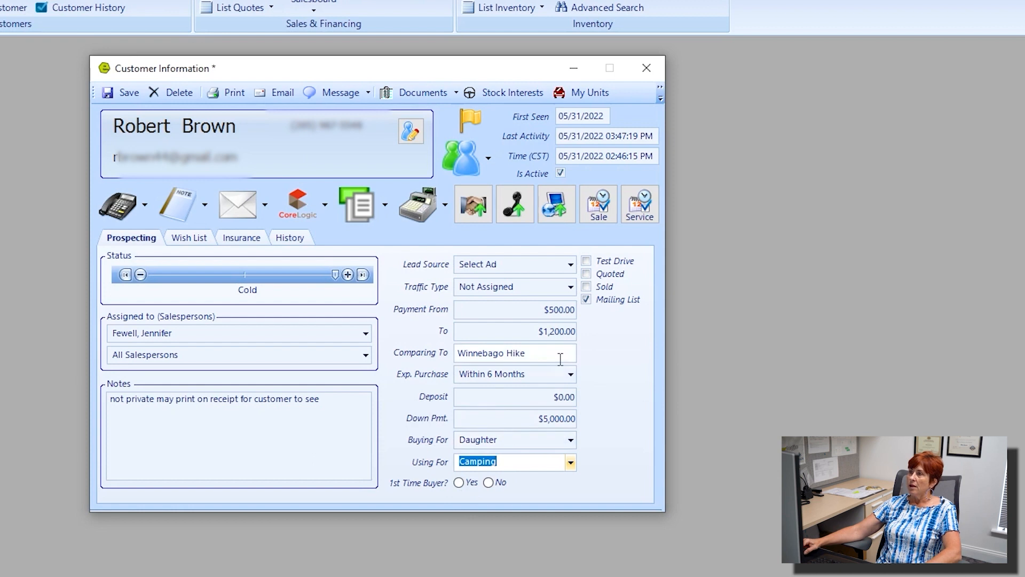
click(119, 87)
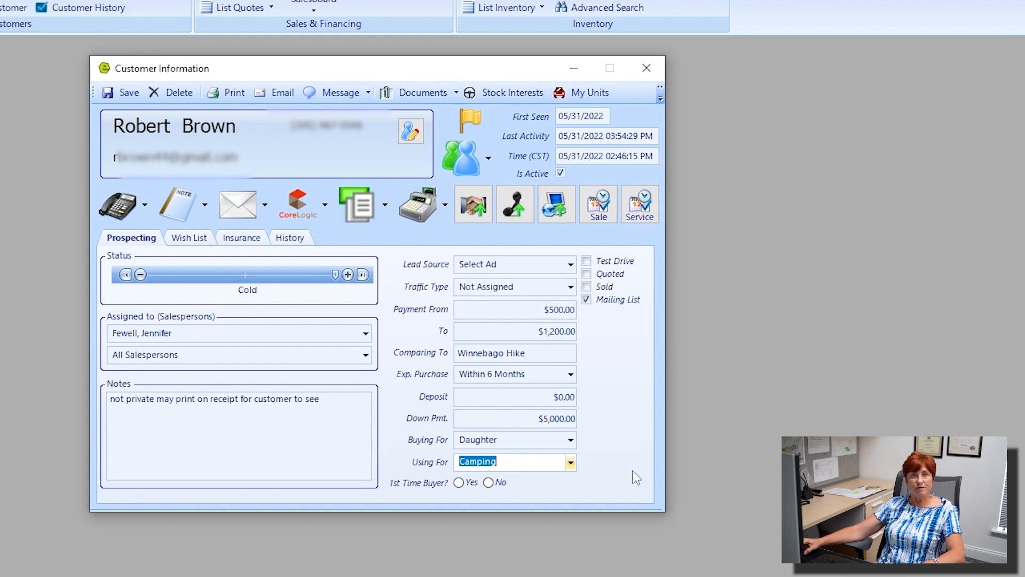
Step: Close the record and search customers by the customer's last name
click(647, 67)
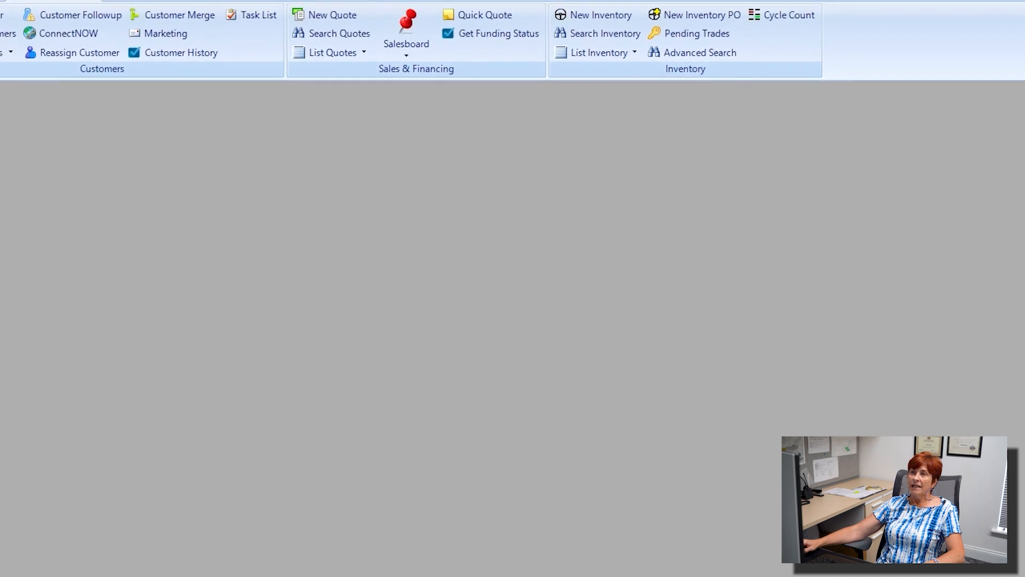
click(40, 71)
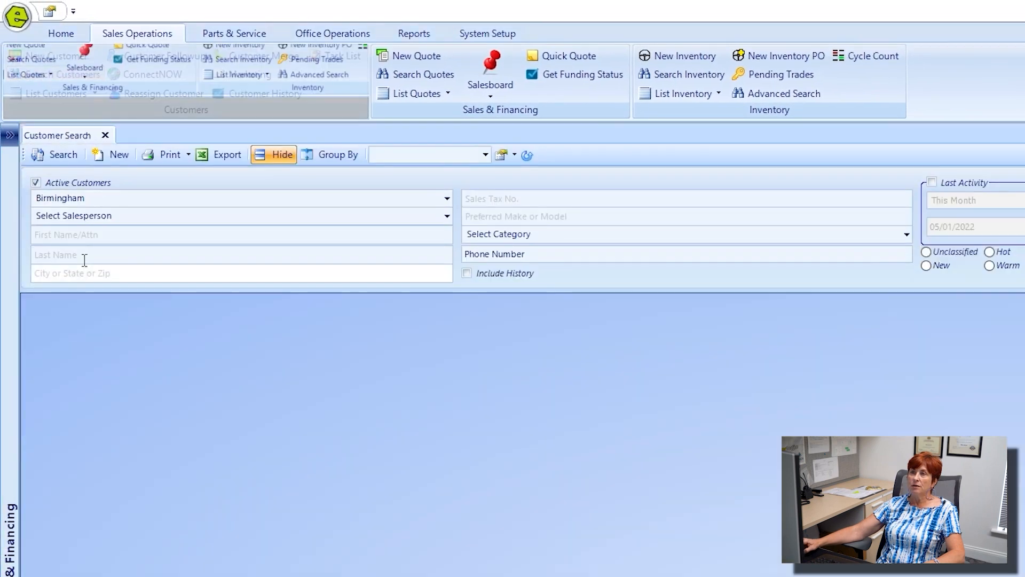
click(84, 256)
text(brown)
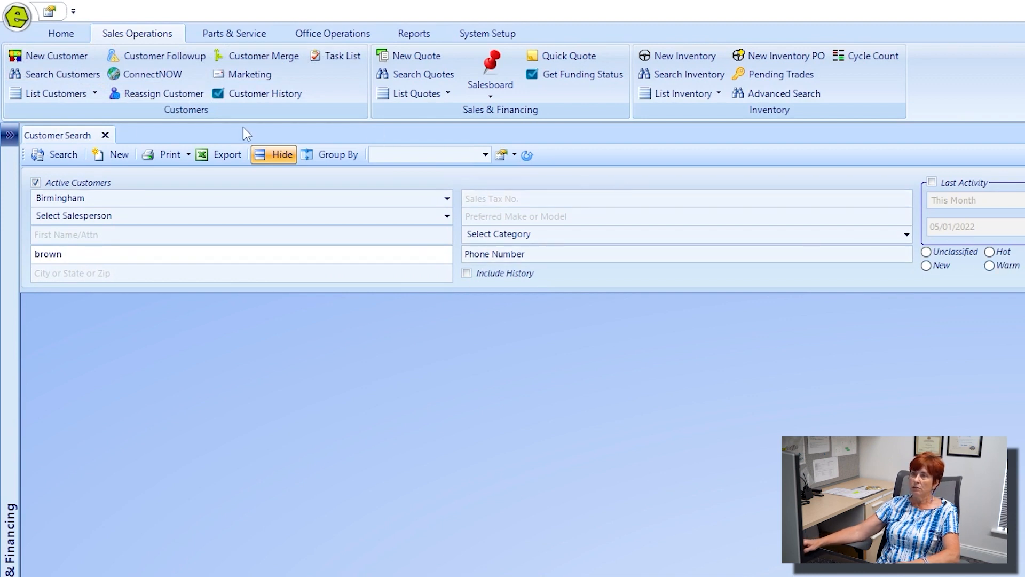
click(63, 155)
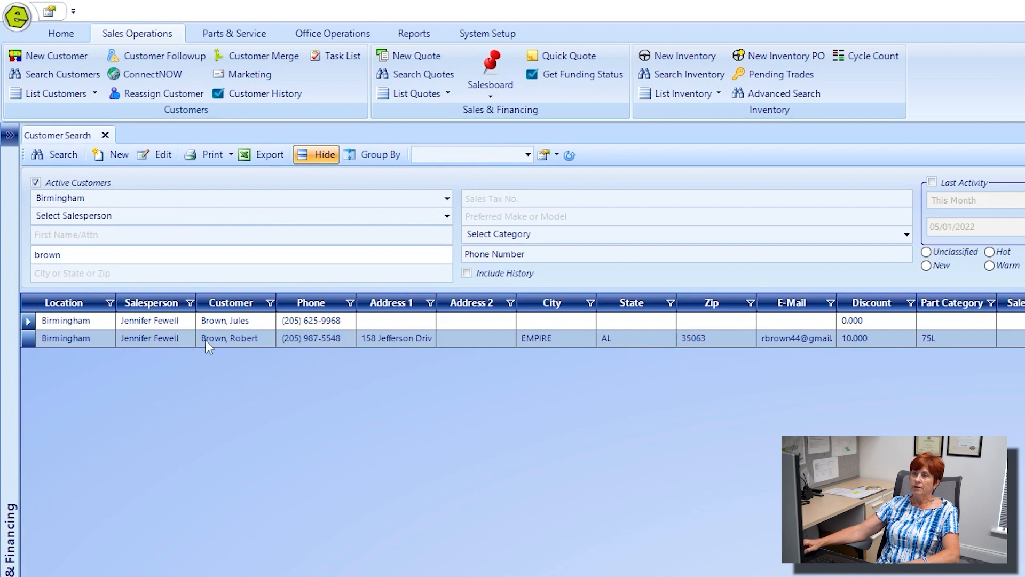
Step: Reopen the found customer's record to confirm the saved details, then close it
double_click(205, 339)
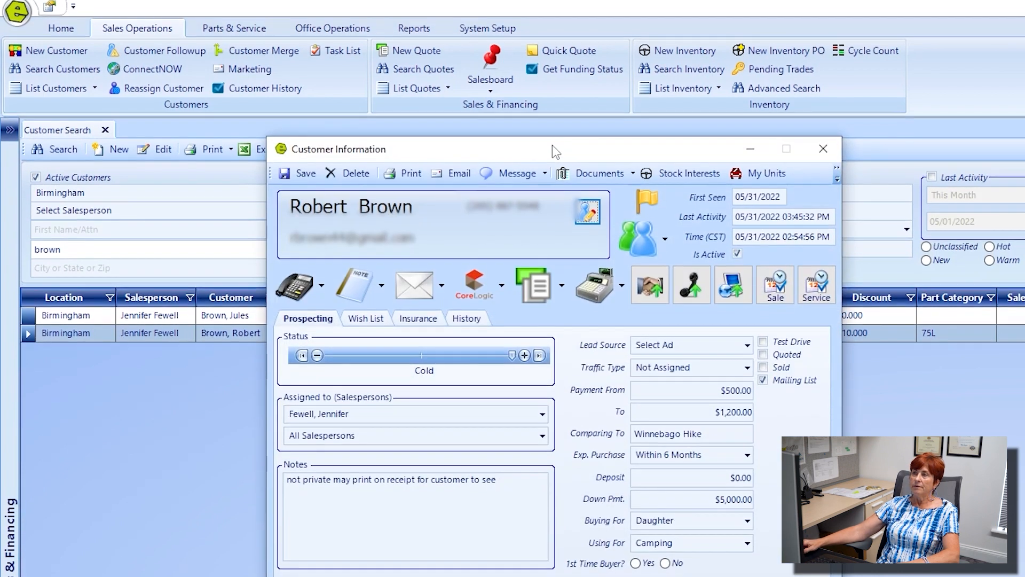
drag(553, 150, 453, 408)
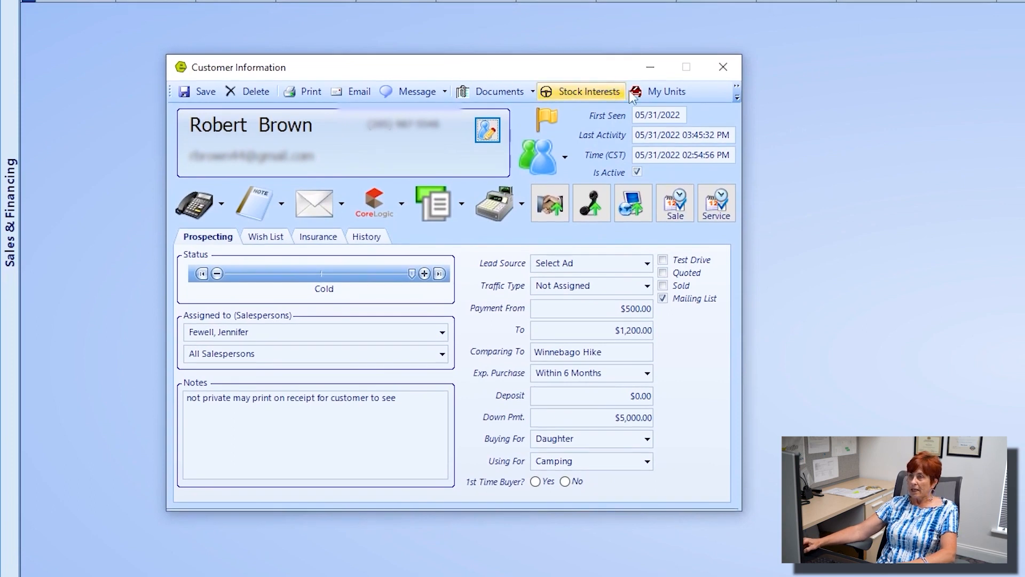
click(724, 67)
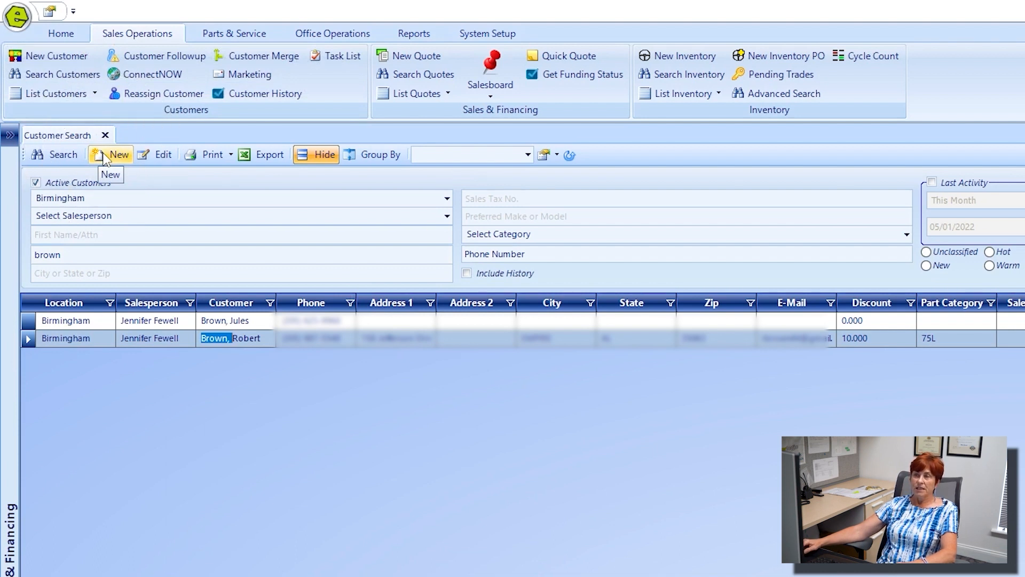
Step: Close Customer Search, review the List Customers options, and bring up Customer Followup for Birmingham
click(105, 135)
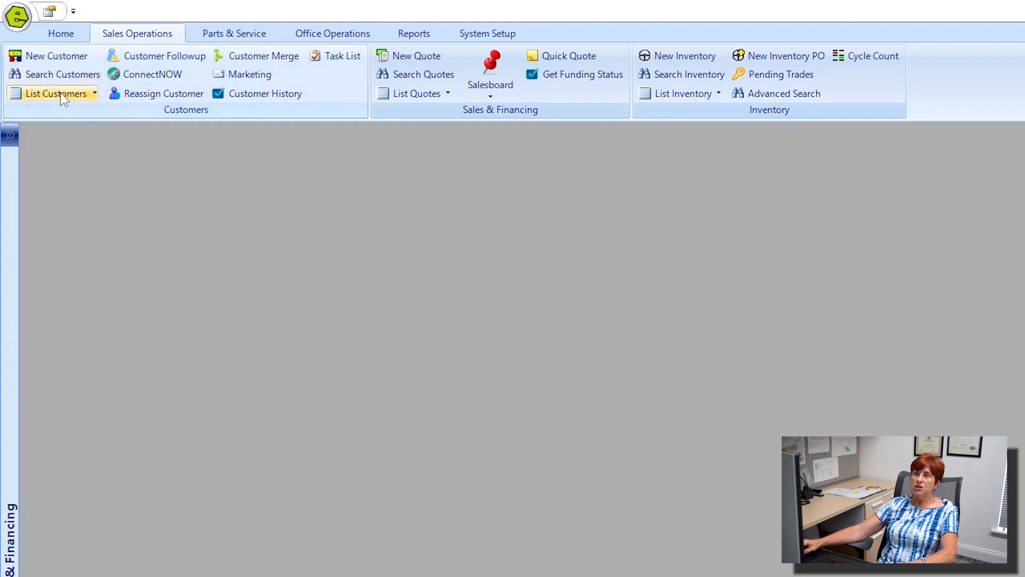
click(95, 94)
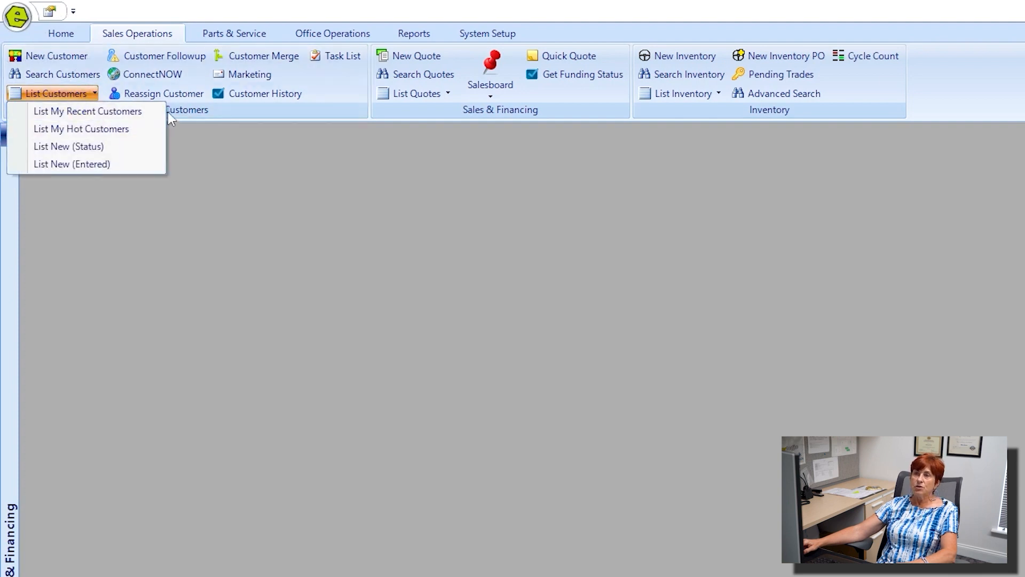
click(114, 166)
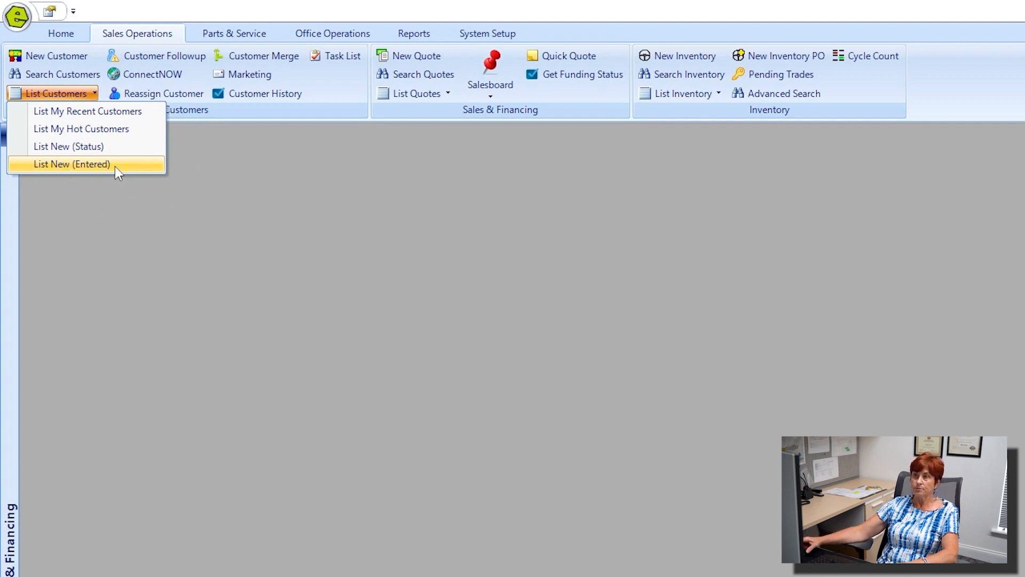
click(187, 56)
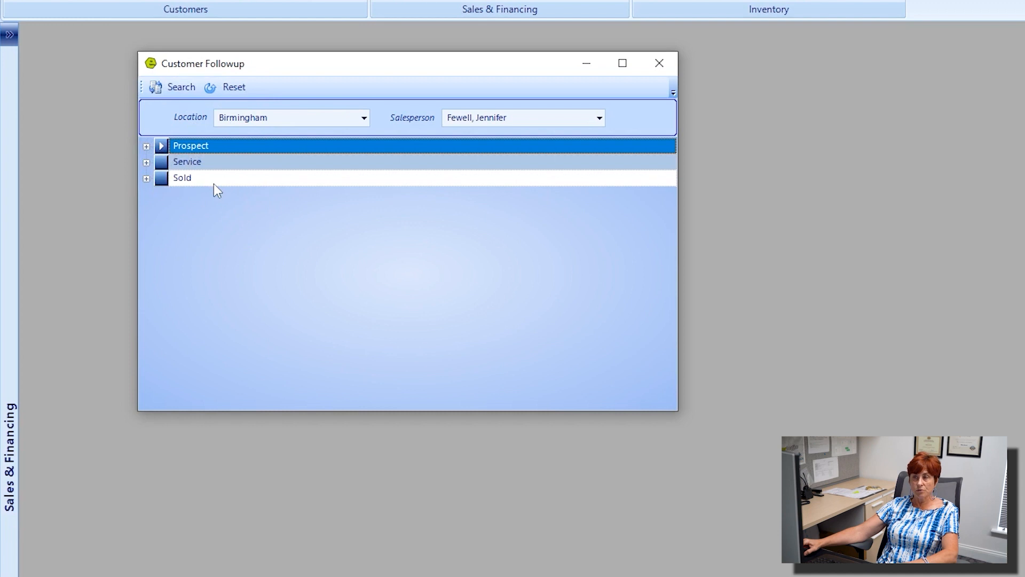
Step: Expand prospects by status and open the Hot prospect's customer record
click(147, 146)
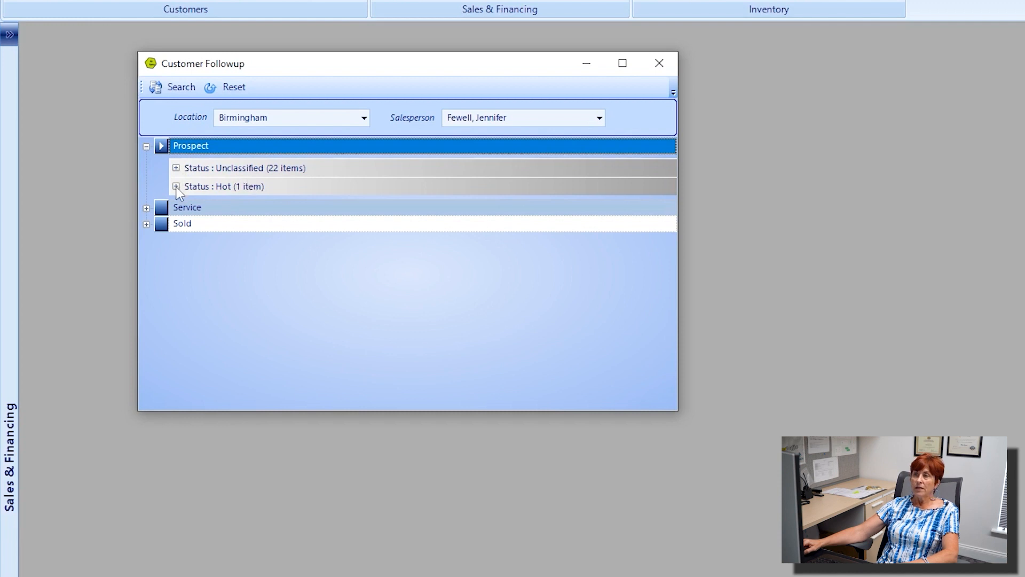
click(176, 187)
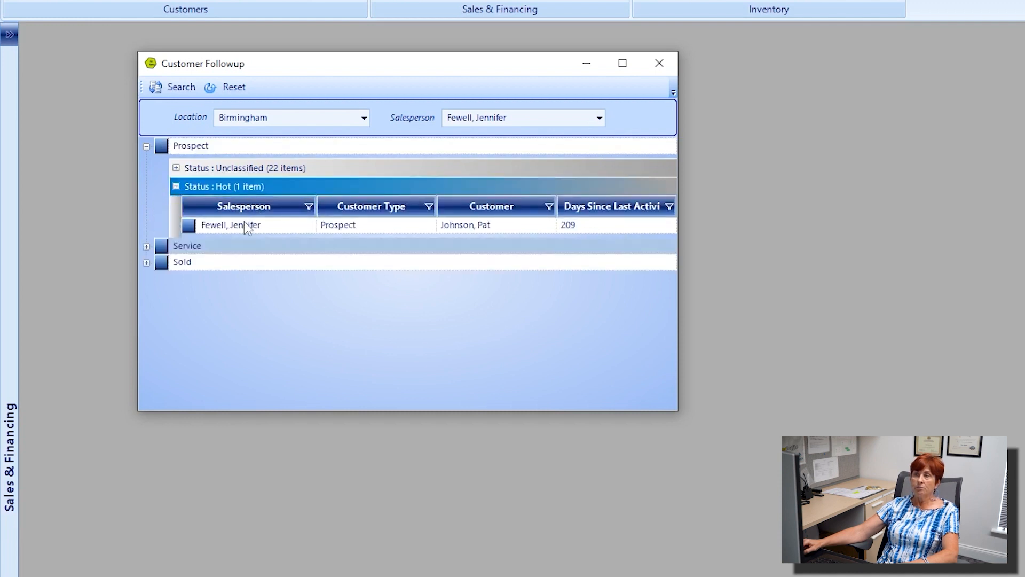
double_click(467, 228)
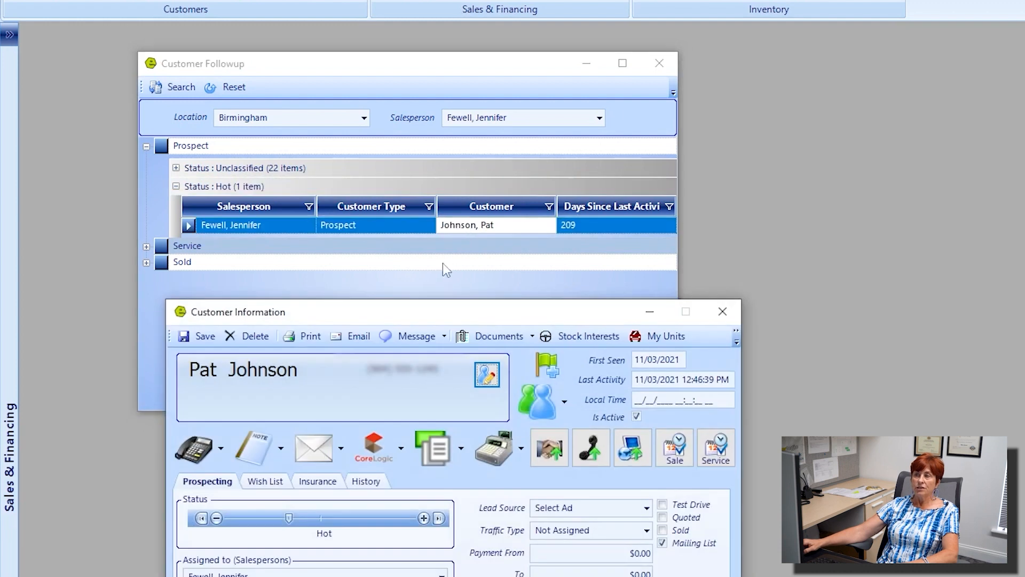
drag(386, 318, 351, 64)
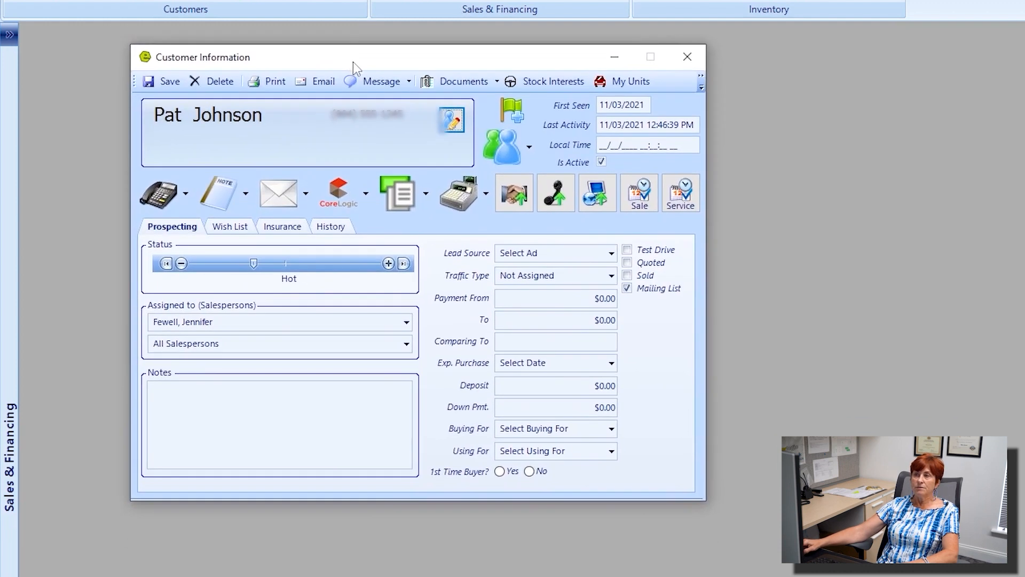
Step: Review the wish list, insurance and full activity history, then close the record
click(235, 228)
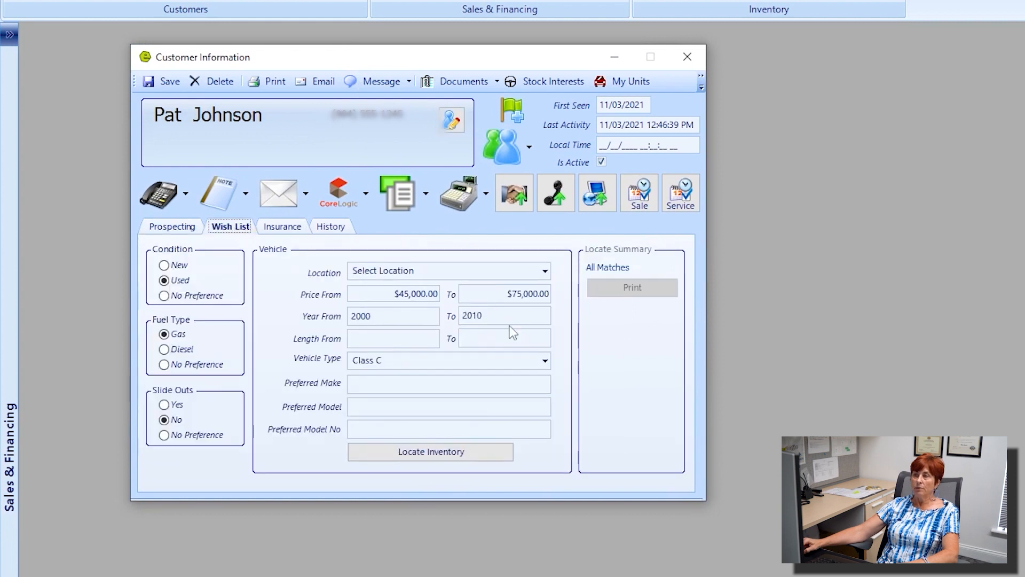
click(267, 228)
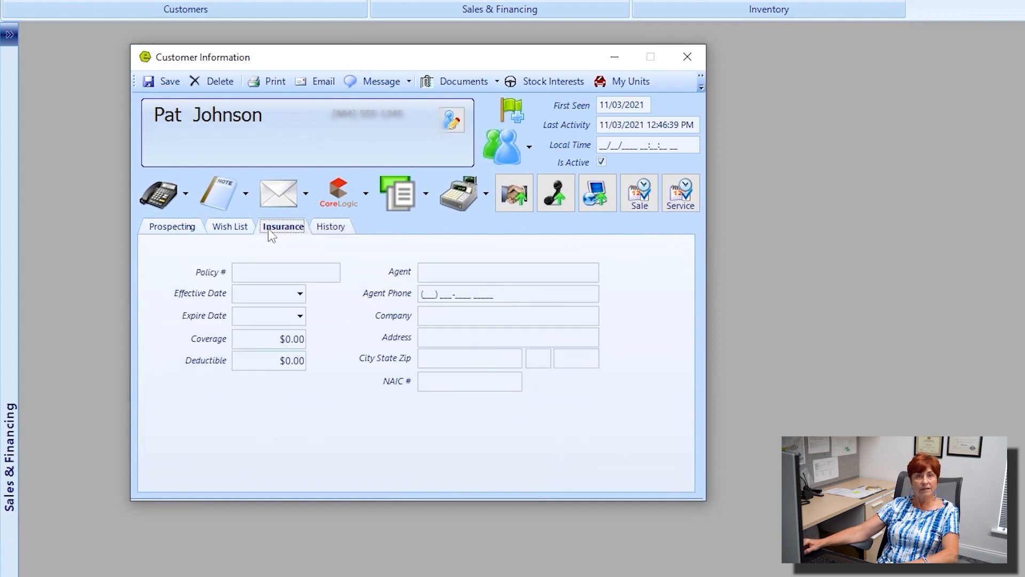
click(322, 229)
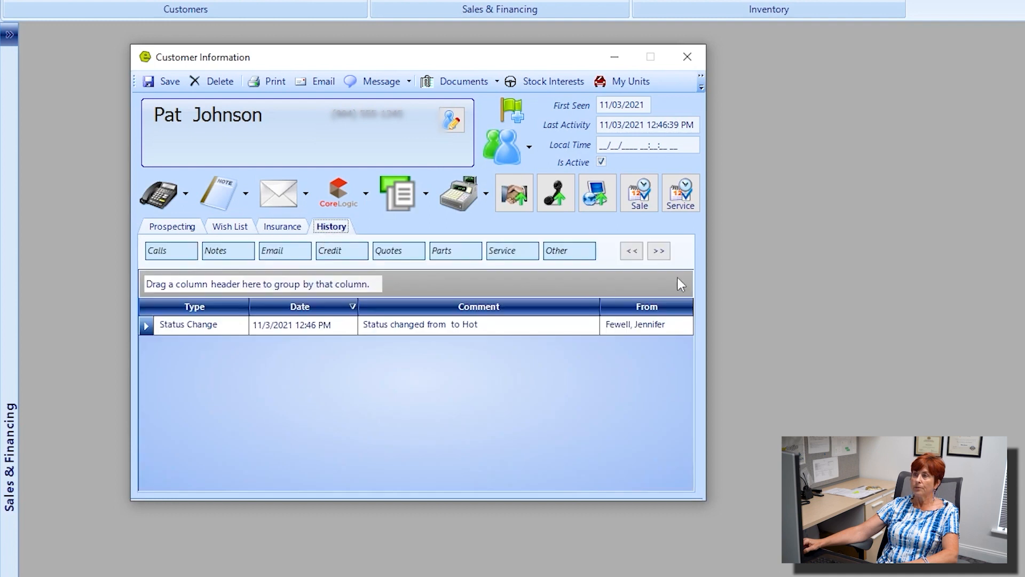
click(662, 254)
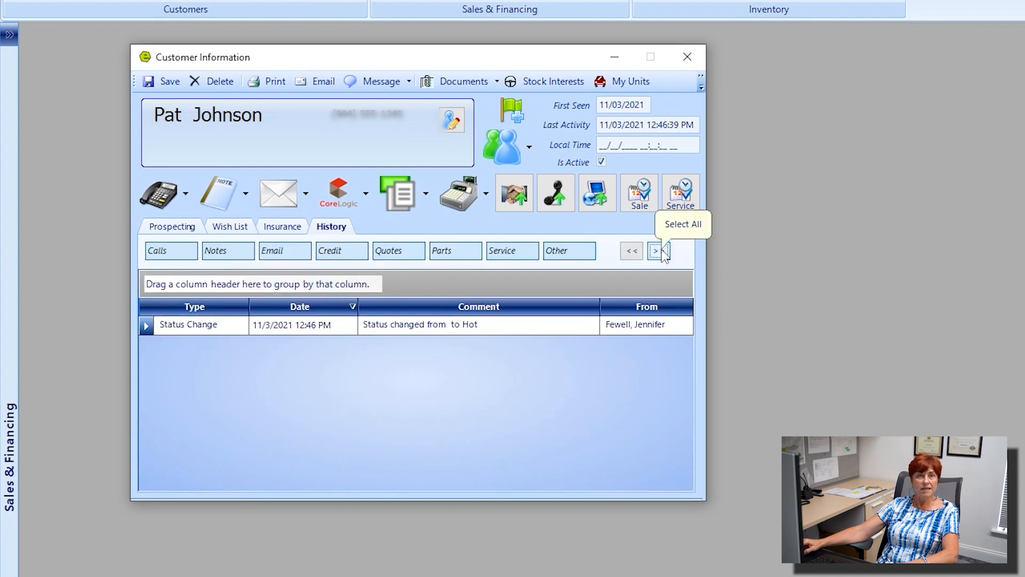
click(688, 56)
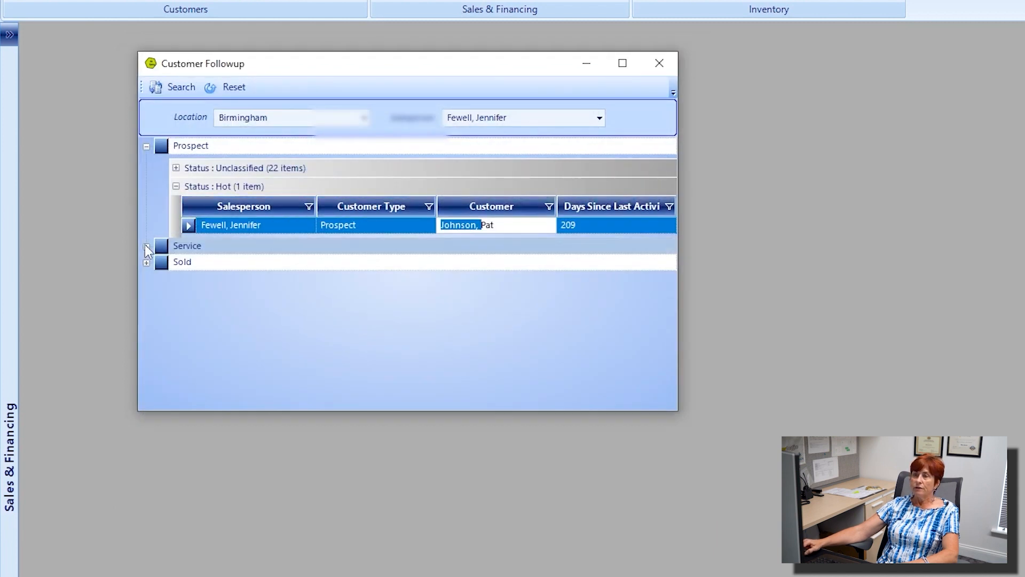
Step: Expand the Service and Sold groups and open the first sold customer, sold 02/03/2022
click(147, 248)
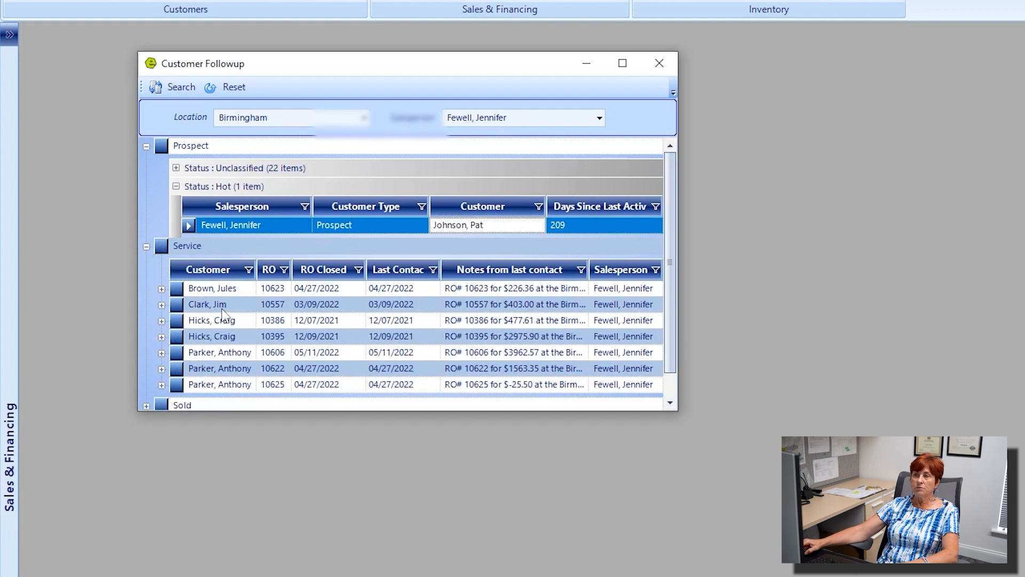
scroll(220, 314, down, 1)
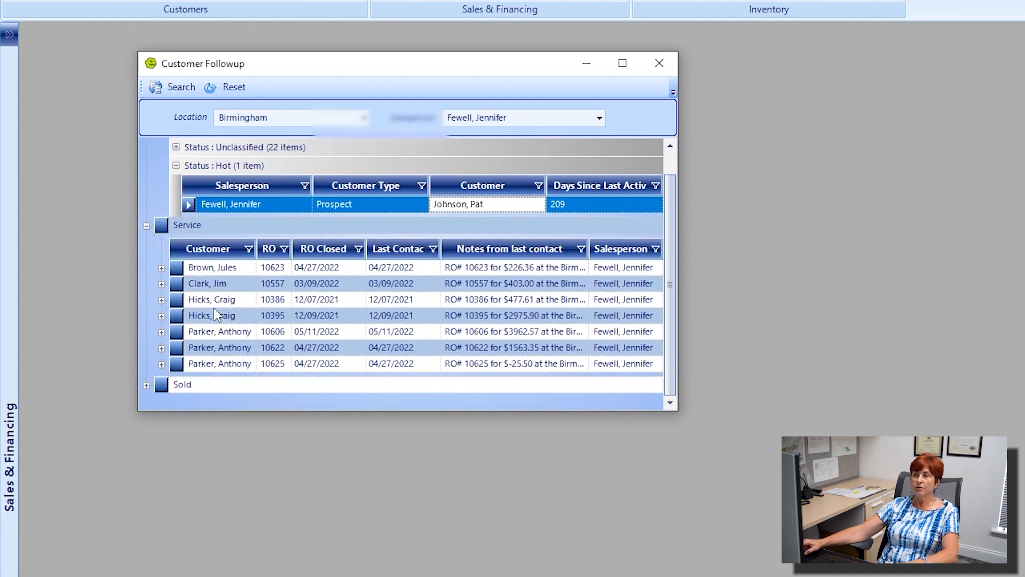
click(147, 386)
scroll(229, 382, down, 5)
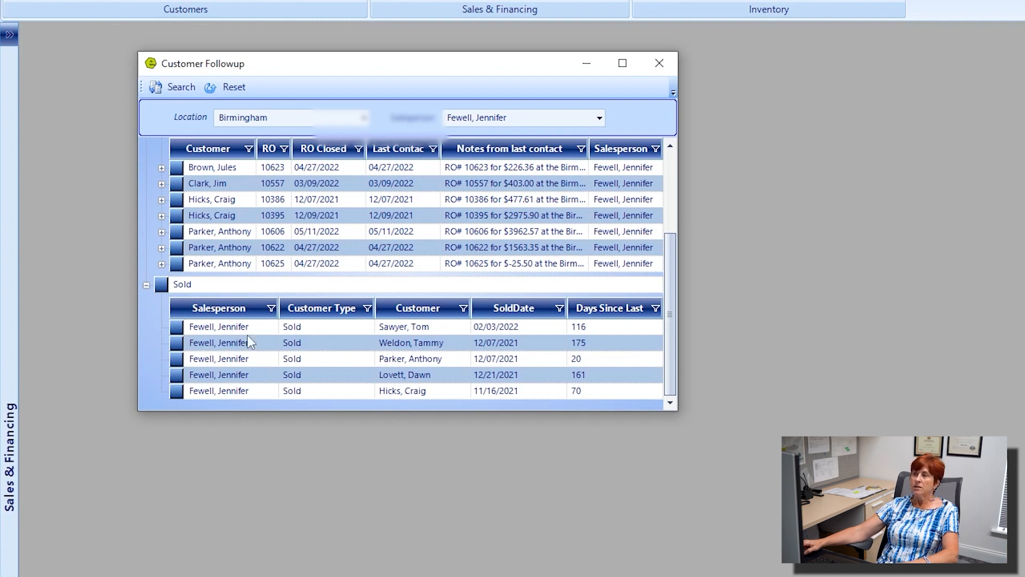
double_click(352, 327)
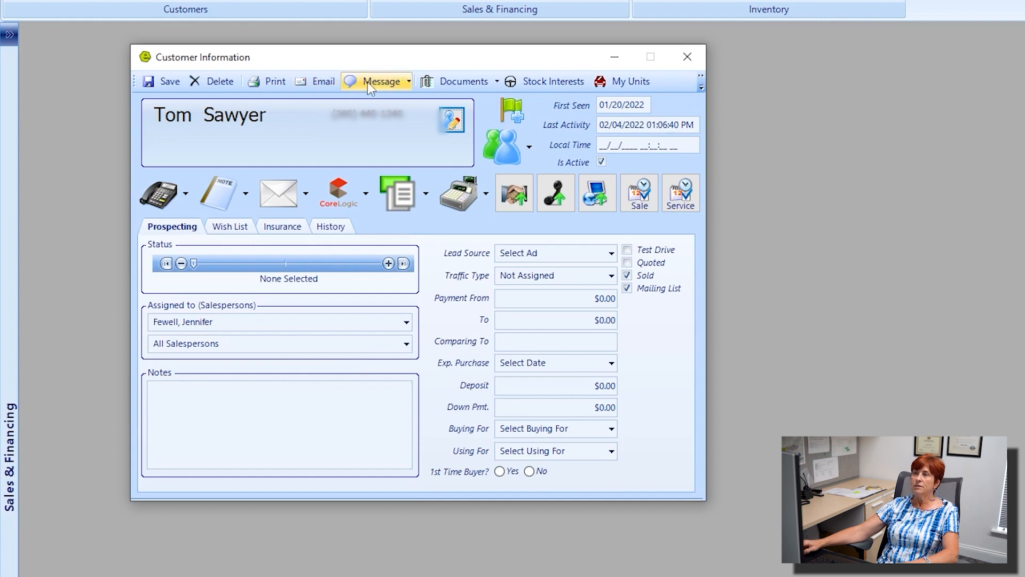
Step: Check the Message and Documents options, then show the two 2022 Keystone Carbon stock interests
click(409, 83)
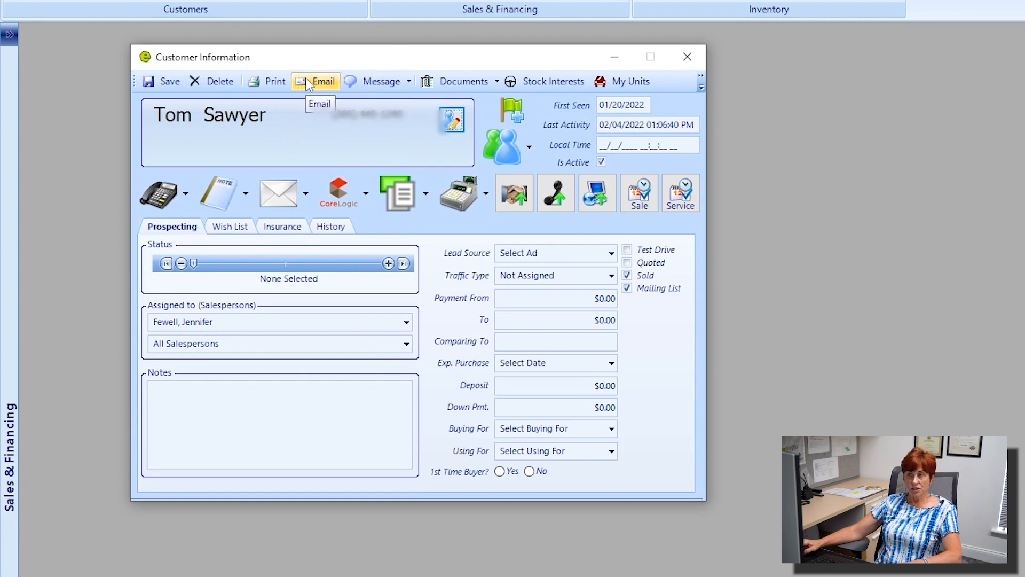
click(496, 82)
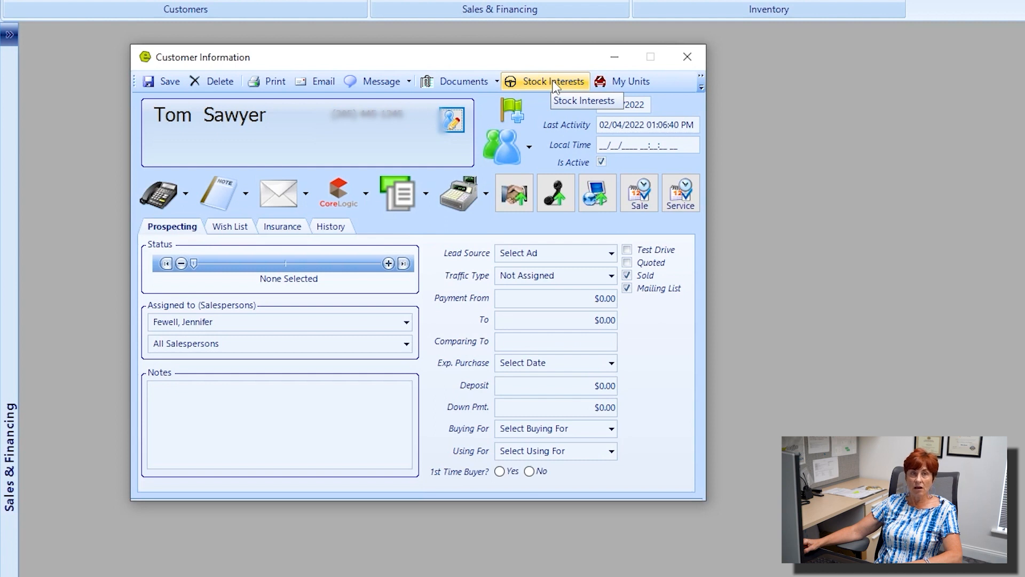
click(555, 84)
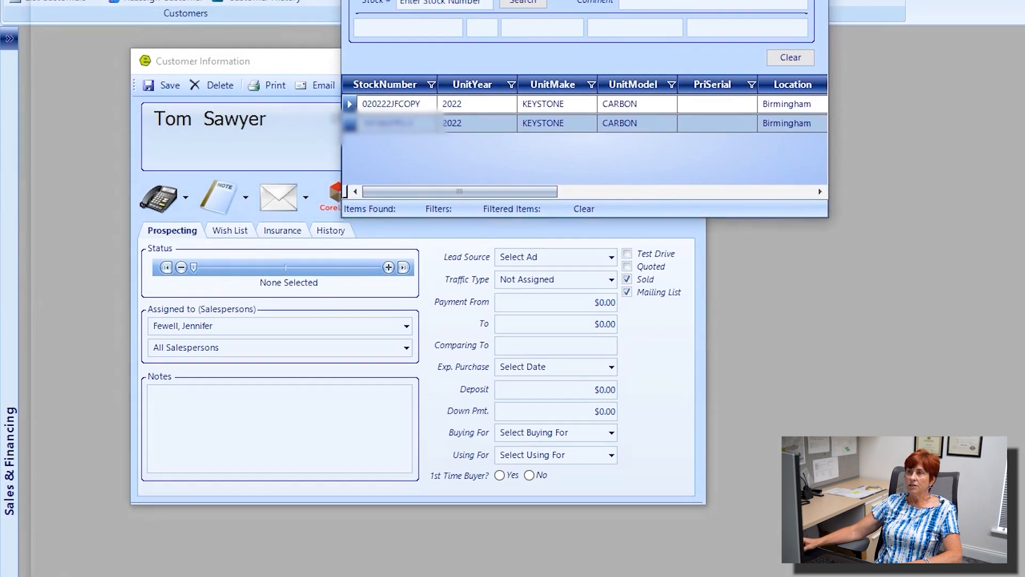
Step: Maximize Stock Interests, widen the Comment column, and comment that the customer likes the off road capability
drag(535, 2, 292, 45)
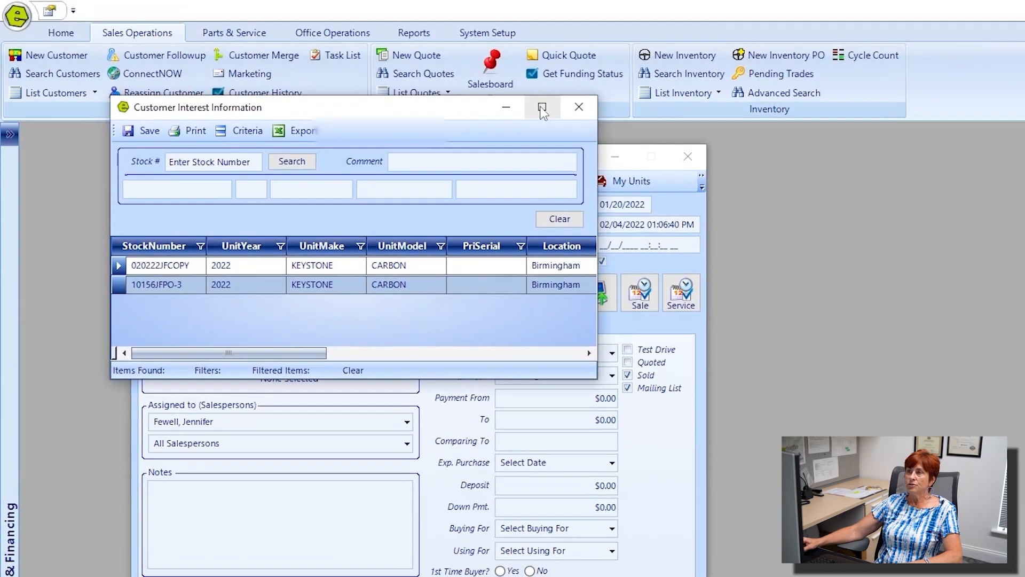
click(543, 109)
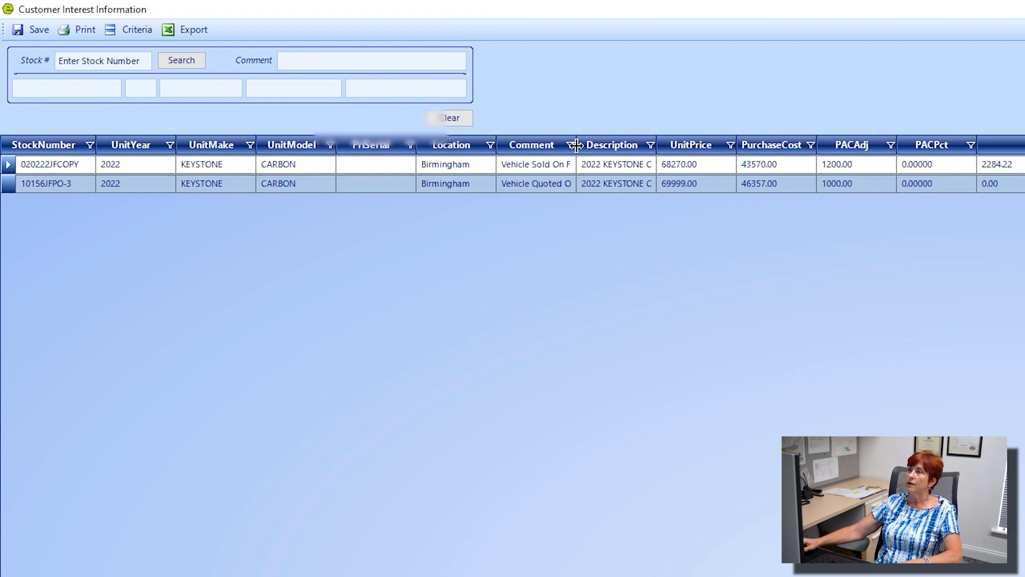
drag(574, 147, 785, 165)
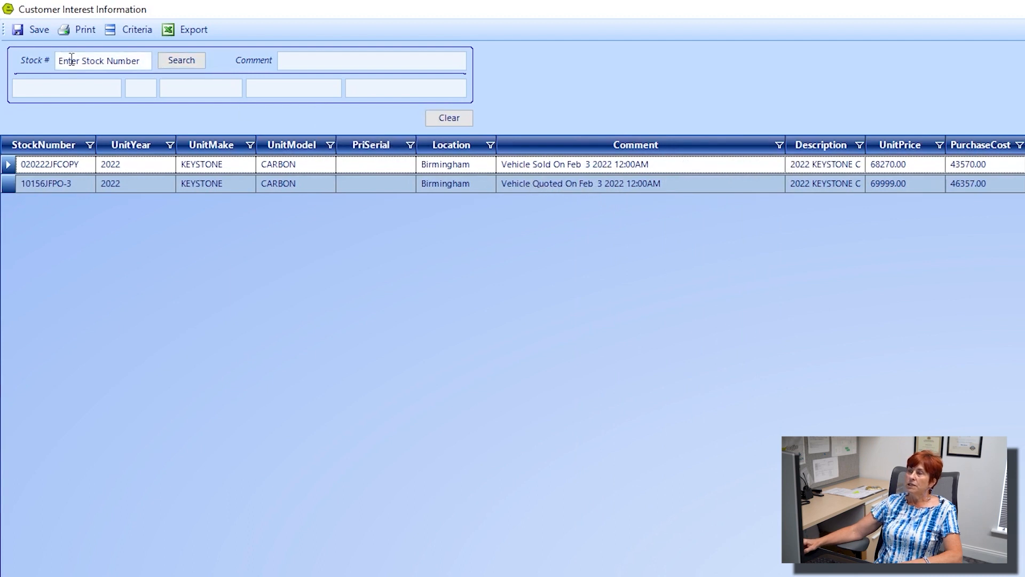
click(289, 61)
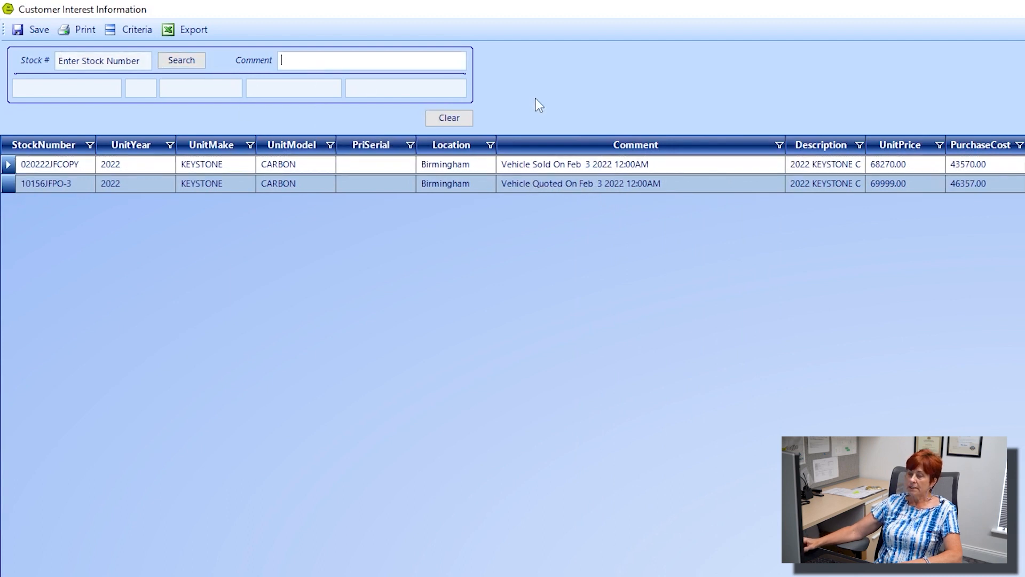
text(To)
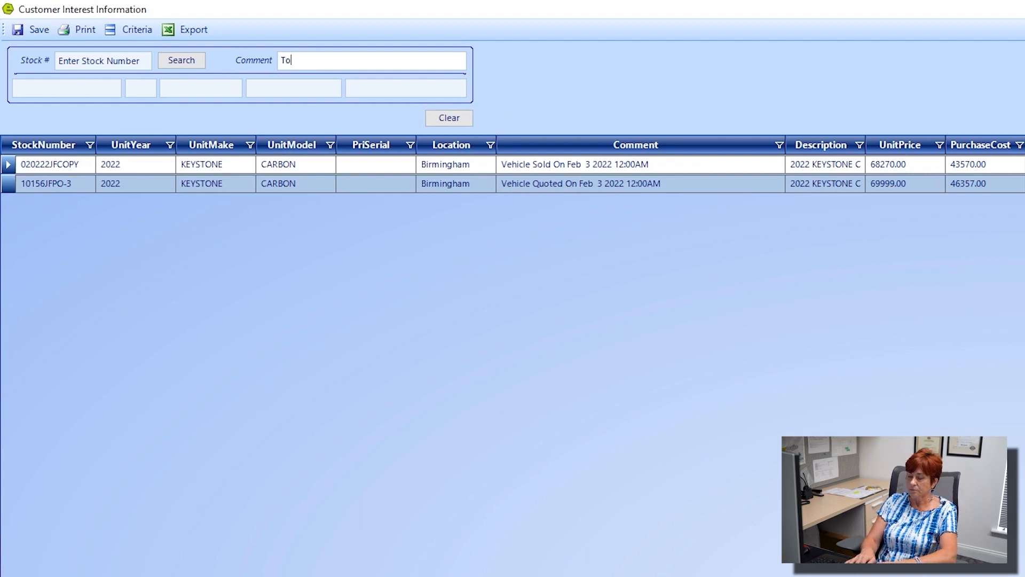
text(m likes the )
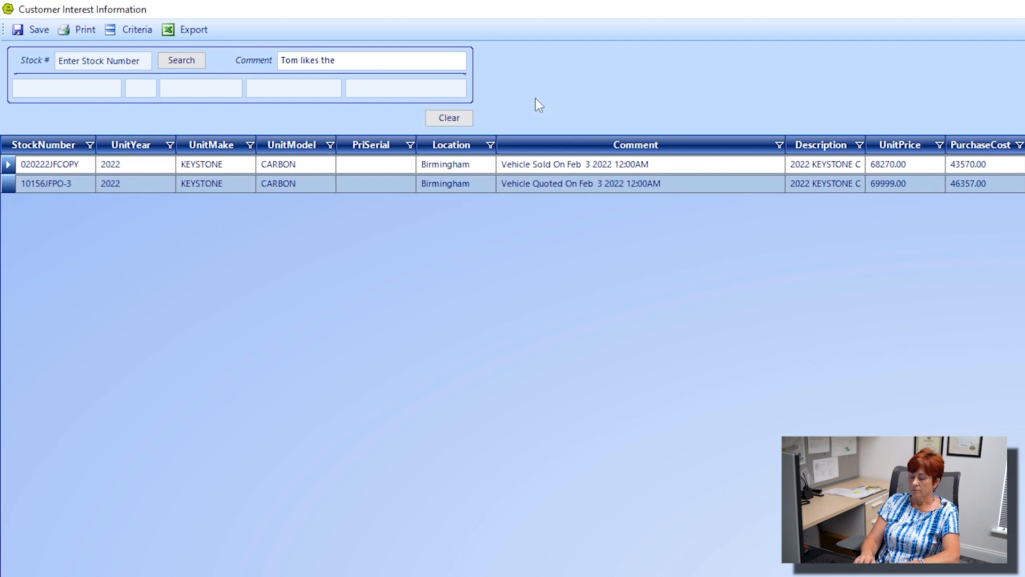
text(off )
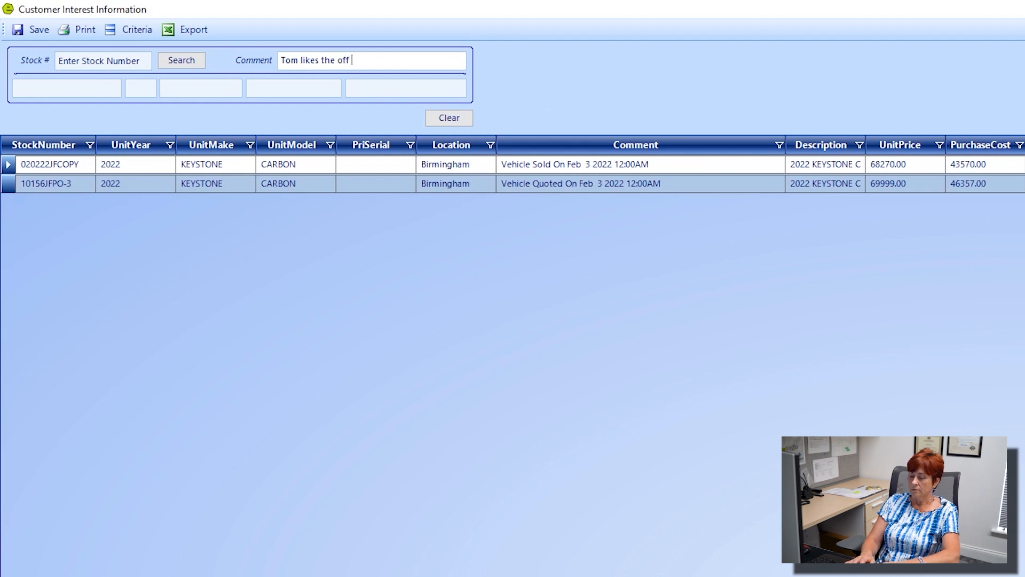
text(road c)
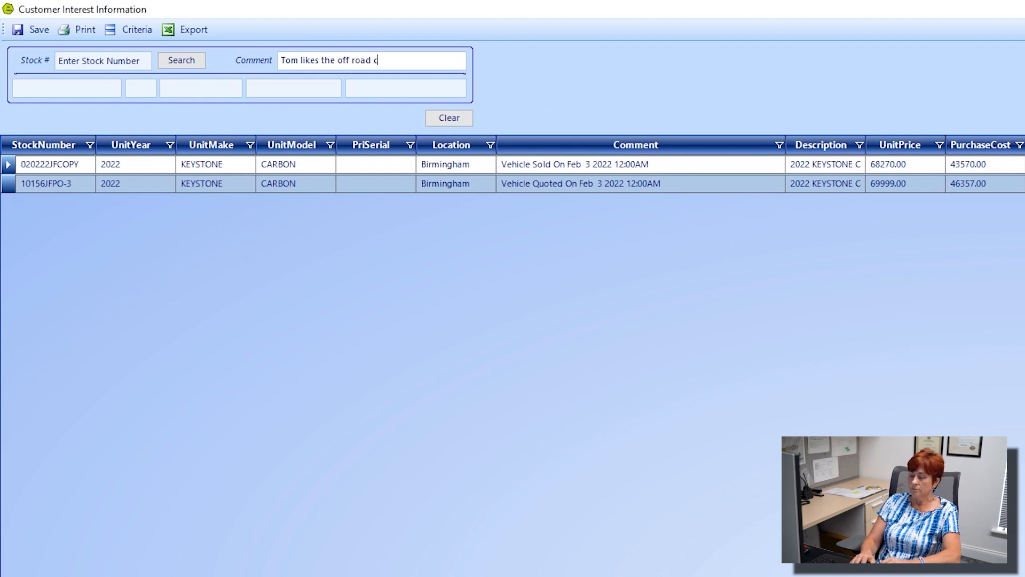
text(apability)
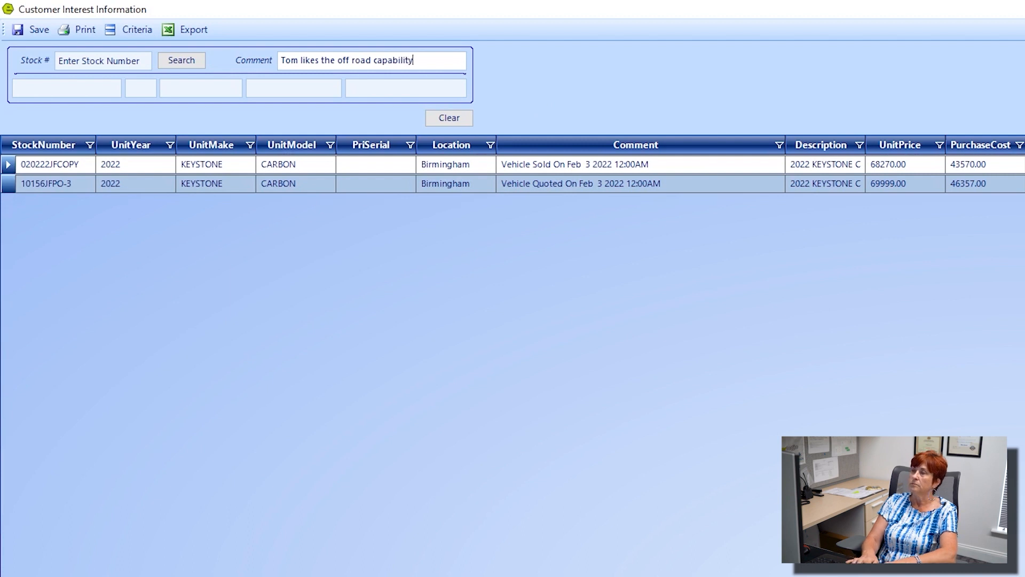
Step: Look up and pick unit 121421JFPO-1 from inventory, then save the new stock interest
click(93, 62)
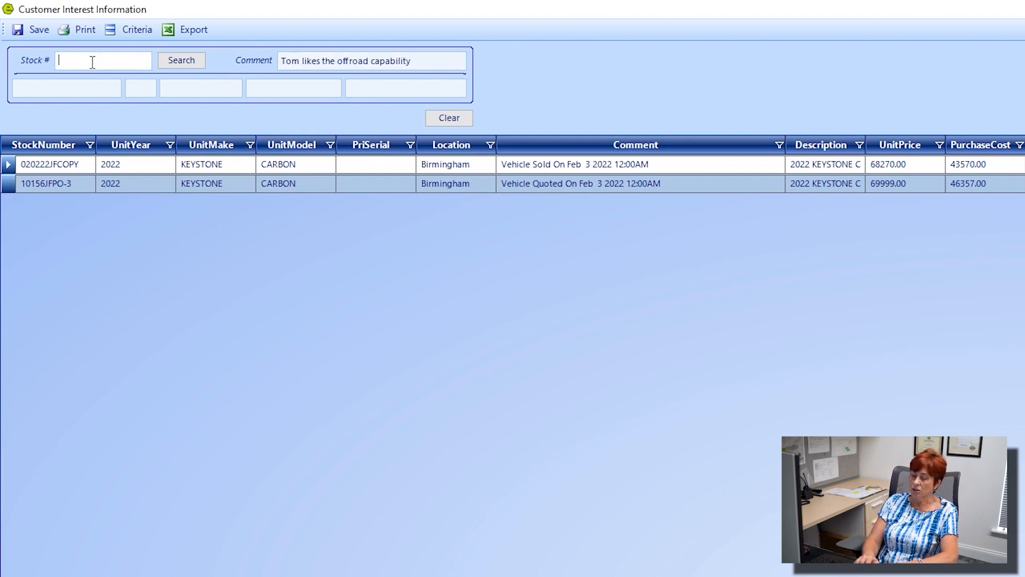
text(co)
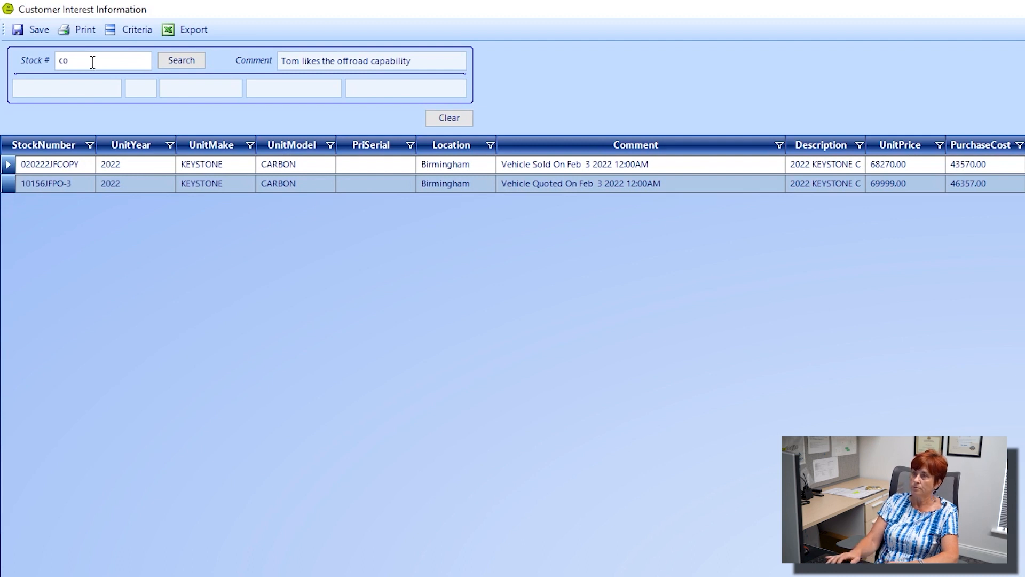
text(ye)
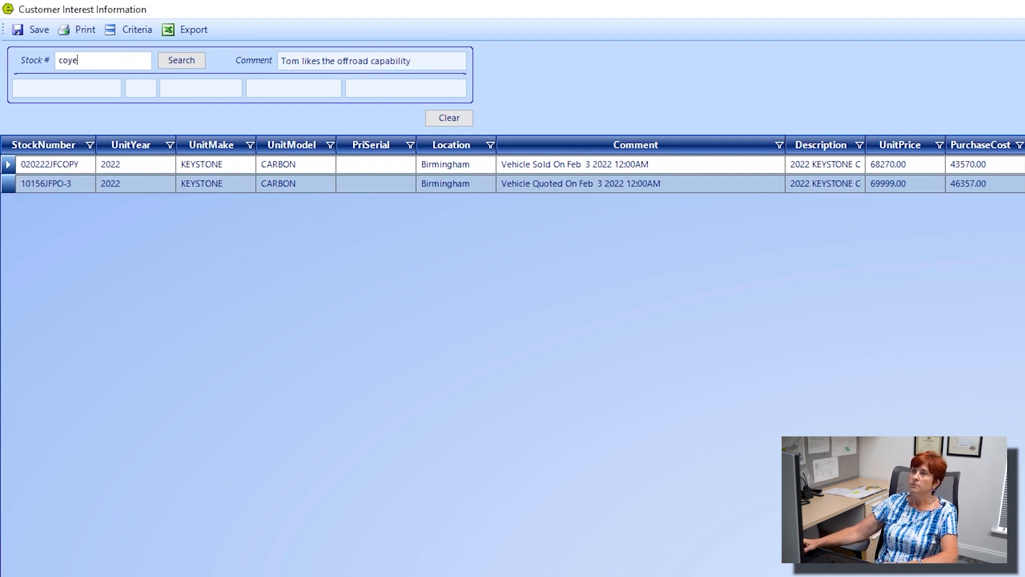
key(BackSpace)
key(BackSpace)
text(py)
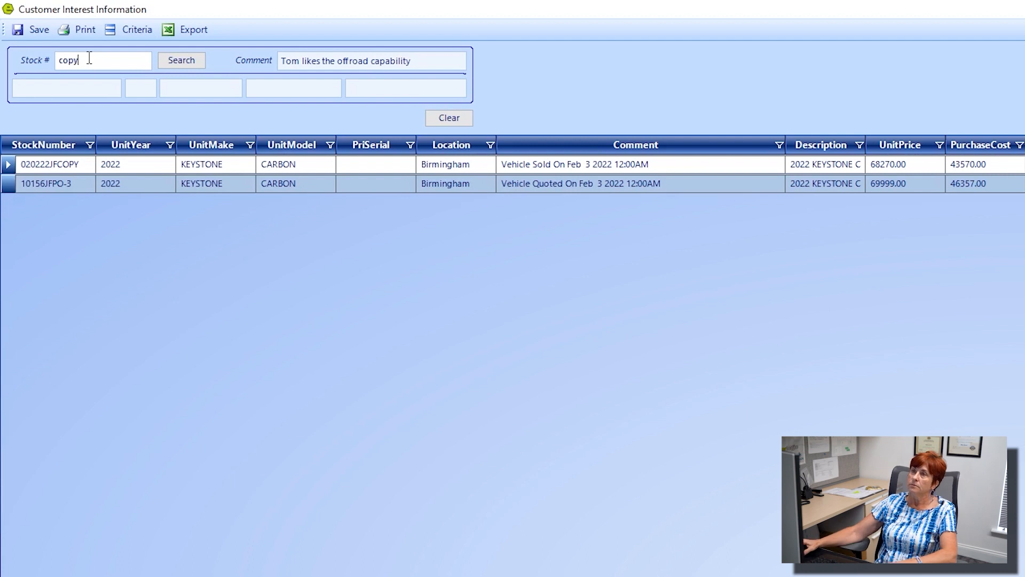
click(182, 62)
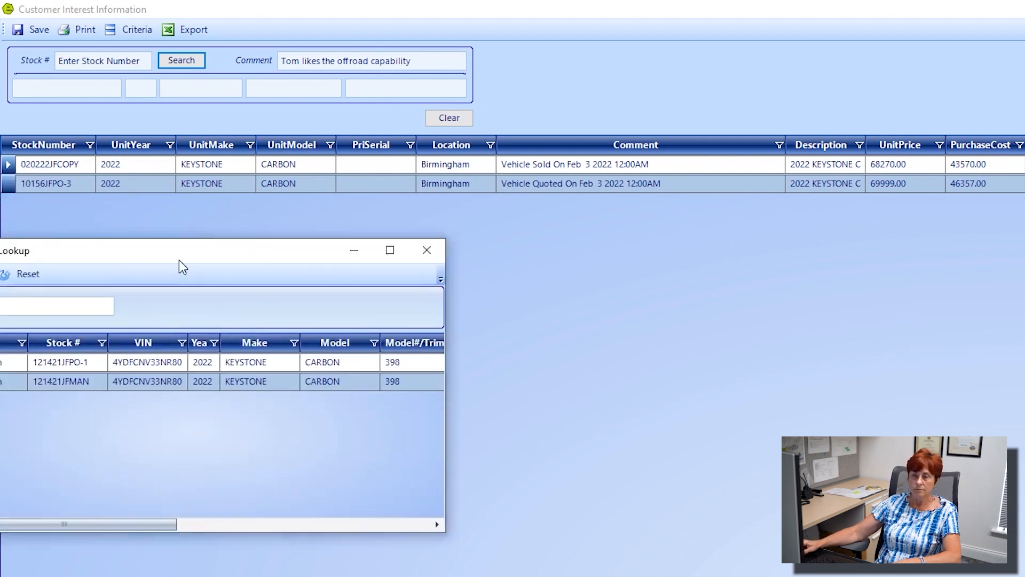
drag(181, 268, 302, 55)
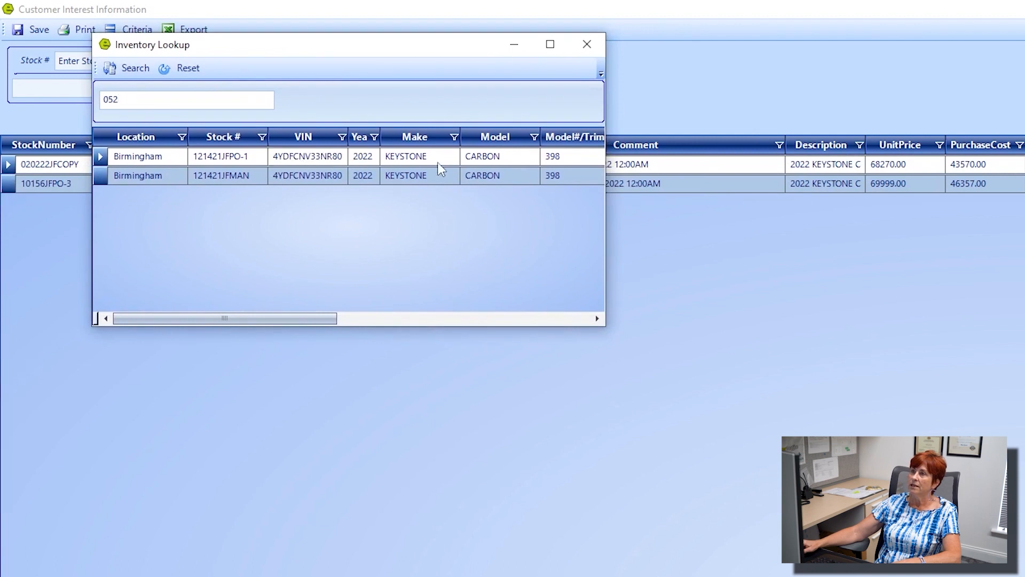
double_click(526, 164)
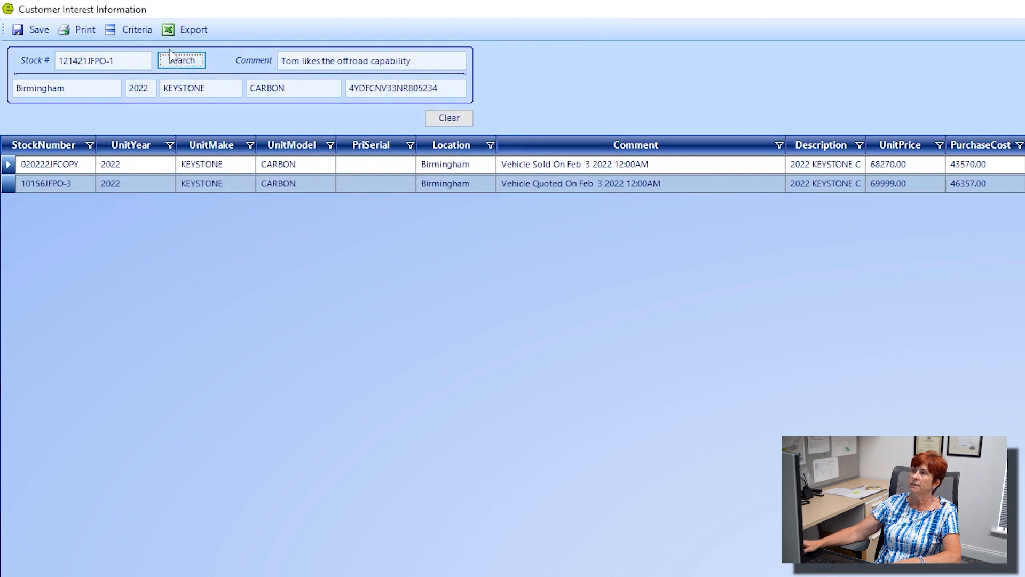
drag(427, 62, 281, 61)
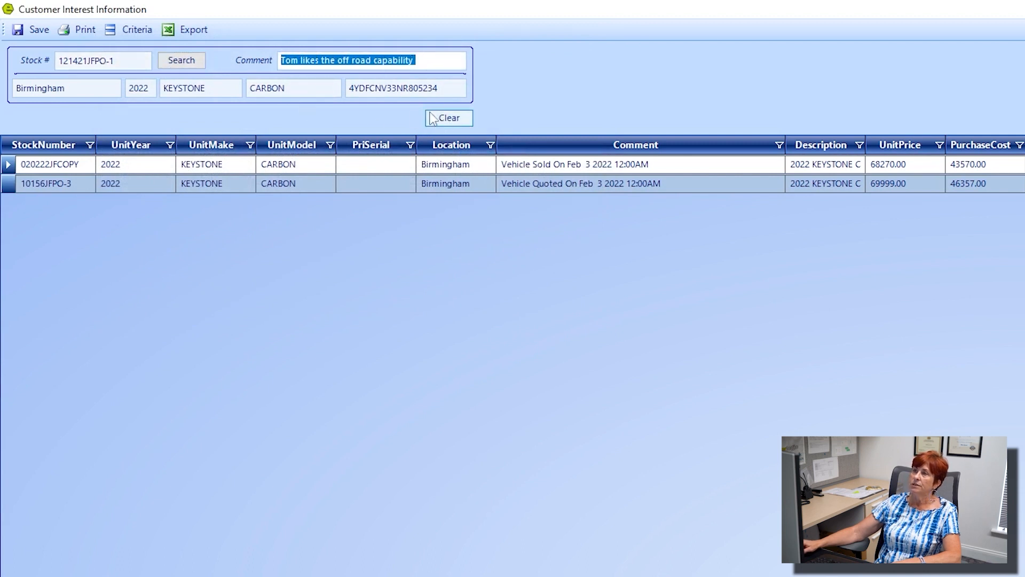
click(38, 31)
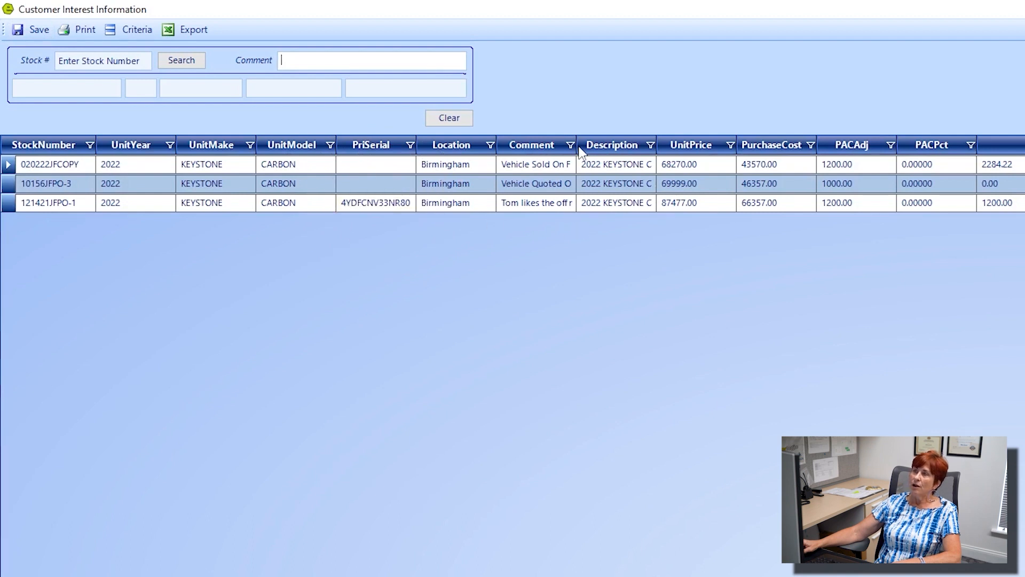
Step: Review the comments and owned units, then close the customer record and Customer Followup windows
drag(577, 147, 768, 157)
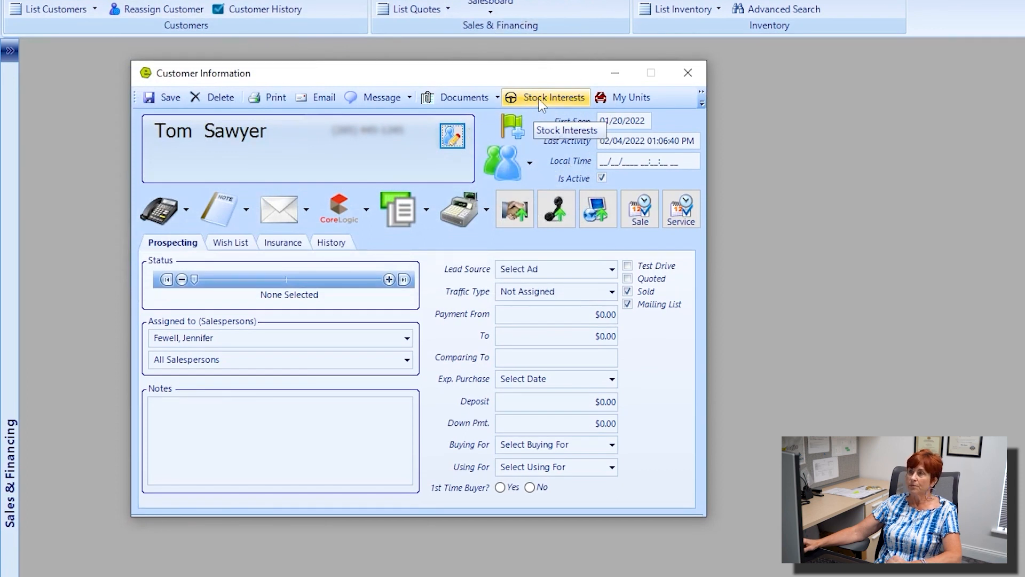
click(624, 96)
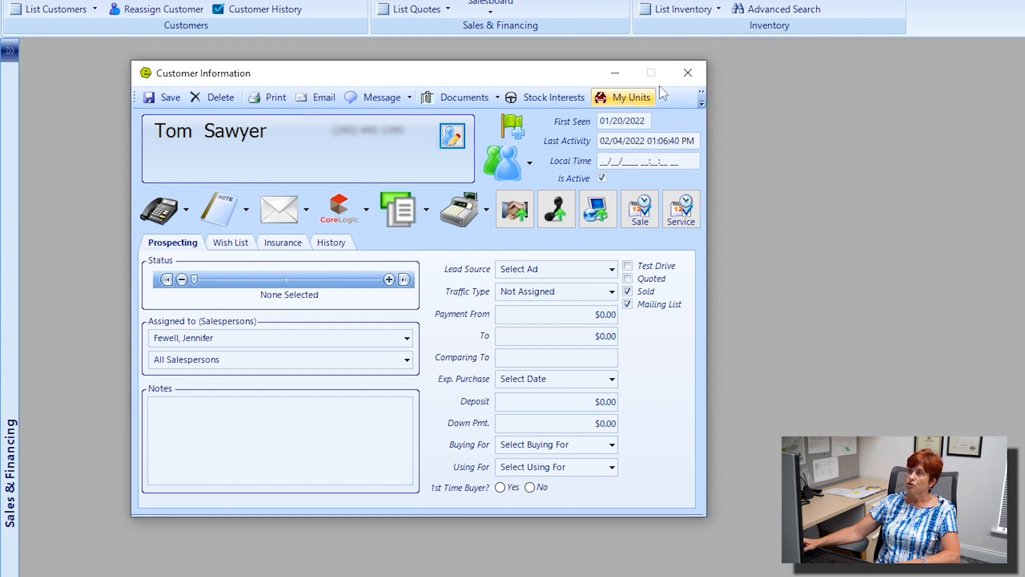
click(688, 73)
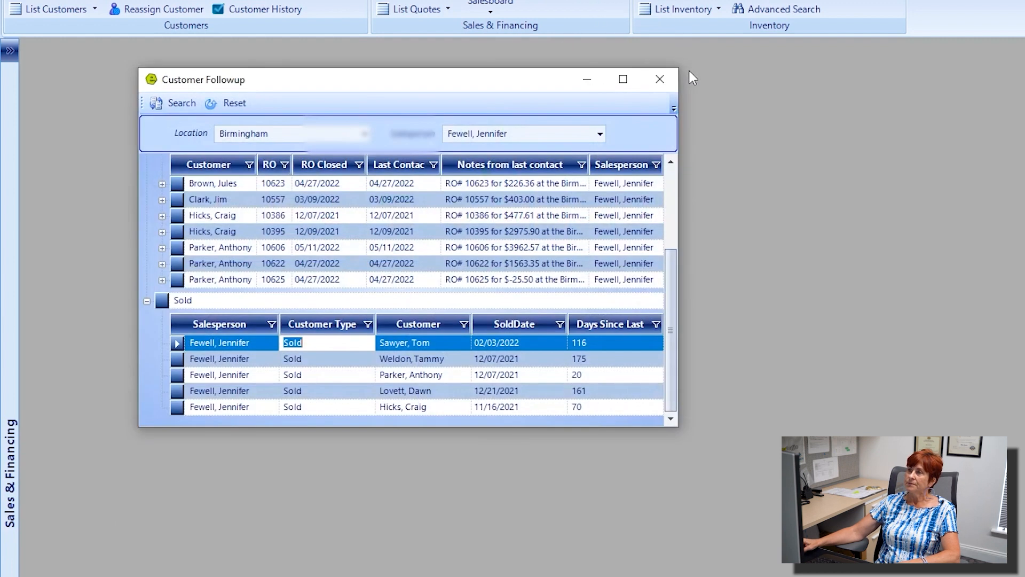
click(660, 76)
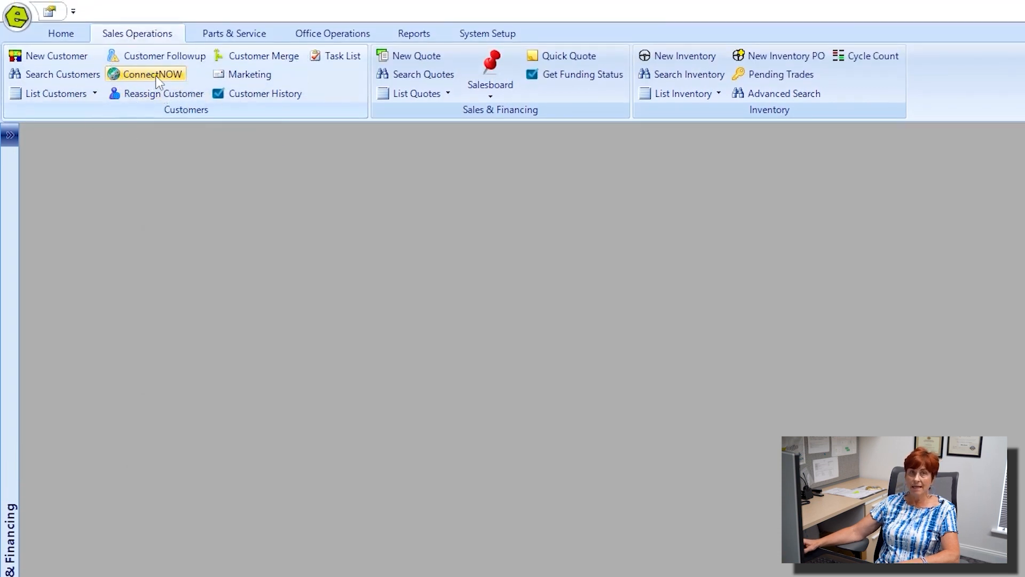
click(156, 76)
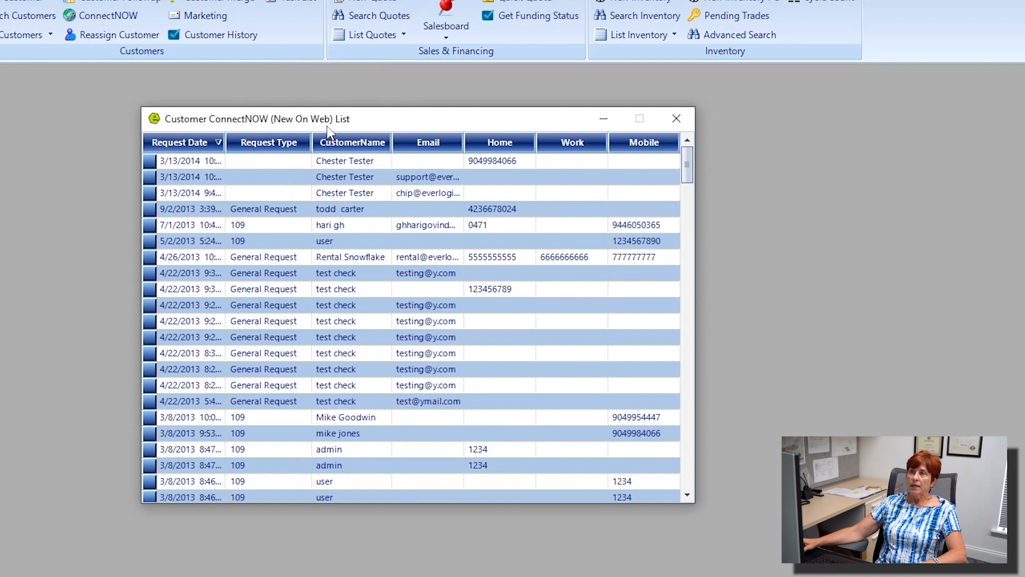
click(368, 290)
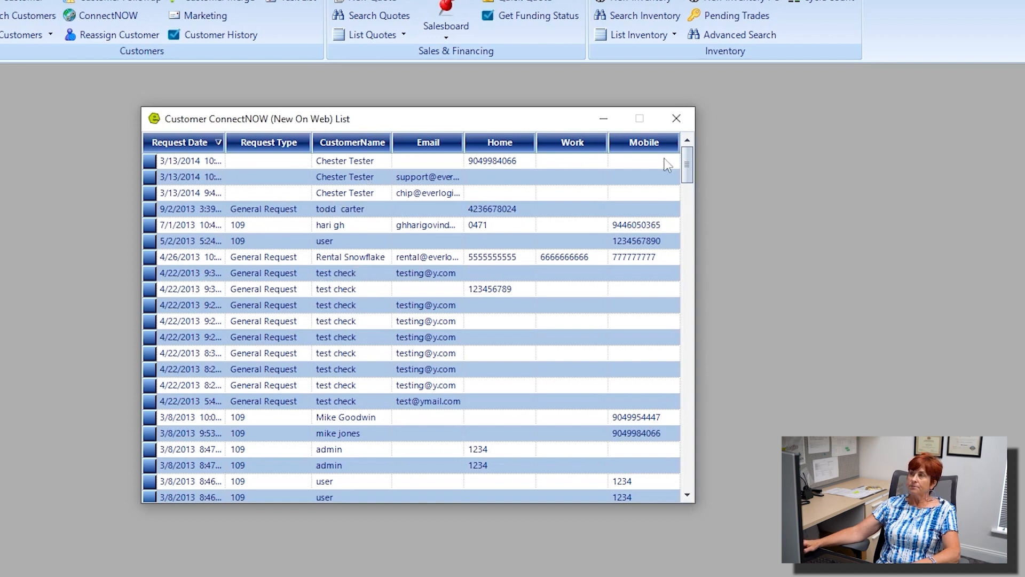
click(683, 116)
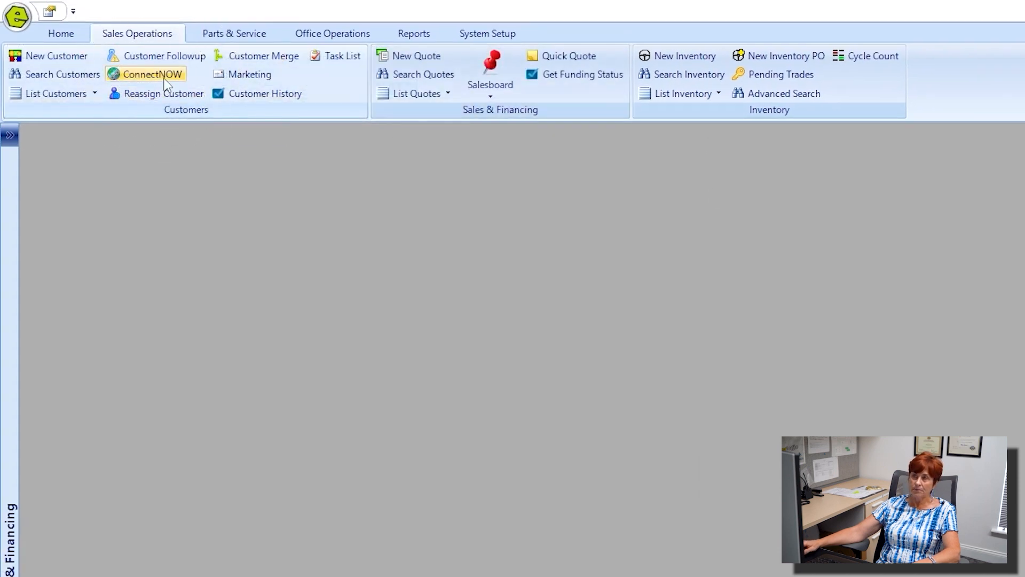
click(166, 97)
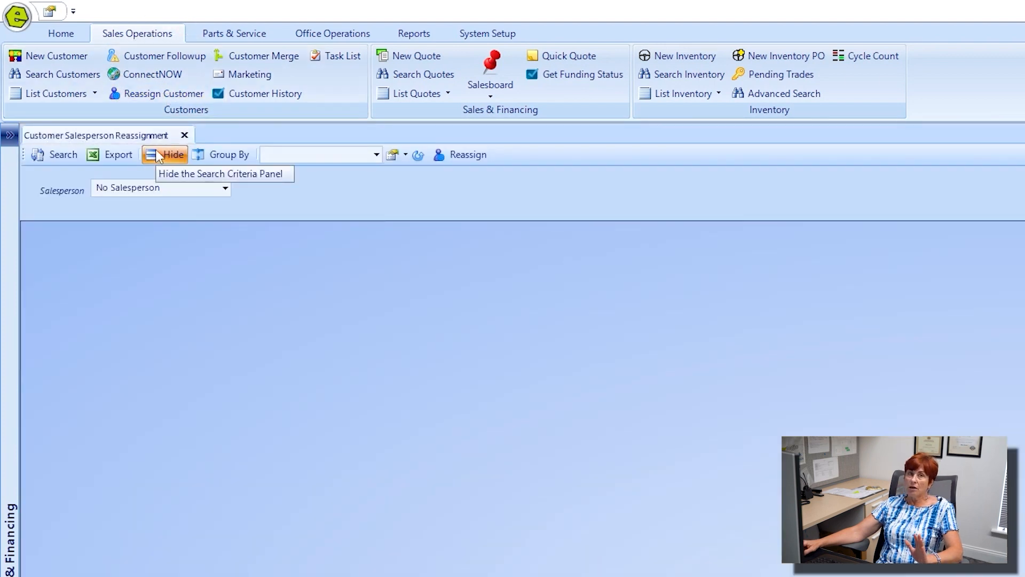
Step: List all customers currently assigned to the outgoing salesperson
click(160, 155)
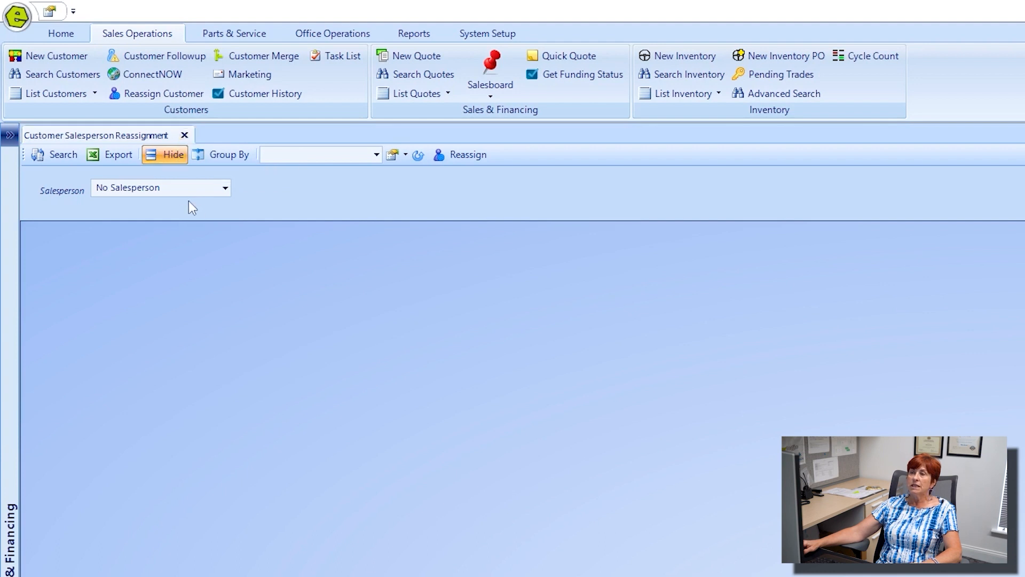
click(226, 189)
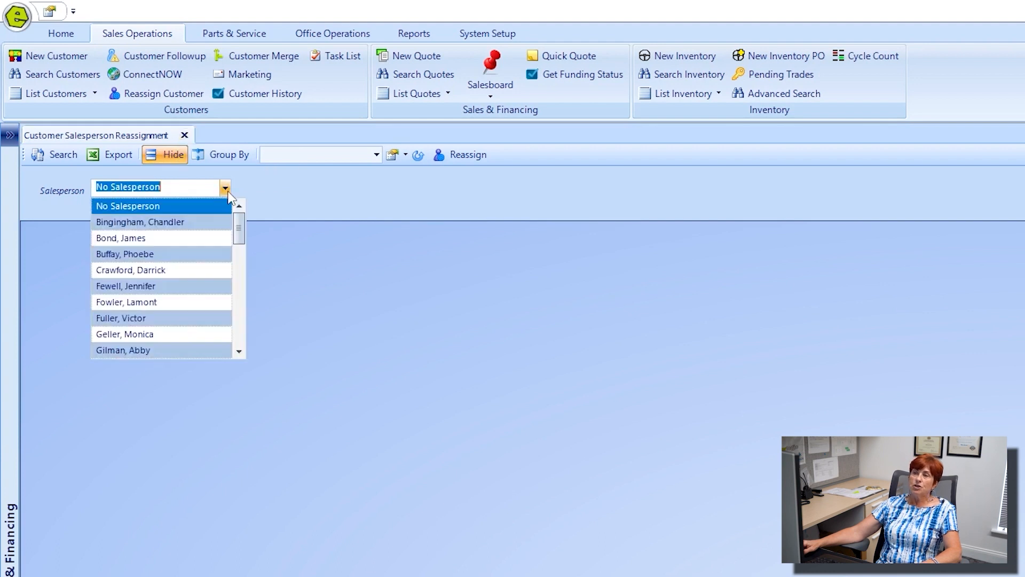
click(170, 222)
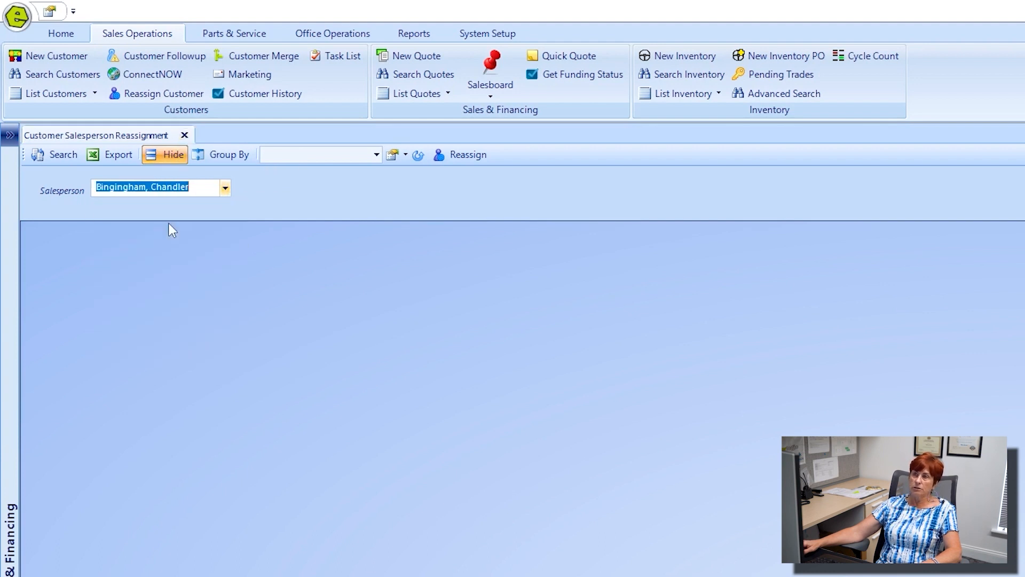
click(63, 155)
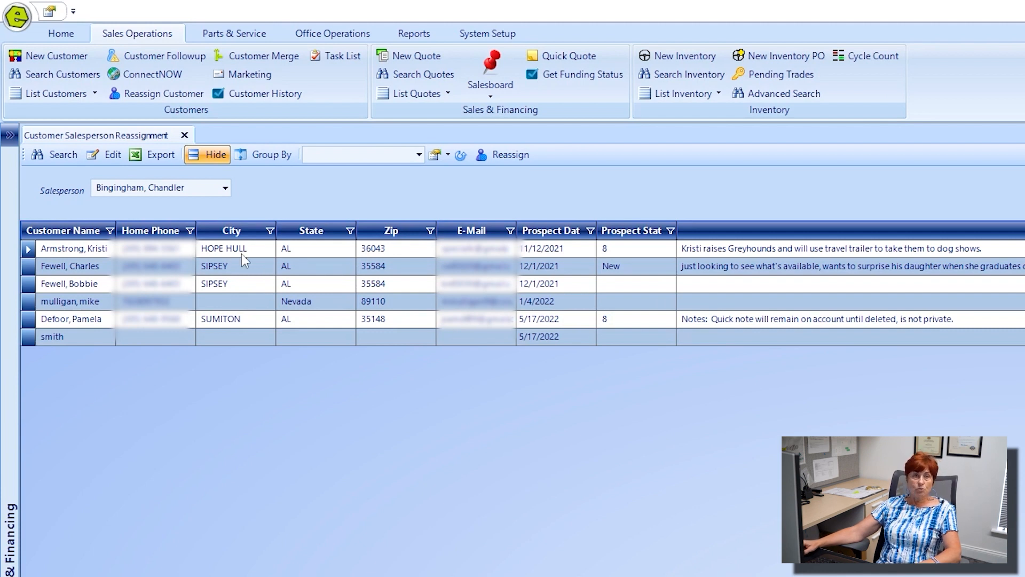
Step: Reassign all six listed customers to the new salesperson and confirm
click(513, 160)
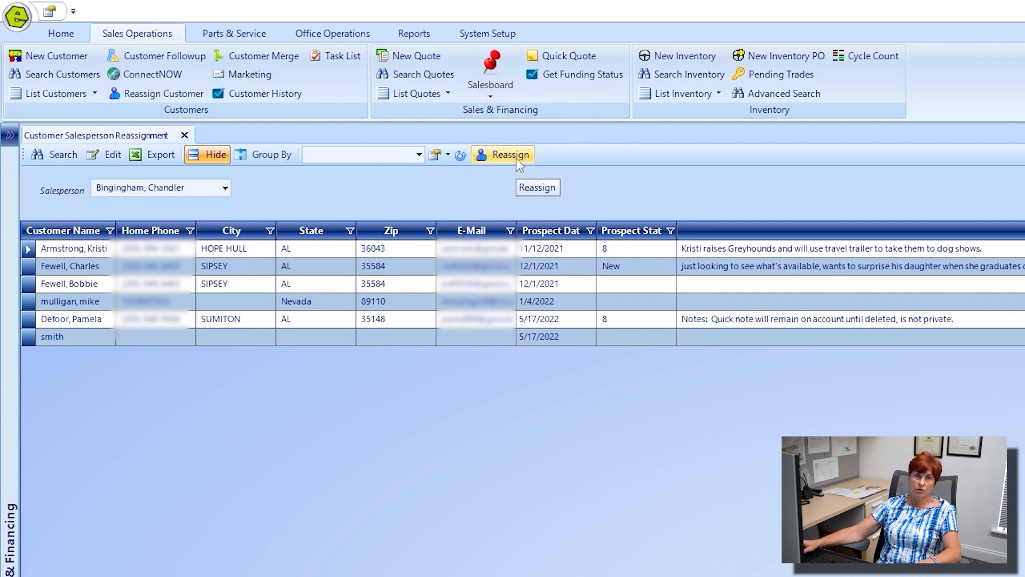
click(521, 155)
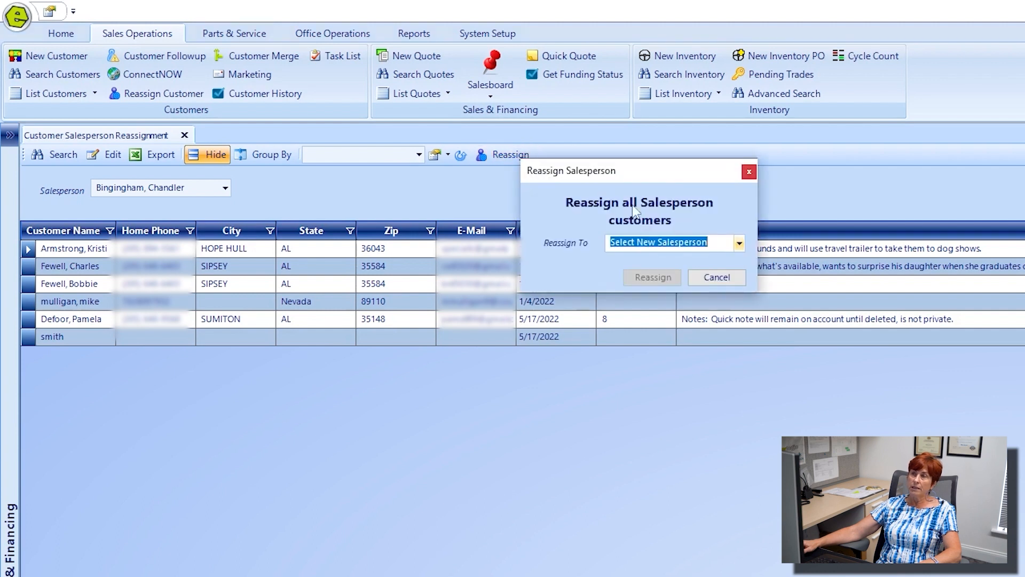
click(739, 247)
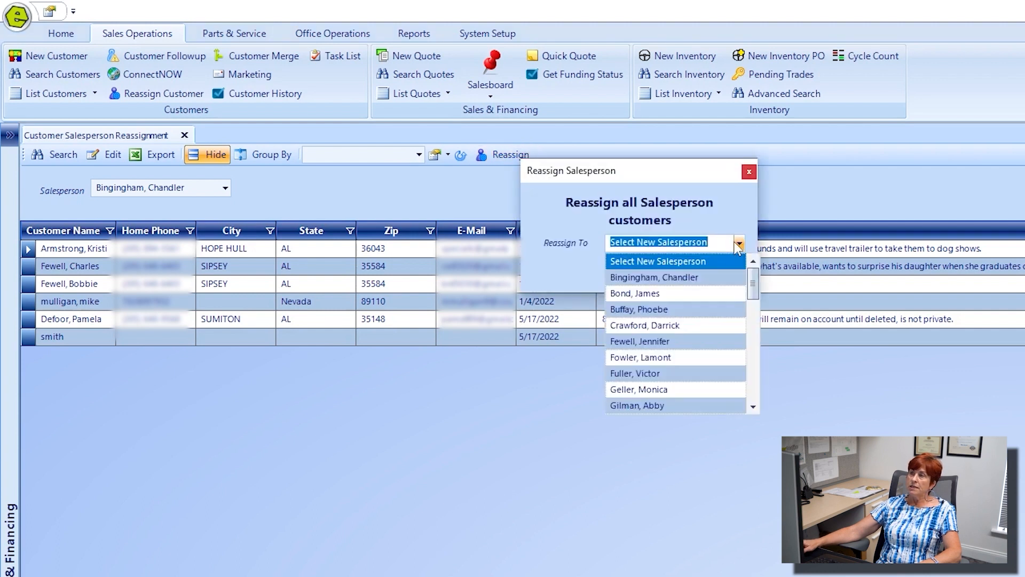
click(681, 327)
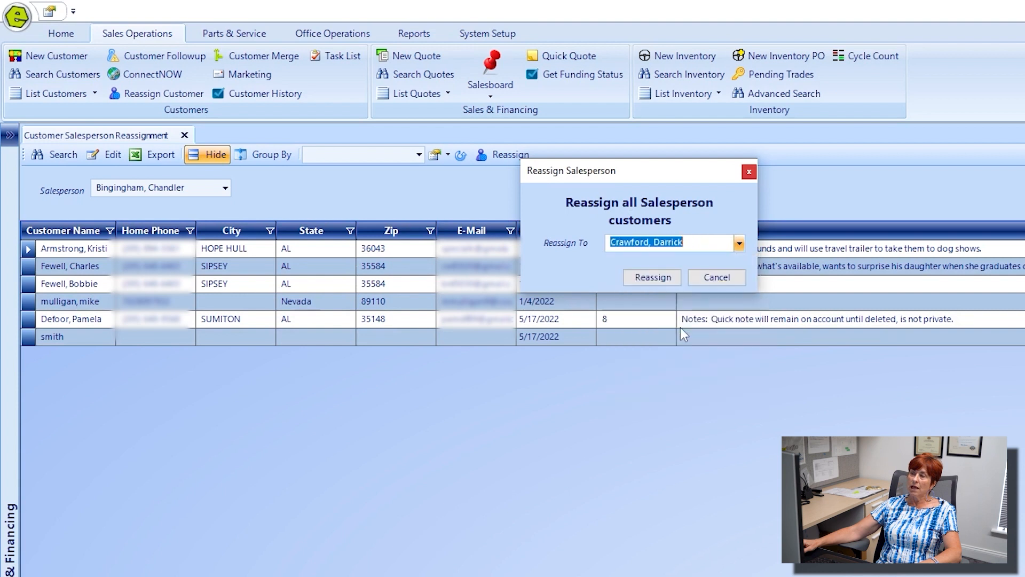
click(661, 275)
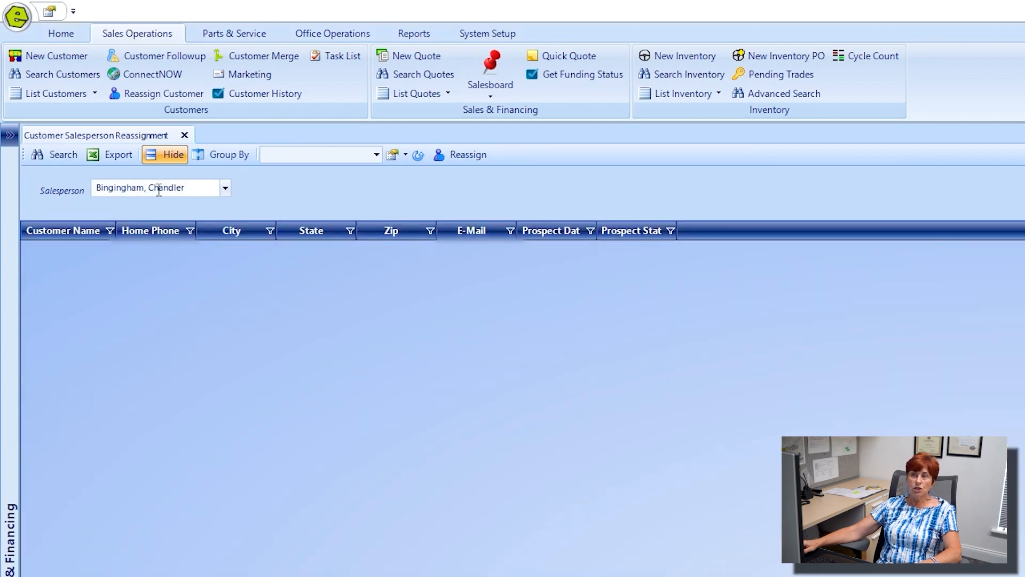
Step: Verify the customers now appear under the new salesperson, then close the reassignment tab
click(226, 188)
click(156, 269)
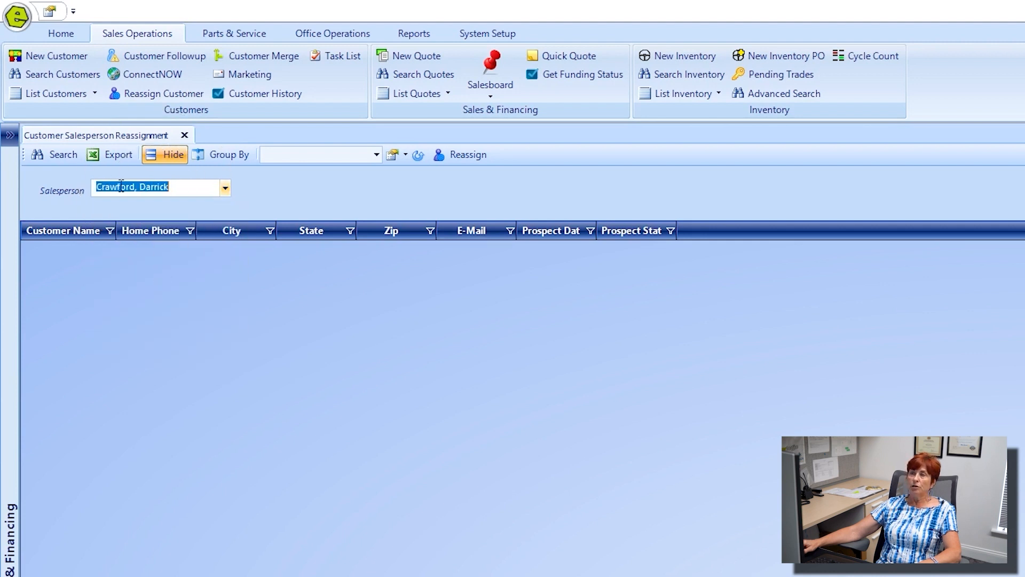
click(57, 154)
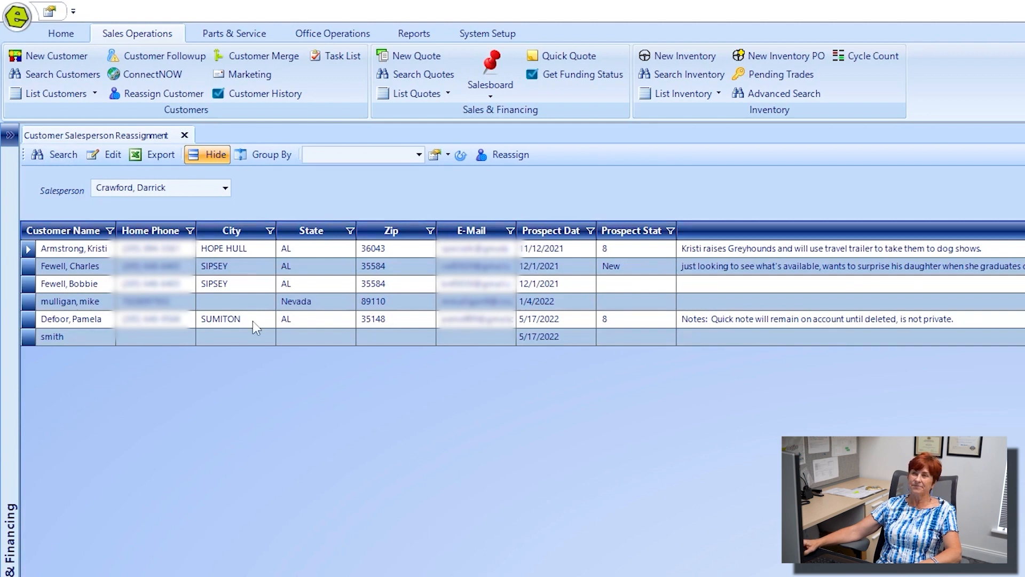
click(184, 136)
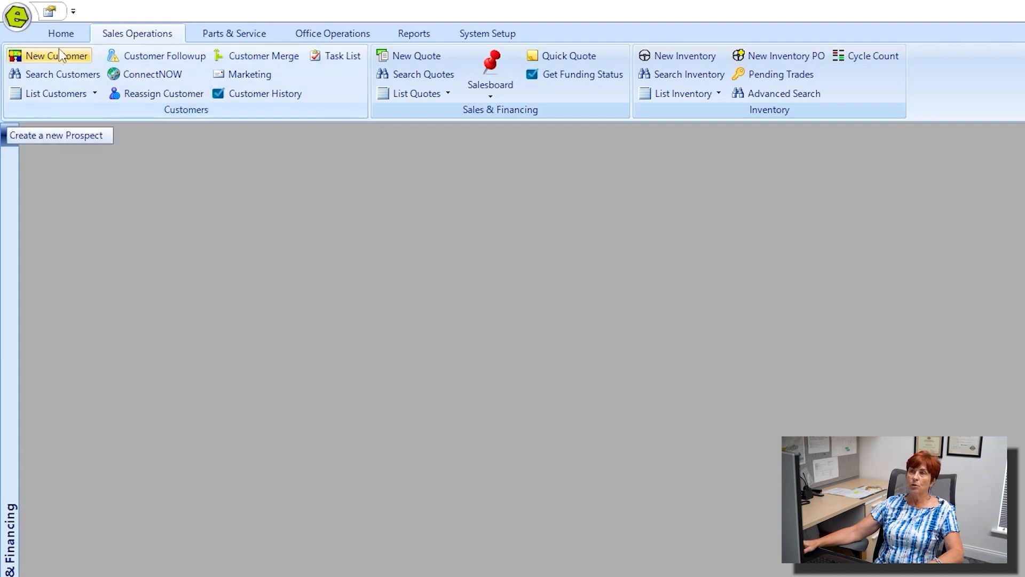
Step: Search customers and open the customer's record from the results
click(60, 73)
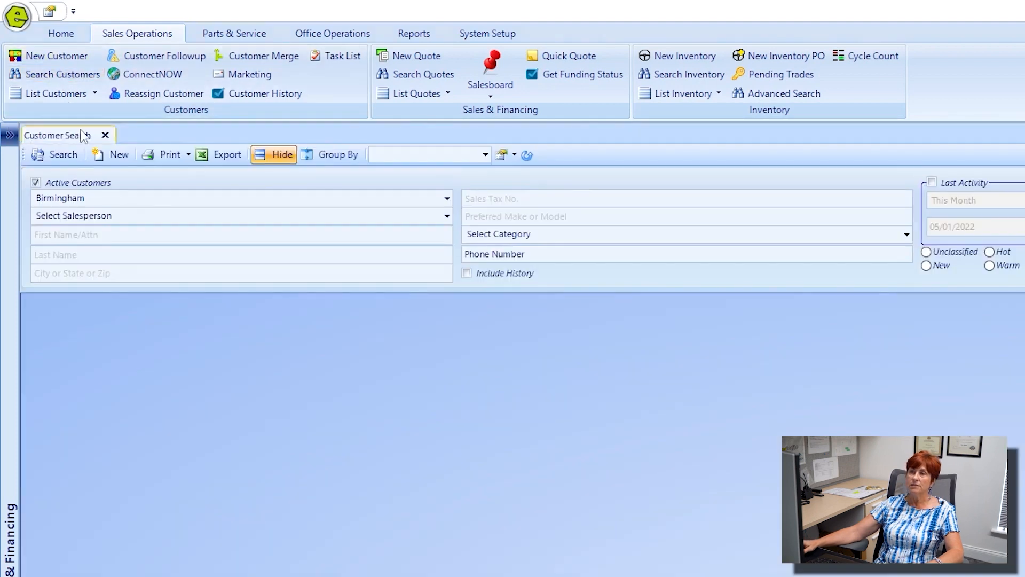
click(62, 155)
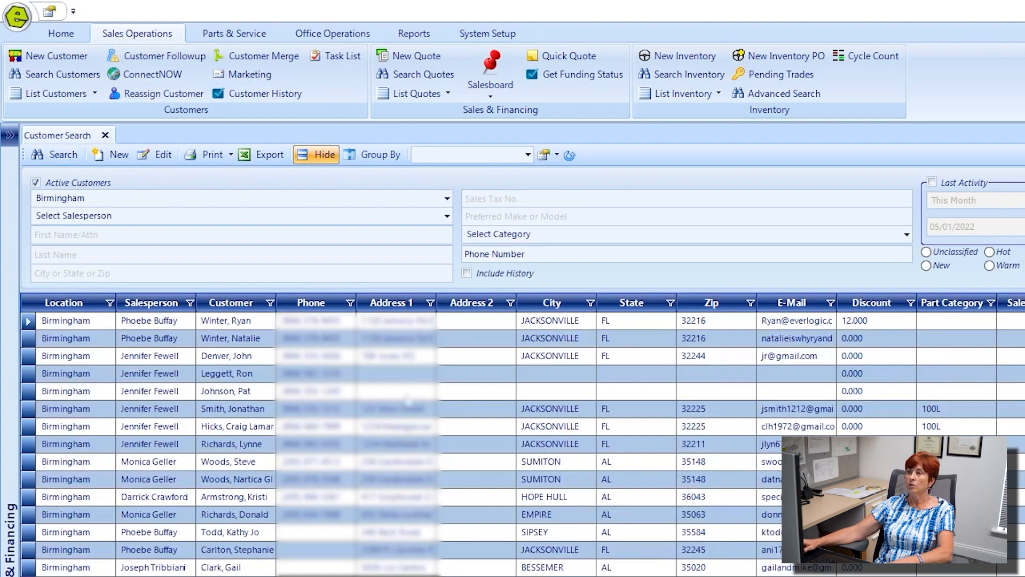
double_click(409, 362)
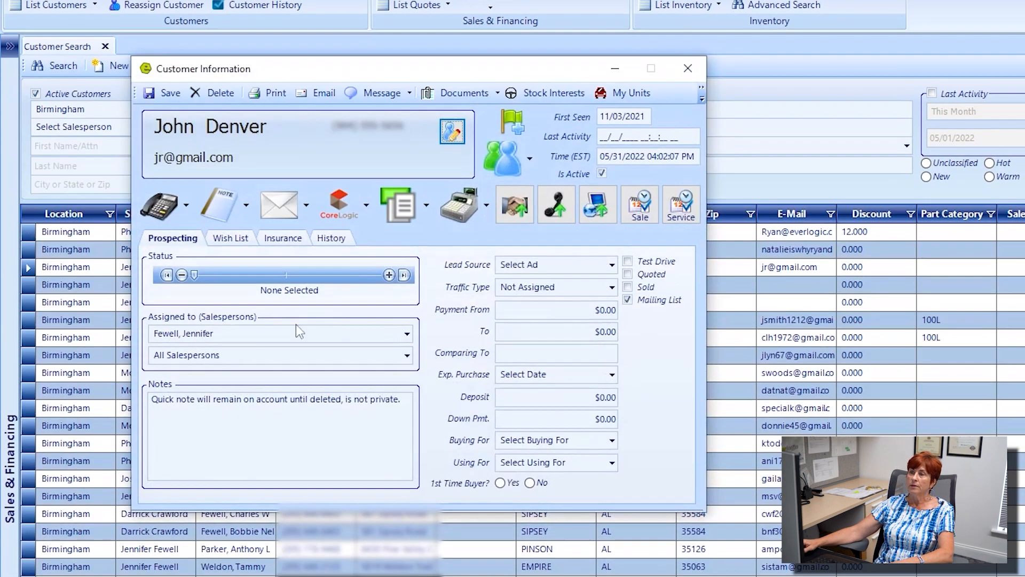
Step: Set Assigned to to the new salesperson, save, and reopen the record to confirm
click(169, 335)
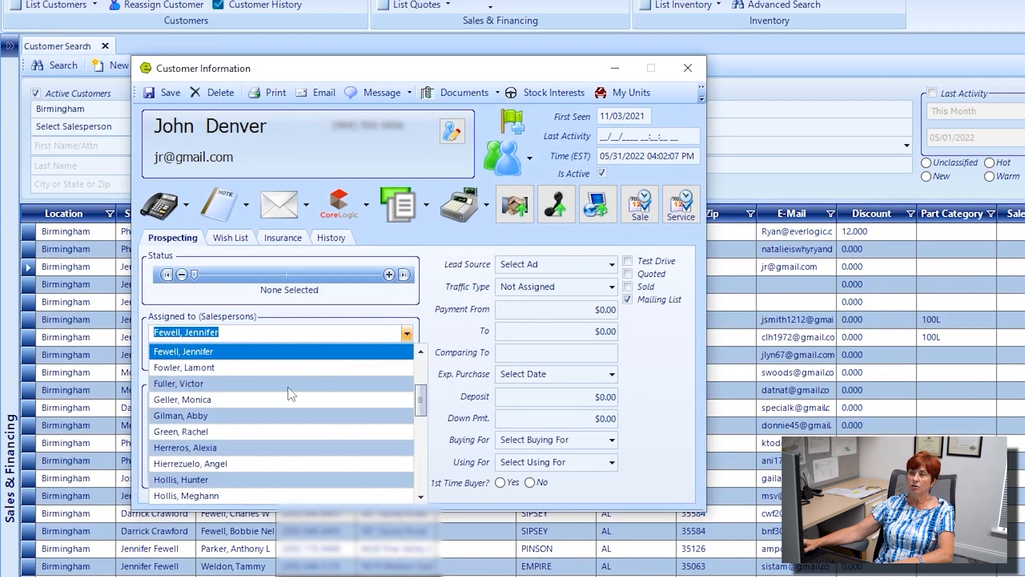
click(258, 368)
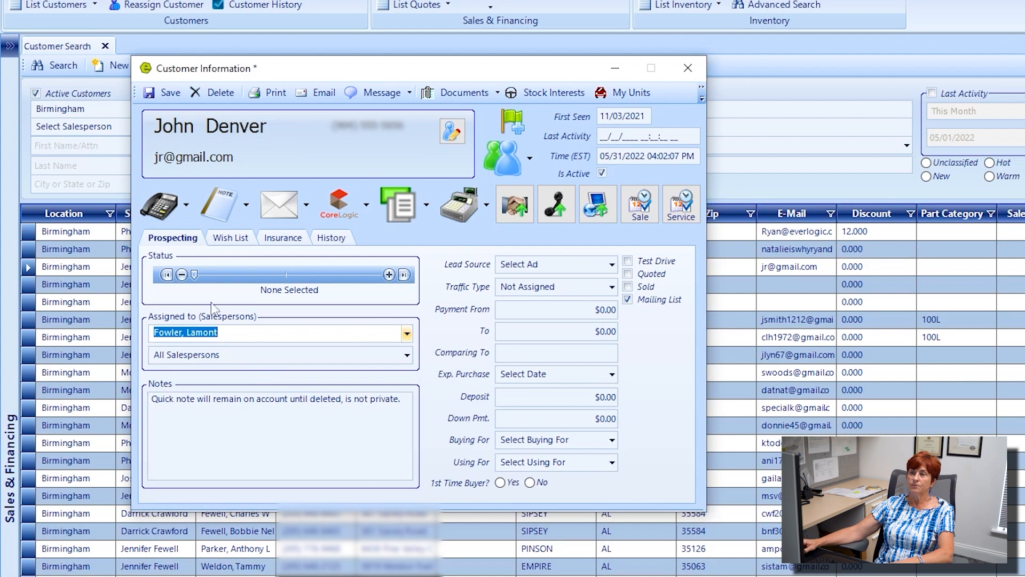
click(170, 92)
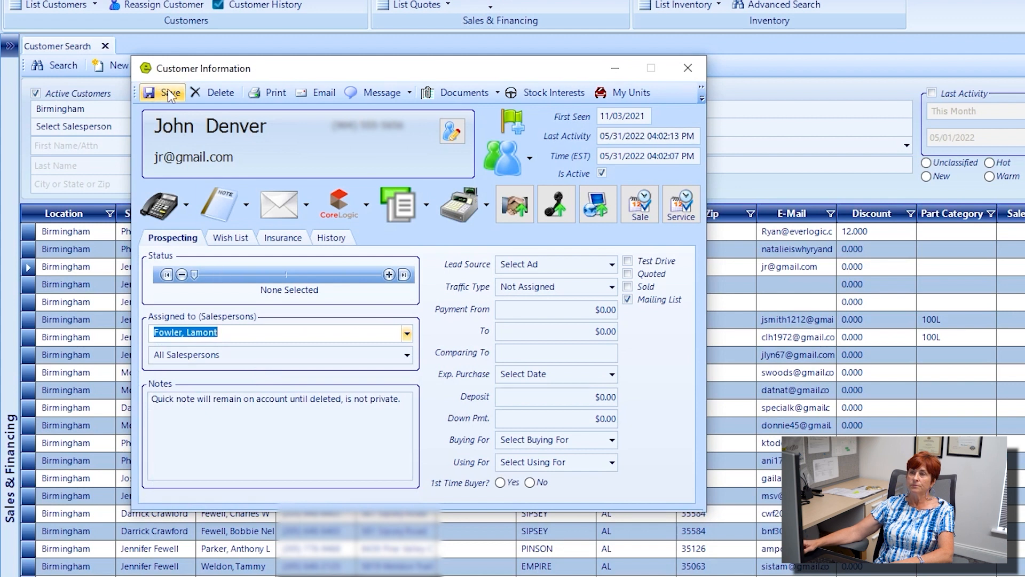
click(691, 66)
double_click(235, 270)
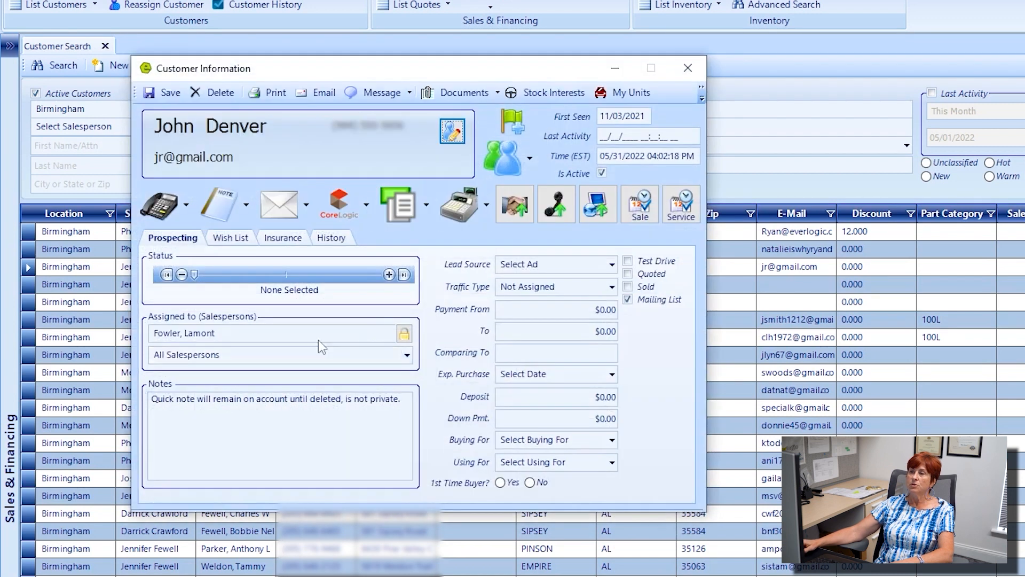
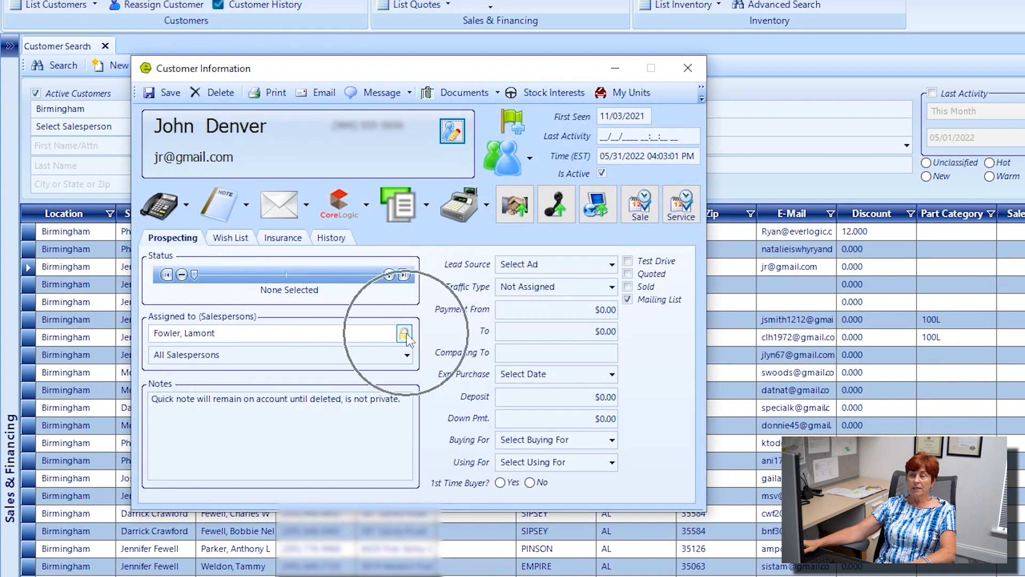
Step: Override the primary salesperson lock on the customer's record
click(404, 334)
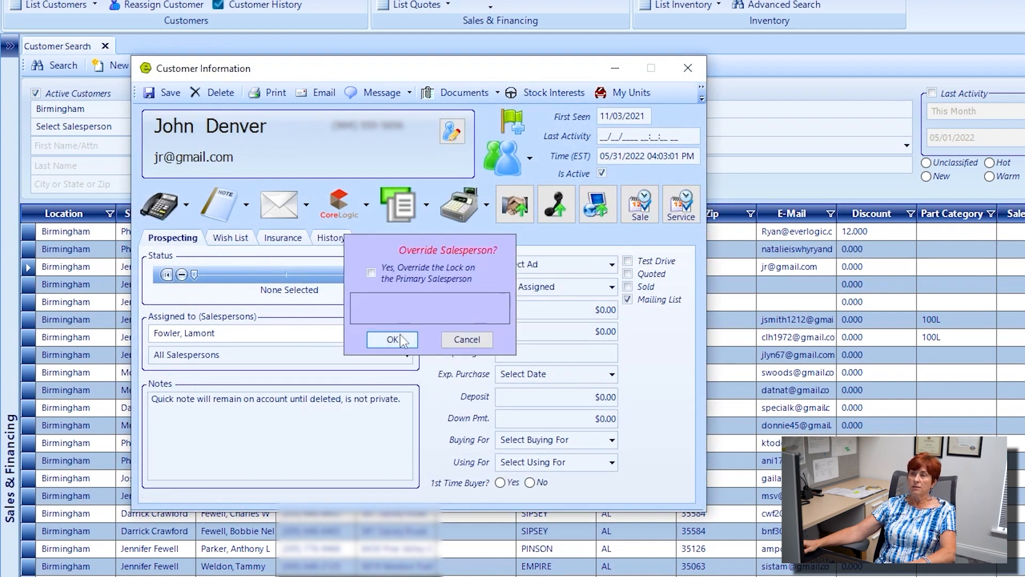
click(371, 273)
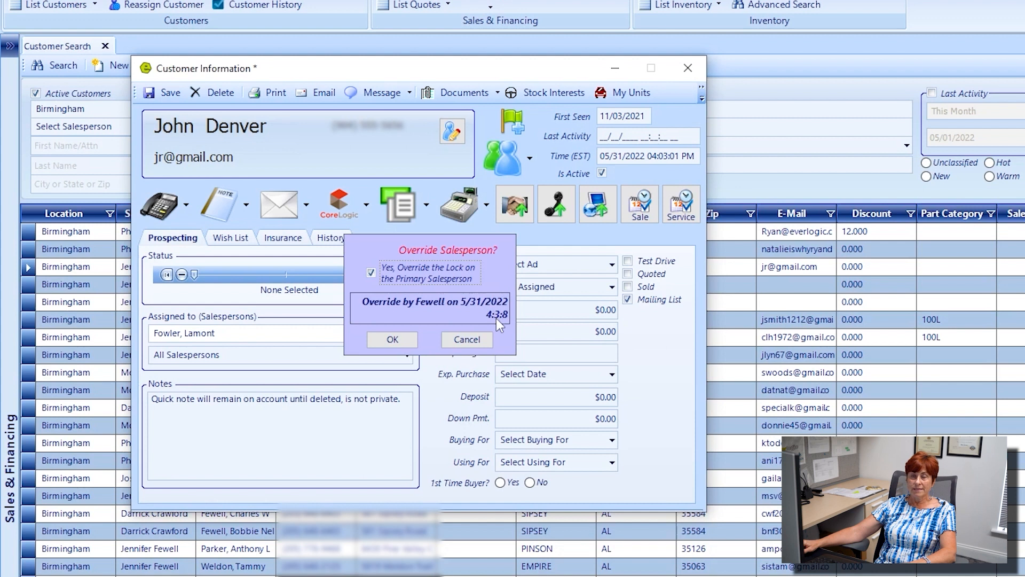
click(392, 339)
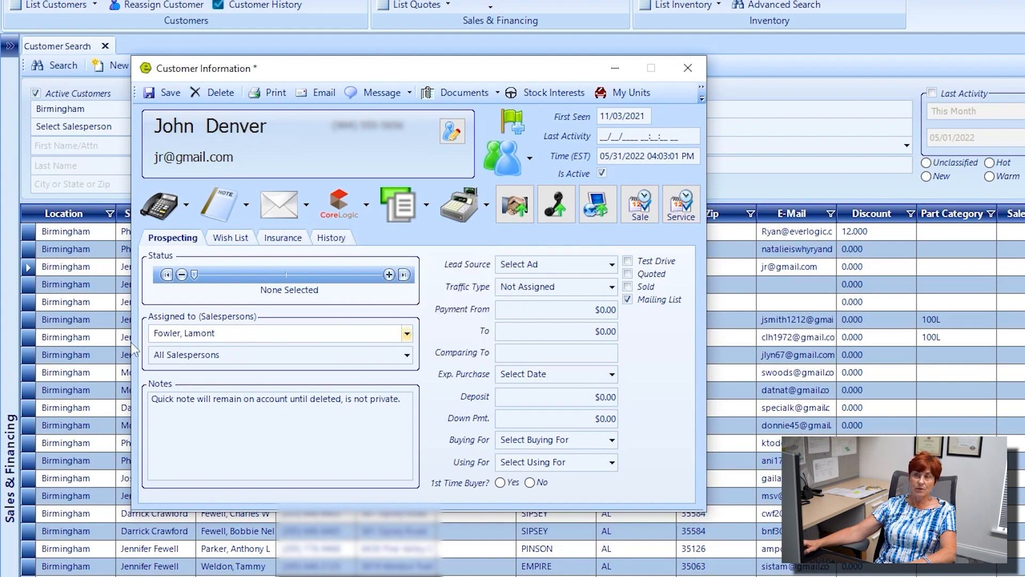
Step: Save the record, then close it and the Customer Search list
click(167, 95)
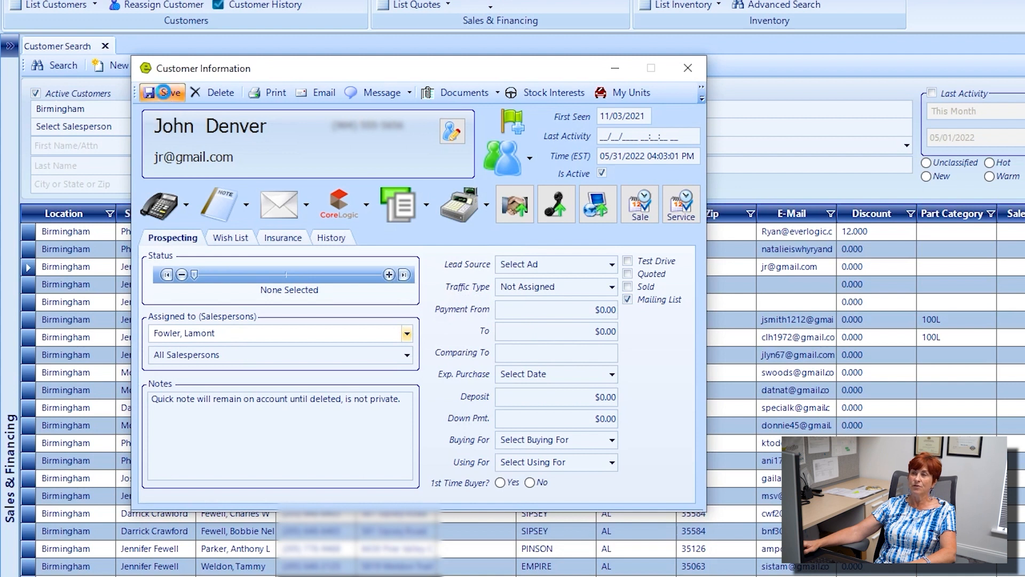
click(686, 69)
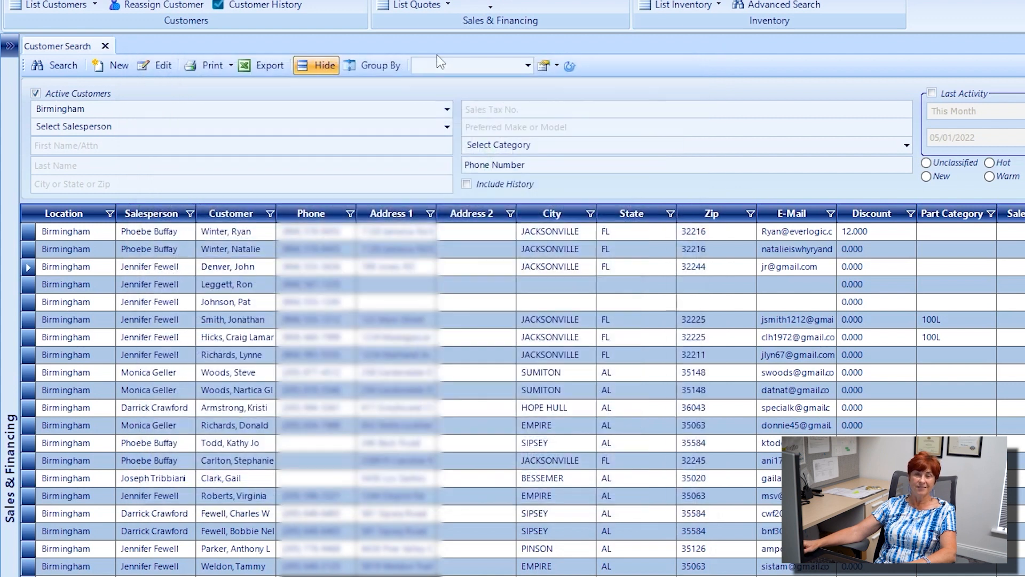
click(105, 46)
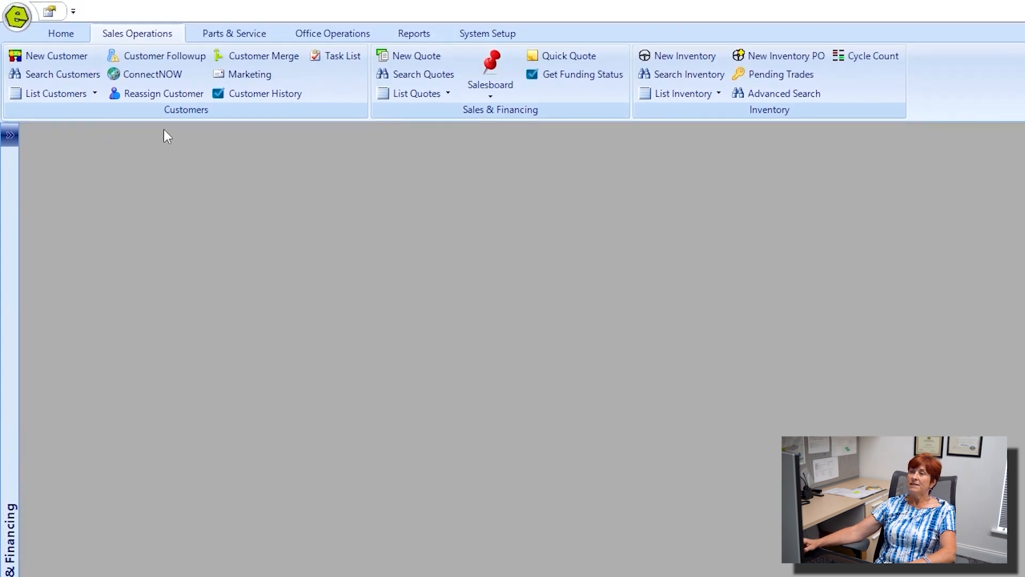
Step: Open Customer Merge and search the shared last name to list five possible duplicates
click(267, 59)
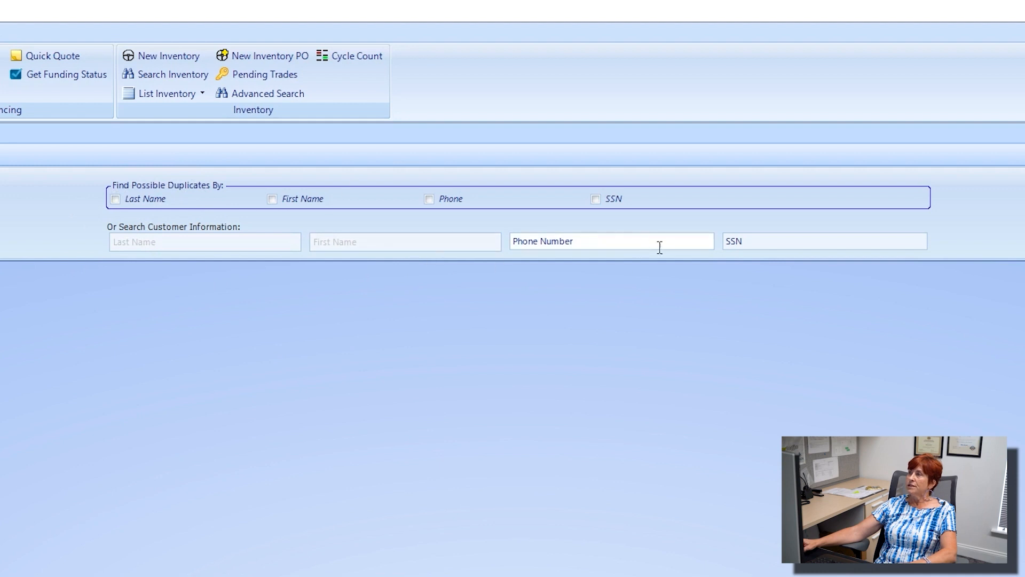
click(182, 237)
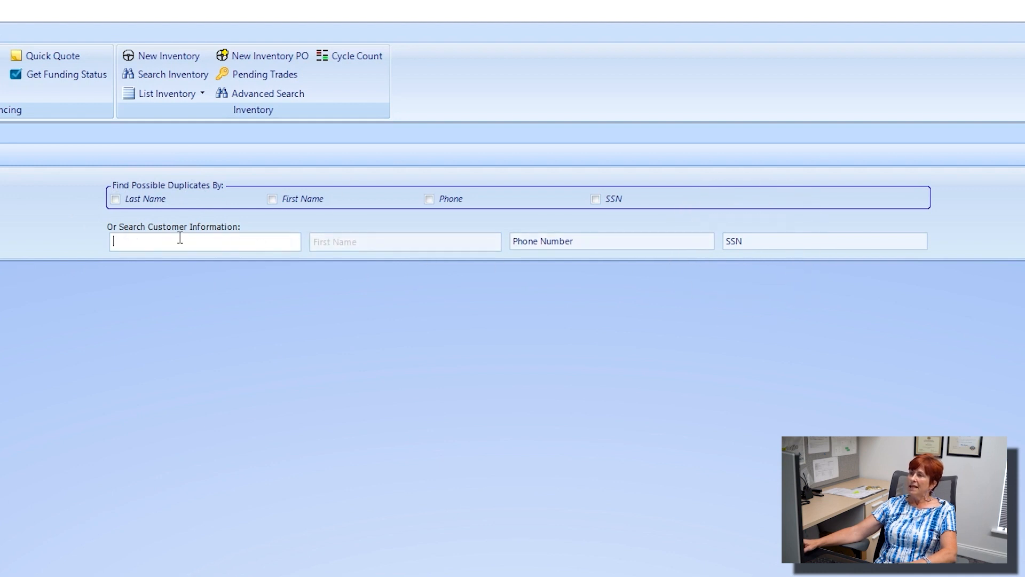
text(brown)
key(Return)
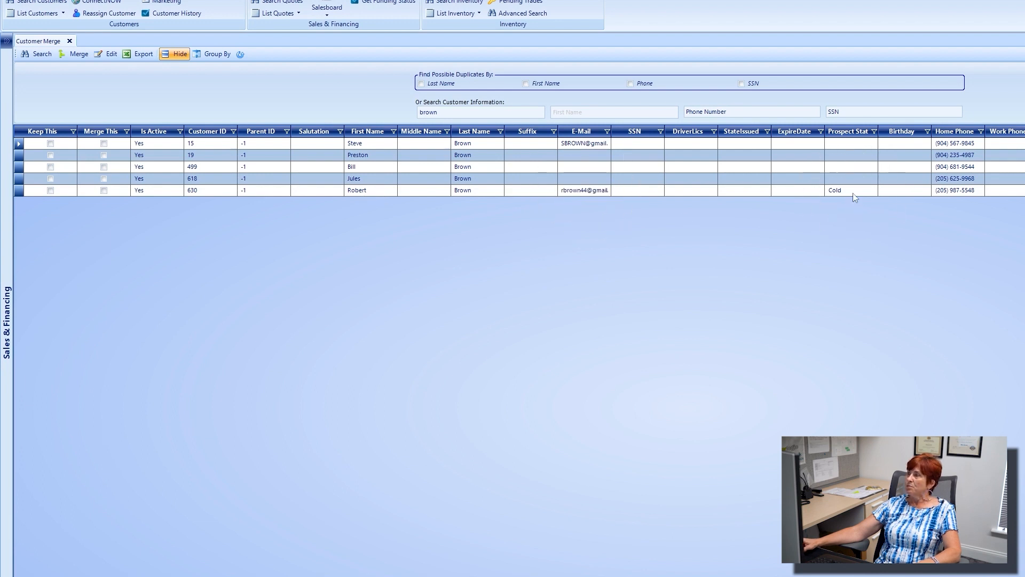
Step: Keep the bottom customer record and merge the third record into it
click(955, 195)
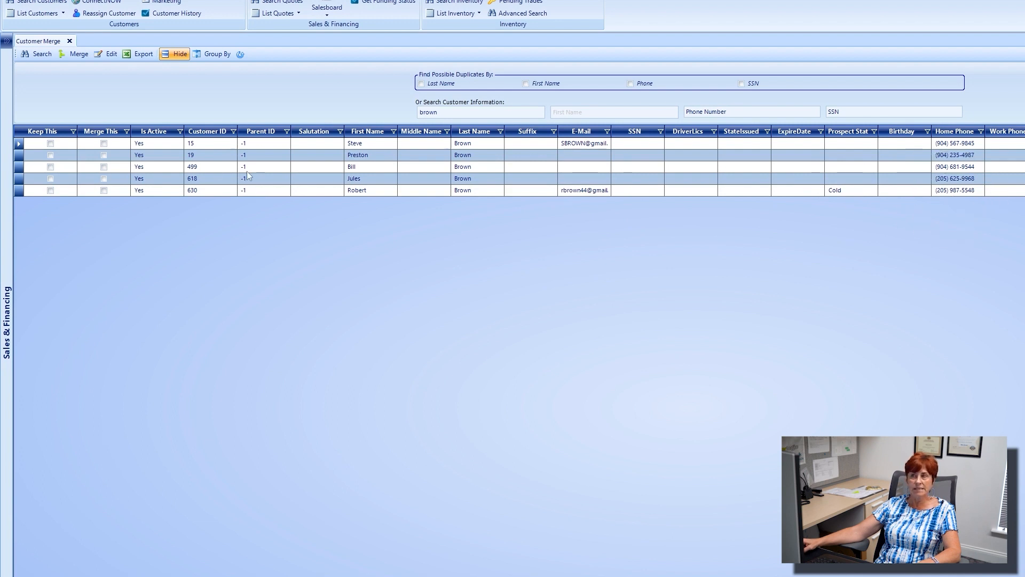
click(50, 190)
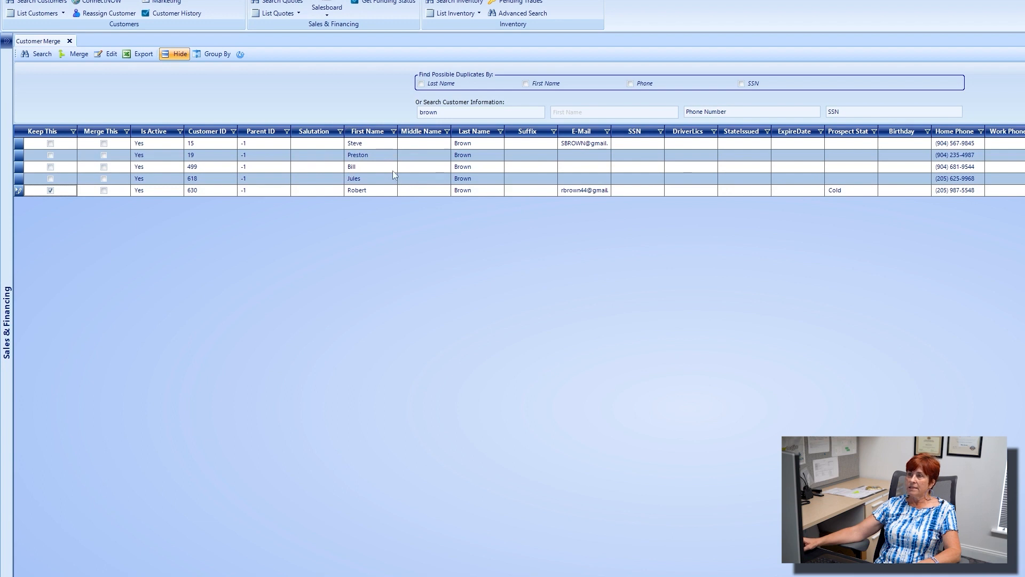
click(104, 167)
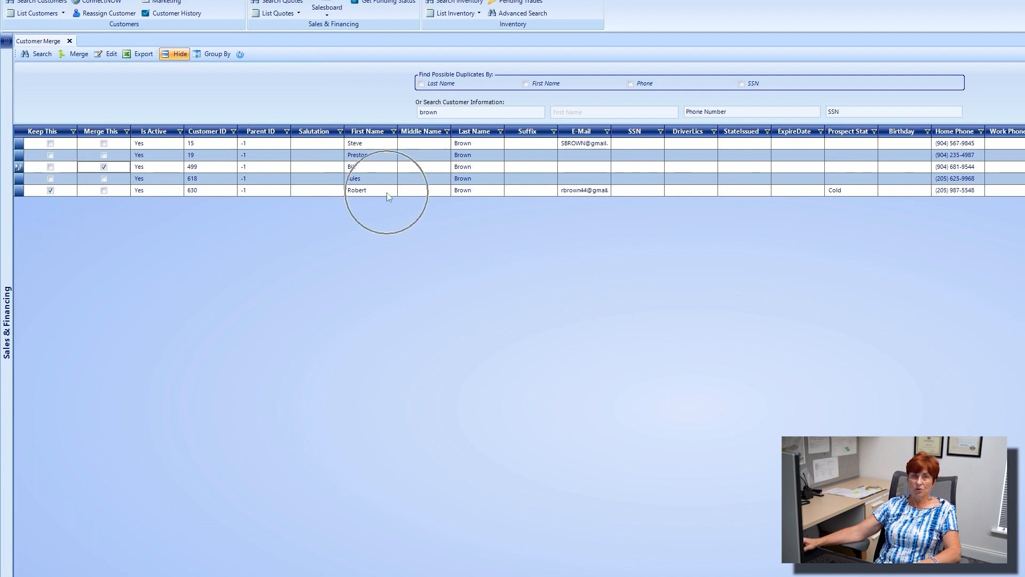
click(78, 55)
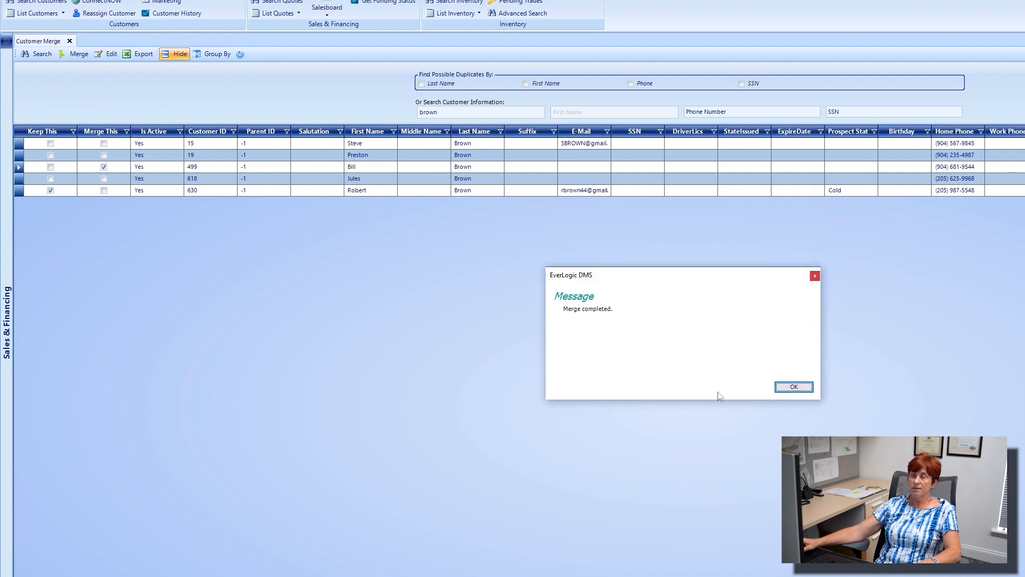
click(794, 386)
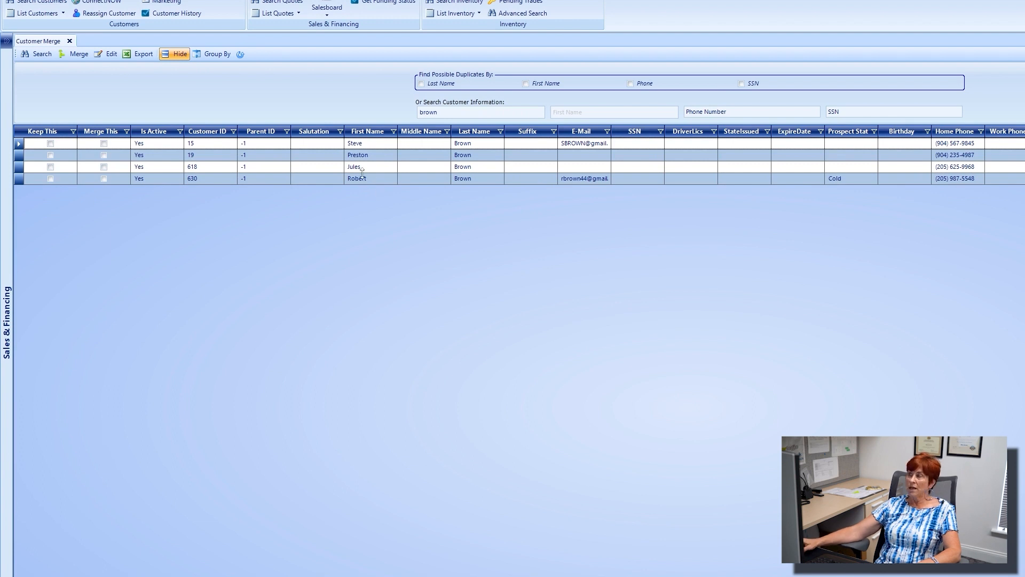
Step: Check the kept customer's record, then close it and the Customer Merge screen
double_click(381, 180)
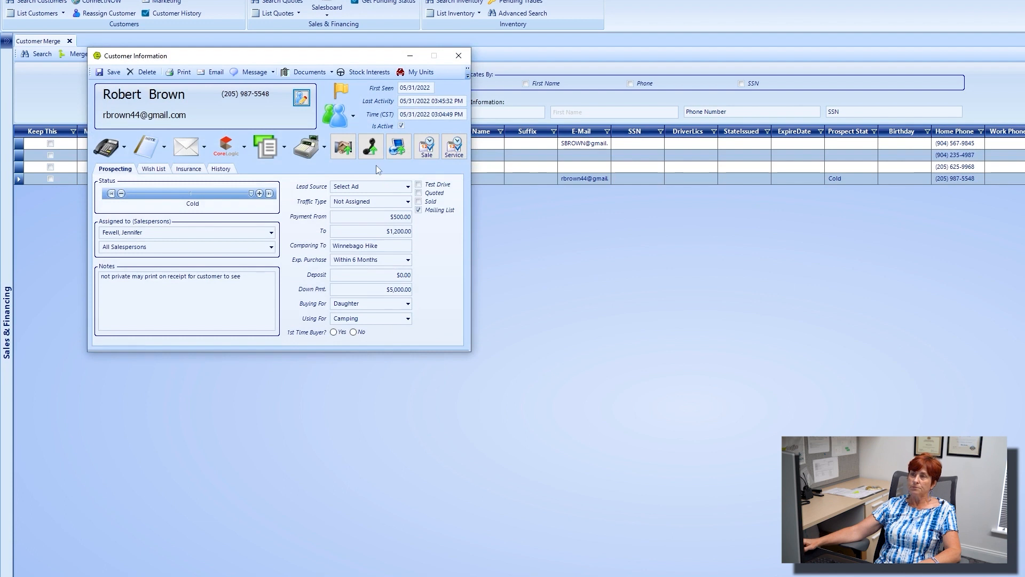
click(459, 57)
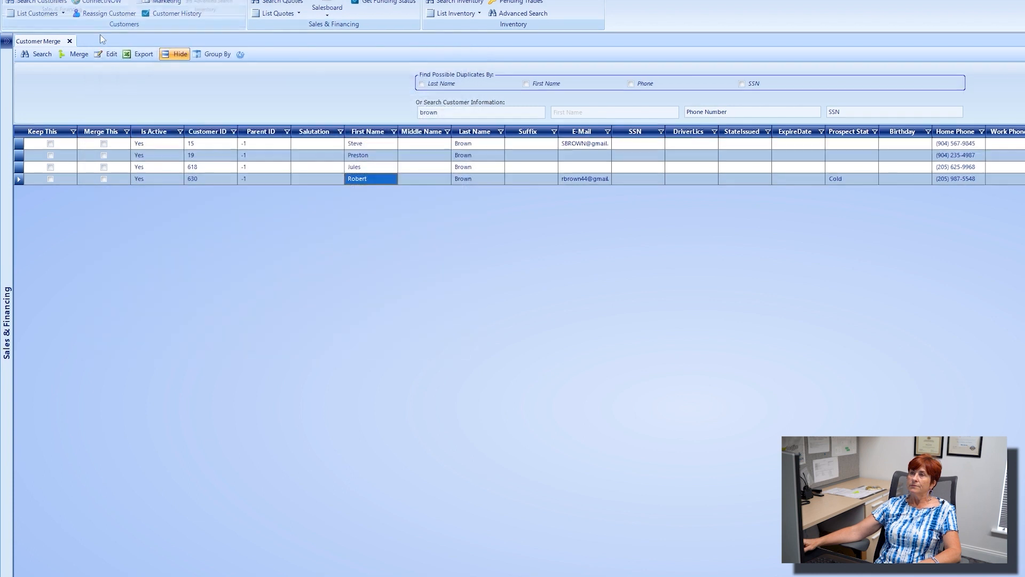
click(70, 41)
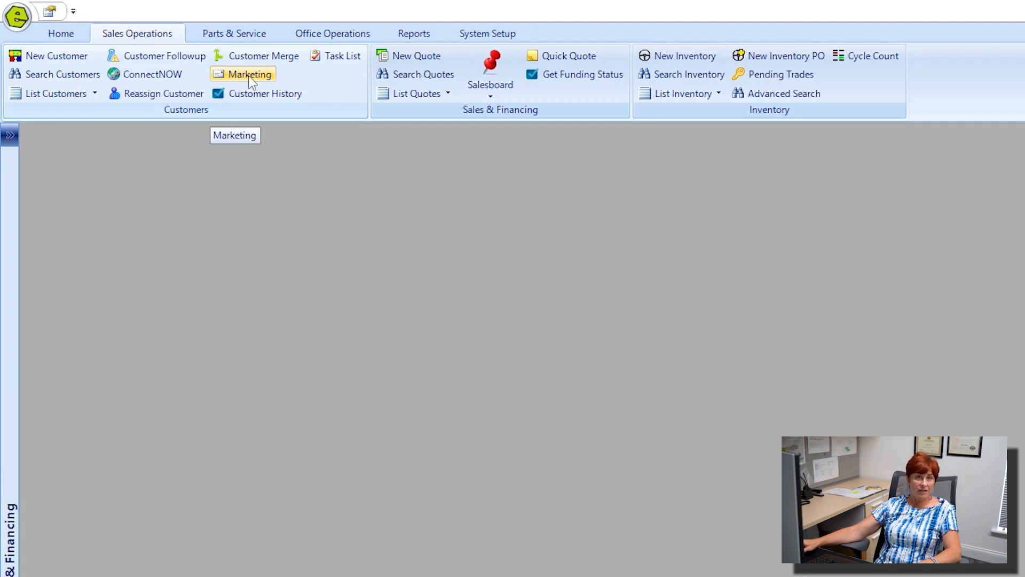
Step: Search the Customer Marketing List for purchases matching 'winterize, hike'
click(249, 77)
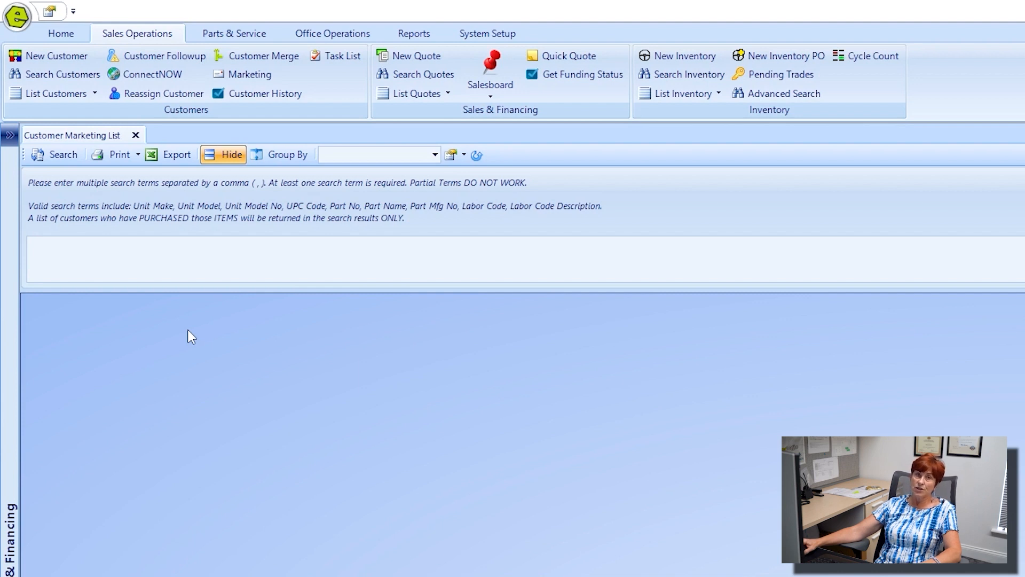
click(189, 256)
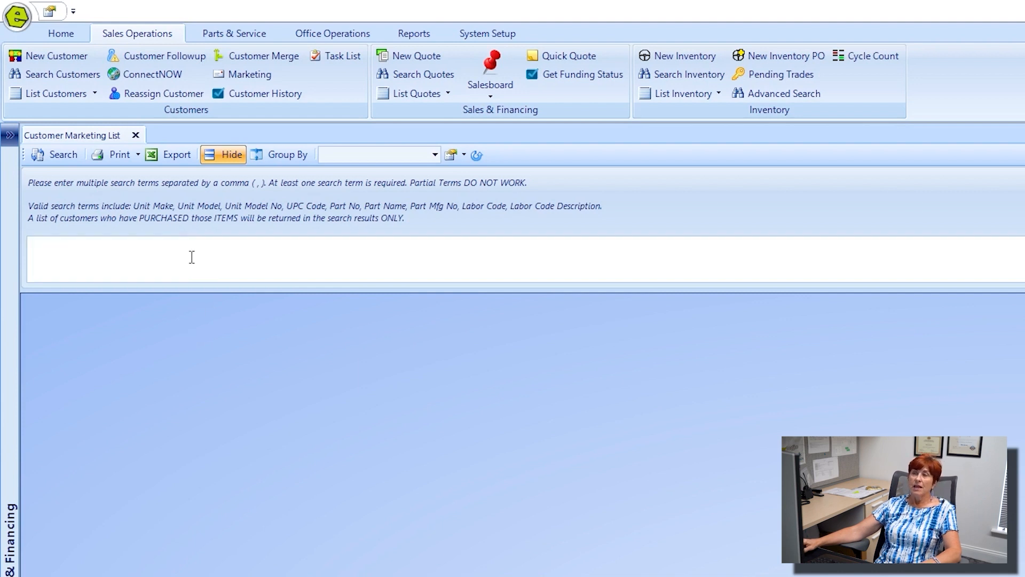
text(winterize)
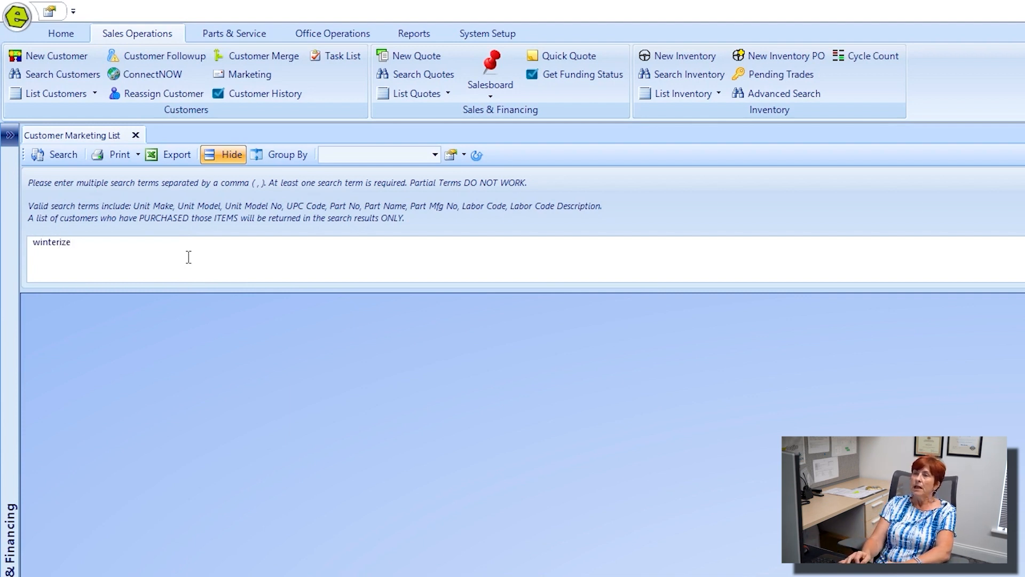
text(,)
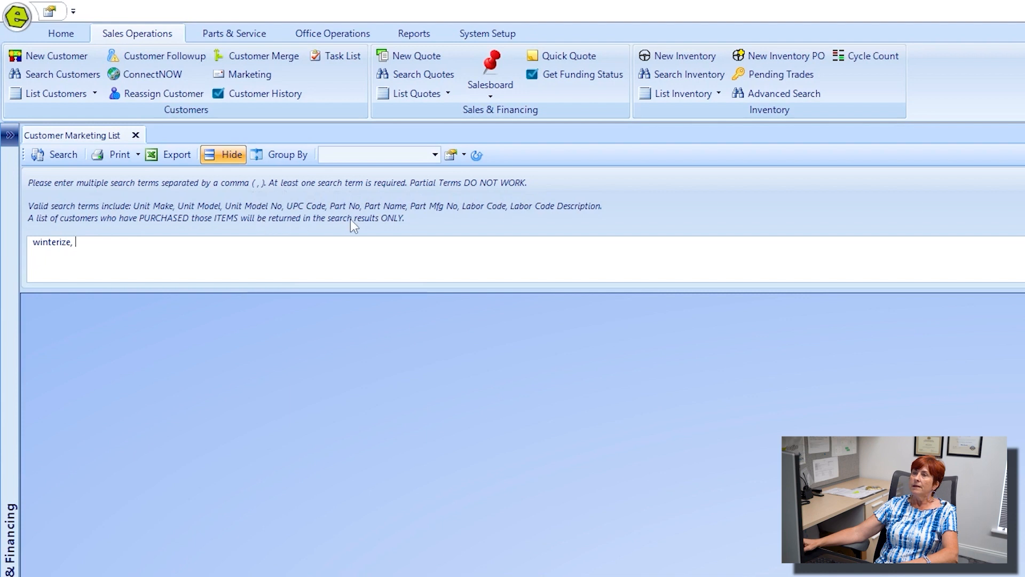
text(hike)
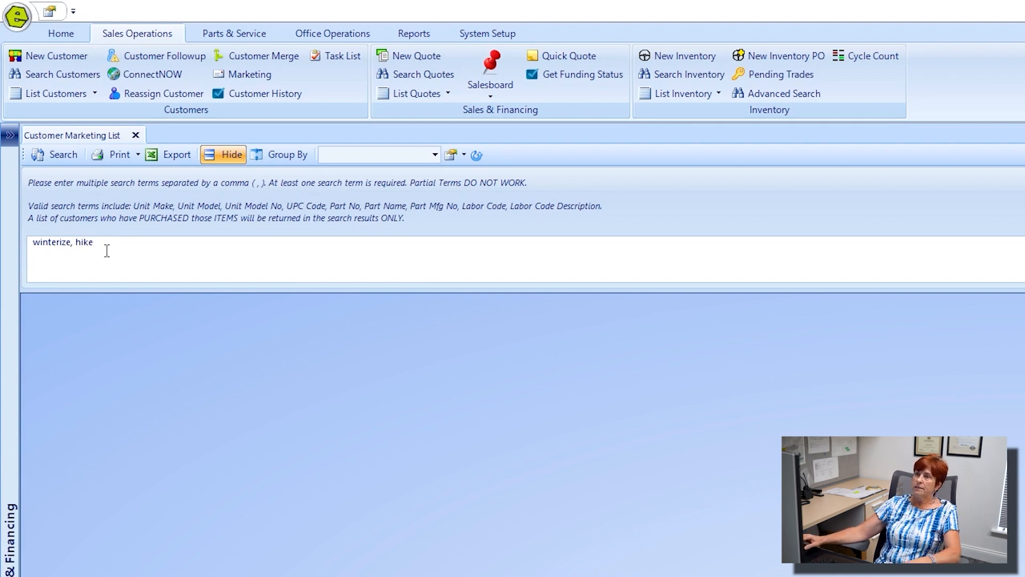
click(58, 158)
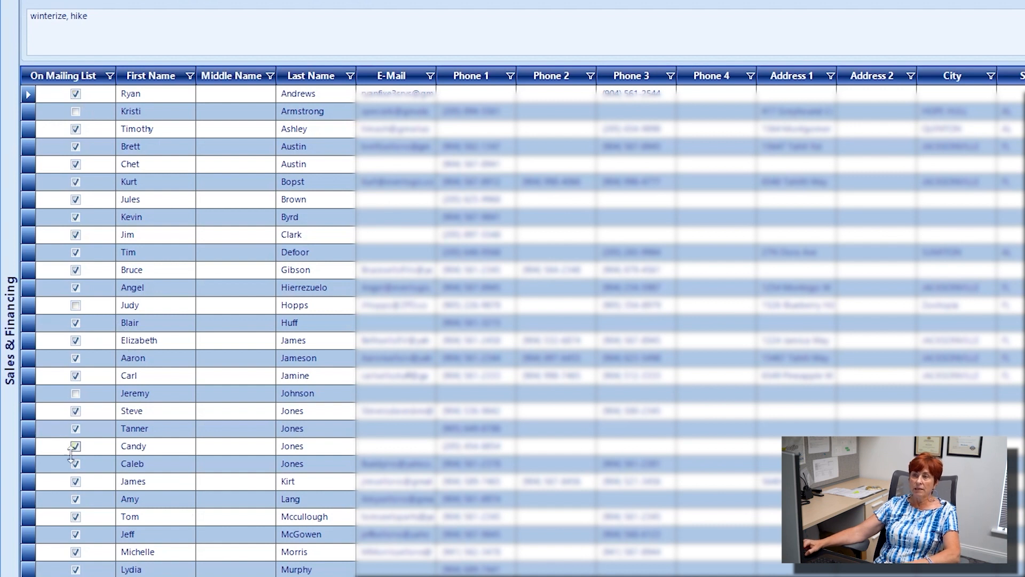
Step: Filter the list to On Mailing List = True and non-blank e-mail addresses
click(110, 77)
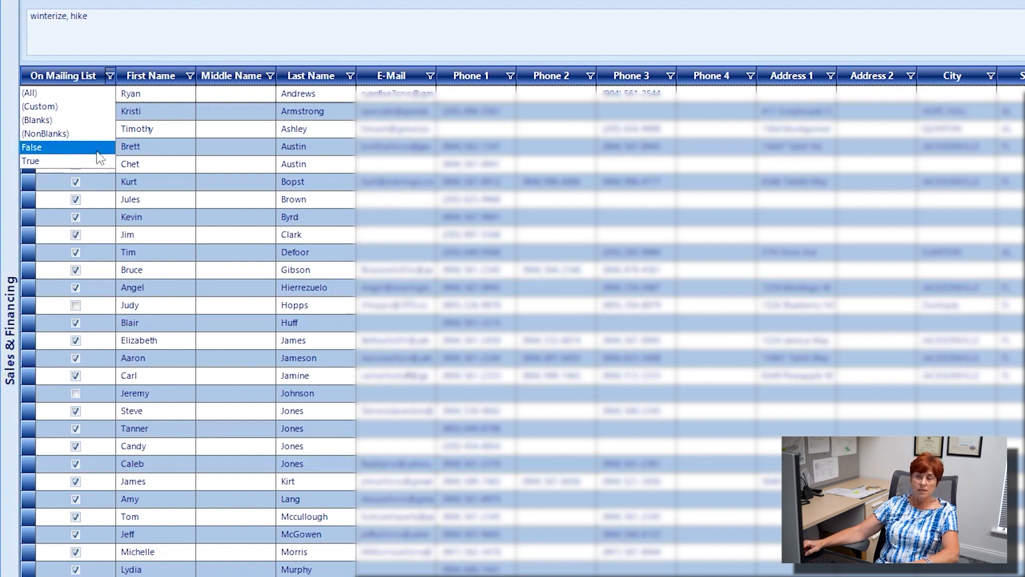
click(41, 162)
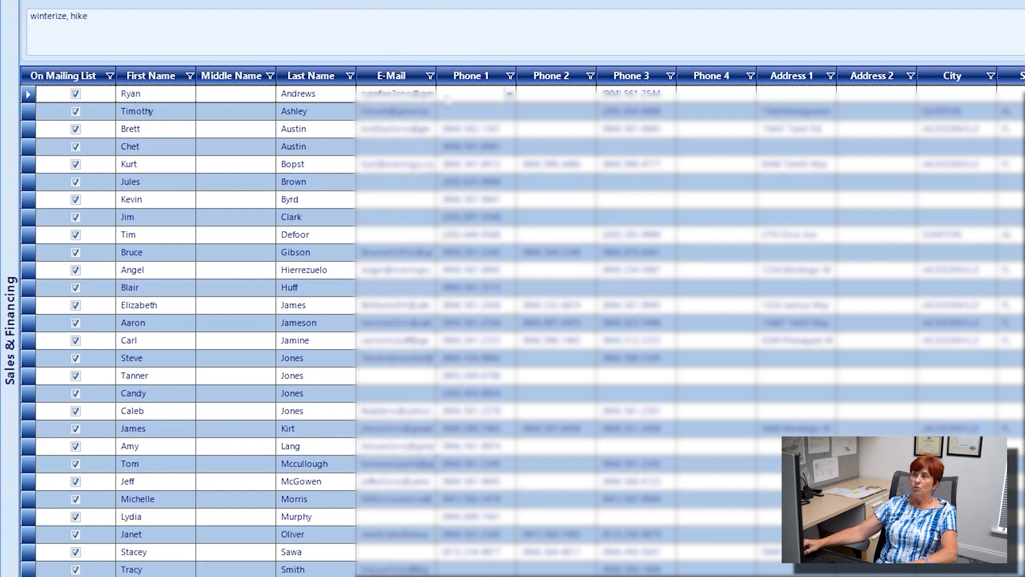
click(431, 76)
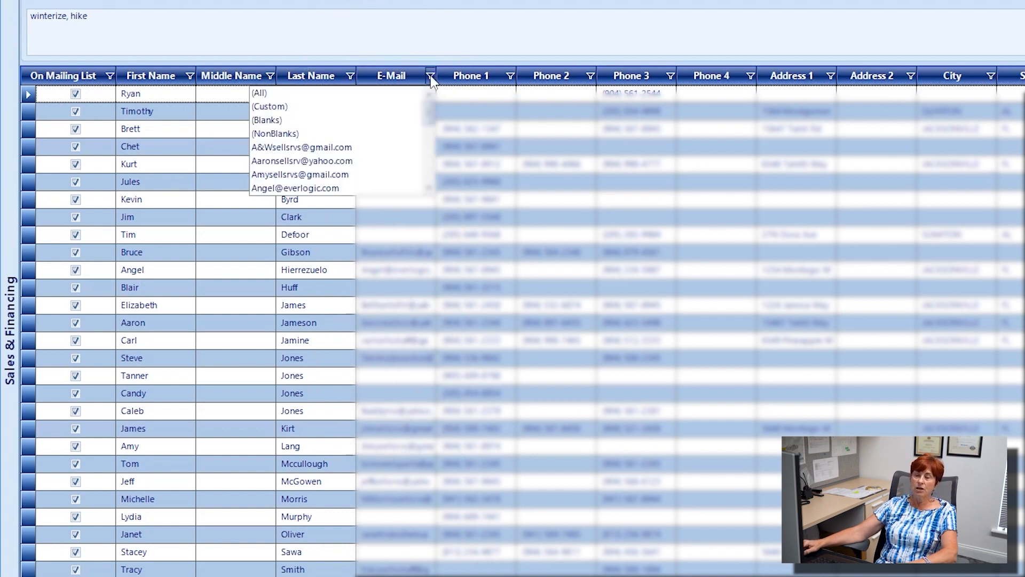
click(301, 134)
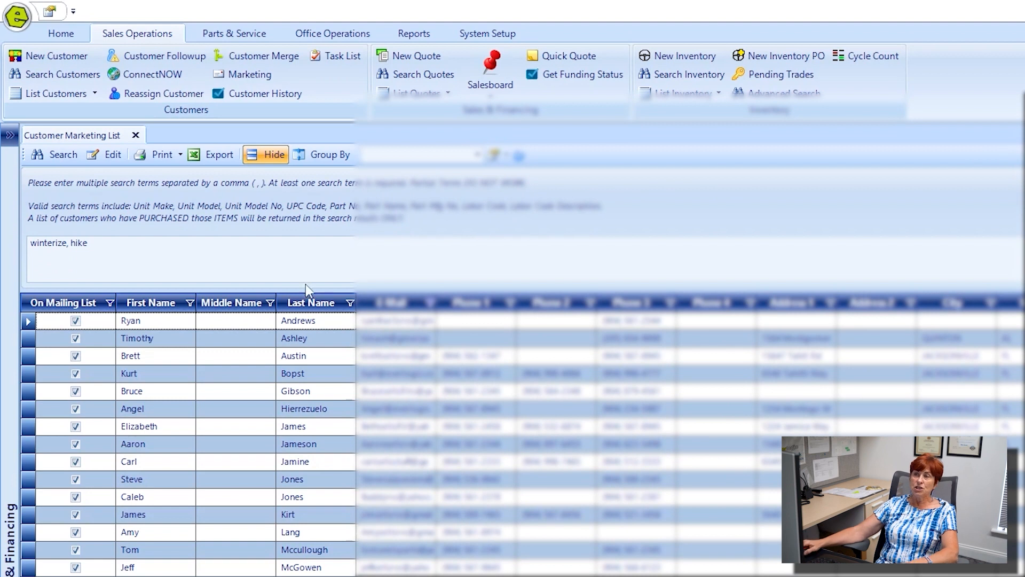
Step: Export the list to the Desktop as 'winterize Customer Marketing List'
click(204, 152)
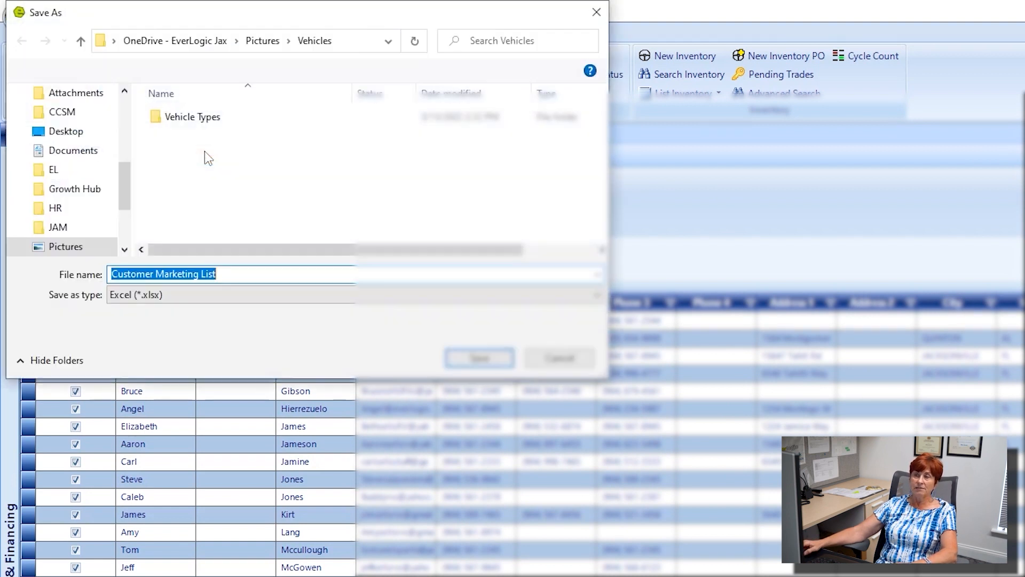
click(66, 131)
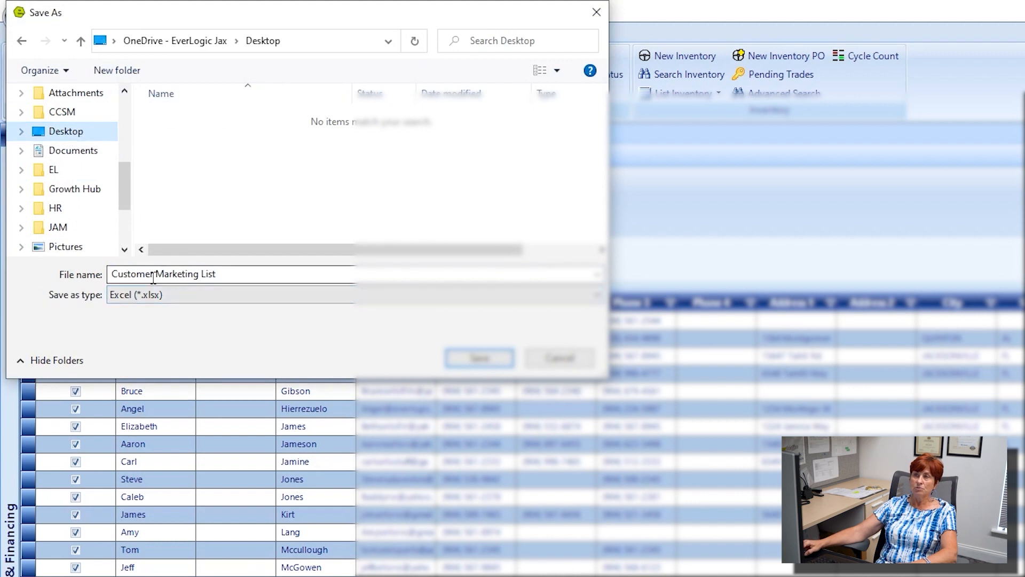
triple_click(115, 277)
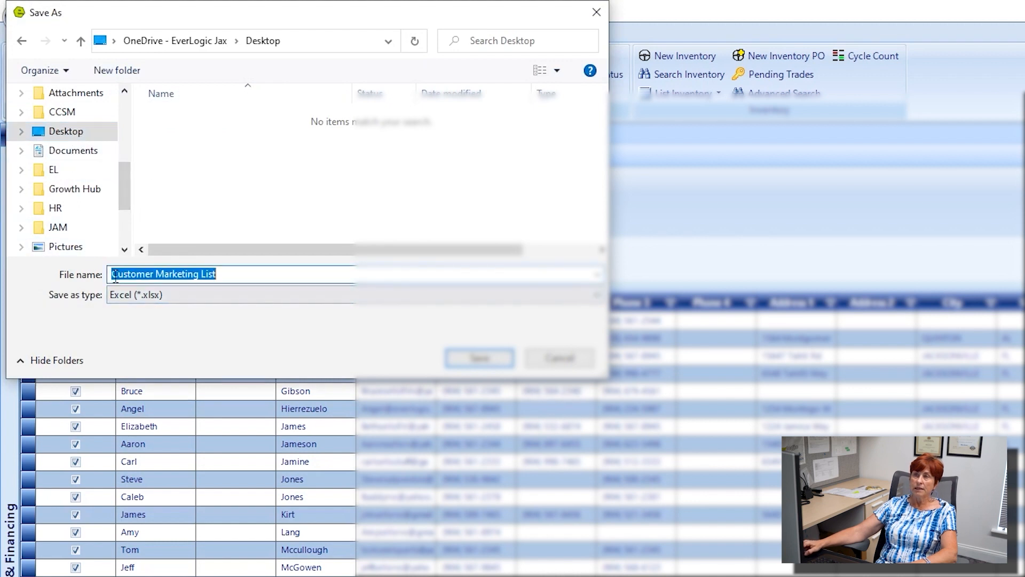
click(266, 281)
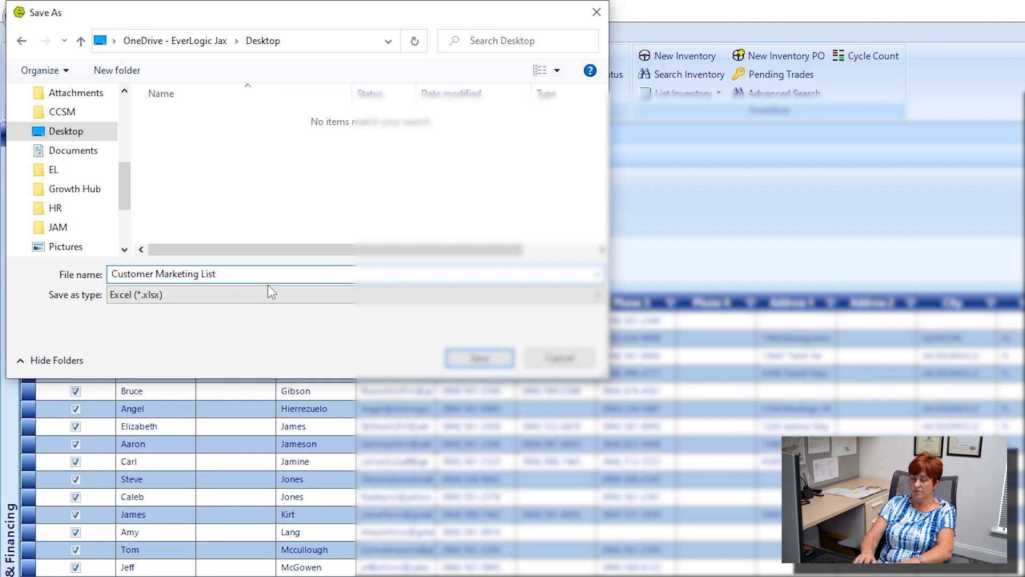
text(winterize)
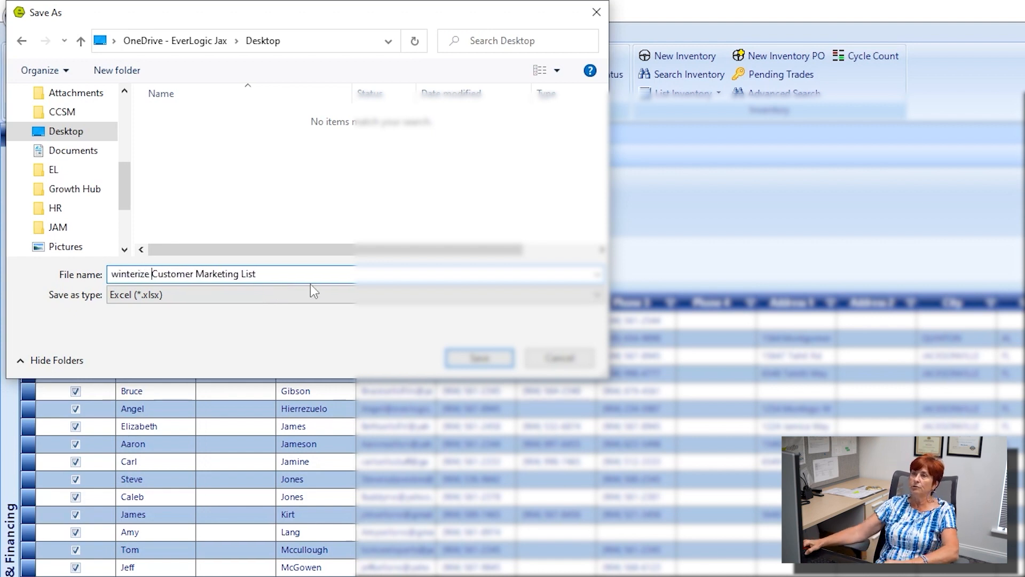
click(480, 357)
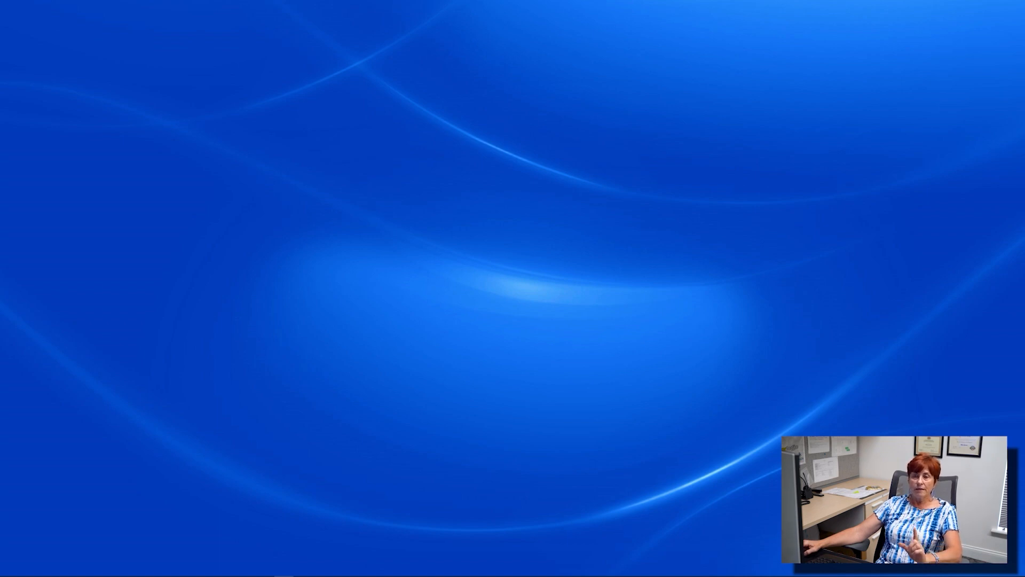
drag(0, 41, 509, 100)
click(686, 98)
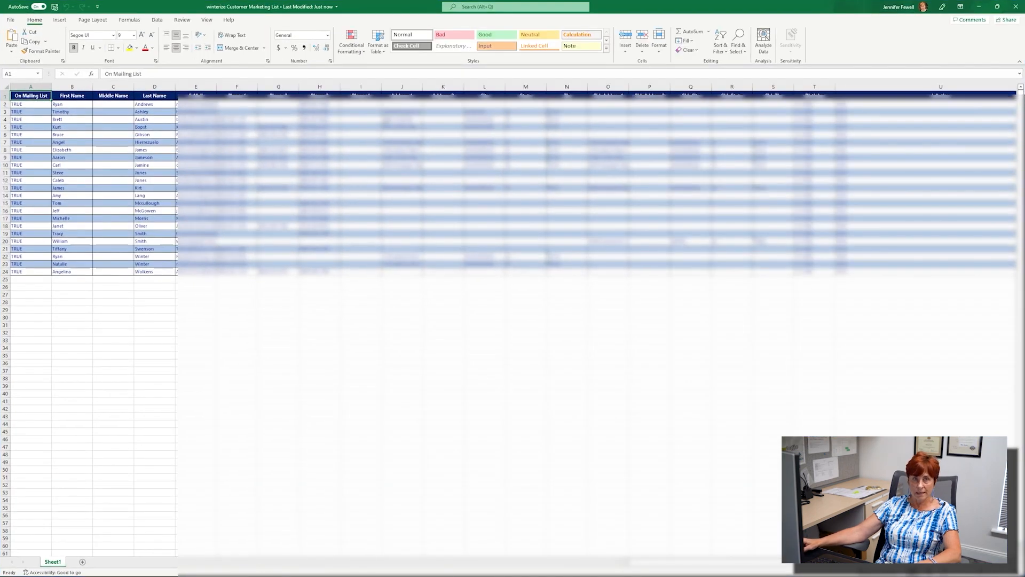
scroll(233, 268, up, 4)
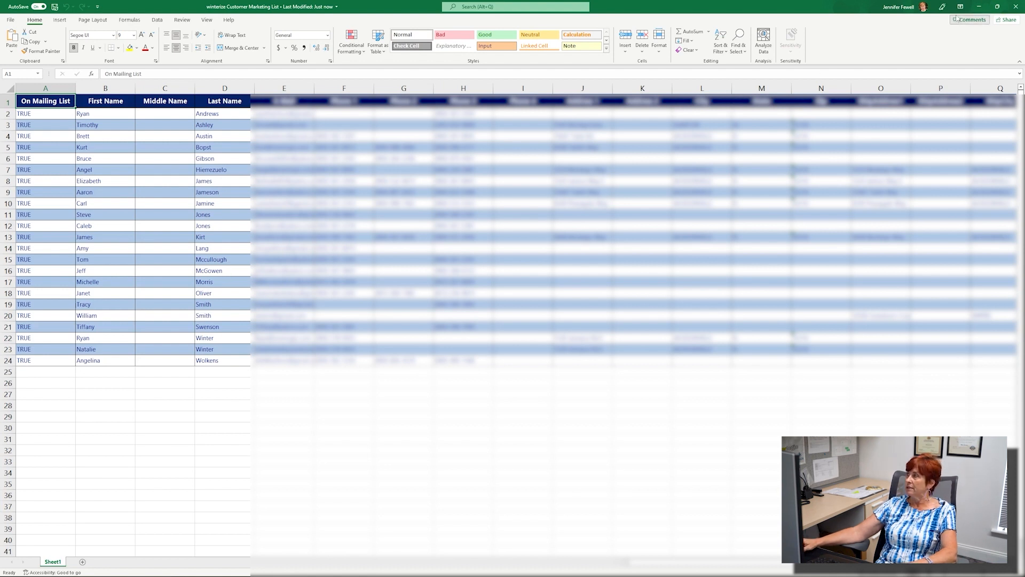
click(1015, 8)
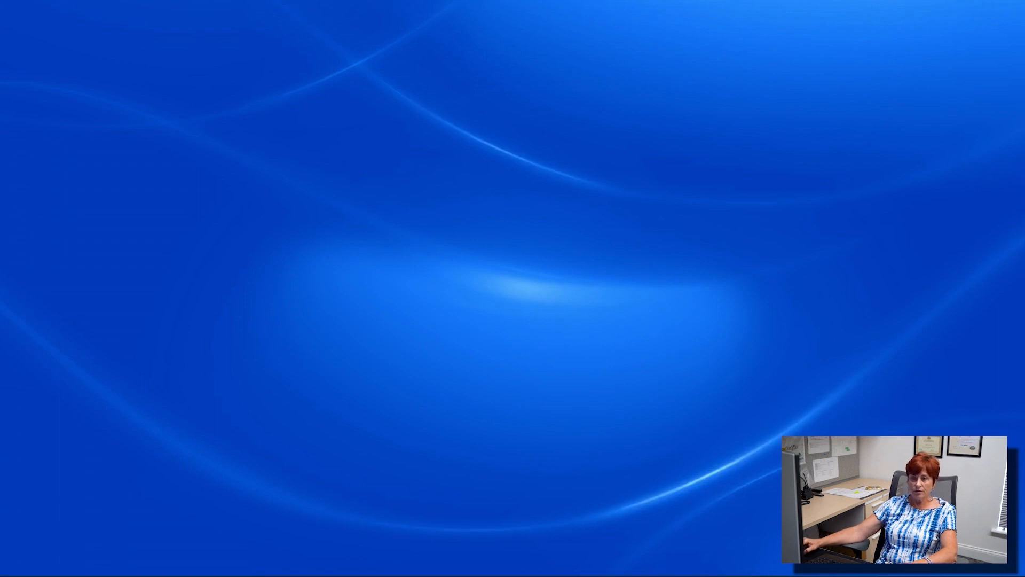
Step: Close the Marketing List and search Customer History by the customer's last name
key(alt+Tab)
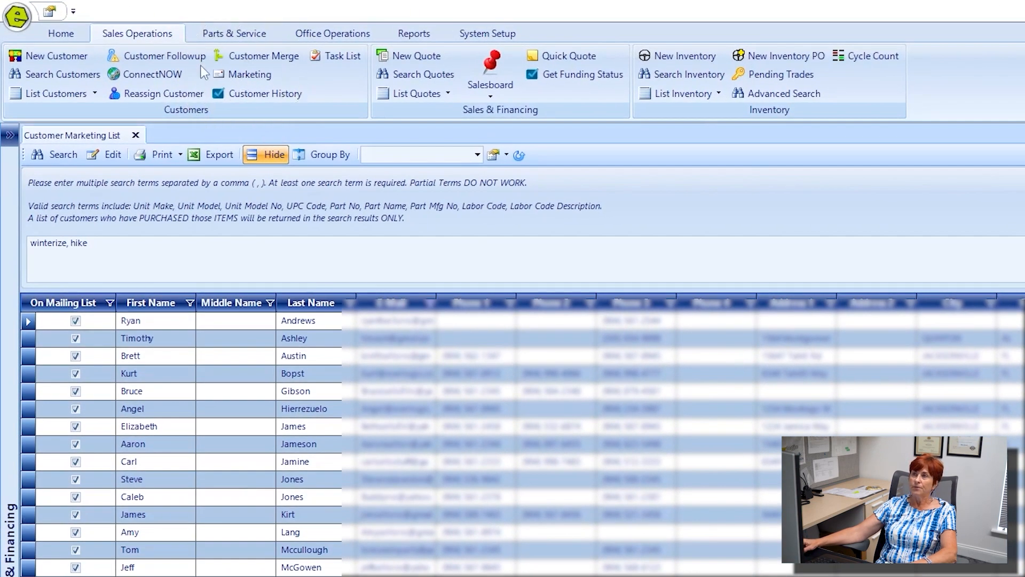
click(135, 136)
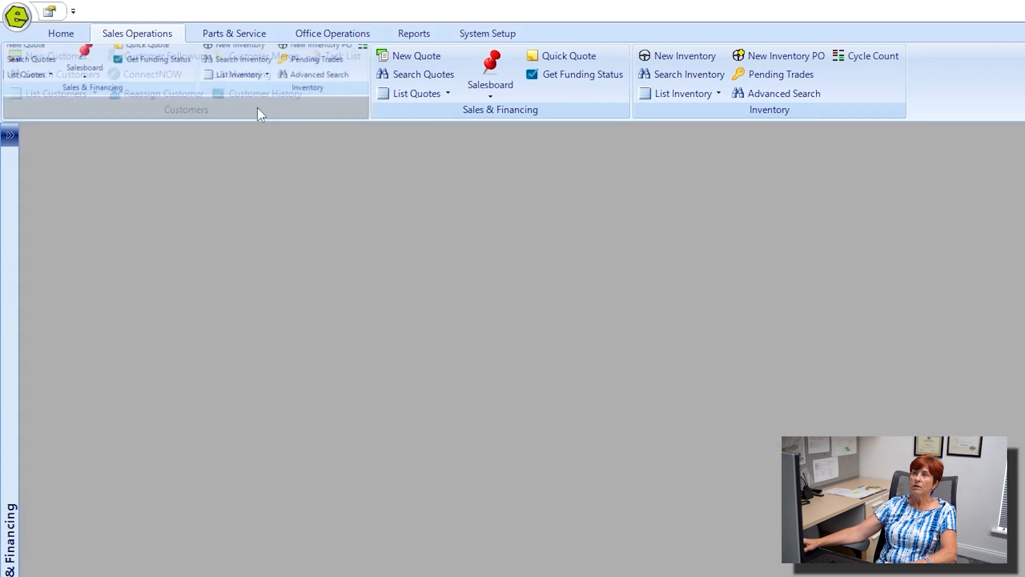
click(264, 93)
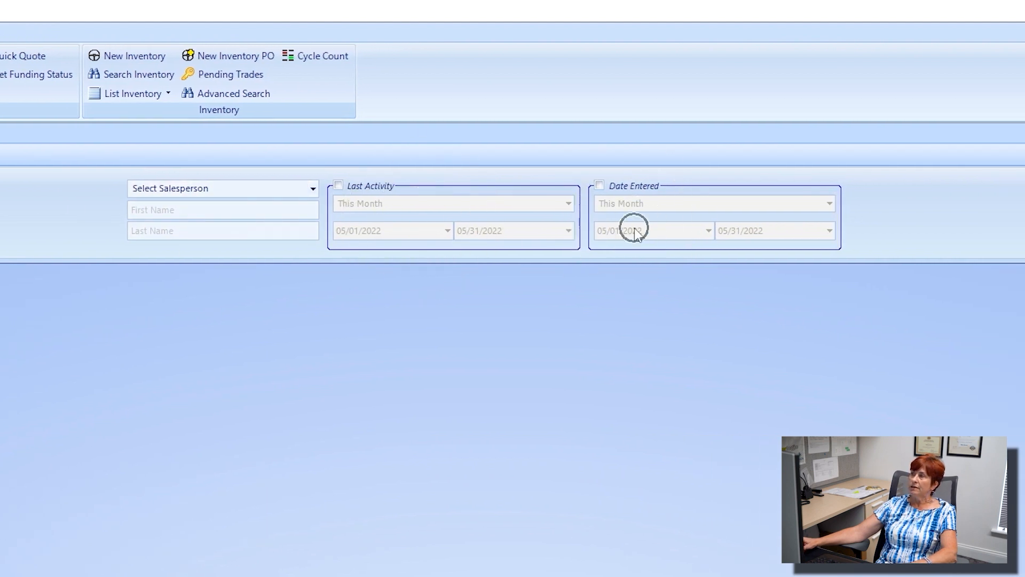
click(173, 212)
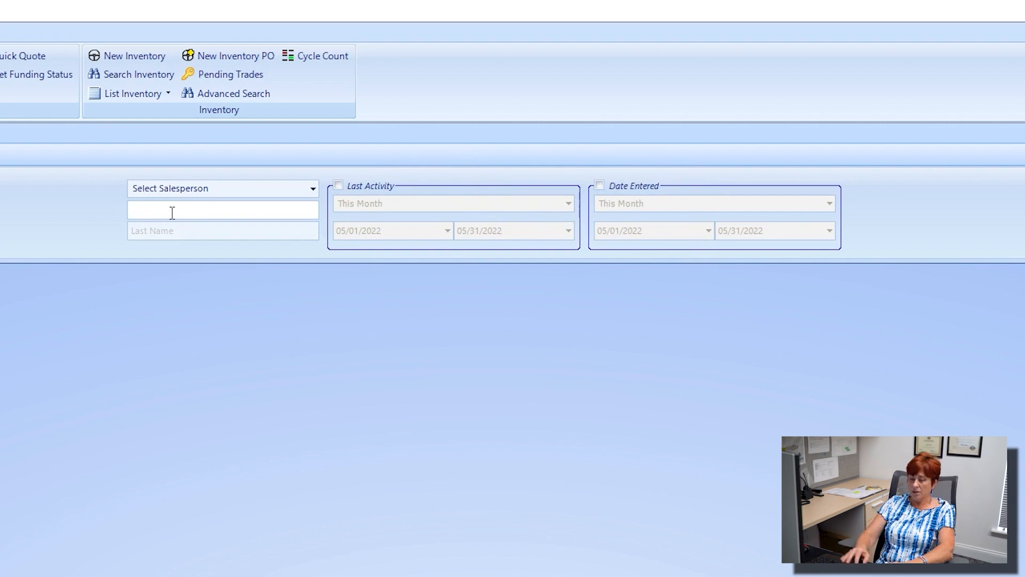
text(ash)
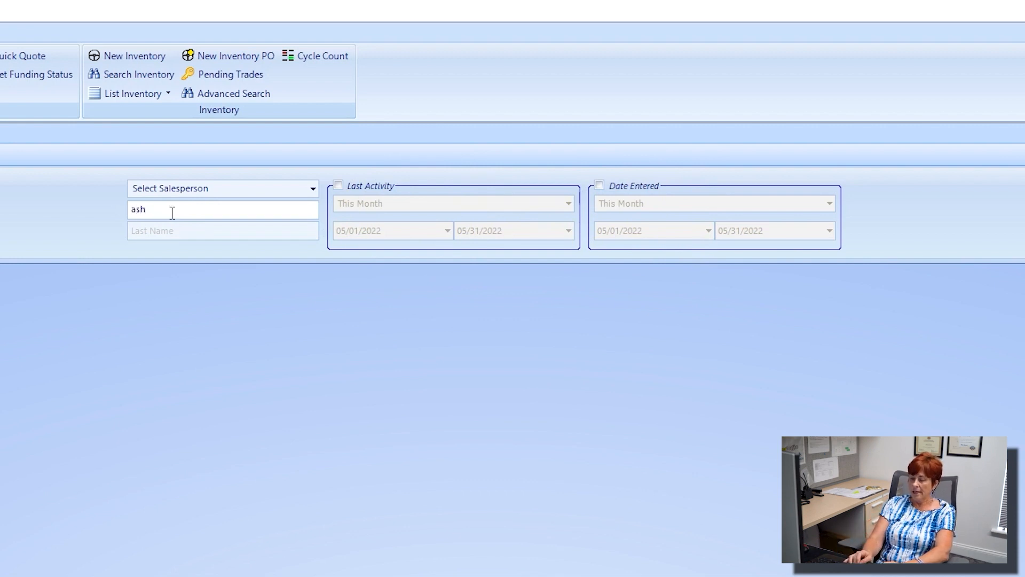
key(BackSpace)
key(BackSpace)
key(BackSpace)
key(Tab)
text(ashley)
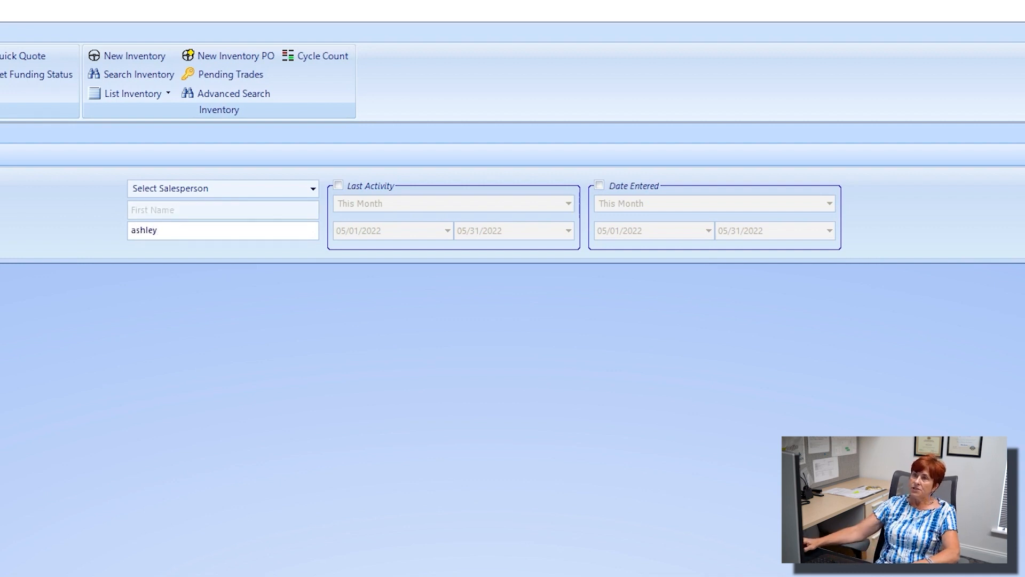
key(Return)
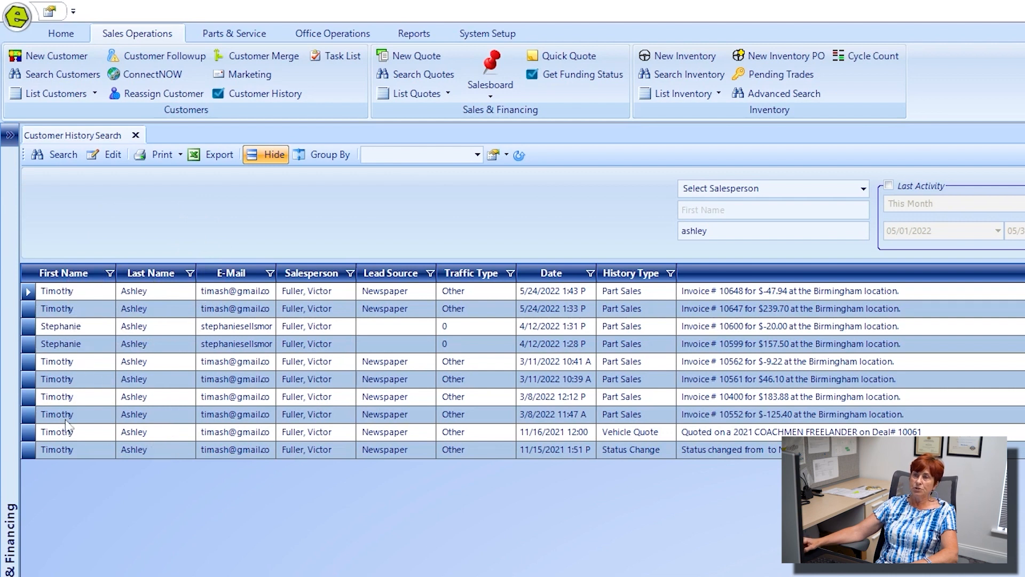
Step: Filter the results' First Name column to a single customer's history
click(724, 212)
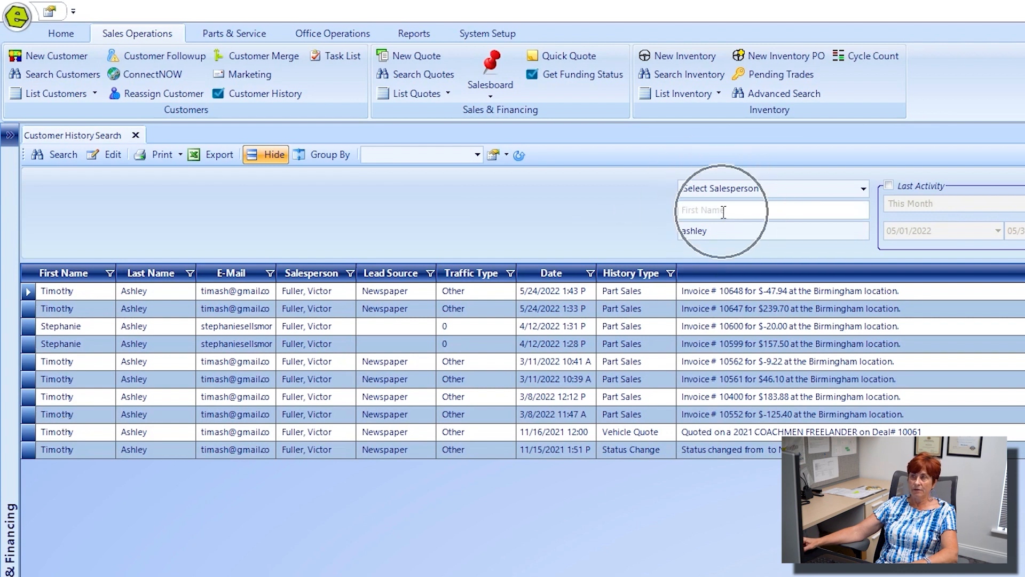
click(109, 273)
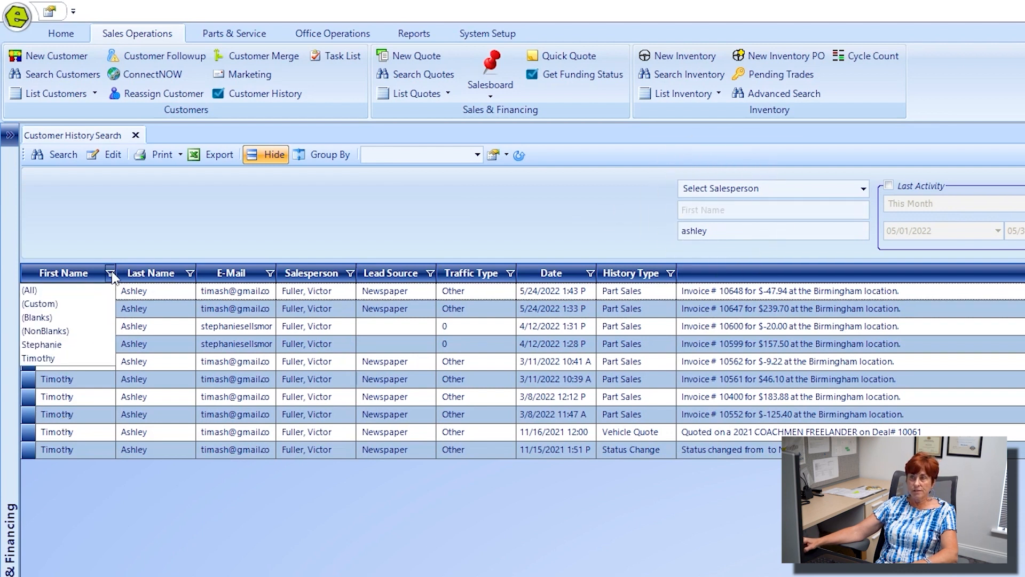
click(73, 358)
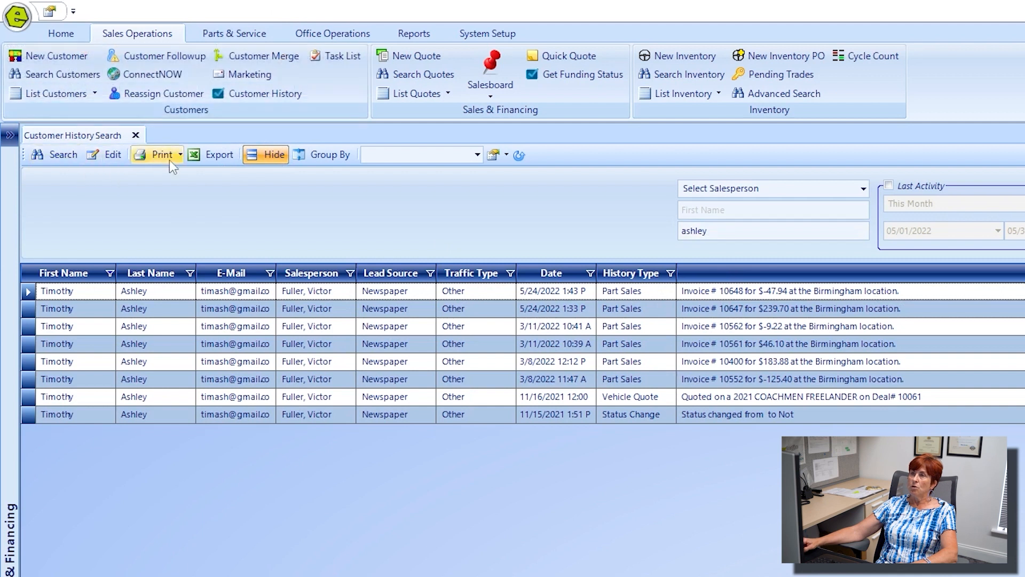
Step: Search customer history by the new customer's last name
click(708, 234)
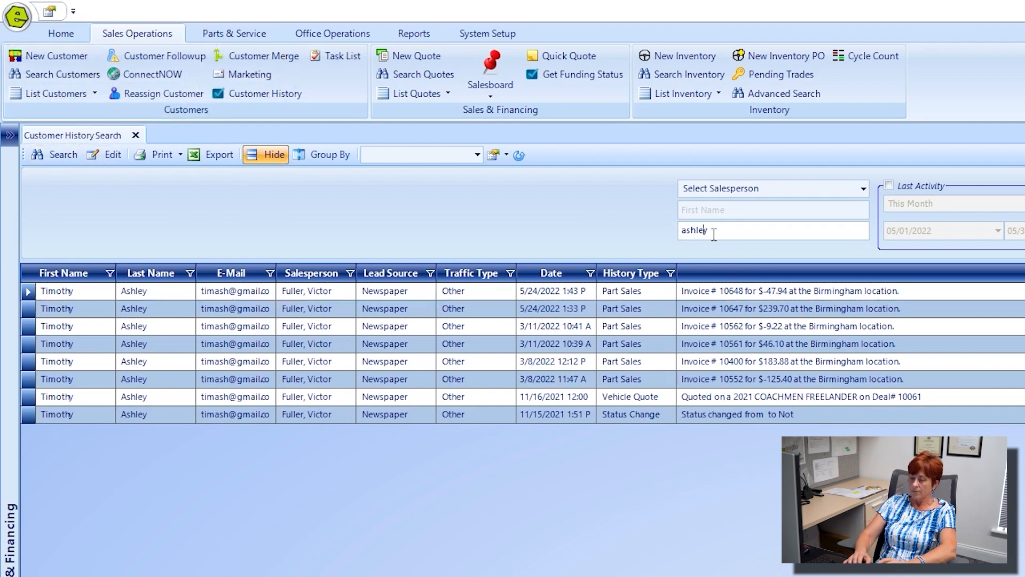
key(Return)
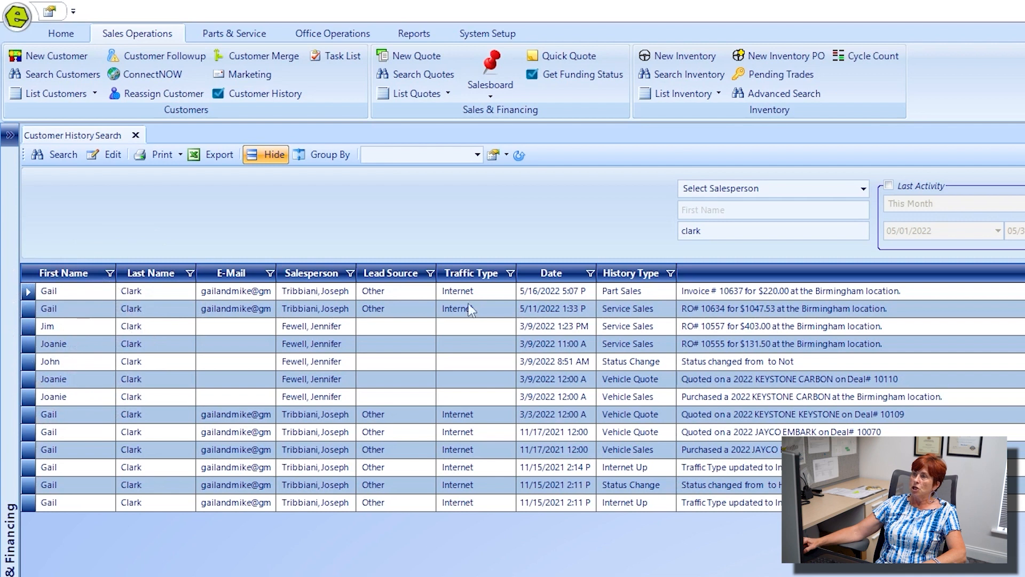
Step: Narrow by first name, review the eight entries, and close Customer History
click(708, 210)
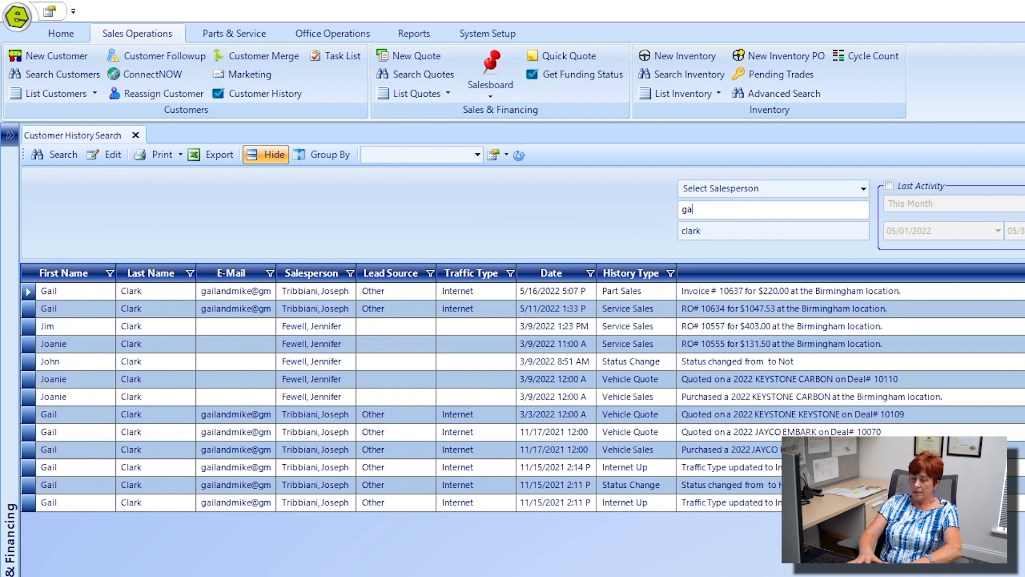
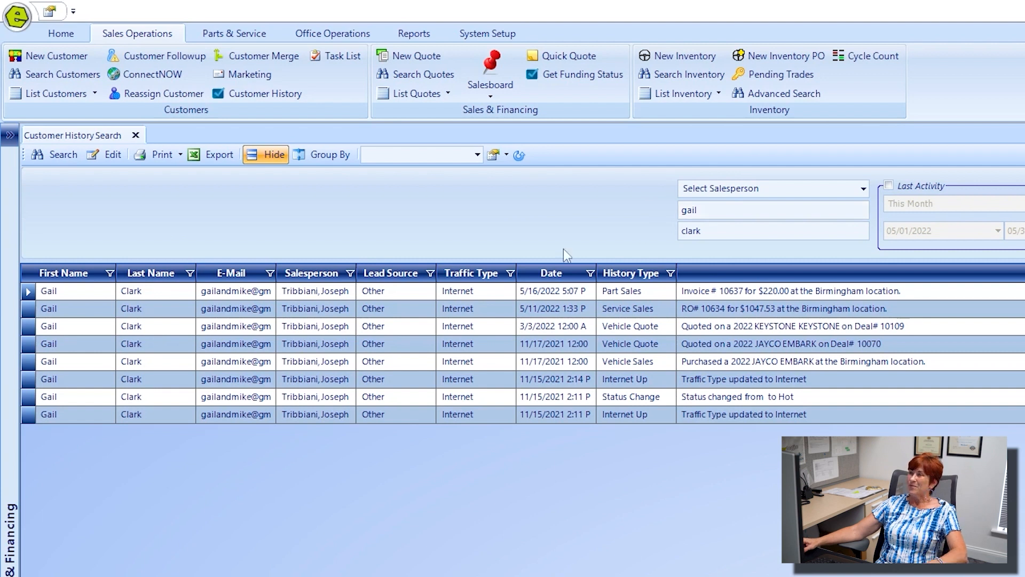
click(645, 295)
click(662, 314)
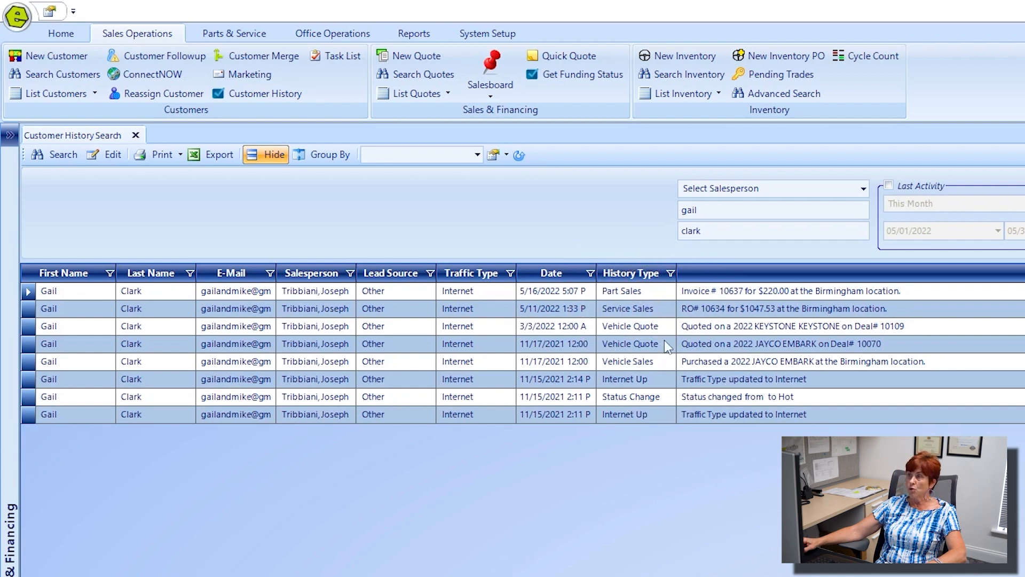
click(661, 400)
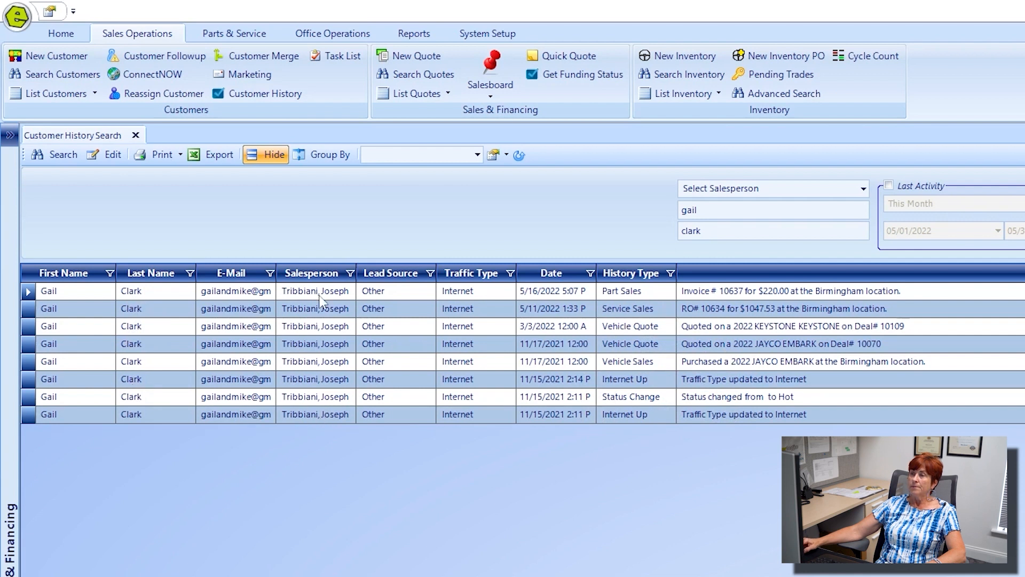
click(134, 135)
Step: Open the Task List, widen its Notes column, and start a blank Task Item form
click(348, 56)
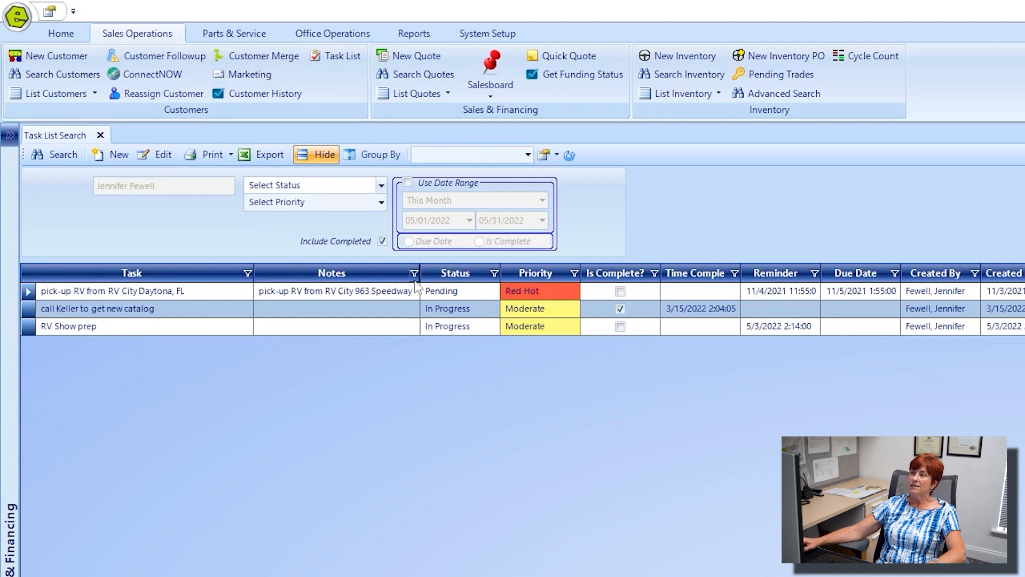
drag(420, 273, 572, 300)
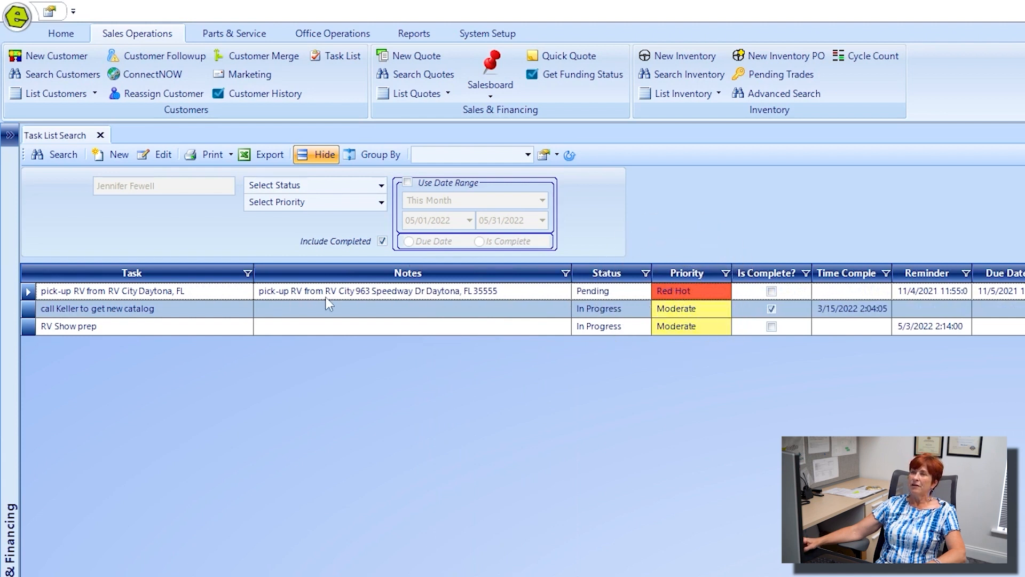
click(413, 297)
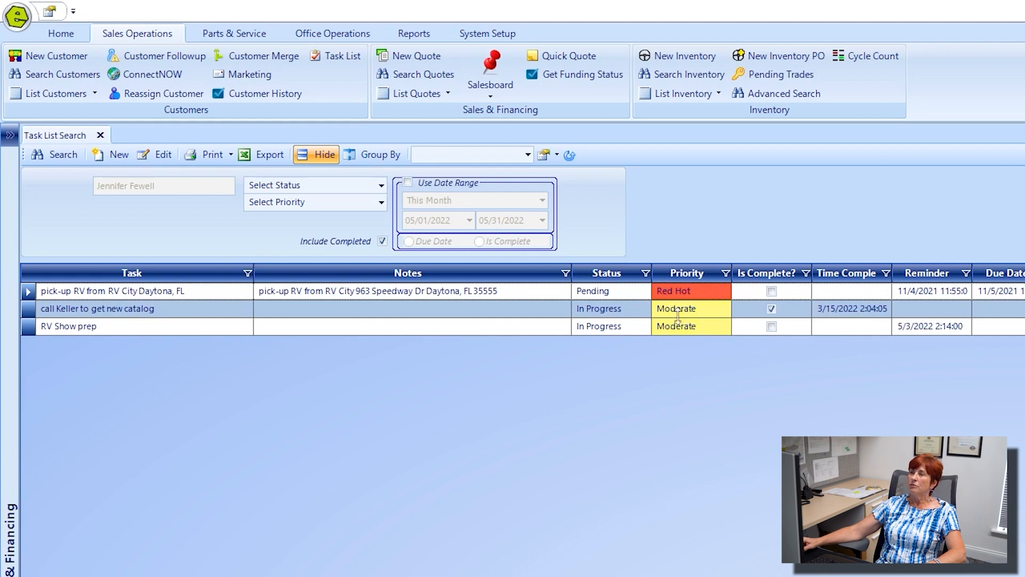
click(166, 309)
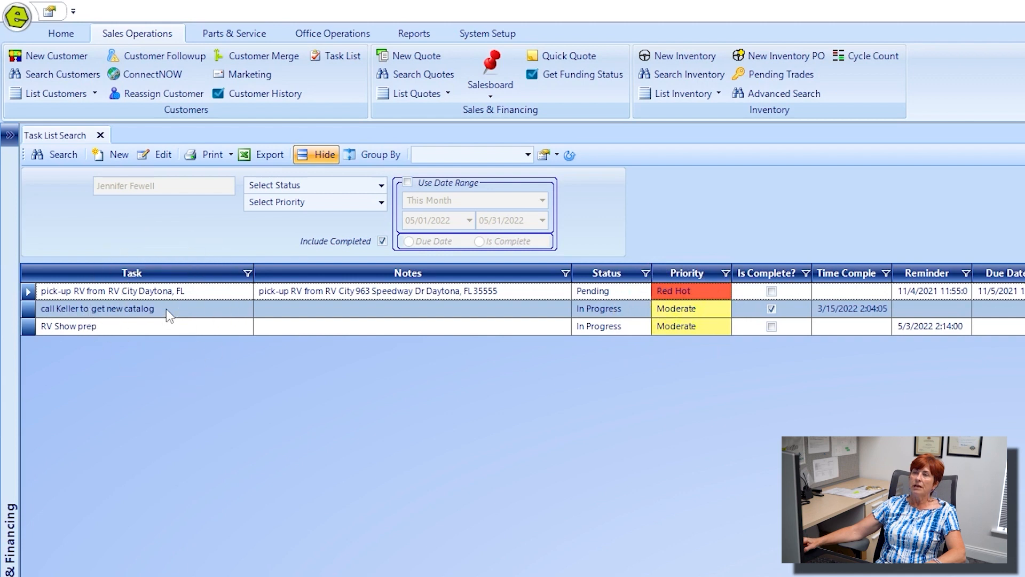
click(110, 332)
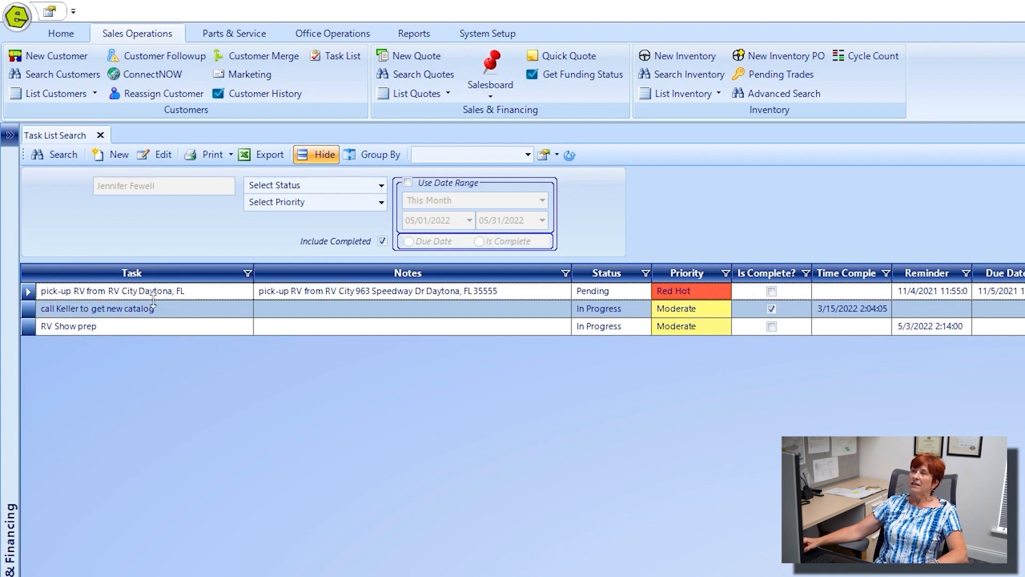
click(111, 156)
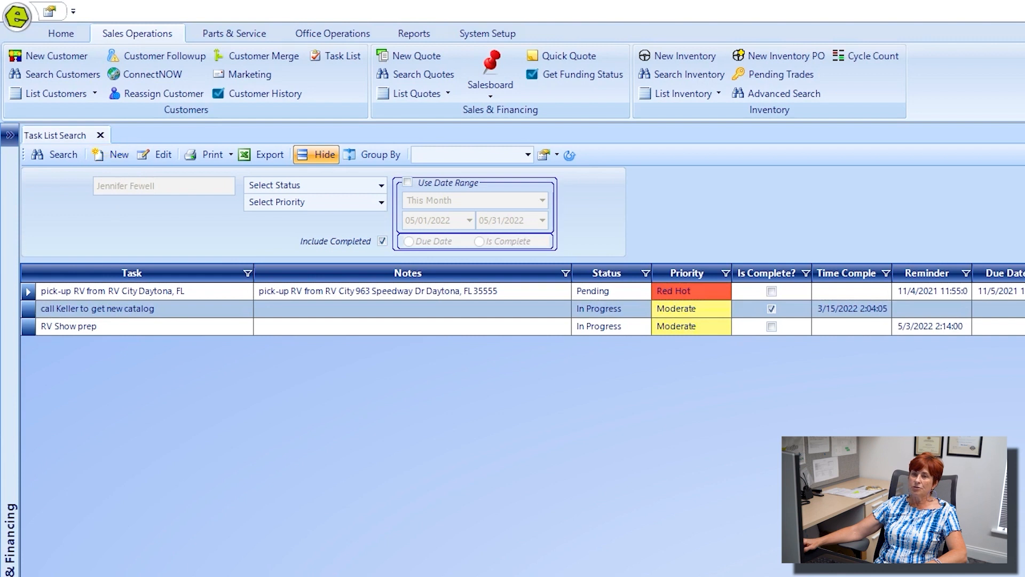
drag(0, 159, 339, 152)
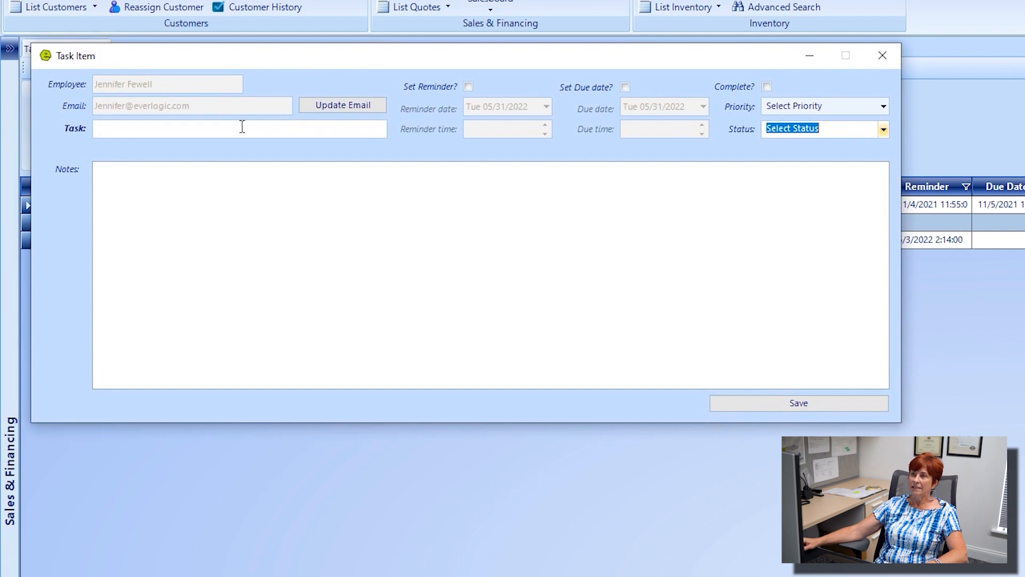
Step: Enter the performance-review task with reminder 05/31/2022 and due date 06/03/2022
click(205, 131)
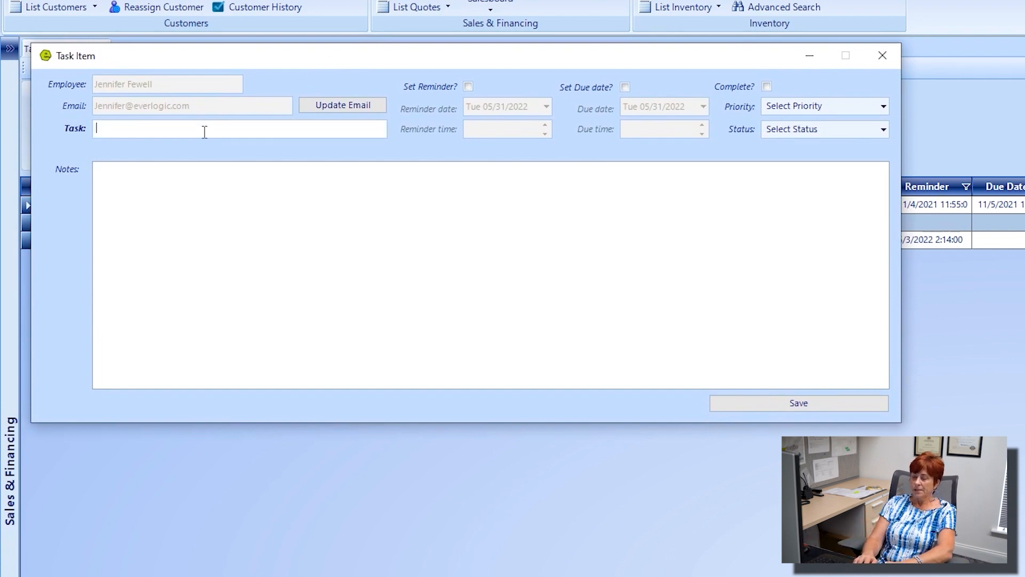
text(get with J)
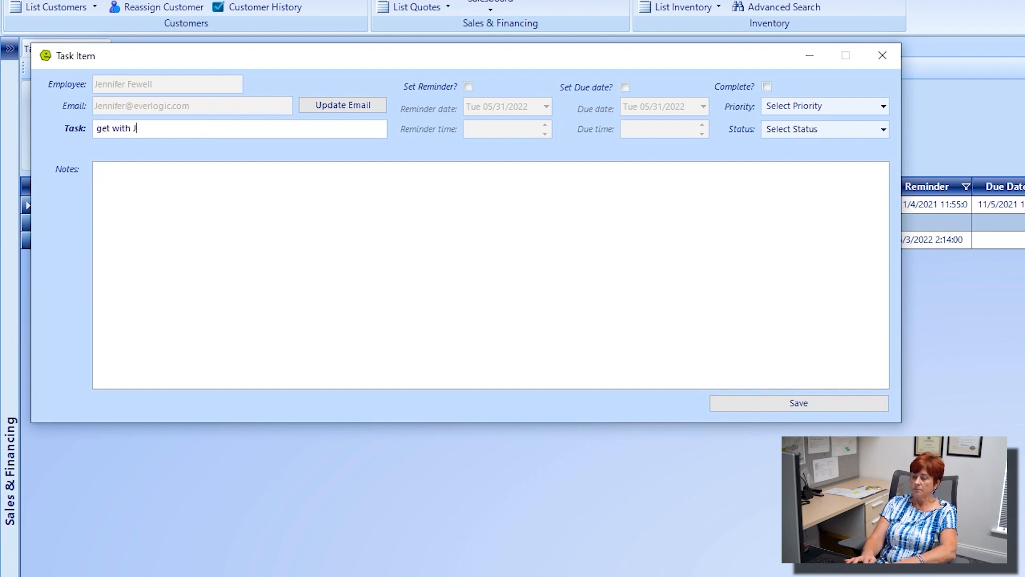
text(oe o)
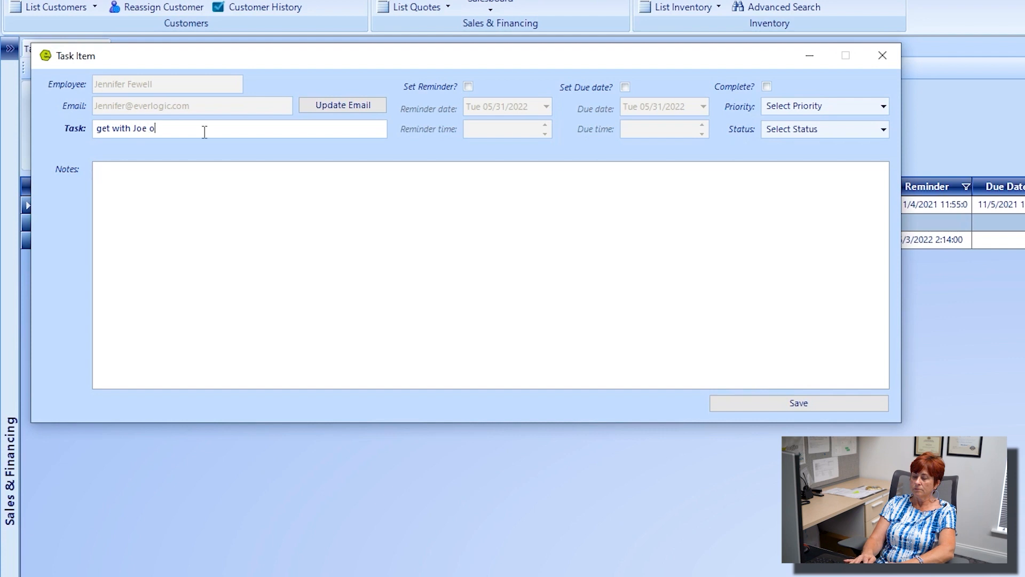
text(n his )
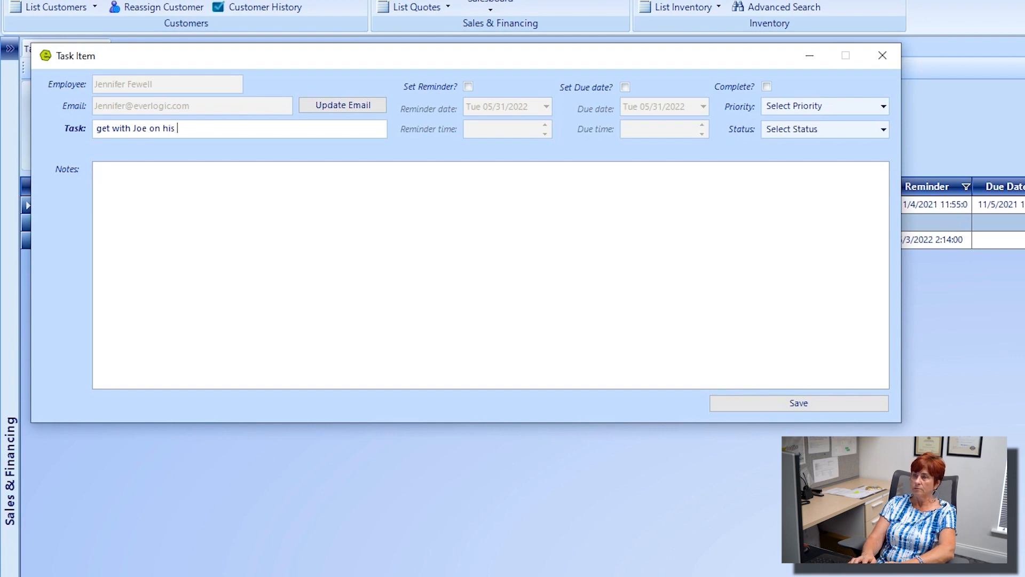
text(performance review)
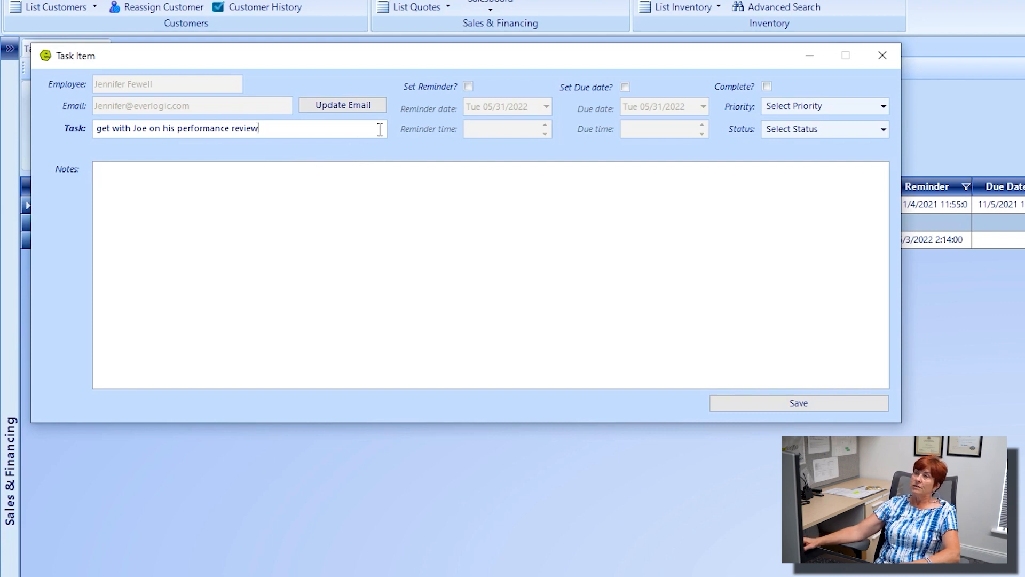
click(467, 86)
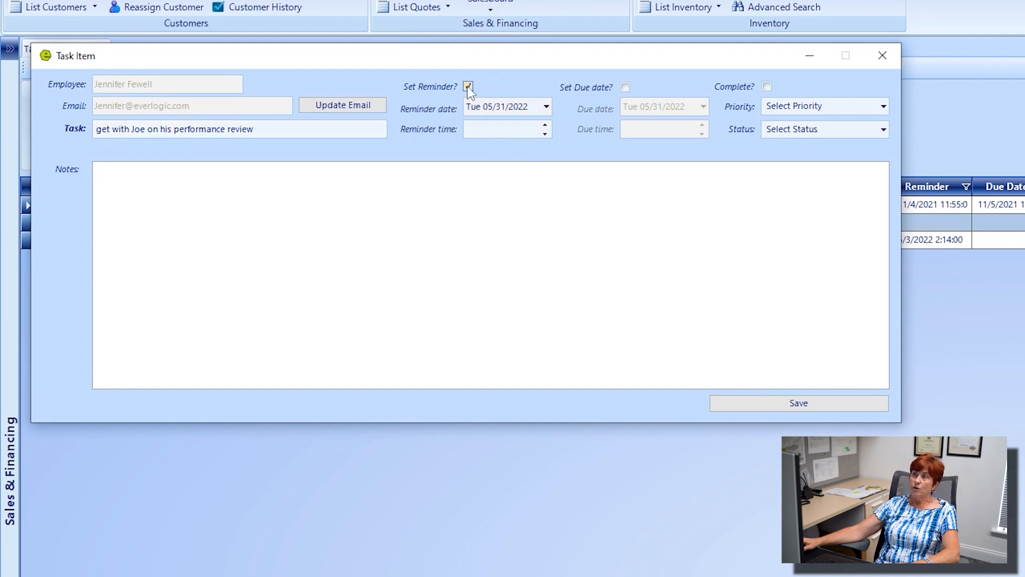
click(544, 126)
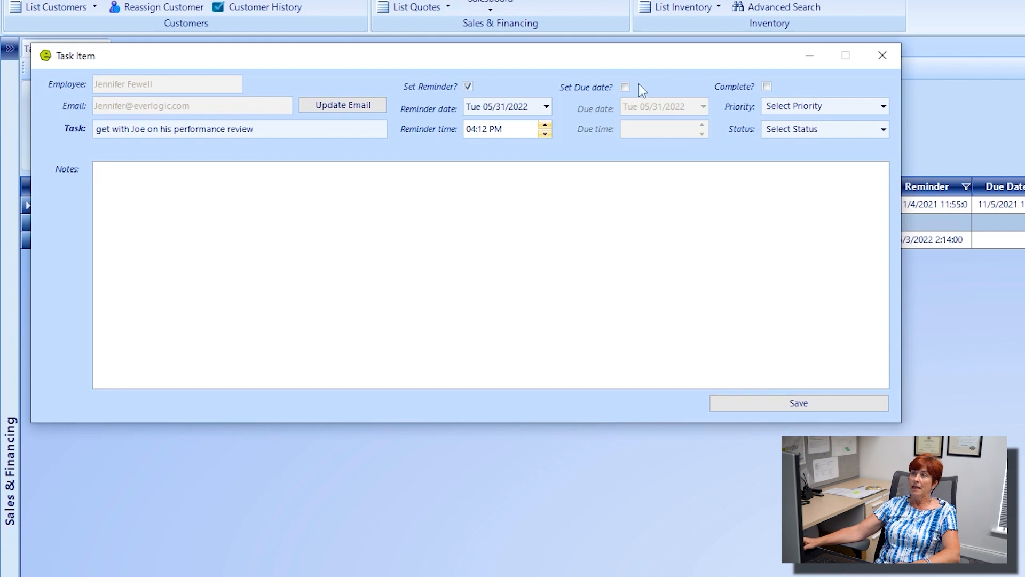
click(624, 88)
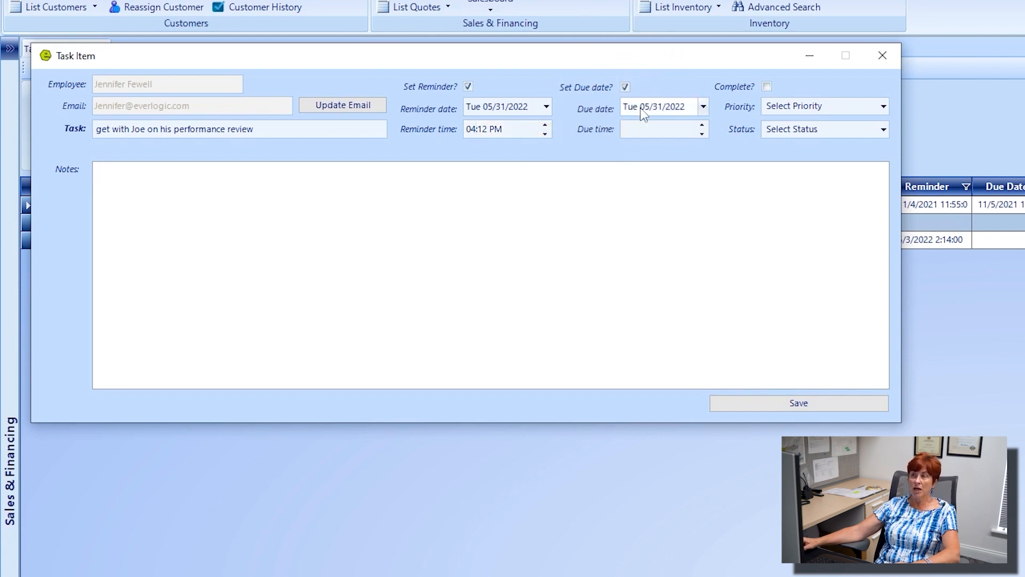
click(703, 107)
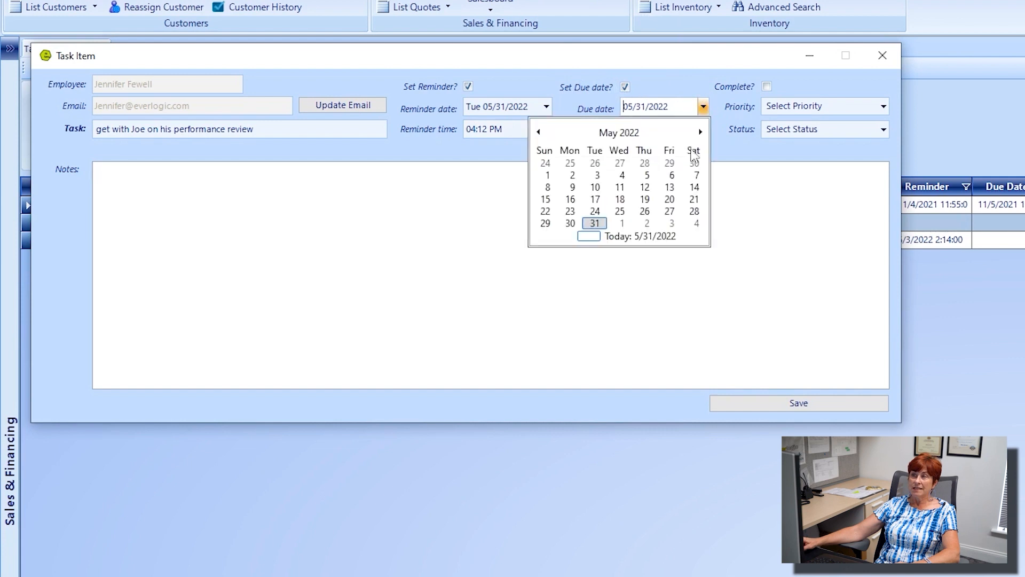
click(676, 224)
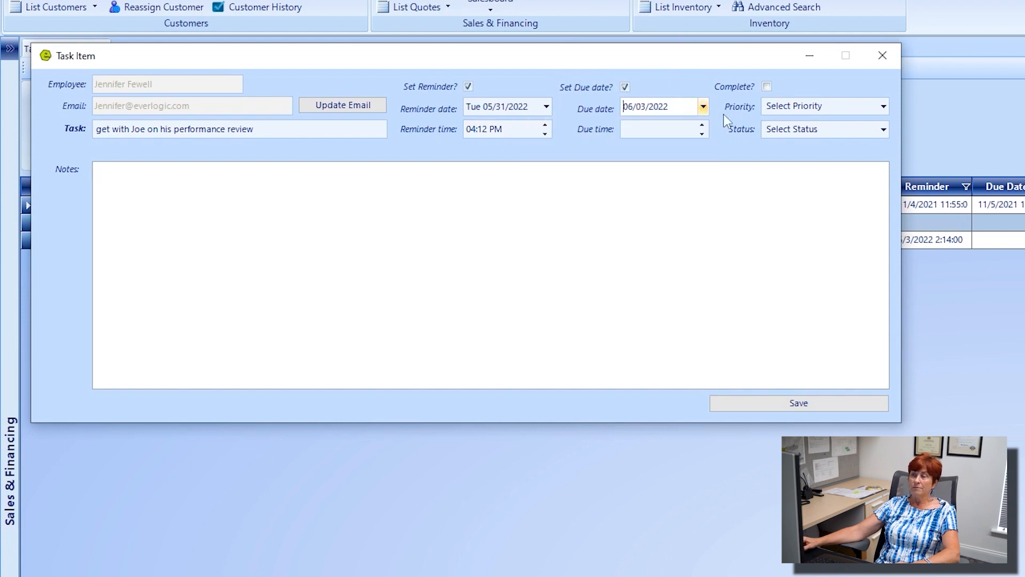
click(702, 134)
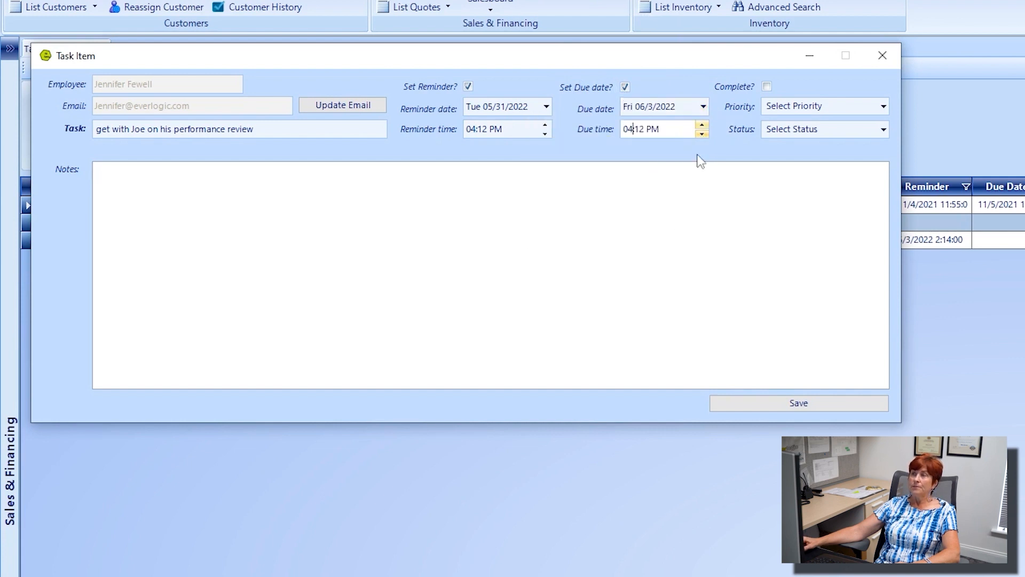
Step: Mark the task complete, set Moderate priority and Pending status, and save it
click(767, 86)
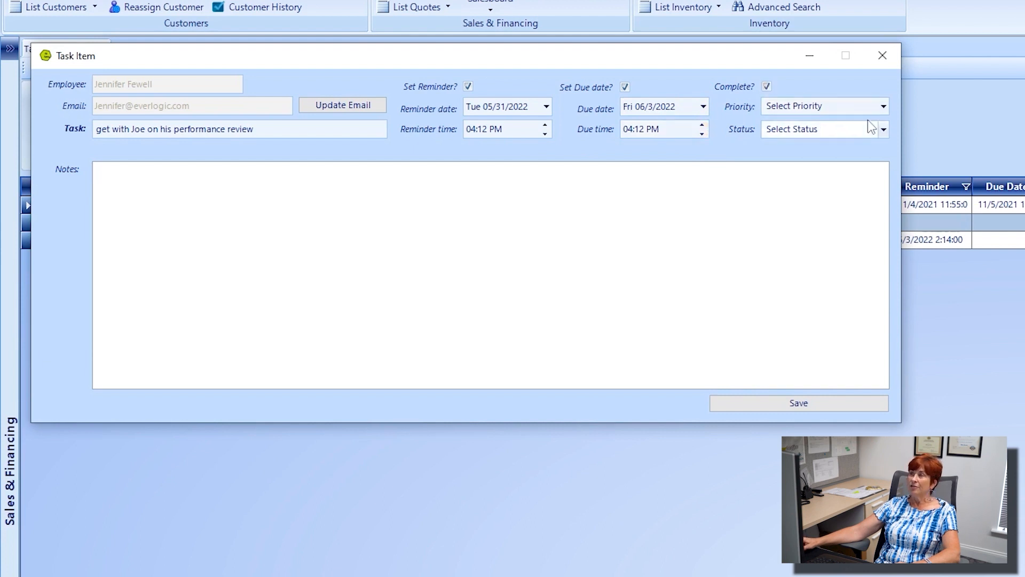
click(888, 107)
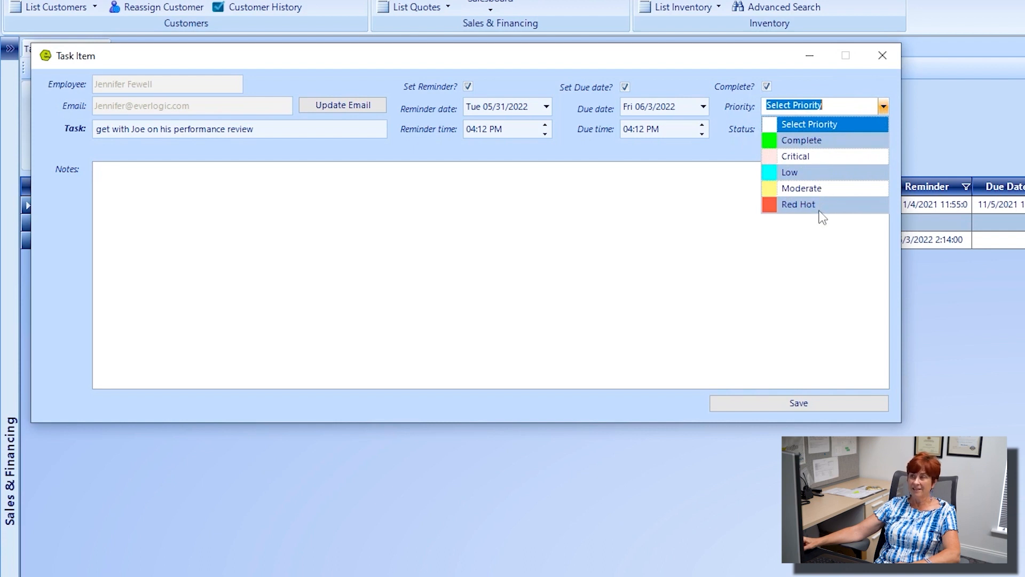
click(815, 187)
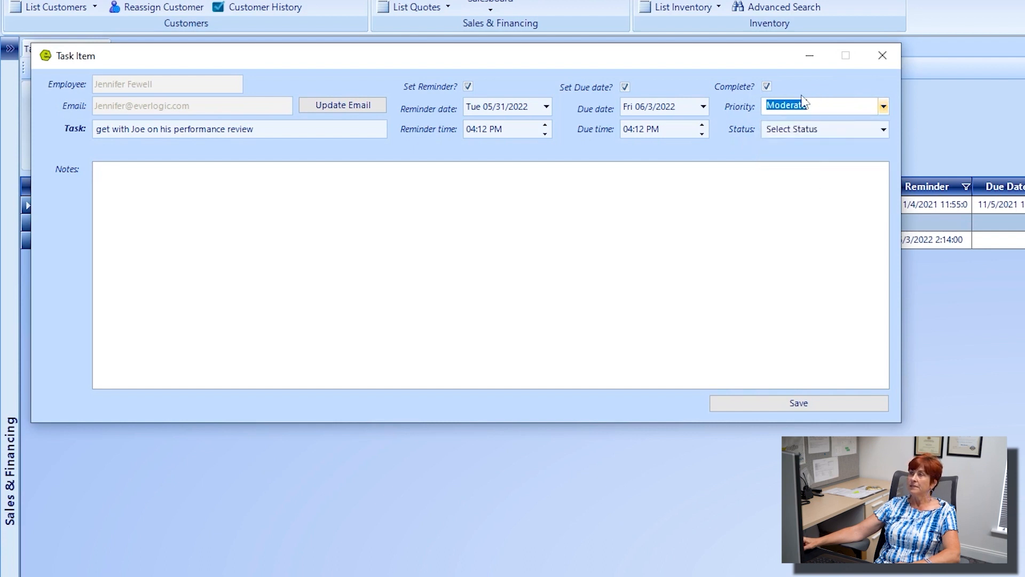
click(884, 129)
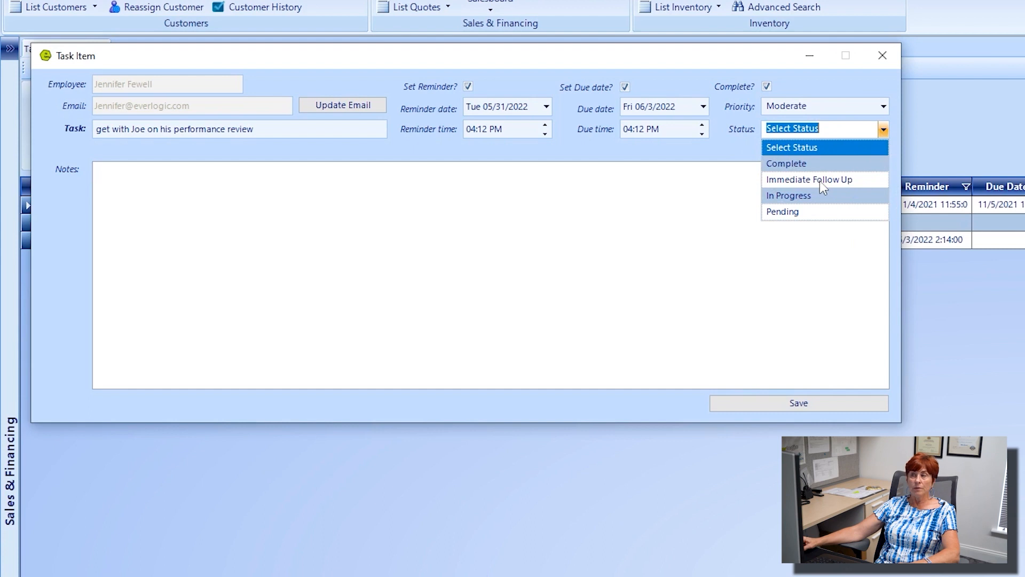
click(799, 212)
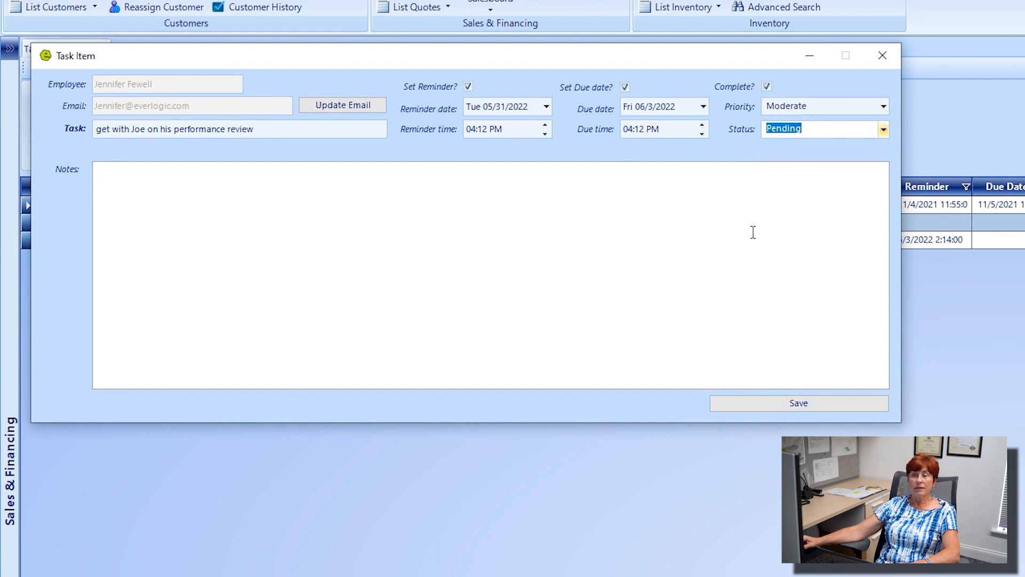
click(801, 403)
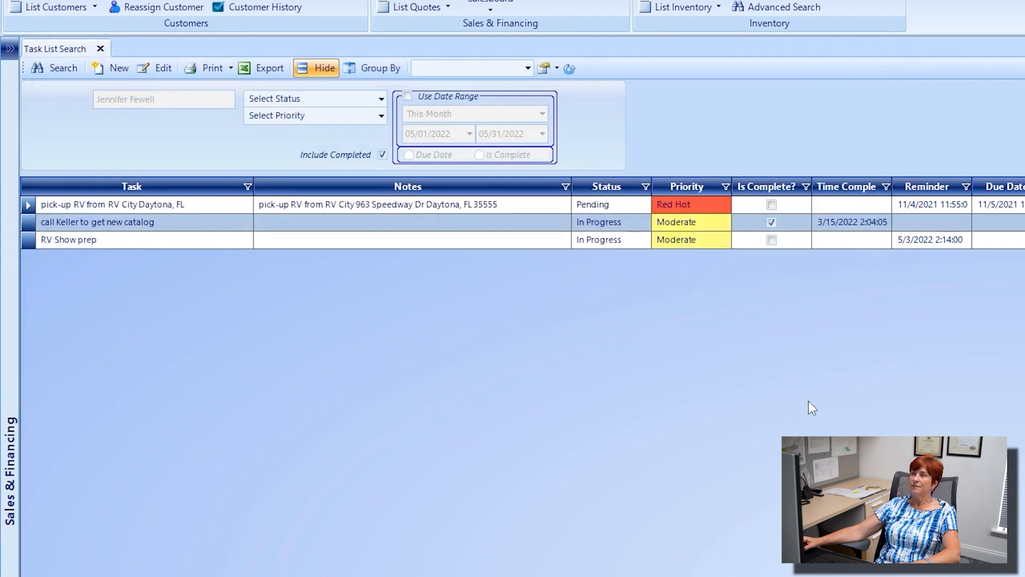
Step: Clear the task search and reopen Task List, showing the performance-review task as row four, Pending, due 6/3/2022
click(569, 69)
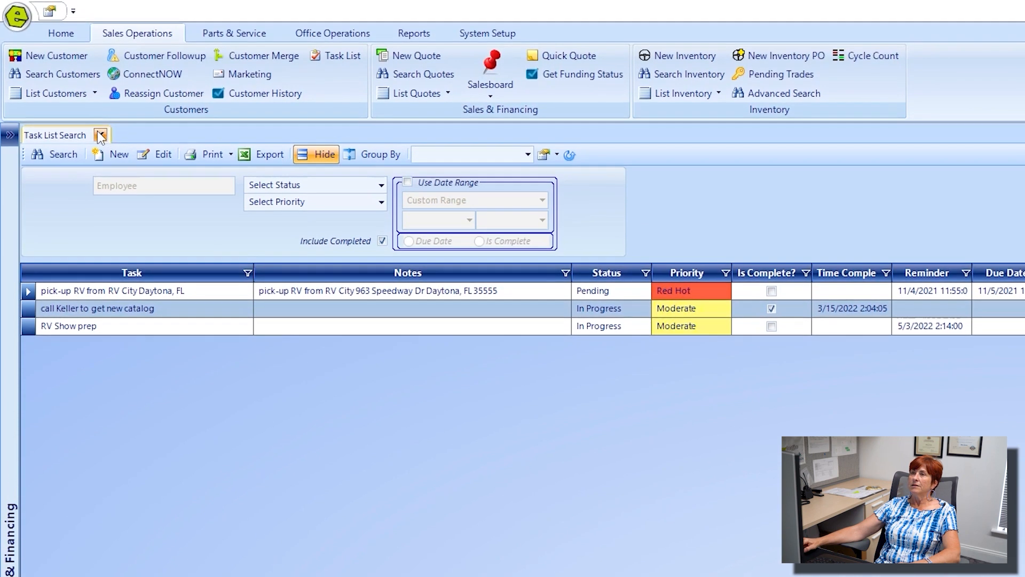
click(100, 49)
click(338, 55)
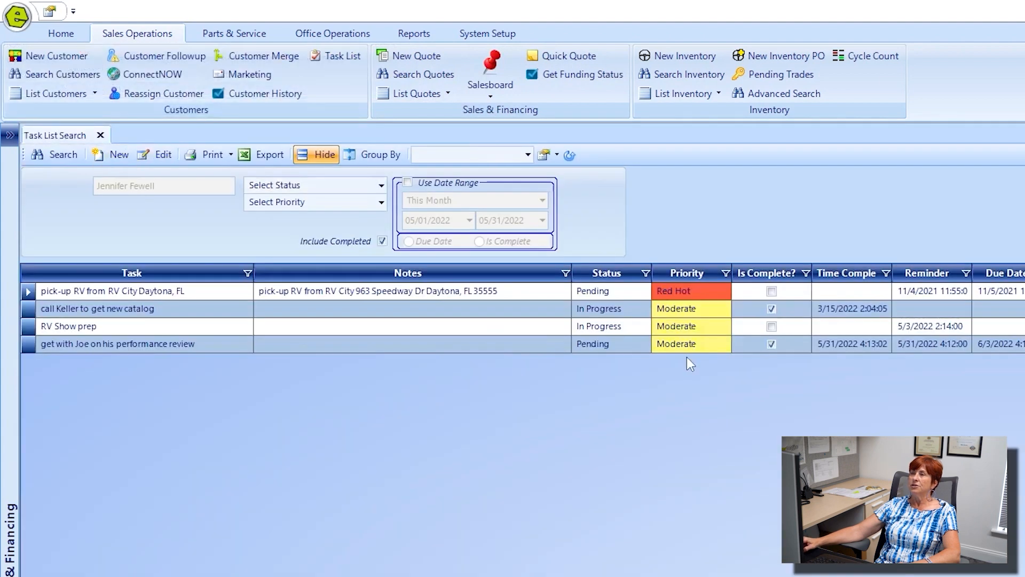
click(213, 347)
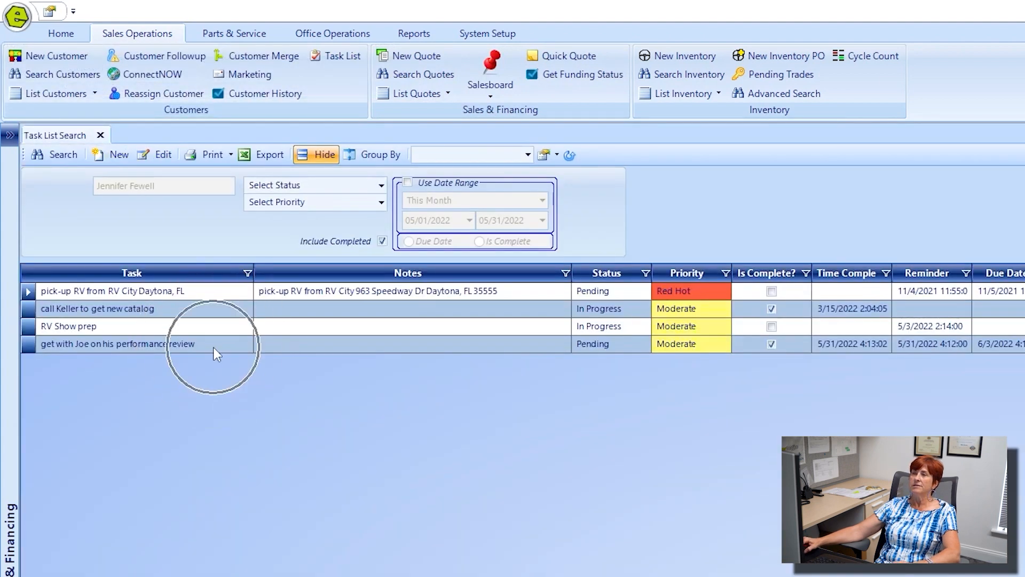